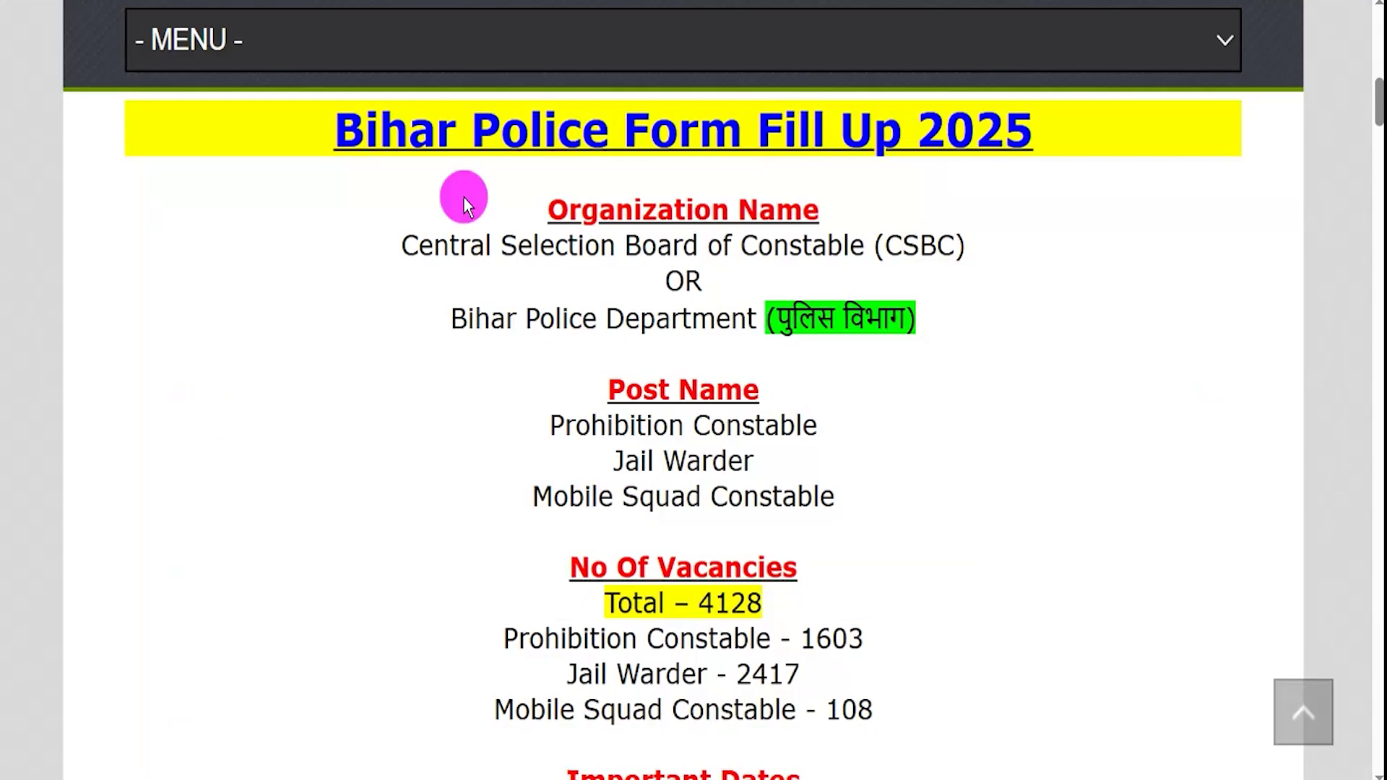
- Check the three post names and the total vacancies on the Bihar Police Form Fill Up 2025 page
{"action": "left_click_drag", "start_coordinate": [578, 421], "coordinate": [686, 426]}
{"action": "left_click_drag", "start_coordinate": [625, 461], "coordinate": [712, 461]}
{"action": "left_click_drag", "start_coordinate": [568, 497], "coordinate": [758, 497]}
{"action": "left_click_drag", "start_coordinate": [711, 603], "coordinate": [762, 602]}
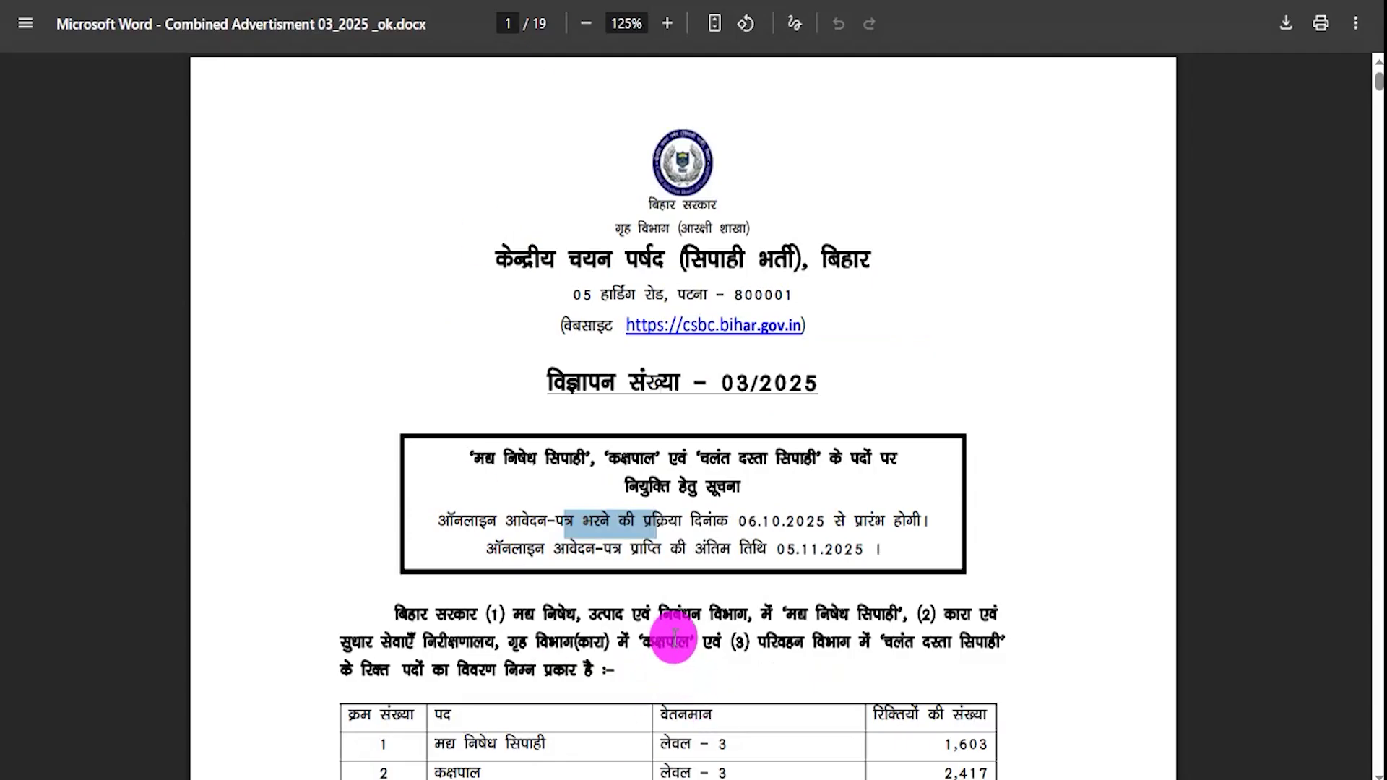
- Read the introduction and post-wise vacancy table on the first page of the Combined Advertisement 03_2025 PDF
{"action": "left_click_drag", "start_coordinate": [674, 637], "coordinate": [722, 636]}
{"action": "scroll", "coordinate": [721, 636], "scroll_direction": "down", "scroll_amount": 3}
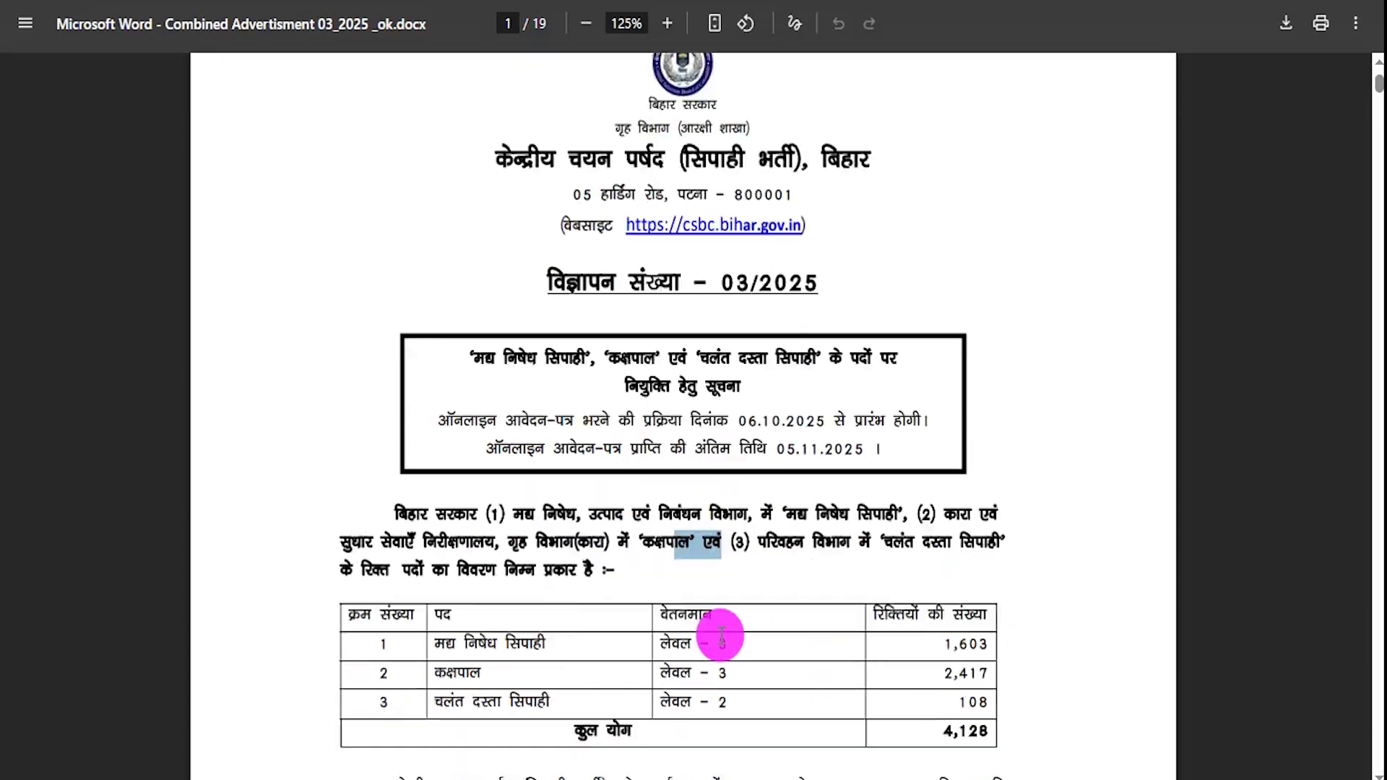
{"action": "scroll", "coordinate": [721, 639], "scroll_direction": "down", "scroll_amount": 2}
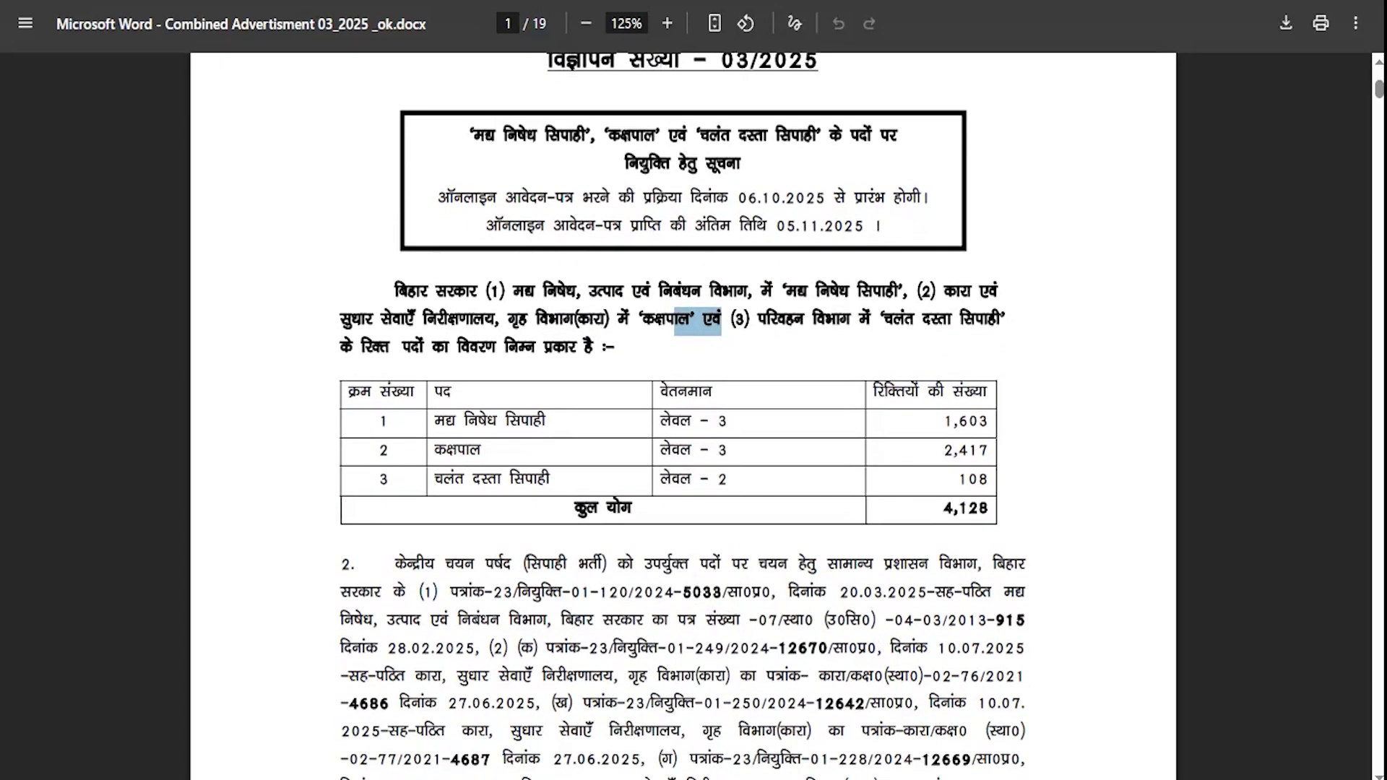
- Switch to the Central Selection Board of Constable website and look through the Bihar Police notices for the recruitment
{"action": "key", "text": "ctrl+shift+Tab"}
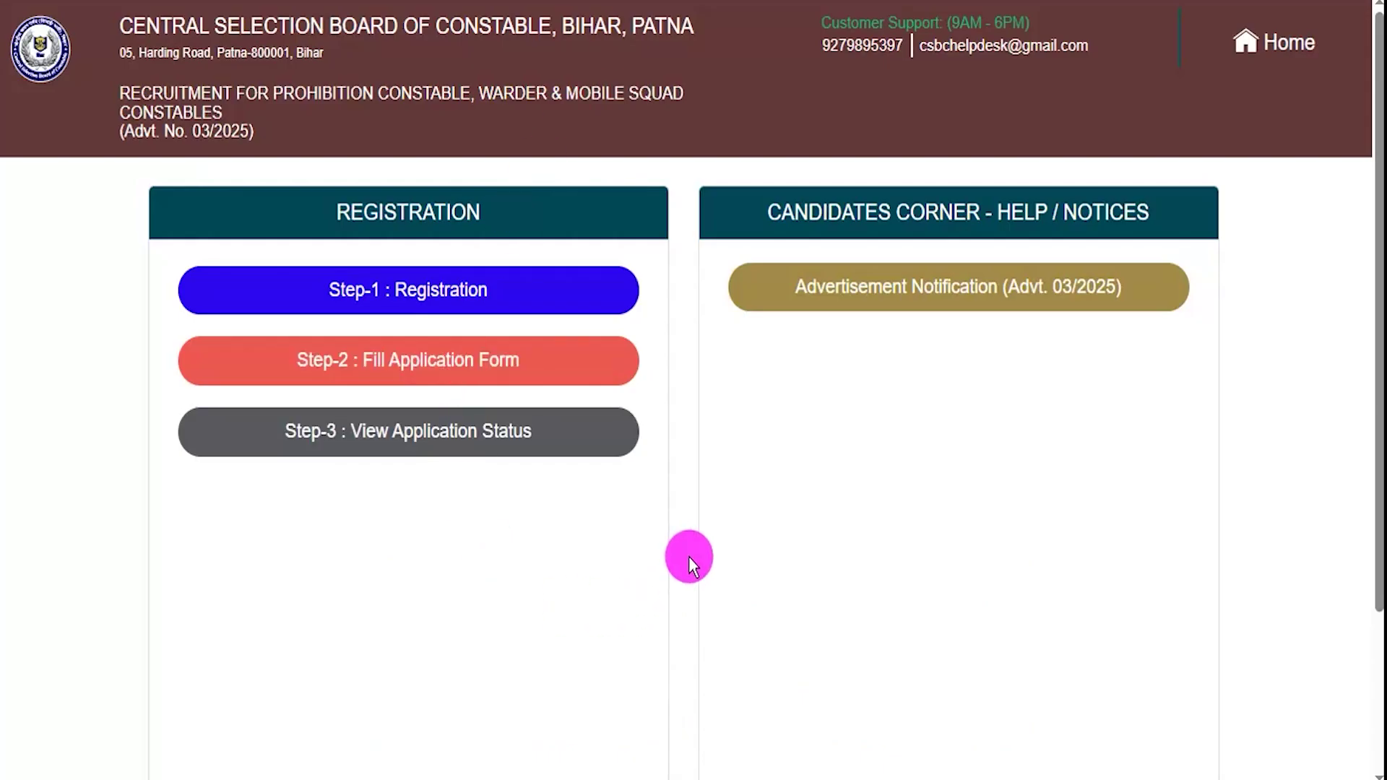
{"action": "key", "text": "ctrl+Tab"}
{"action": "key", "text": "ctrl+Tab"}
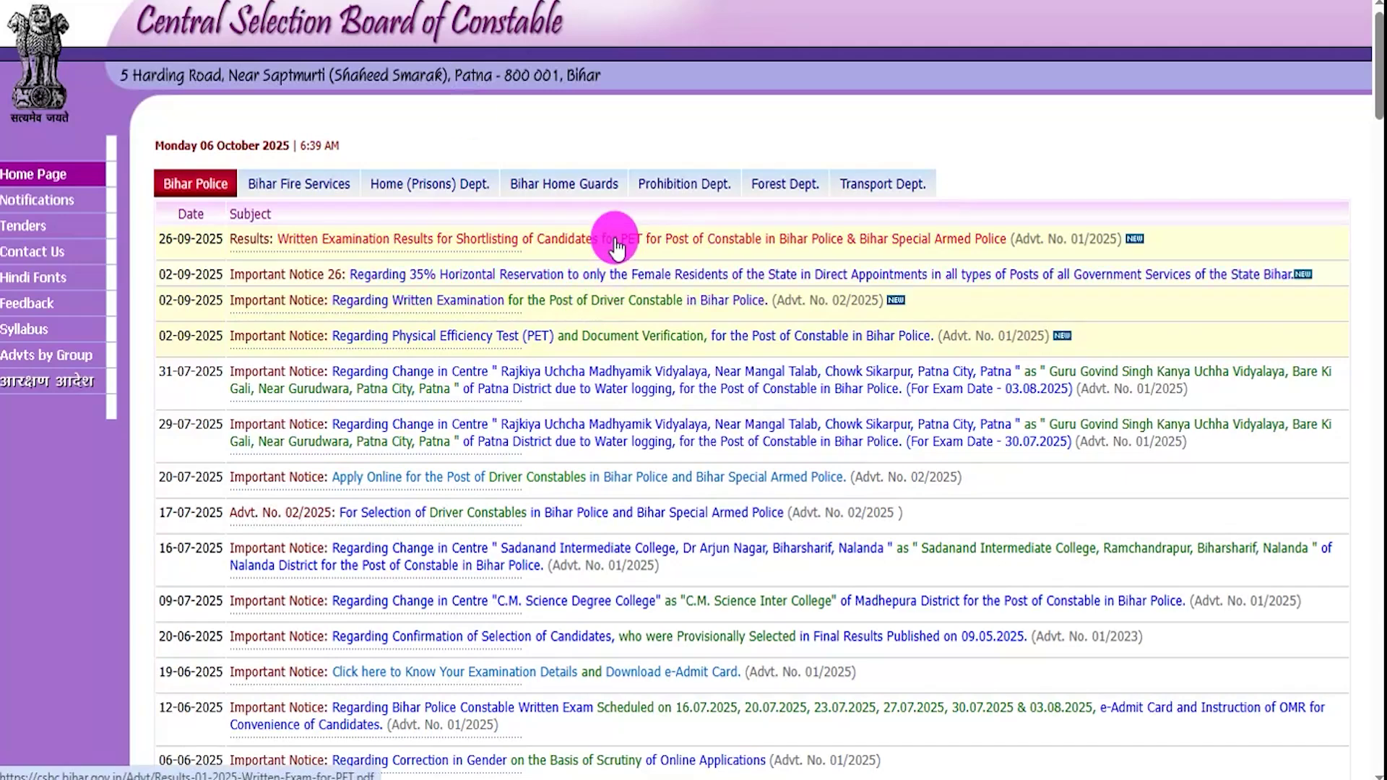
{"action": "scroll", "coordinate": [805, 362], "scroll_direction": "down", "scroll_amount": 3}
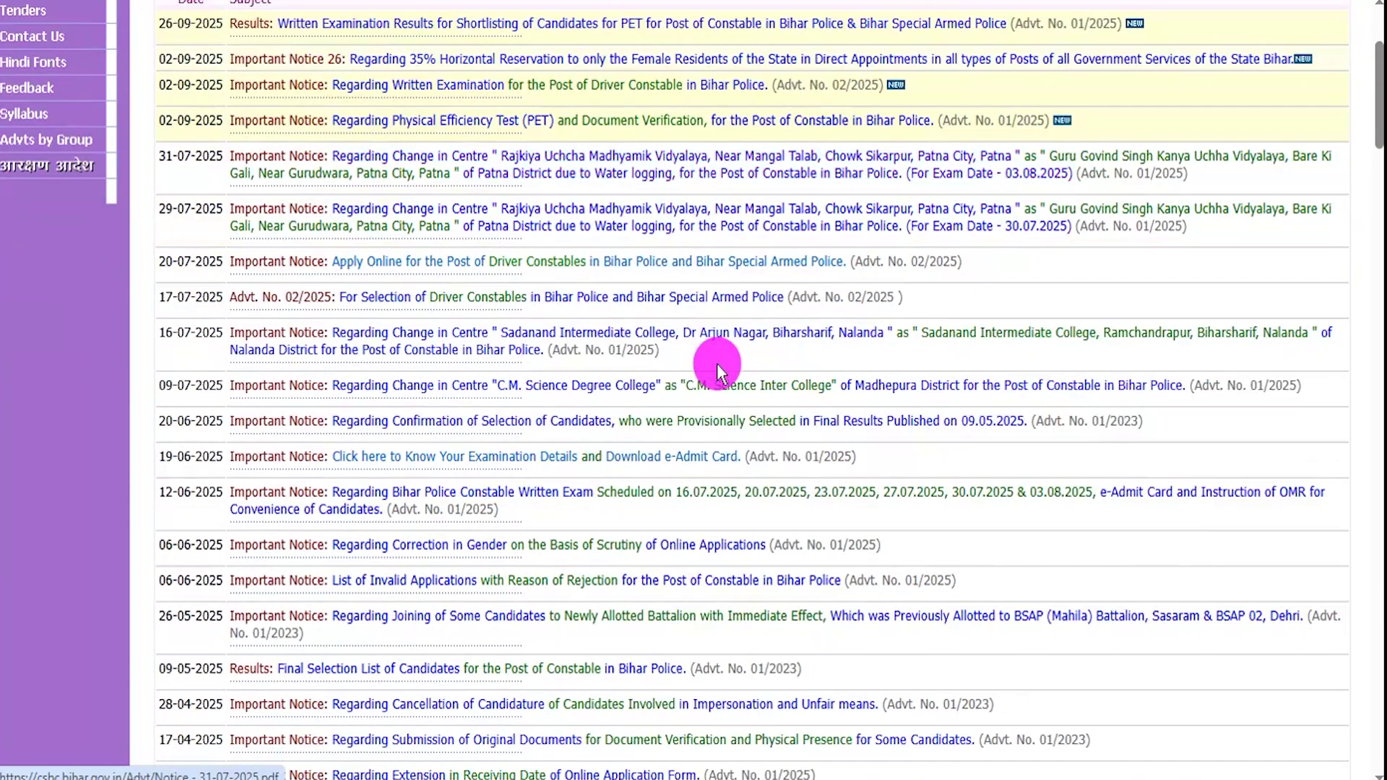
{"action": "scroll", "coordinate": [717, 362], "scroll_direction": "down", "scroll_amount": 4}
{"action": "scroll", "coordinate": [717, 362], "scroll_direction": "up", "scroll_amount": 7}
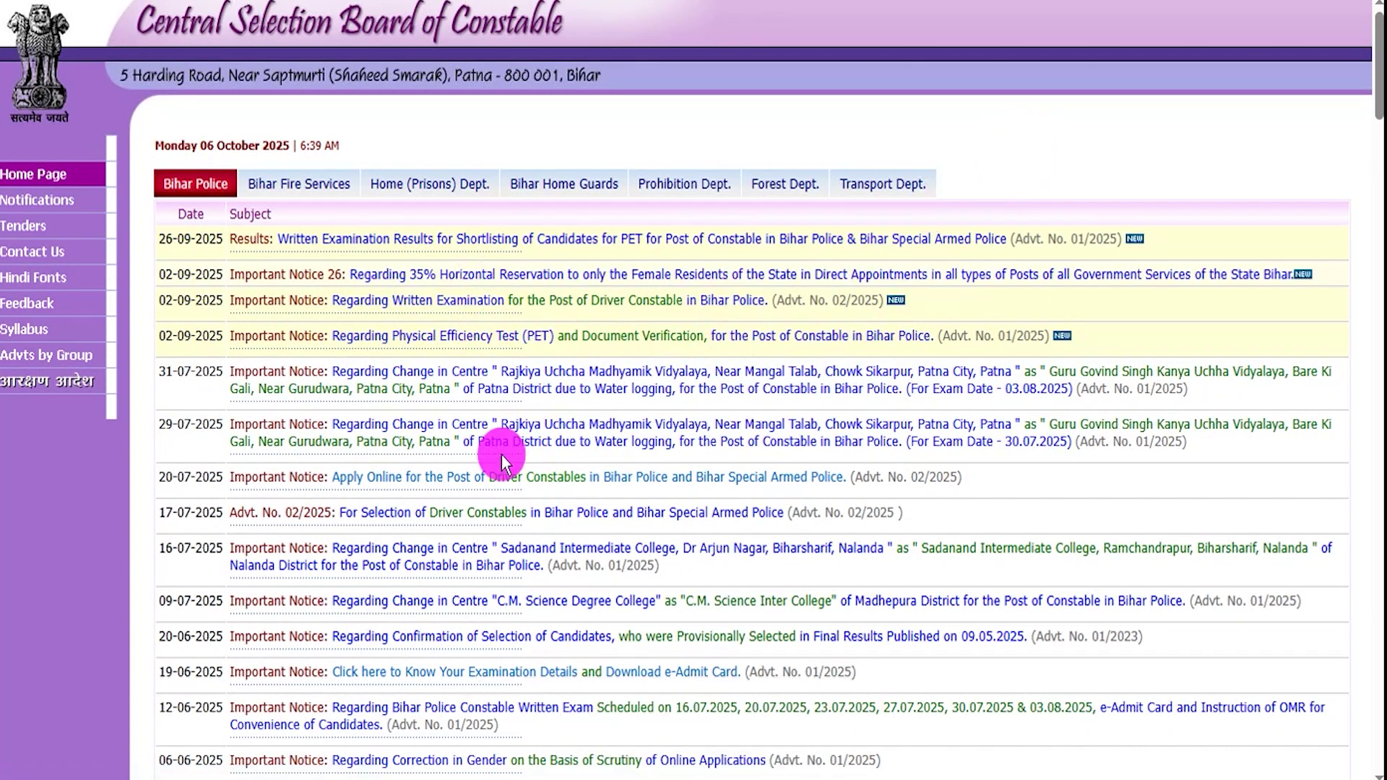
{"action": "scroll", "coordinate": [503, 460], "scroll_direction": "down", "scroll_amount": 10}
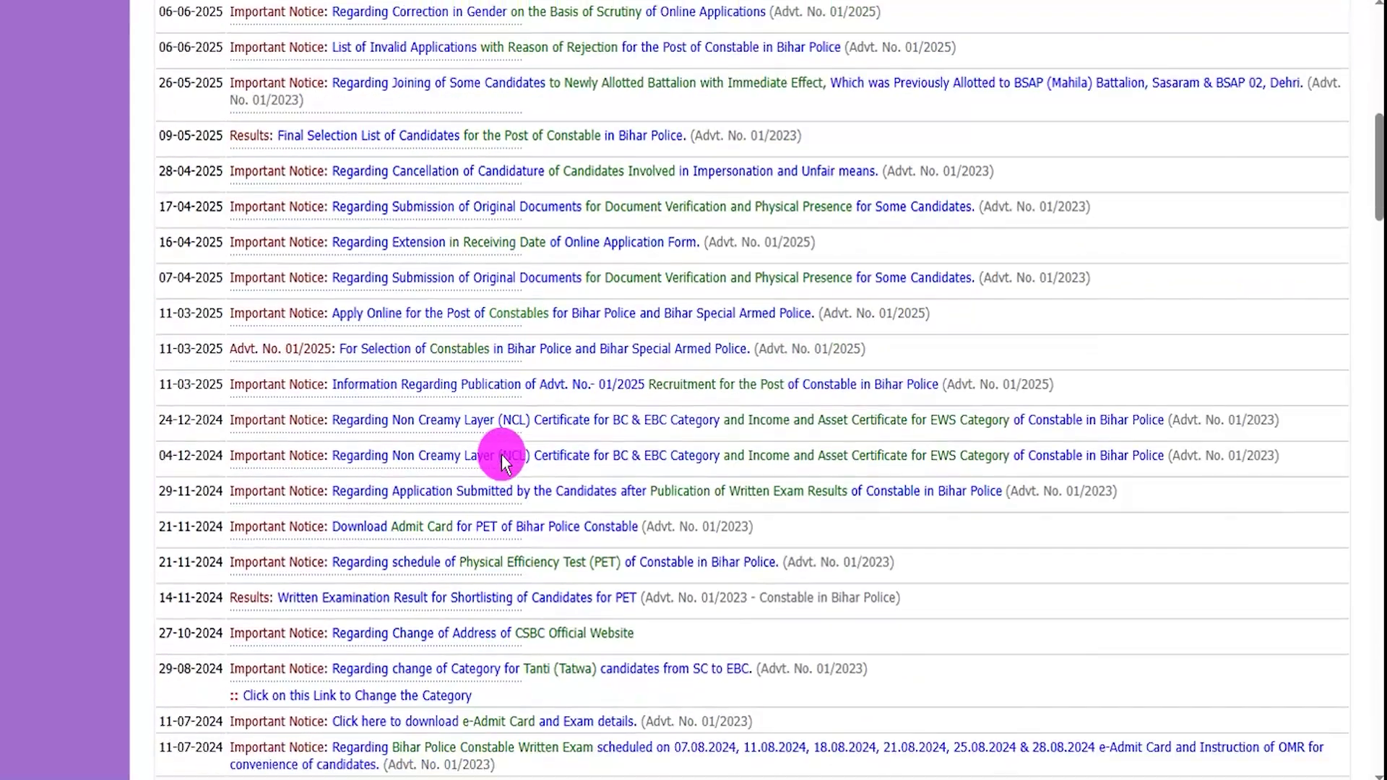
{"action": "scroll", "coordinate": [504, 460], "scroll_direction": "up", "scroll_amount": 10}
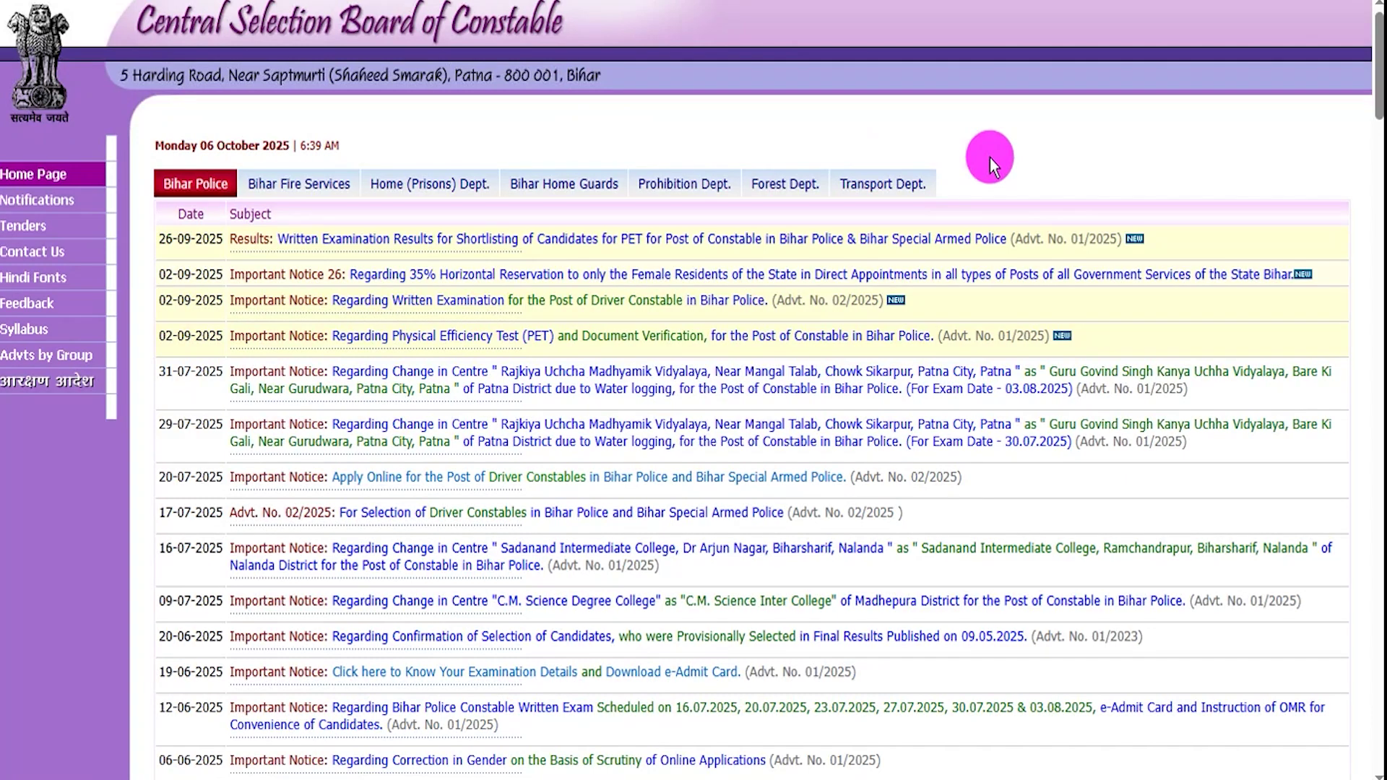
{"action": "scroll", "coordinate": [894, 427], "scroll_direction": "down", "scroll_amount": 3}
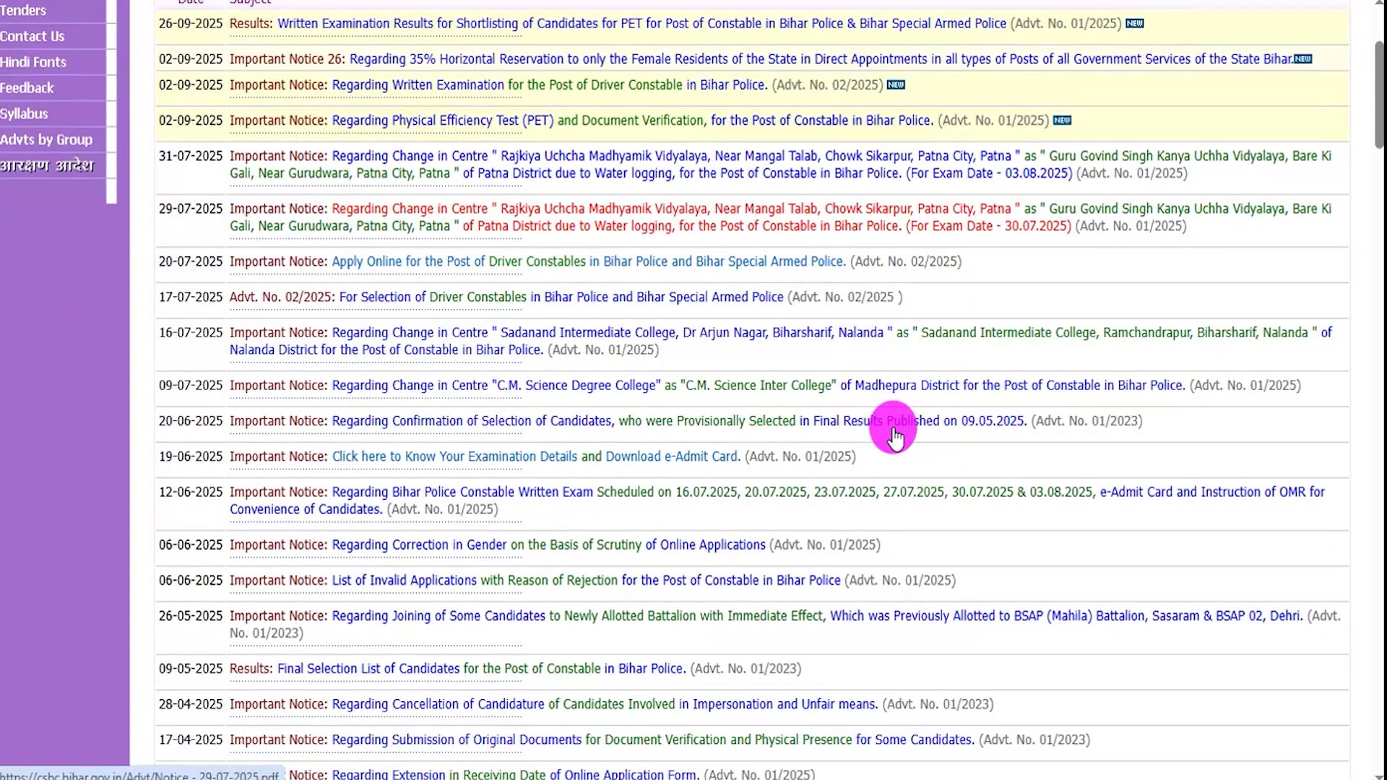
{"action": "scroll", "coordinate": [894, 431], "scroll_direction": "up", "scroll_amount": 3}
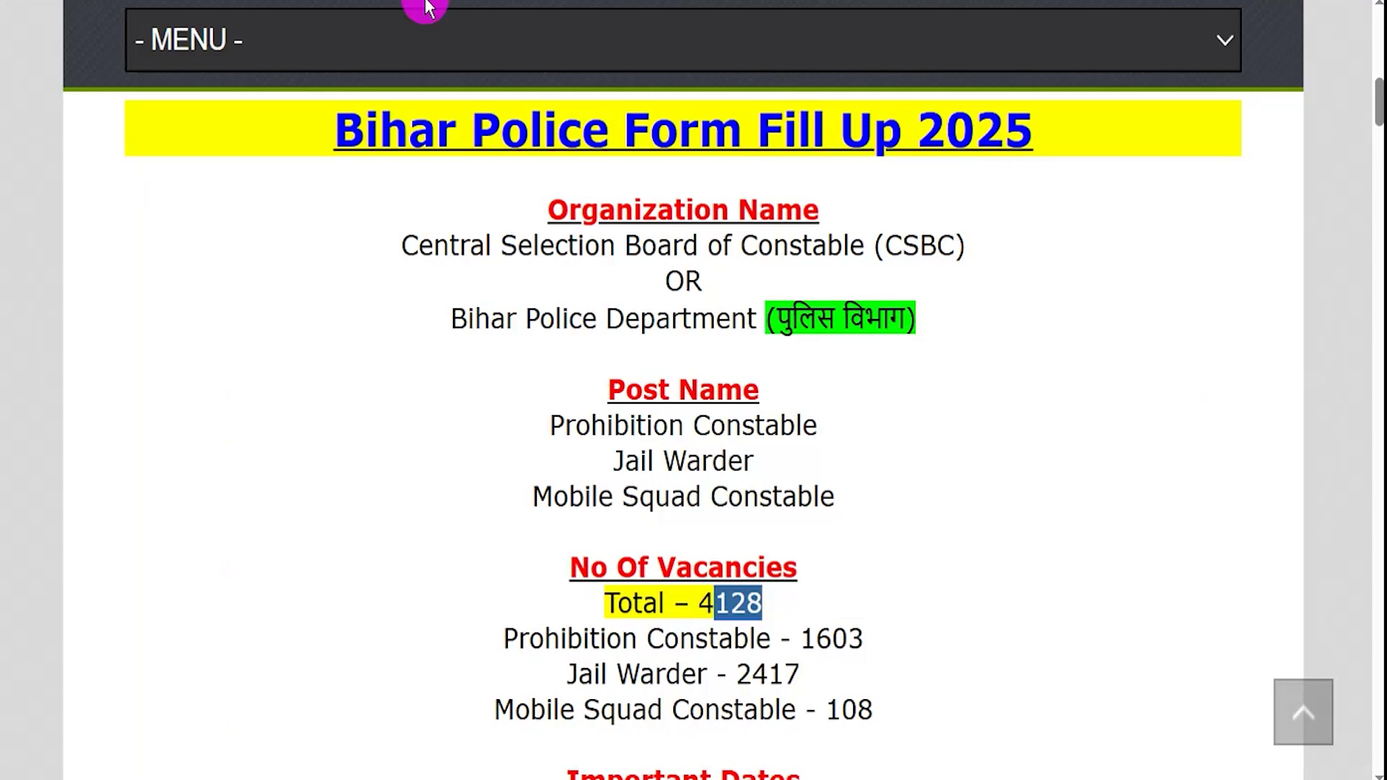
- Return to the Bihar Police Form Fill Up 2025 page and review its title, organization, post names and total vacancies
{"action": "left_click_drag", "start_coordinate": [363, 123], "coordinate": [995, 124]}
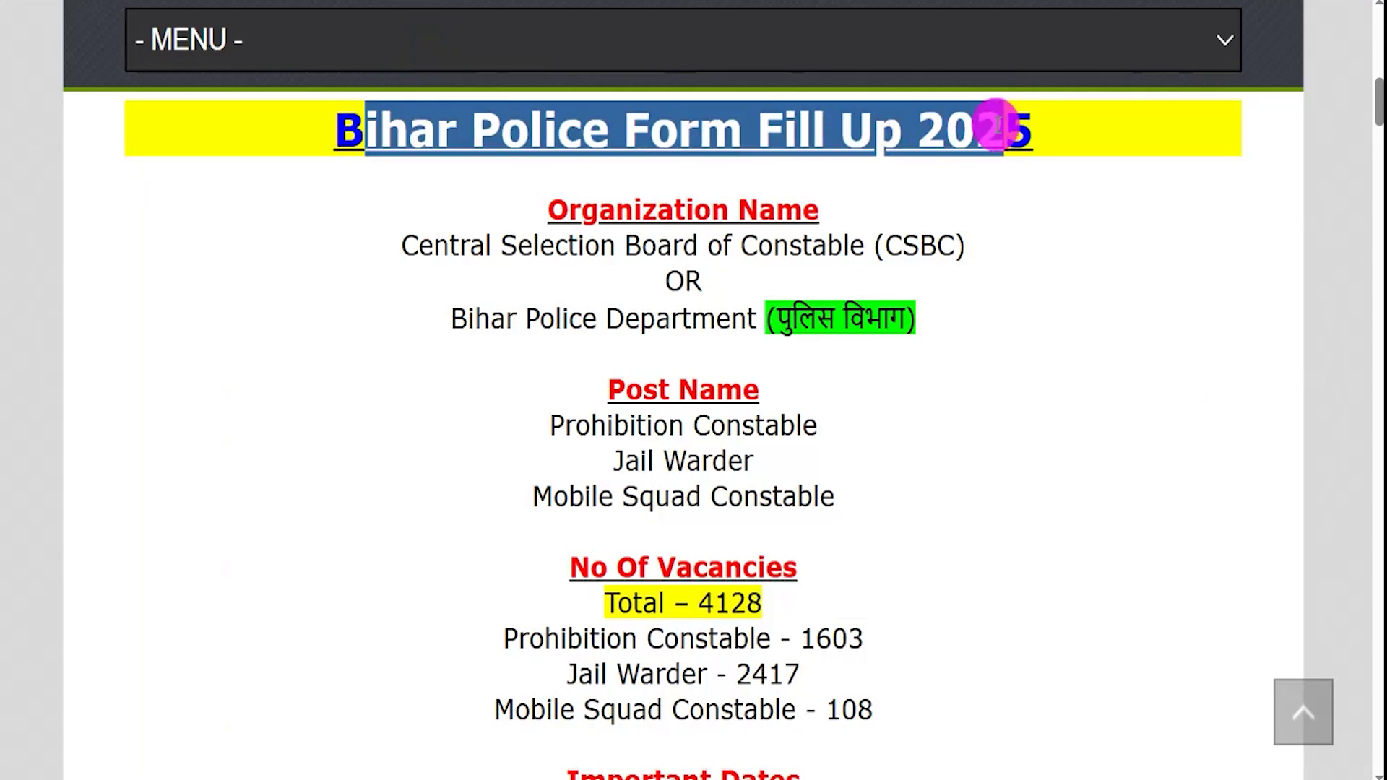
{"action": "left_click_drag", "start_coordinate": [419, 245], "coordinate": [954, 246]}
{"action": "left_click_drag", "start_coordinate": [475, 318], "coordinate": [864, 318]}
{"action": "left_click_drag", "start_coordinate": [553, 426], "coordinate": [771, 425]}
{"action": "left_click_drag", "start_coordinate": [625, 461], "coordinate": [702, 459]}
{"action": "left_click_drag", "start_coordinate": [571, 497], "coordinate": [755, 535]}
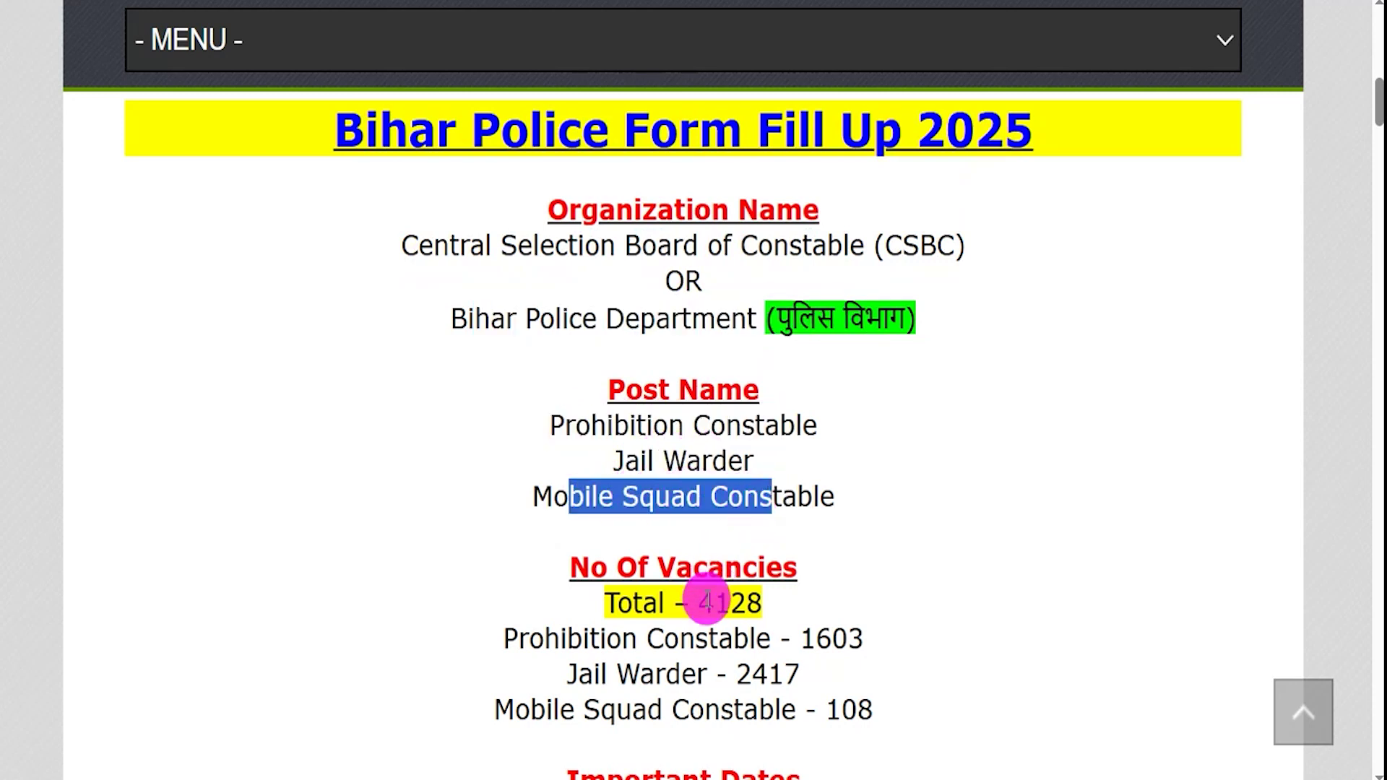
{"action": "left_click", "coordinate": [702, 603]}
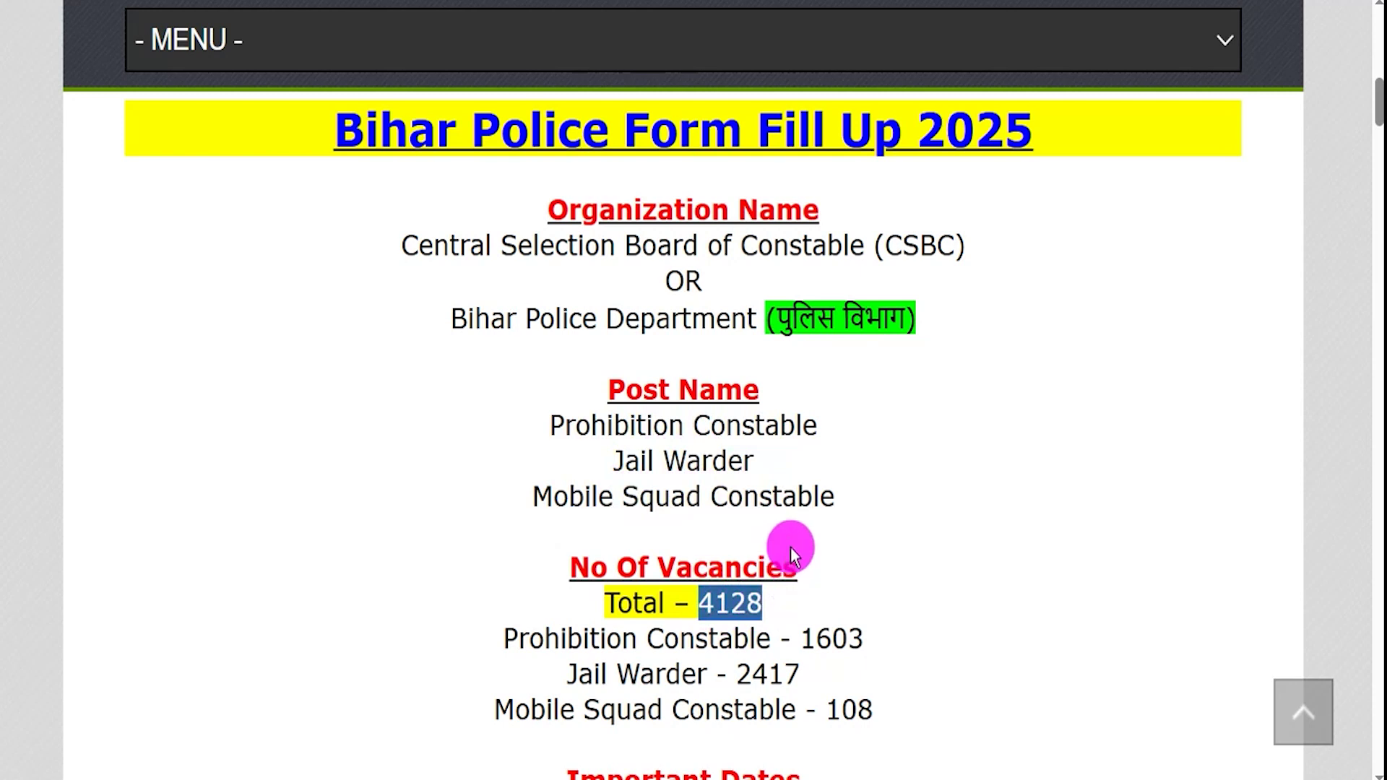
- Review the online application start and last dates and the pay scale of each post
{"action": "scroll", "coordinate": [792, 548], "scroll_direction": "down", "scroll_amount": 4}
{"action": "left_click_drag", "start_coordinate": [784, 558], "coordinate": [977, 560]}
{"action": "left_click_drag", "start_coordinate": [758, 592], "coordinate": [968, 604]}
{"action": "scroll", "coordinate": [965, 603], "scroll_direction": "down", "scroll_amount": 5}
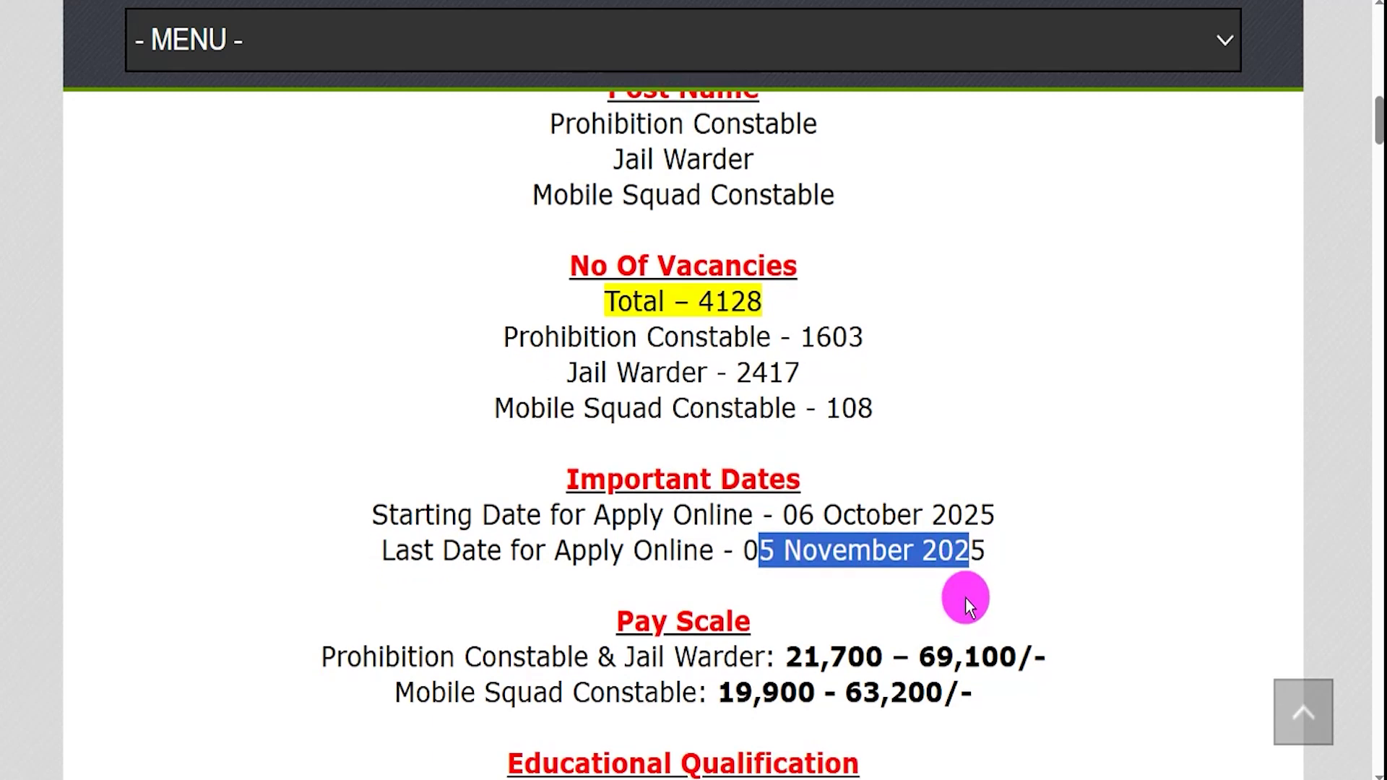
{"action": "left_click_drag", "start_coordinate": [802, 312], "coordinate": [963, 312]}
{"action": "left_click_drag", "start_coordinate": [737, 348], "coordinate": [928, 353]}
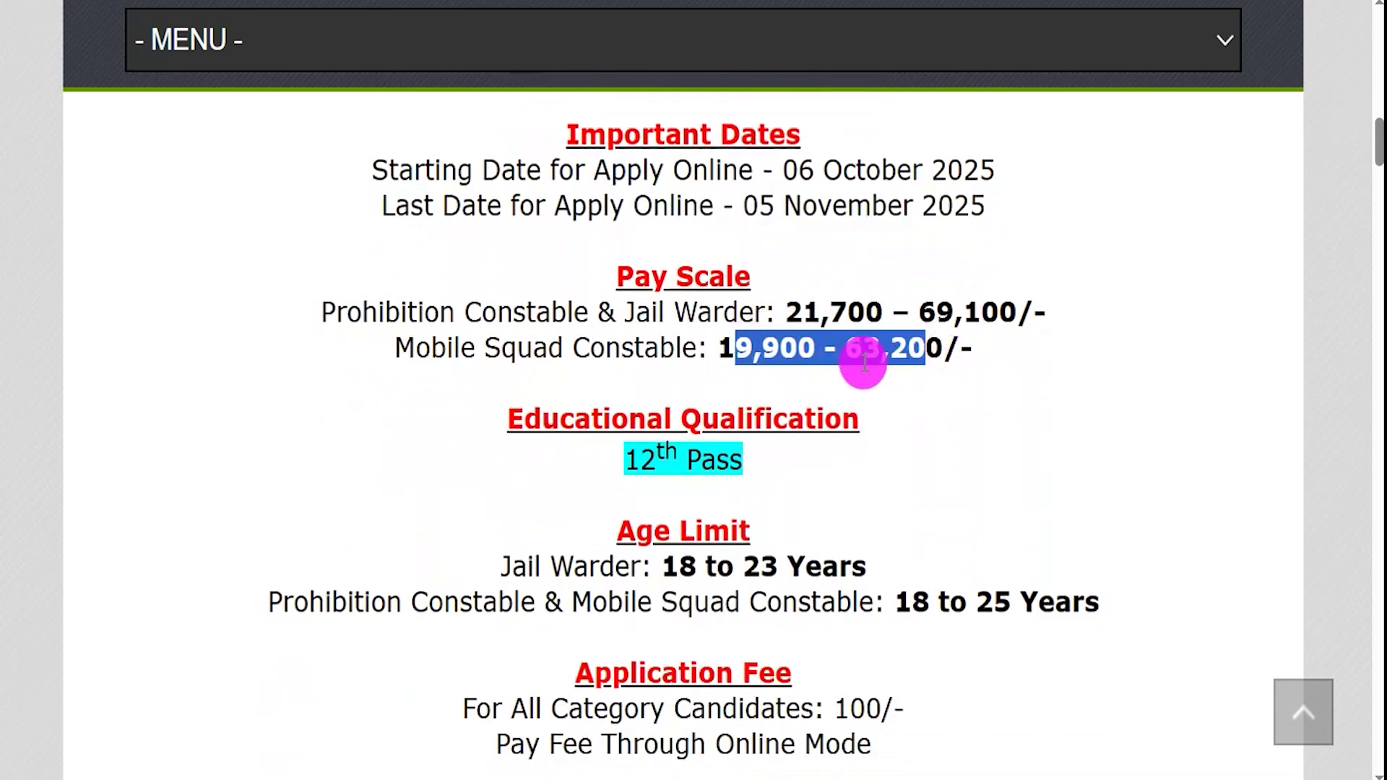
- Review the educational qualification and the age limits for the Jail Warder, Prohibition Constable and Mobile Squad Constable posts
{"action": "left_click_drag", "start_coordinate": [640, 460], "coordinate": [727, 460]}
{"action": "scroll", "coordinate": [719, 459], "scroll_direction": "down", "scroll_amount": 4}
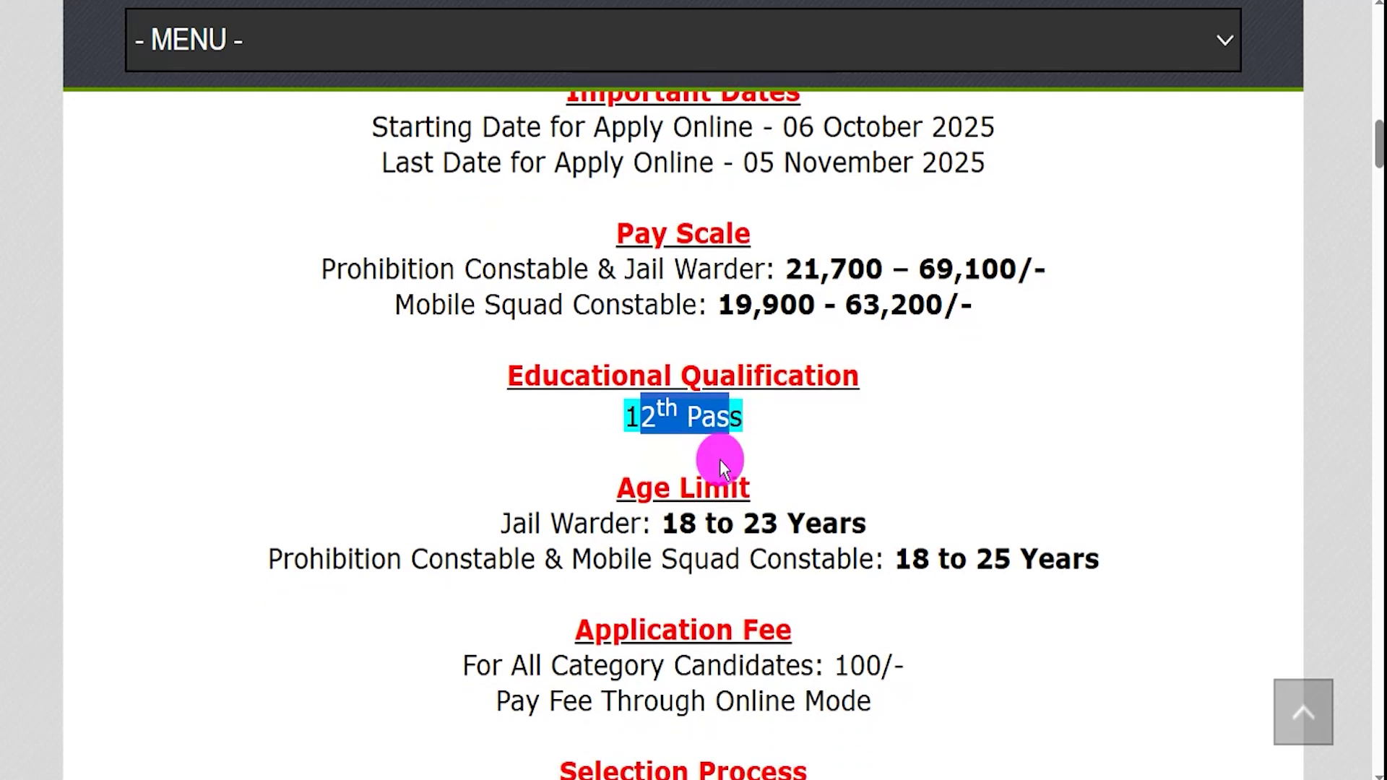
{"action": "left_click_drag", "start_coordinate": [663, 263], "coordinate": [806, 265]}
{"action": "left_click_drag", "start_coordinate": [366, 301], "coordinate": [820, 302]}
{"action": "left_click_drag", "start_coordinate": [912, 300], "coordinate": [1018, 300]}
{"action": "left_click_drag", "start_coordinate": [483, 265], "coordinate": [732, 265]}
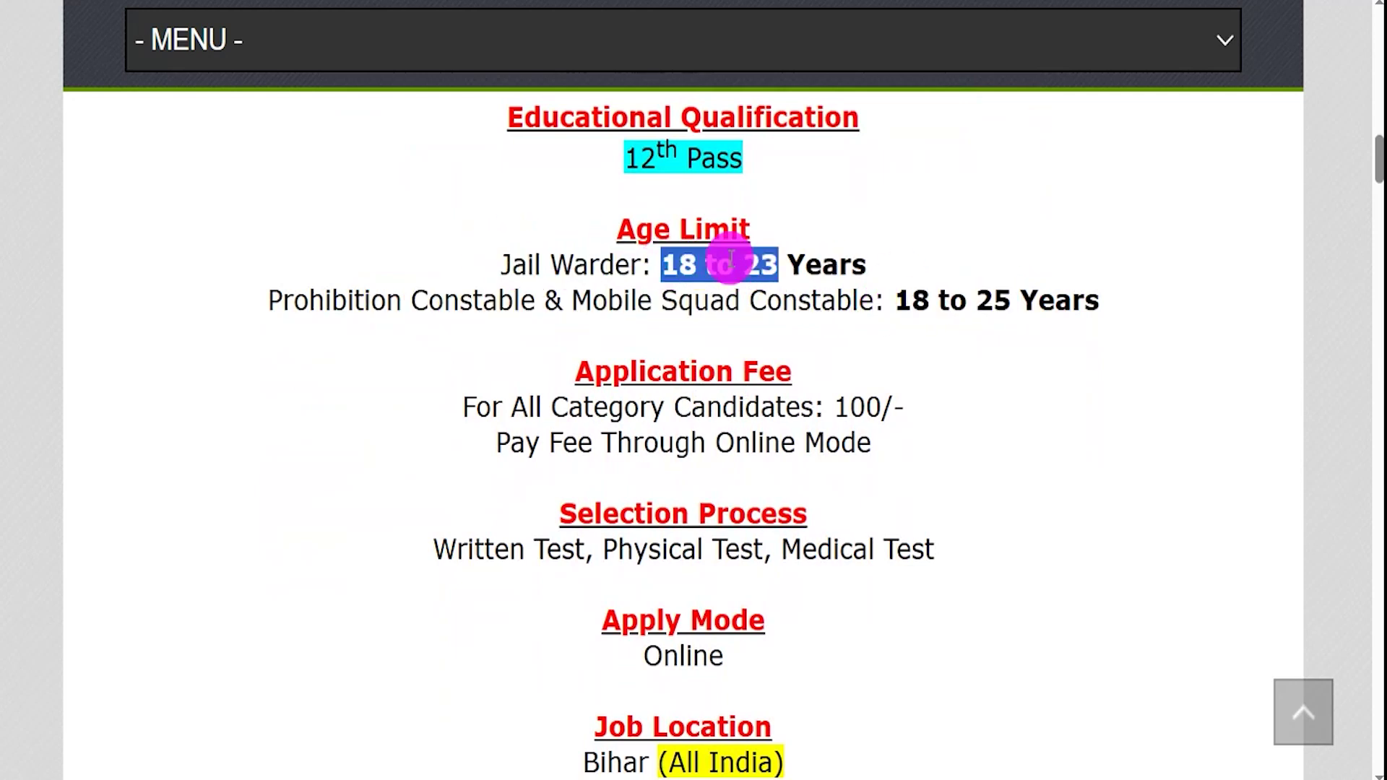
- Check the application fee for all categories and how it is paid
{"action": "left_click_drag", "start_coordinate": [838, 406], "coordinate": [902, 402]}
{"action": "scroll", "coordinate": [895, 401], "scroll_direction": "down", "scroll_amount": 1}
{"action": "left_click_drag", "start_coordinate": [617, 399], "coordinate": [780, 397]}
- Review the stages of the selection process, the job location and the apply mode
{"action": "scroll", "coordinate": [777, 394], "scroll_direction": "down", "scroll_amount": 2}
{"action": "left_click_drag", "start_coordinate": [468, 404], "coordinate": [529, 406]}
{"action": "left_click_drag", "start_coordinate": [633, 421], "coordinate": [712, 421]}
{"action": "left_click_drag", "start_coordinate": [816, 421], "coordinate": [907, 419]}
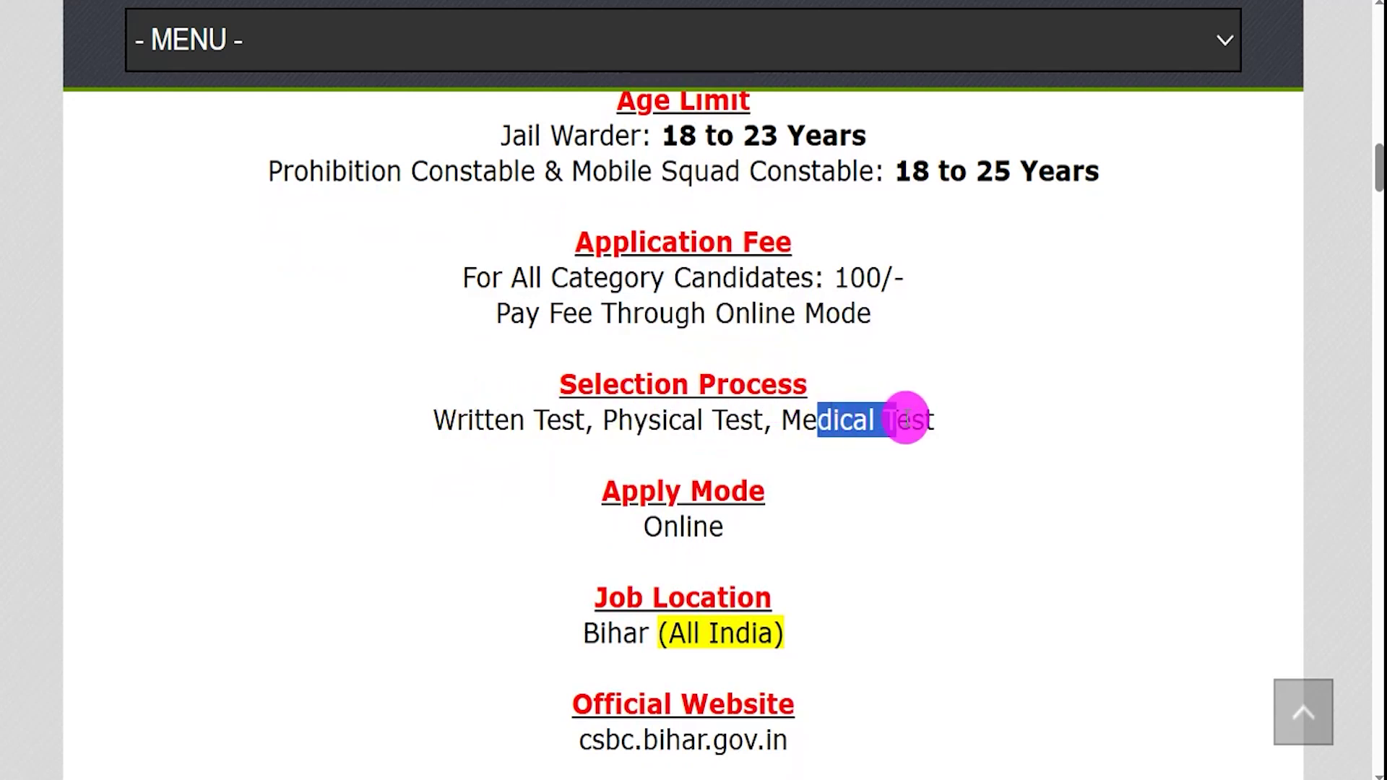
{"action": "left_click_drag", "start_coordinate": [666, 633], "coordinate": [751, 634]}
{"action": "left_click_drag", "start_coordinate": [660, 528], "coordinate": [692, 527]}
{"action": "scroll", "coordinate": [693, 527], "scroll_direction": "down", "scroll_amount": 3}
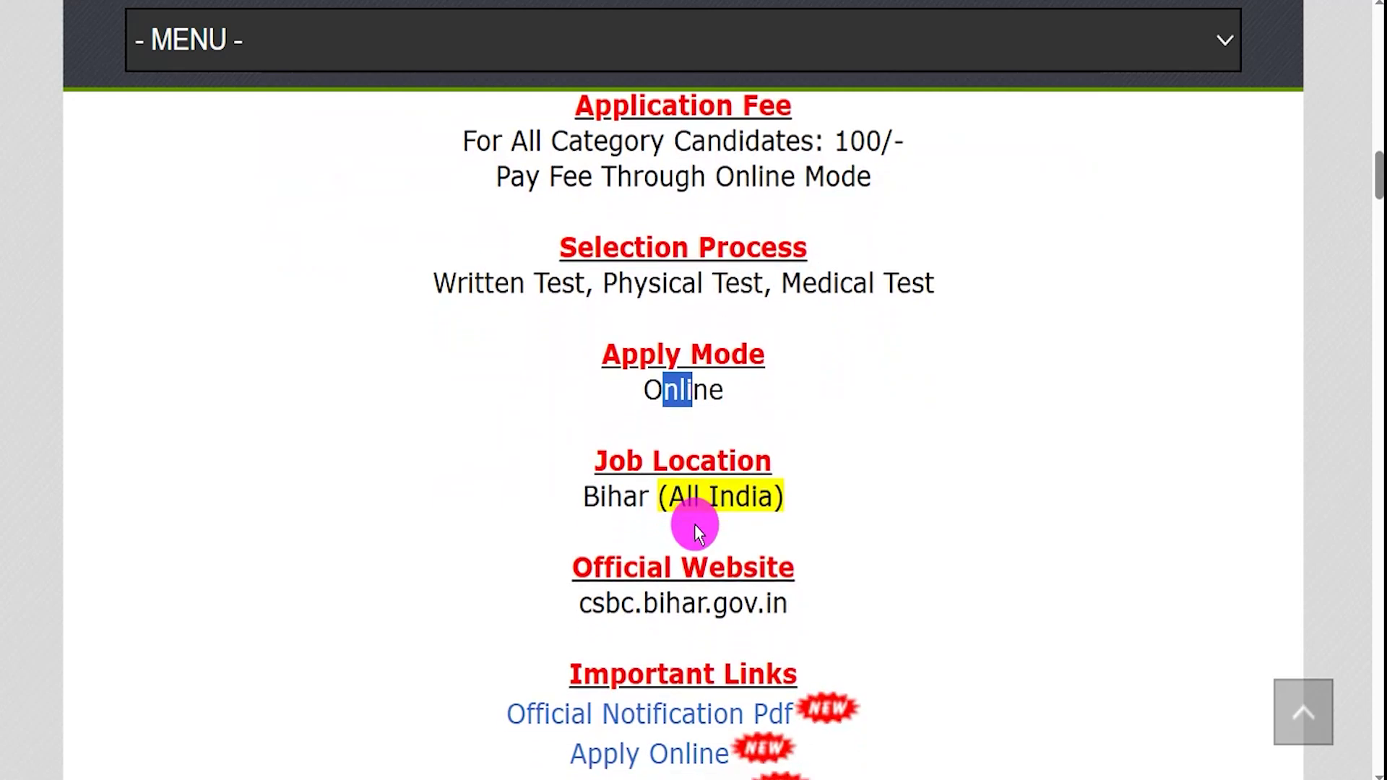
- Open the Official Notification Pdf from the Important Links section
{"action": "left_click_drag", "start_coordinate": [586, 595], "coordinate": [752, 594]}
{"action": "left_click_drag", "start_coordinate": [470, 635], "coordinate": [786, 631]}
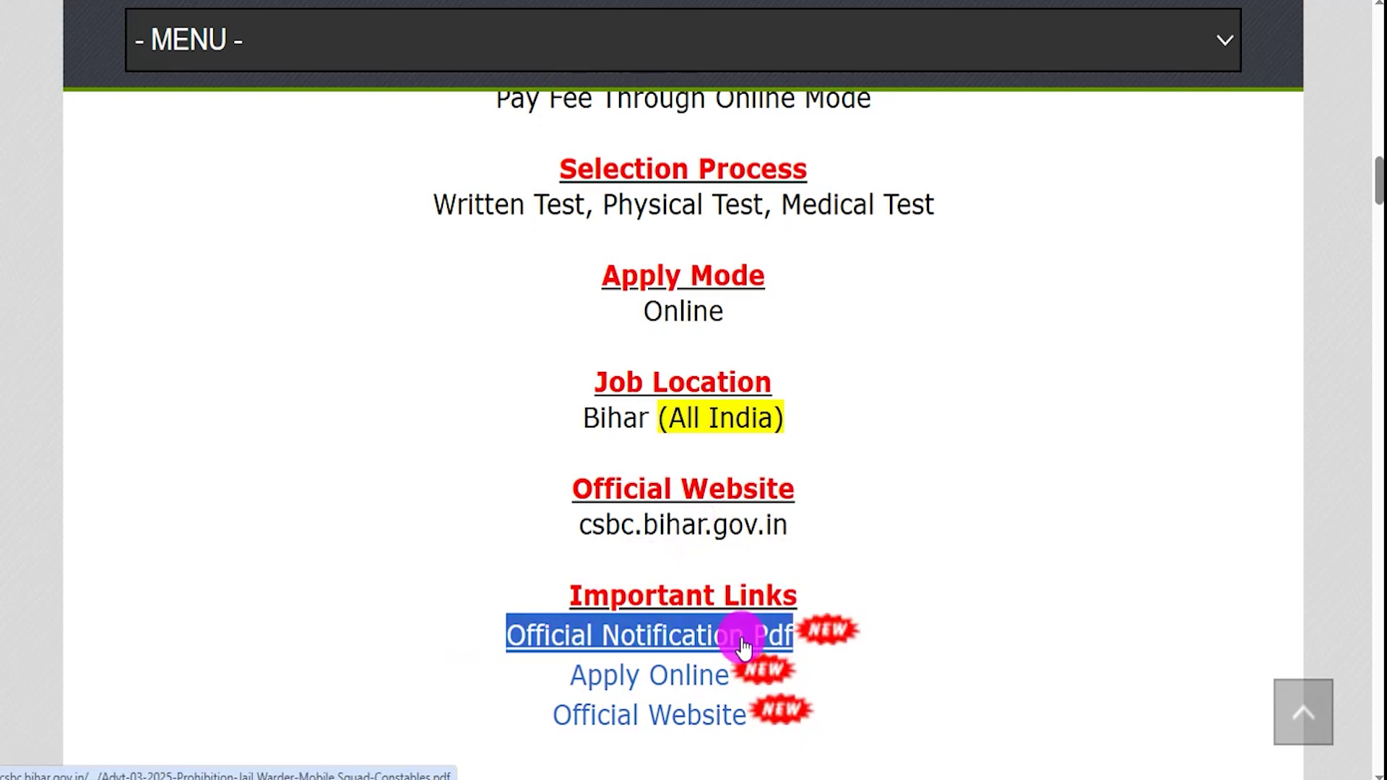
{"action": "left_click", "coordinate": [706, 638]}
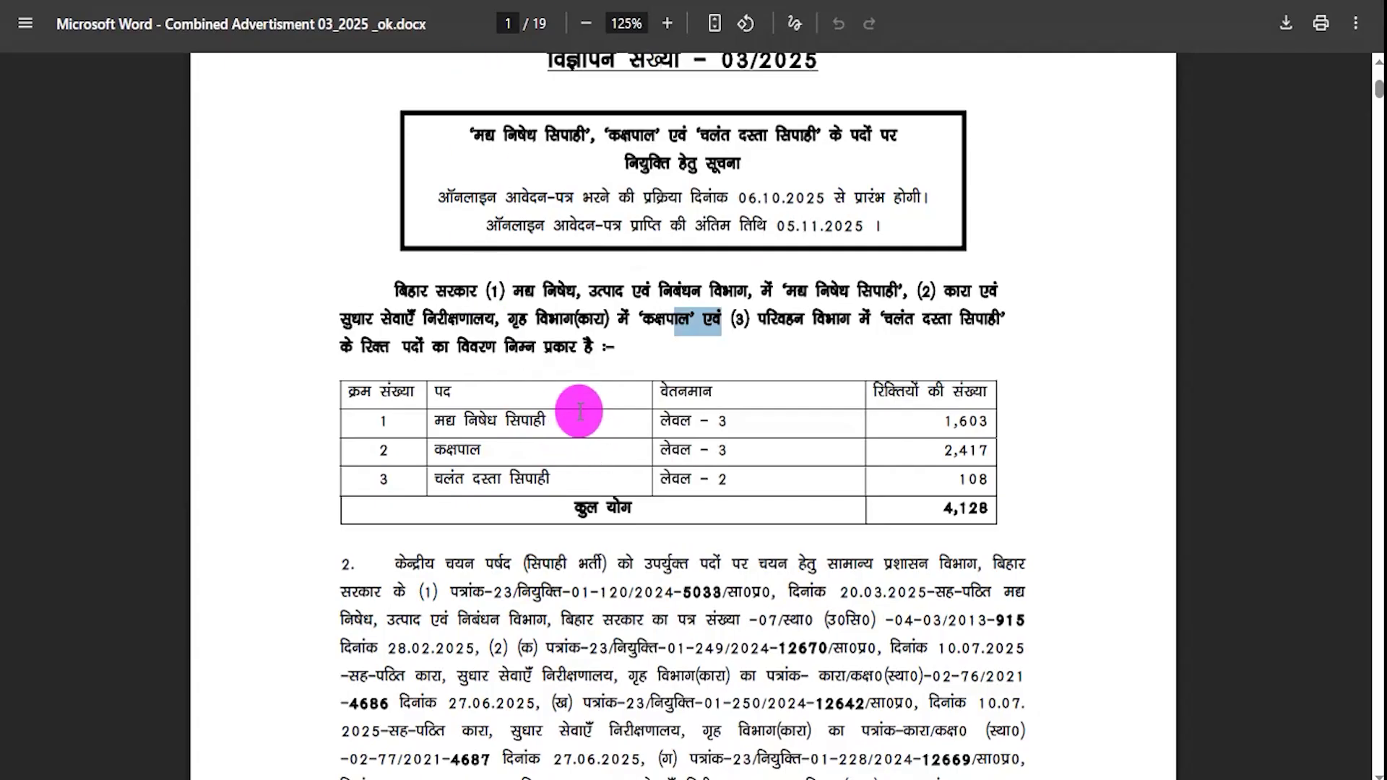
- Examine the board name, advertisement number and post-wise vacancy table on the notification's first page
{"action": "scroll", "coordinate": [587, 381], "scroll_direction": "up", "scroll_amount": 4}
{"action": "left_click_drag", "start_coordinate": [513, 258], "coordinate": [664, 262]}
{"action": "left_click_drag", "start_coordinate": [551, 381], "coordinate": [818, 381]}
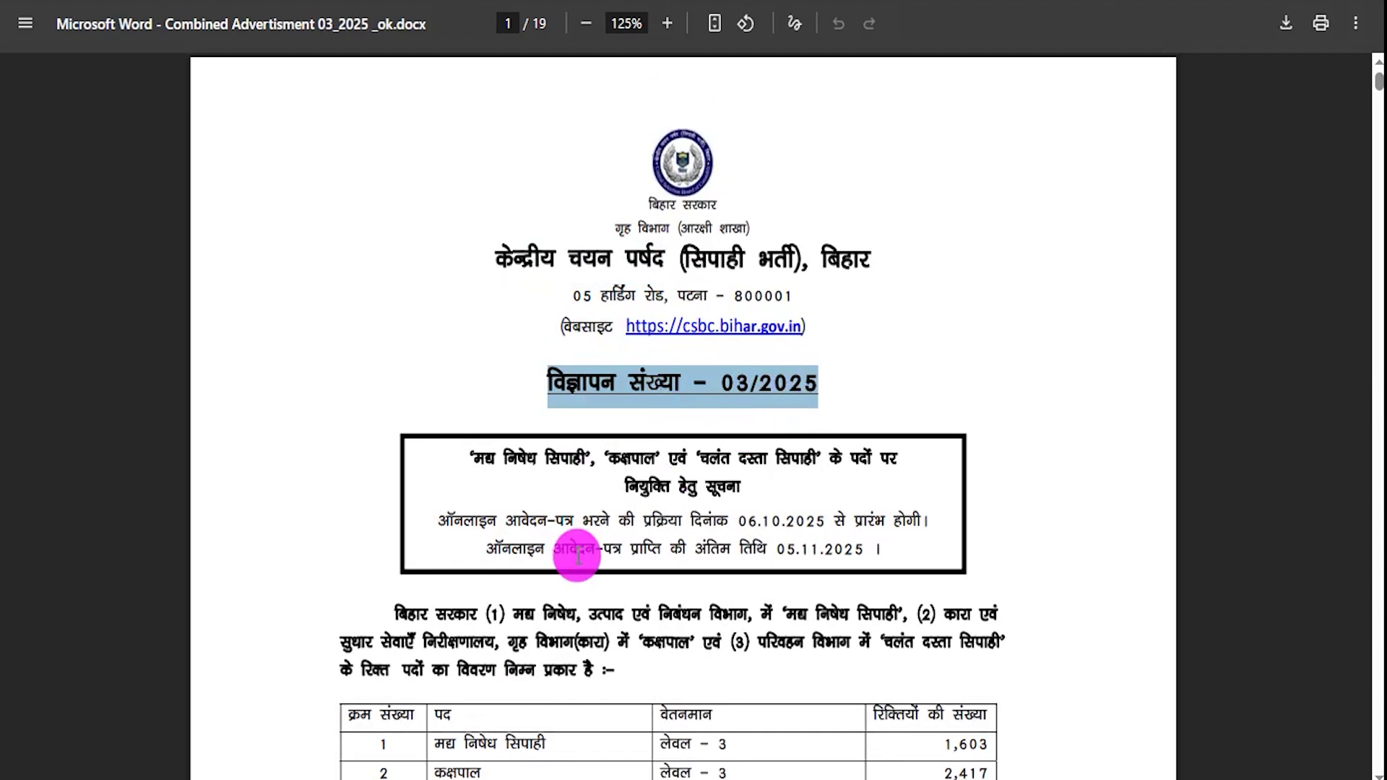
{"action": "scroll", "coordinate": [601, 520], "scroll_direction": "down", "scroll_amount": 3}
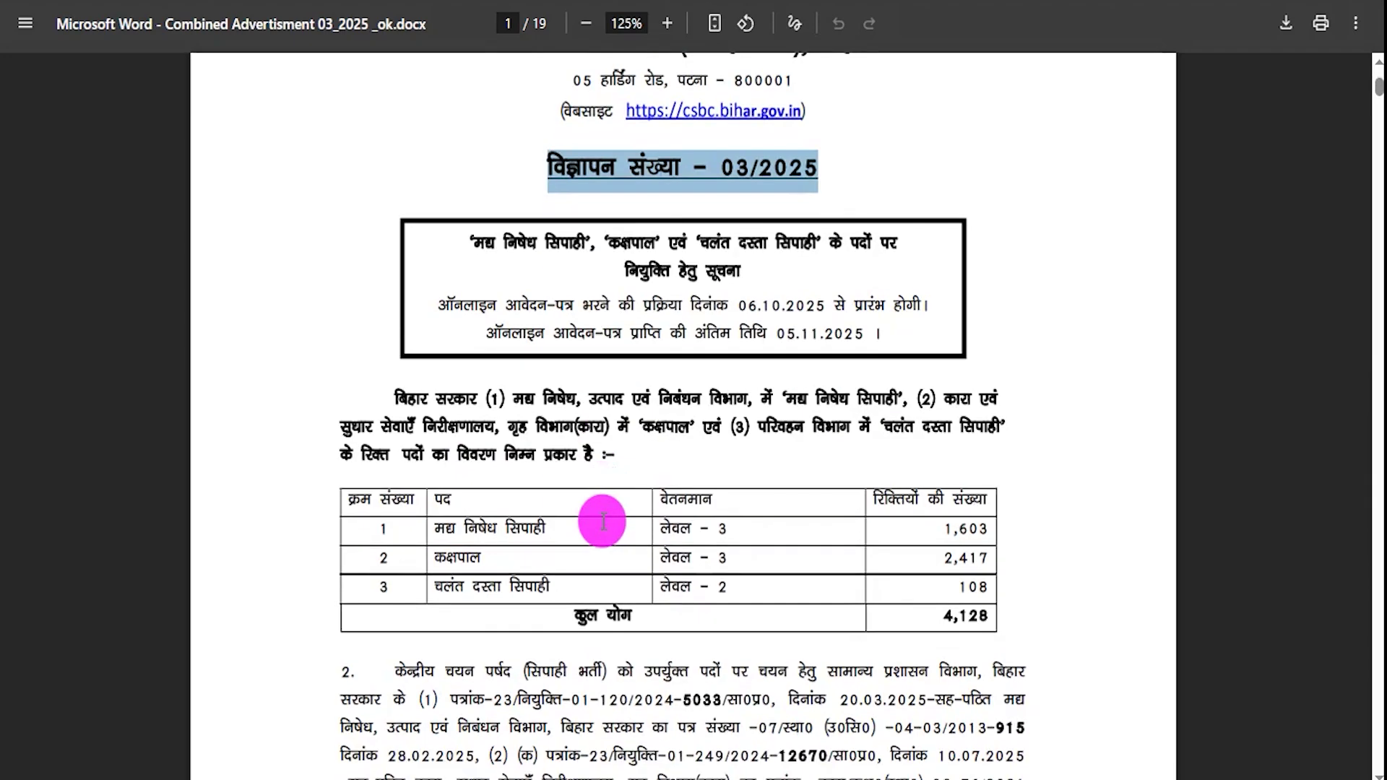
{"action": "left_click_drag", "start_coordinate": [459, 530], "coordinate": [531, 528]}
{"action": "left_click_drag", "start_coordinate": [459, 558], "coordinate": [501, 588]}
{"action": "left_click_drag", "start_coordinate": [959, 528], "coordinate": [1000, 584]}
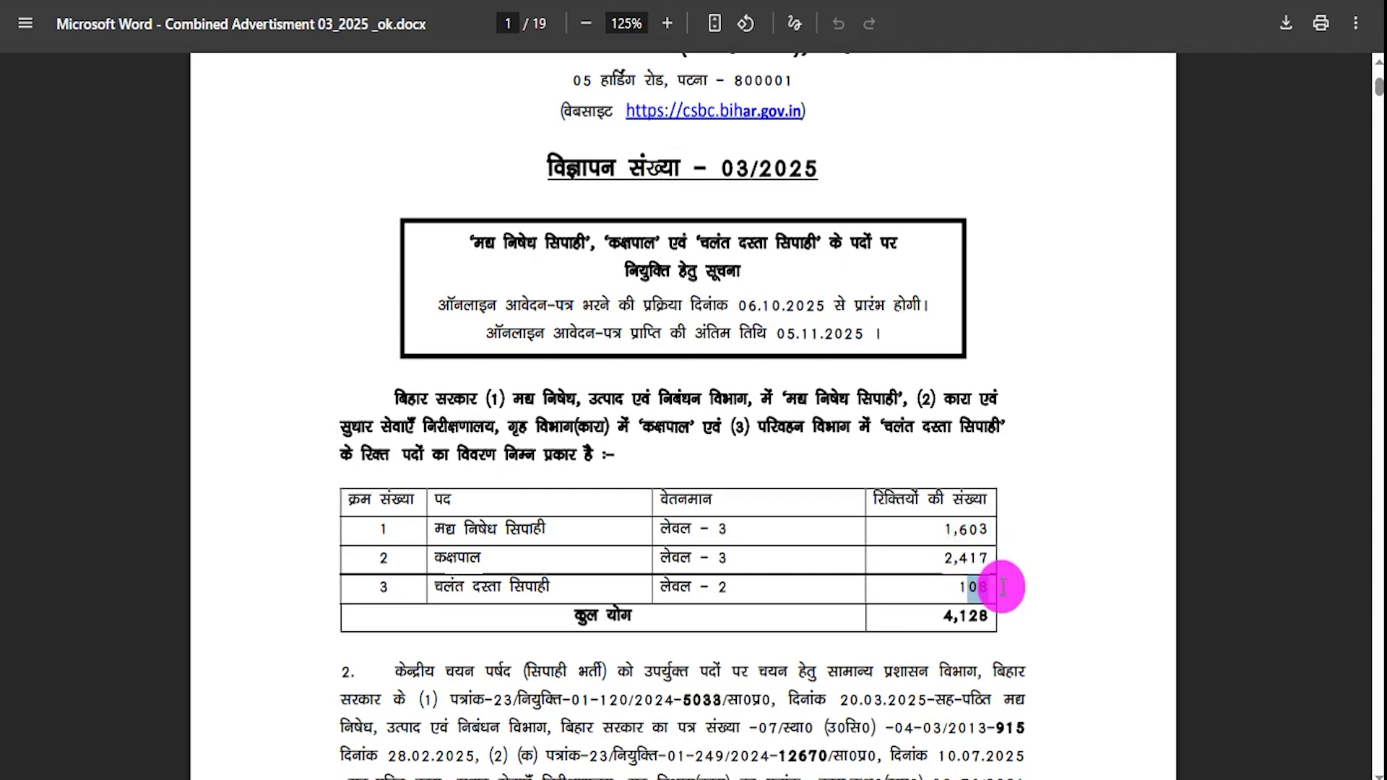
- Examine the category-wise vacancy tables for all three posts on pages 2 and 3 of the notification
{"action": "scroll", "coordinate": [800, 489], "scroll_direction": "down", "scroll_amount": 3}
{"action": "left_click_drag", "start_coordinate": [597, 568], "coordinate": [659, 567]}
{"action": "scroll", "coordinate": [672, 489], "scroll_direction": "down", "scroll_amount": 12}
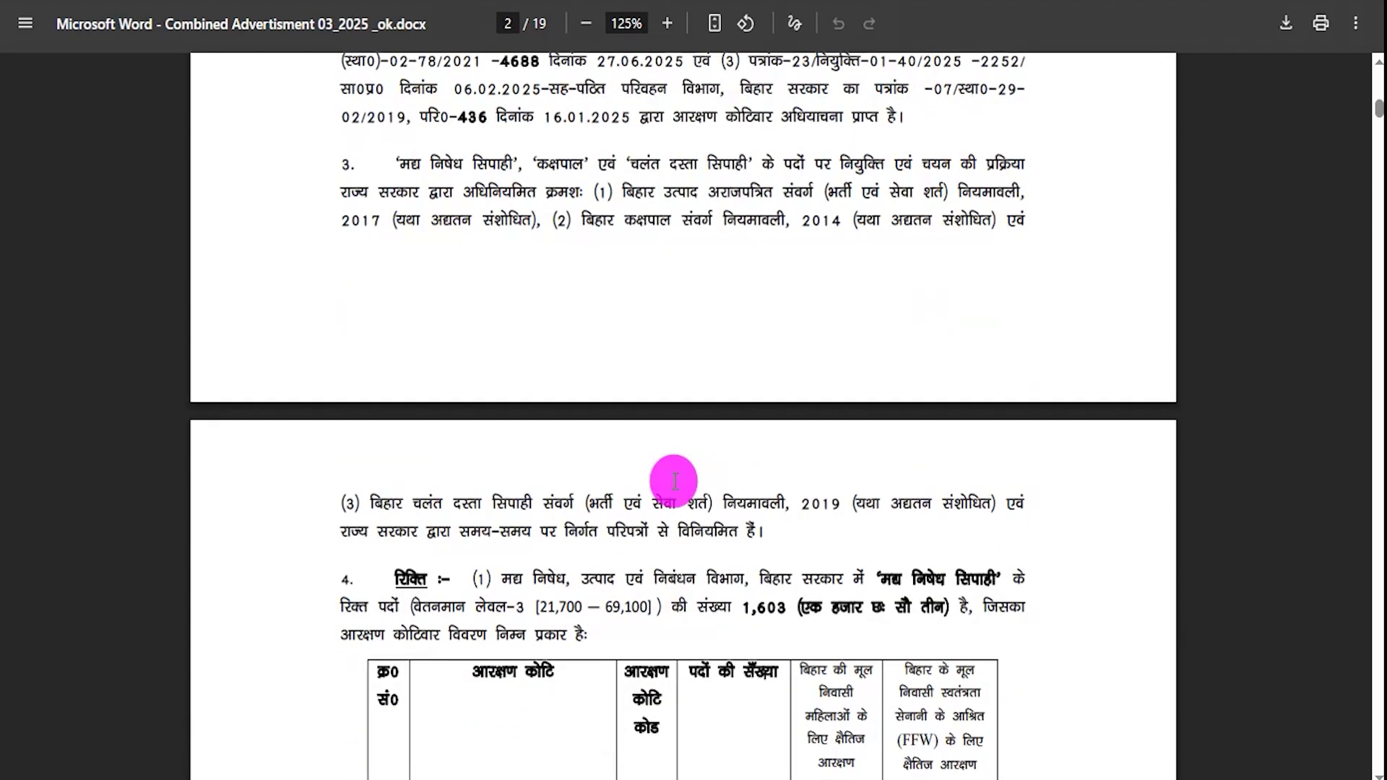
{"action": "left_click_drag", "start_coordinate": [653, 481], "coordinate": [660, 495]}
{"action": "scroll", "coordinate": [629, 566], "scroll_direction": "down", "scroll_amount": 3}
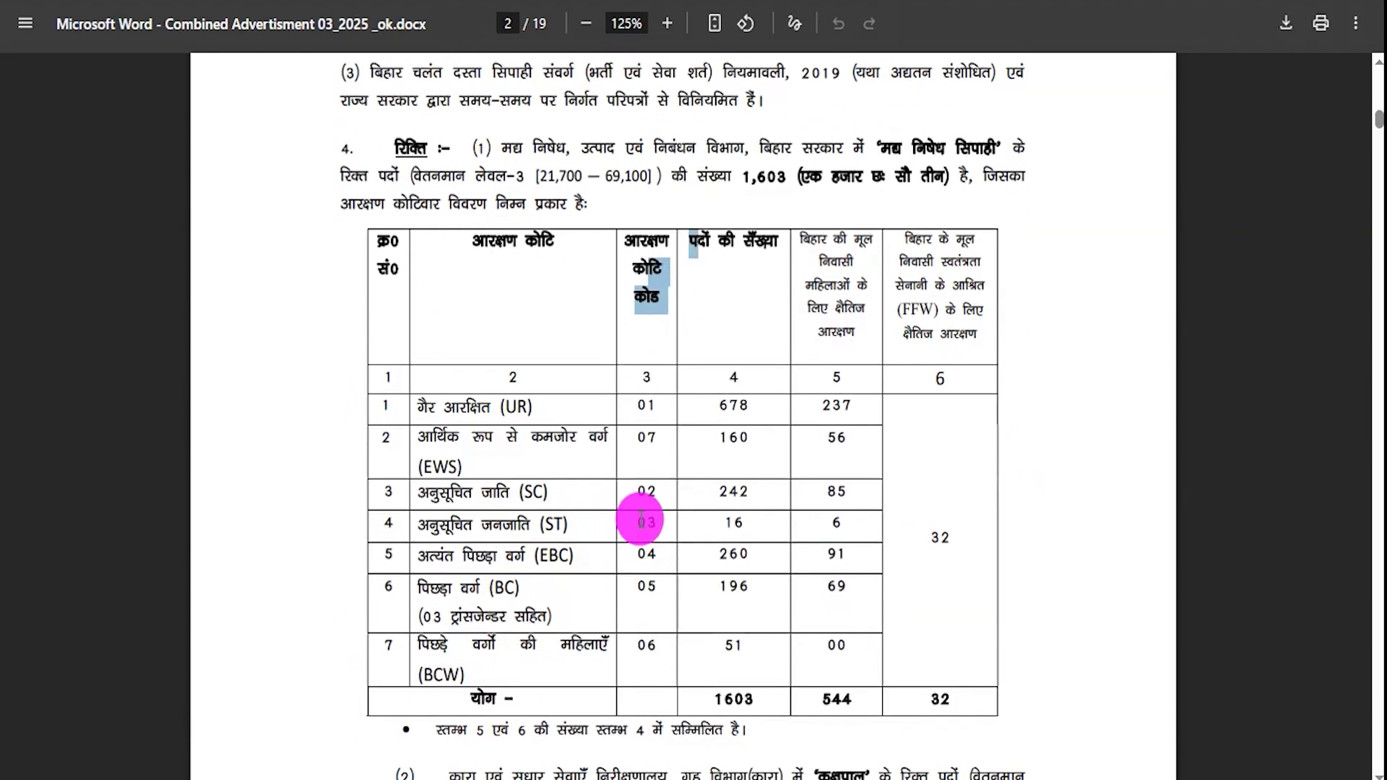
{"action": "left_click_drag", "start_coordinate": [637, 554], "coordinate": [665, 549]}
{"action": "scroll", "coordinate": [641, 532], "scroll_direction": "down", "scroll_amount": 10}
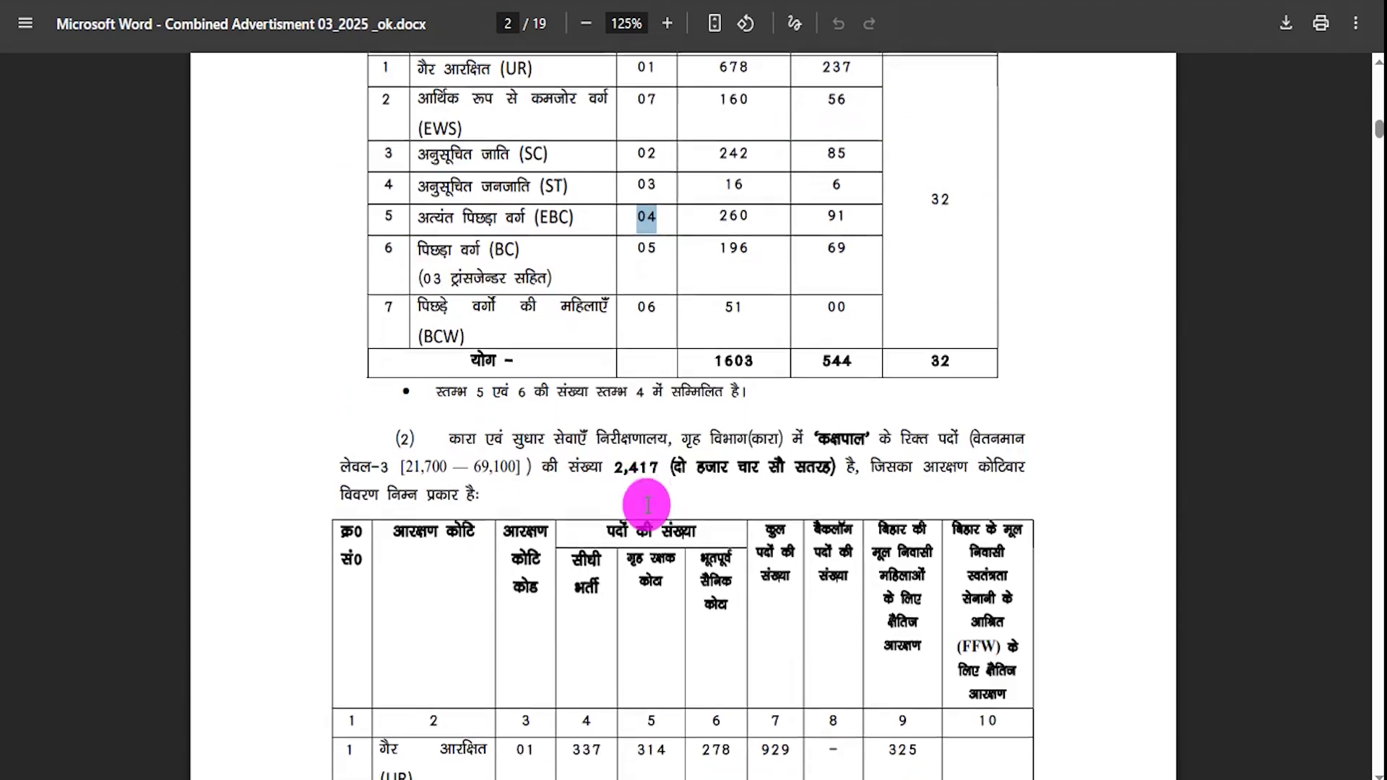
{"action": "scroll", "coordinate": [646, 504], "scroll_direction": "down", "scroll_amount": 16}
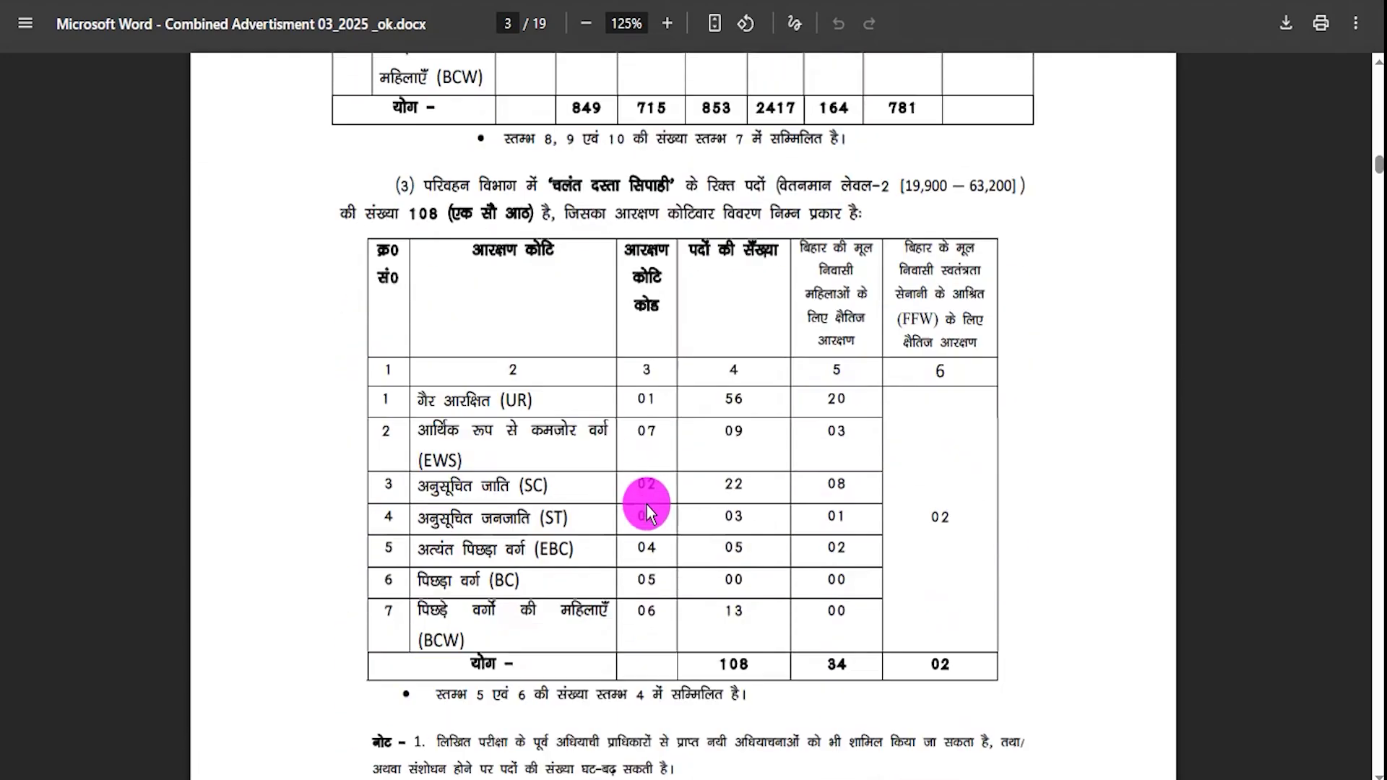
{"action": "scroll", "coordinate": [646, 504], "scroll_direction": "down", "scroll_amount": 4}
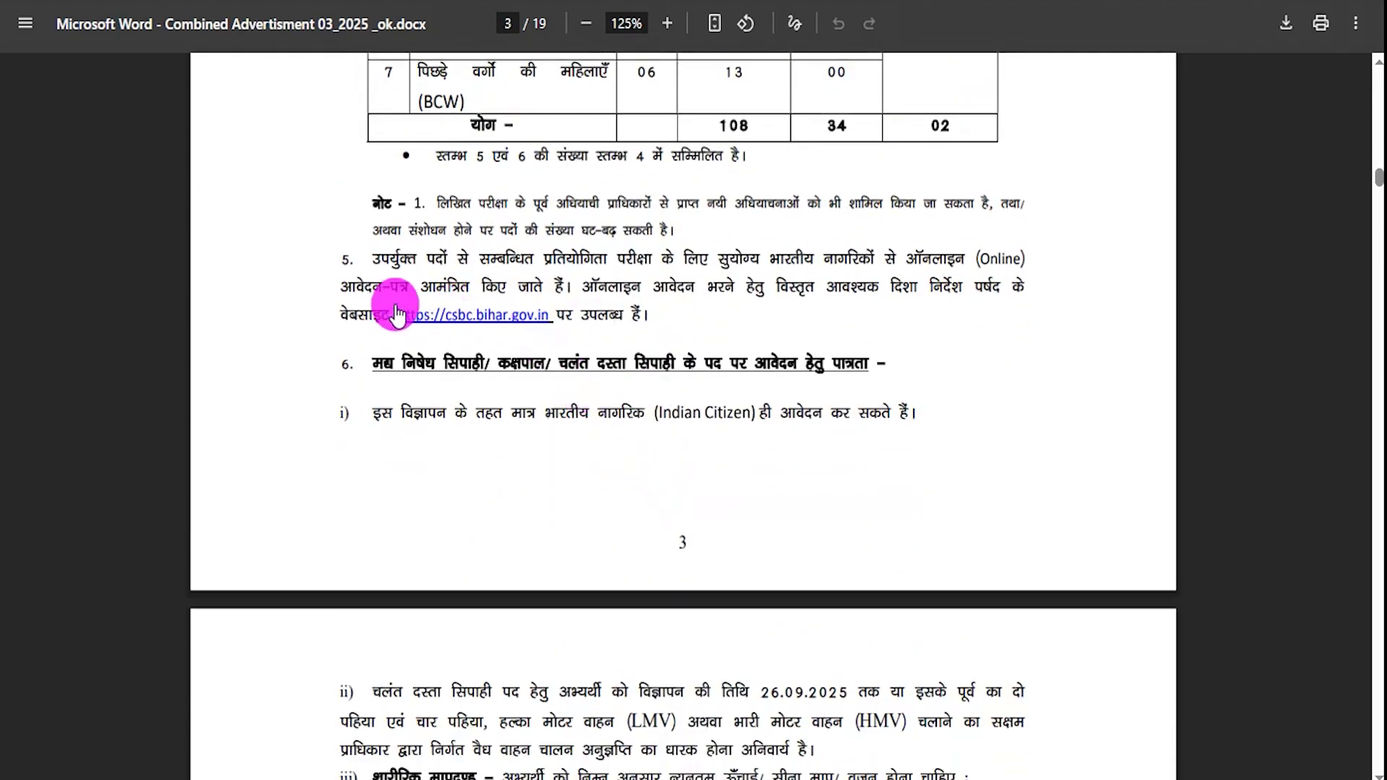
- Read the application website note, the eligibility conditions and the physical standards table in the notification
{"action": "left_click_drag", "start_coordinate": [339, 310], "coordinate": [619, 313]}
{"action": "left_click", "coordinate": [632, 406]}
{"action": "scroll", "coordinate": [697, 475], "scroll_direction": "down", "scroll_amount": 9}
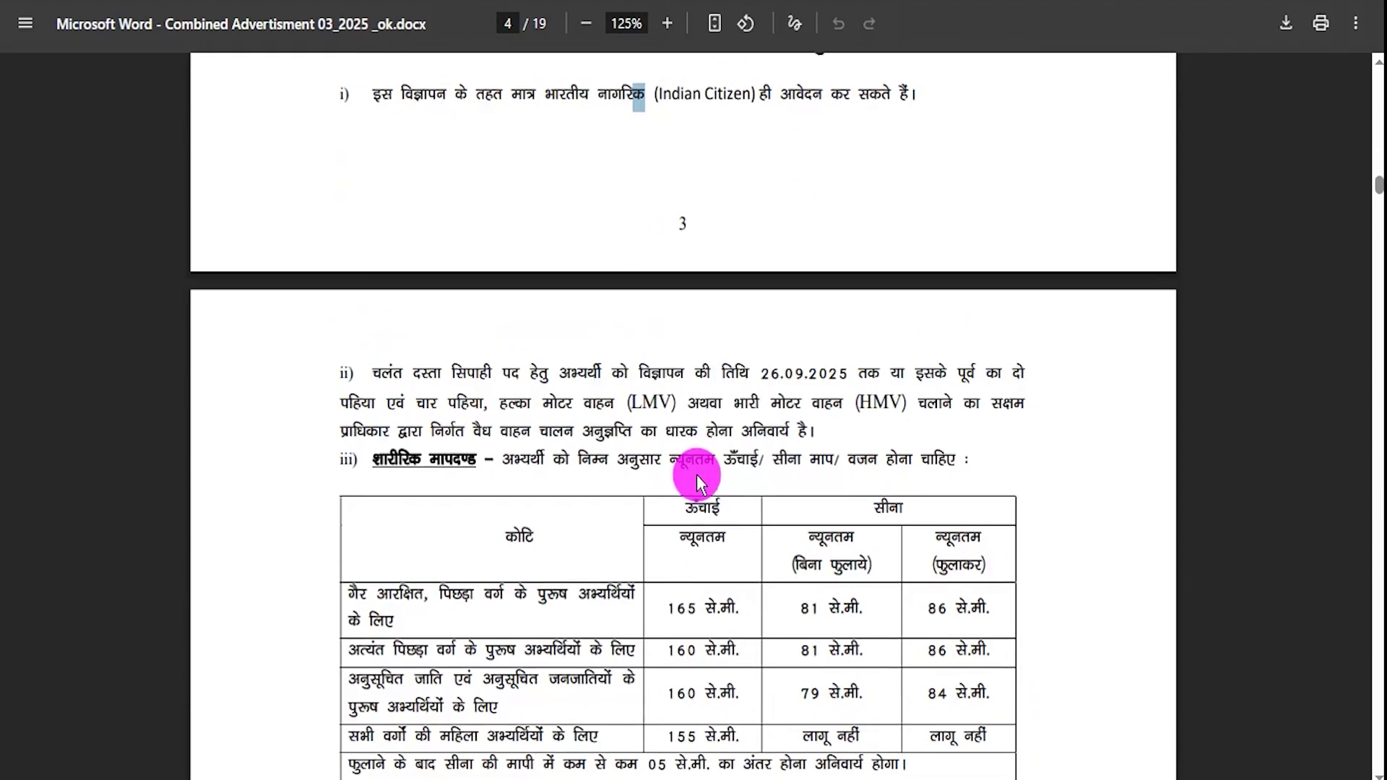
{"action": "key", "text": "Home"}
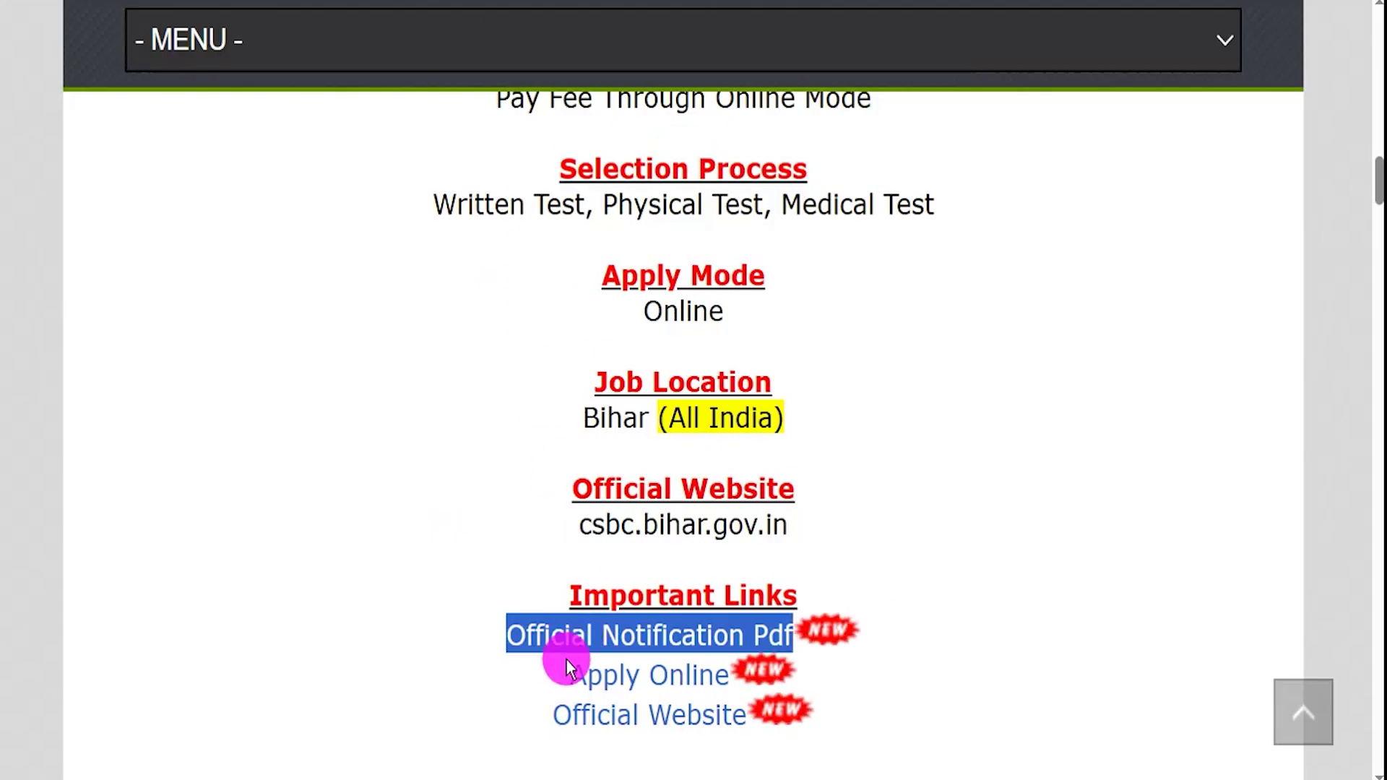
- Return to the Bihar Police Form Fill Up 2025 page and open the Apply Online portal from Important Links
{"action": "left_click_drag", "start_coordinate": [557, 668], "coordinate": [725, 668]}
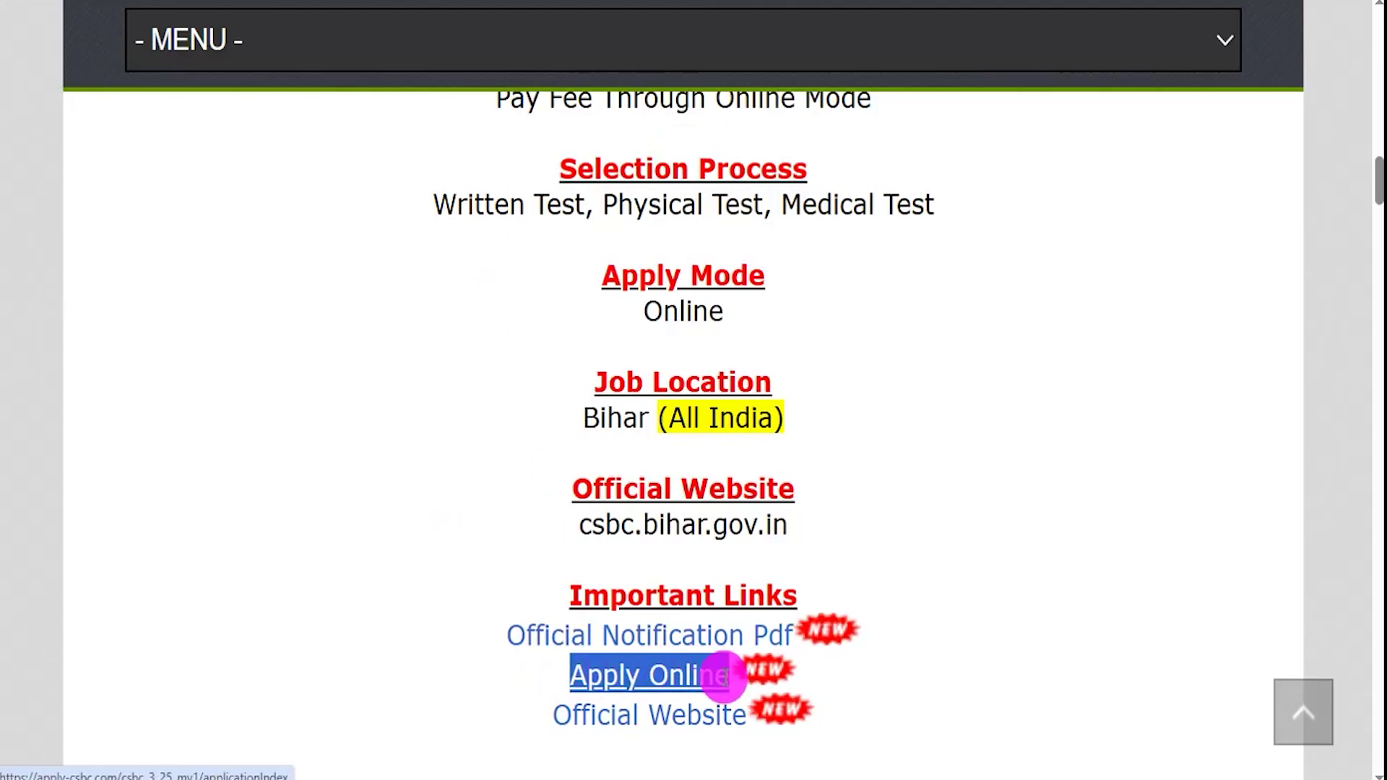
{"action": "left_click", "coordinate": [674, 685]}
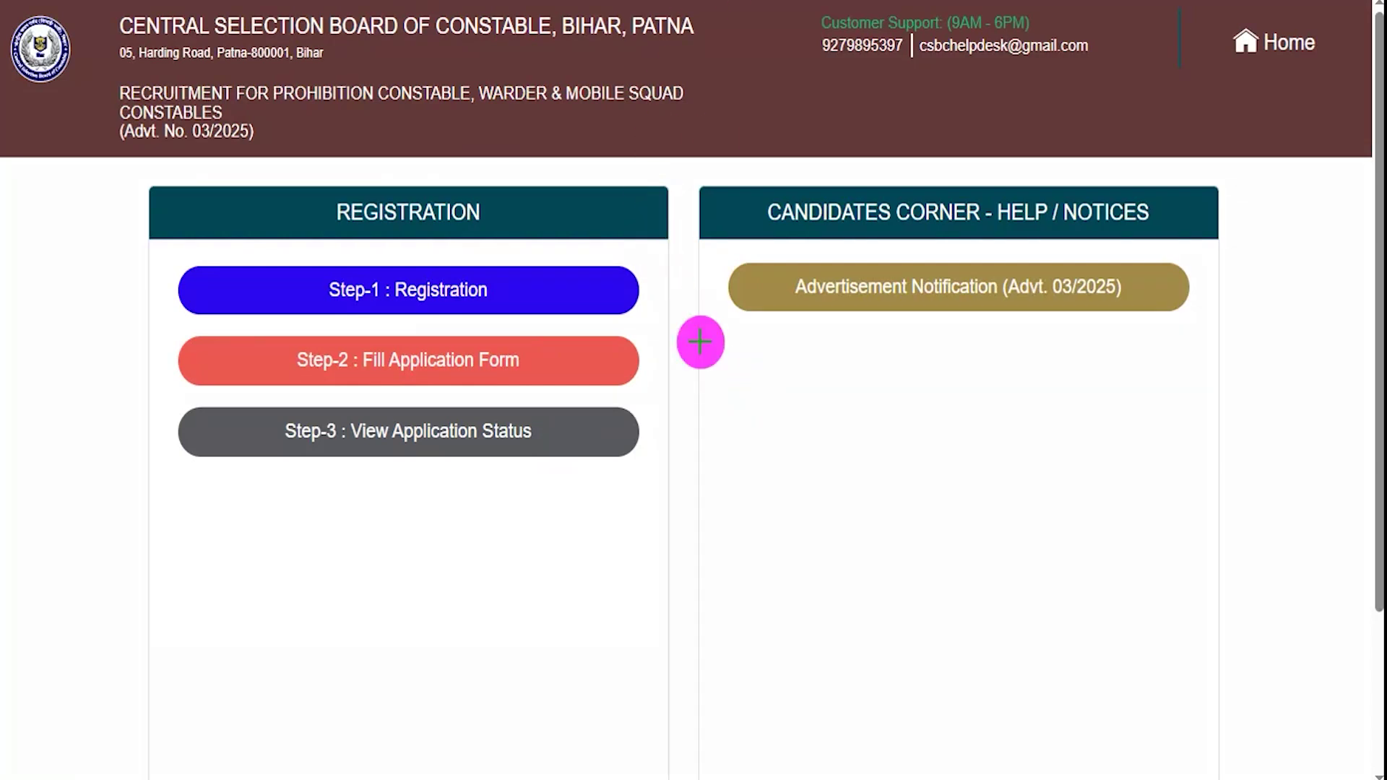
{"action": "mouse_move", "coordinate": [939, 516]}
{"action": "left_mouse_down"}
{"action": "mouse_move", "coordinate": [588, 297]}
{"action": "mouse_move", "coordinate": [549, 296]}
{"action": "left_mouse_up"}
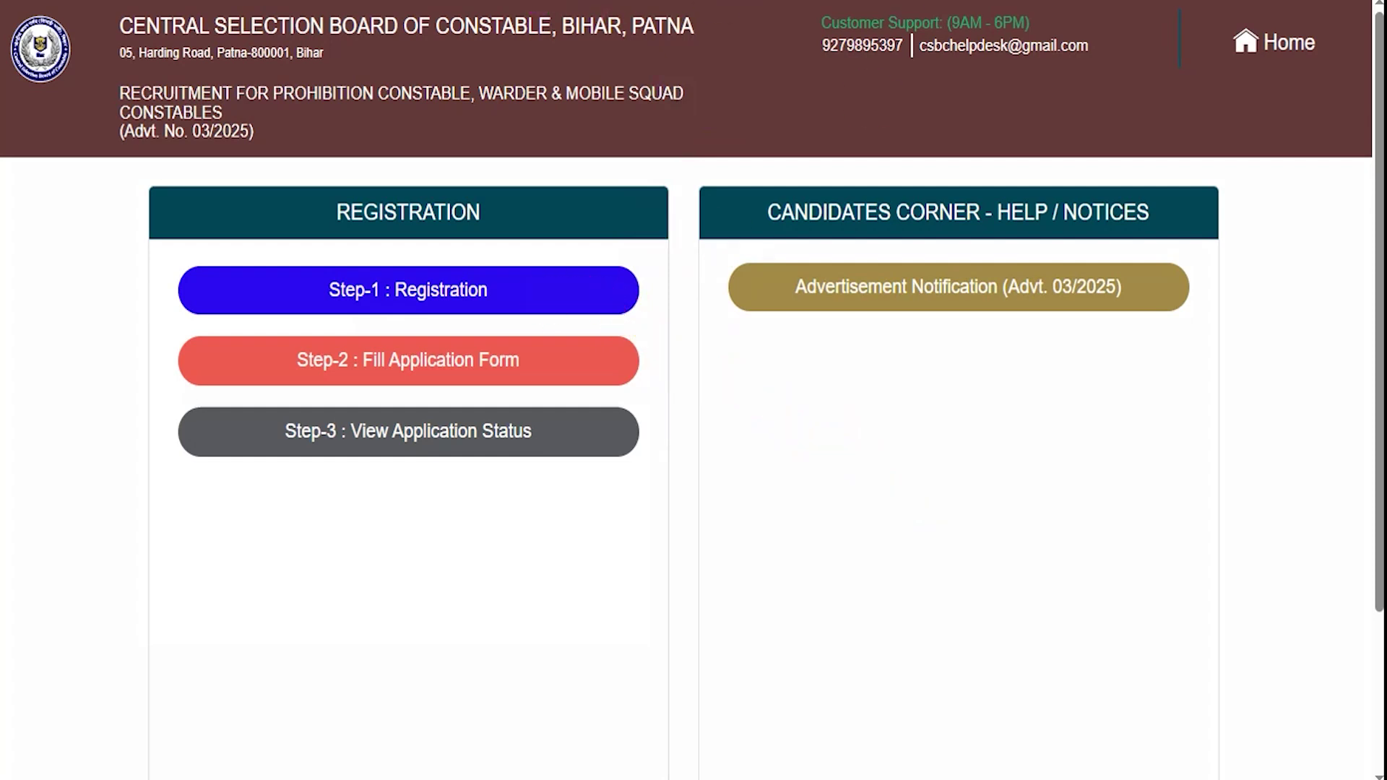
- Open Step-1 : Registration, read through the Hindi instructions and tick the declaration checkbox at their end
{"action": "left_click", "coordinate": [474, 283]}
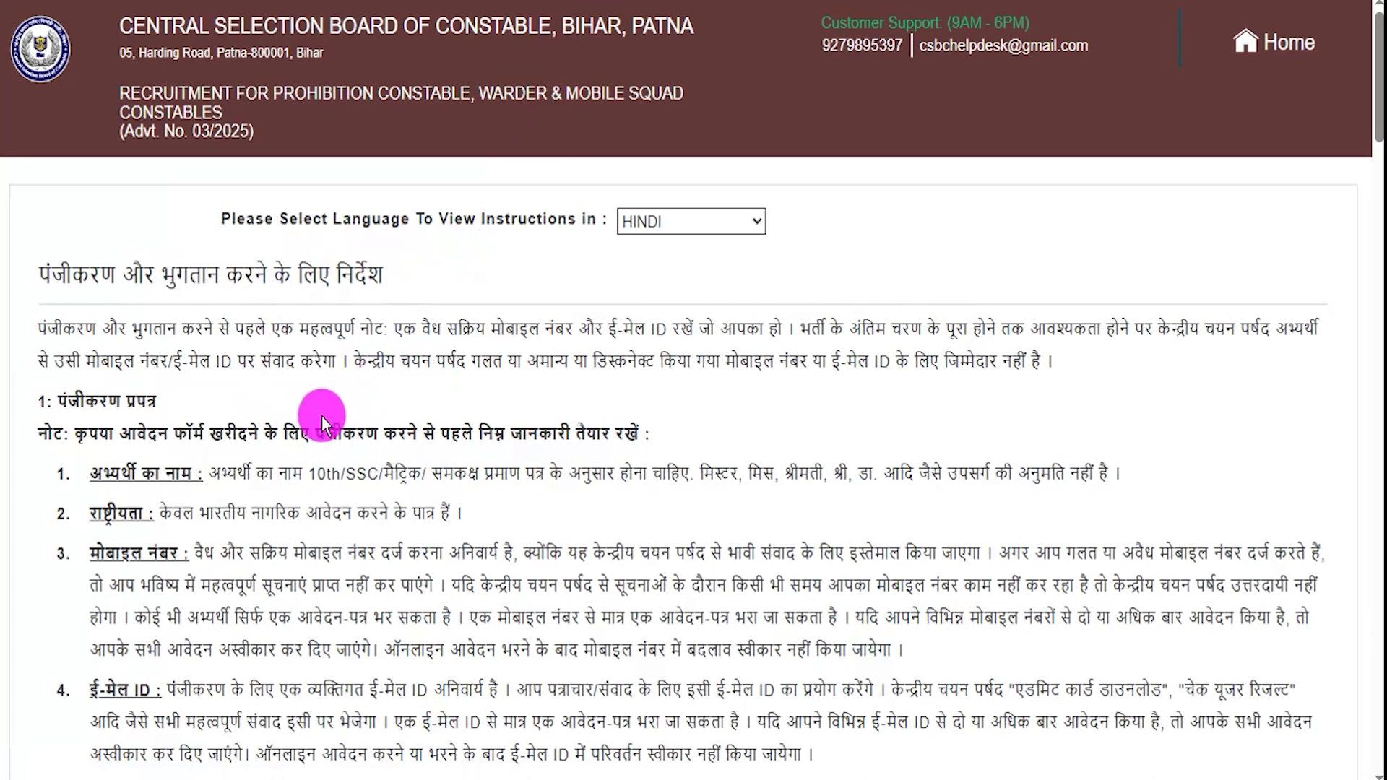
{"action": "left_click_drag", "start_coordinate": [208, 433], "coordinate": [397, 434]}
{"action": "scroll", "coordinate": [450, 297], "scroll_direction": "down", "scroll_amount": 6}
{"action": "scroll", "coordinate": [450, 298], "scroll_direction": "down", "scroll_amount": 20}
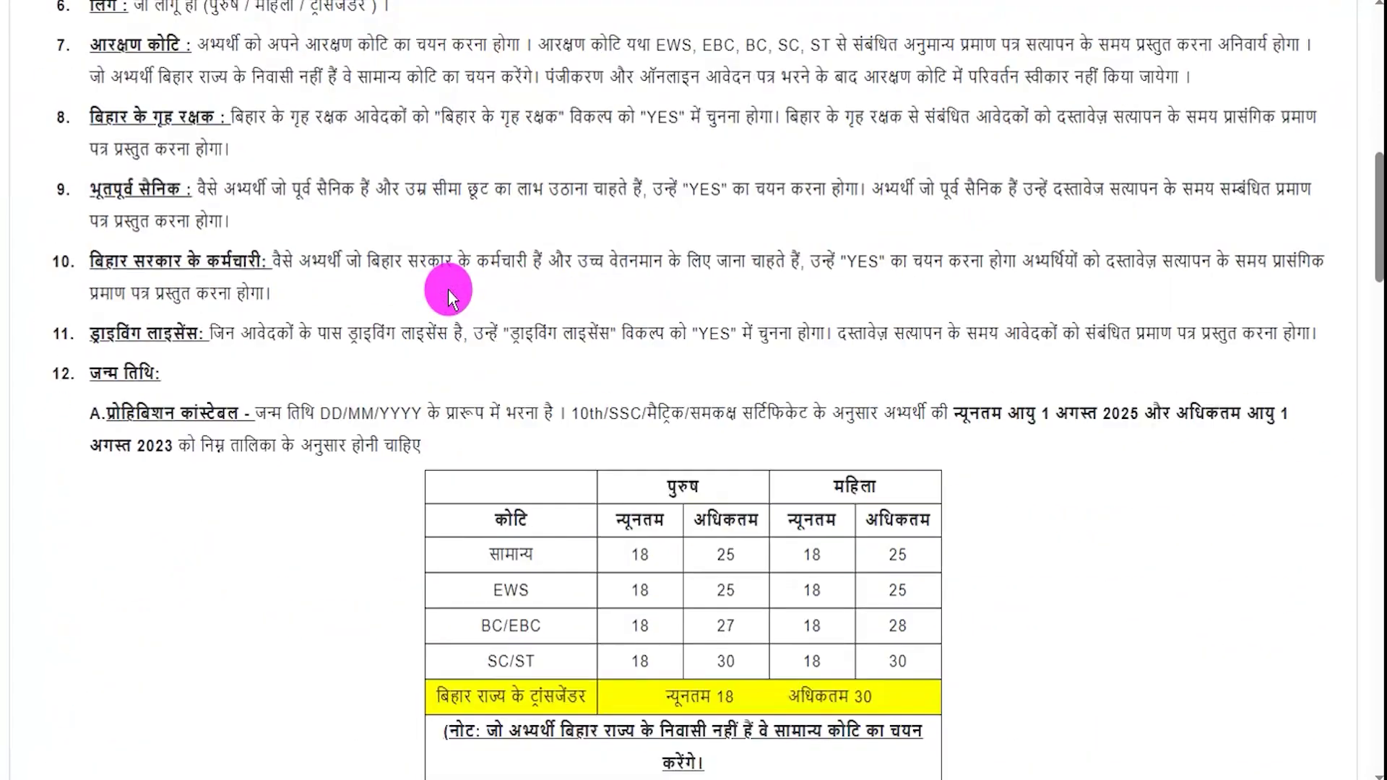
{"action": "scroll", "coordinate": [448, 293], "scroll_direction": "down", "scroll_amount": 8}
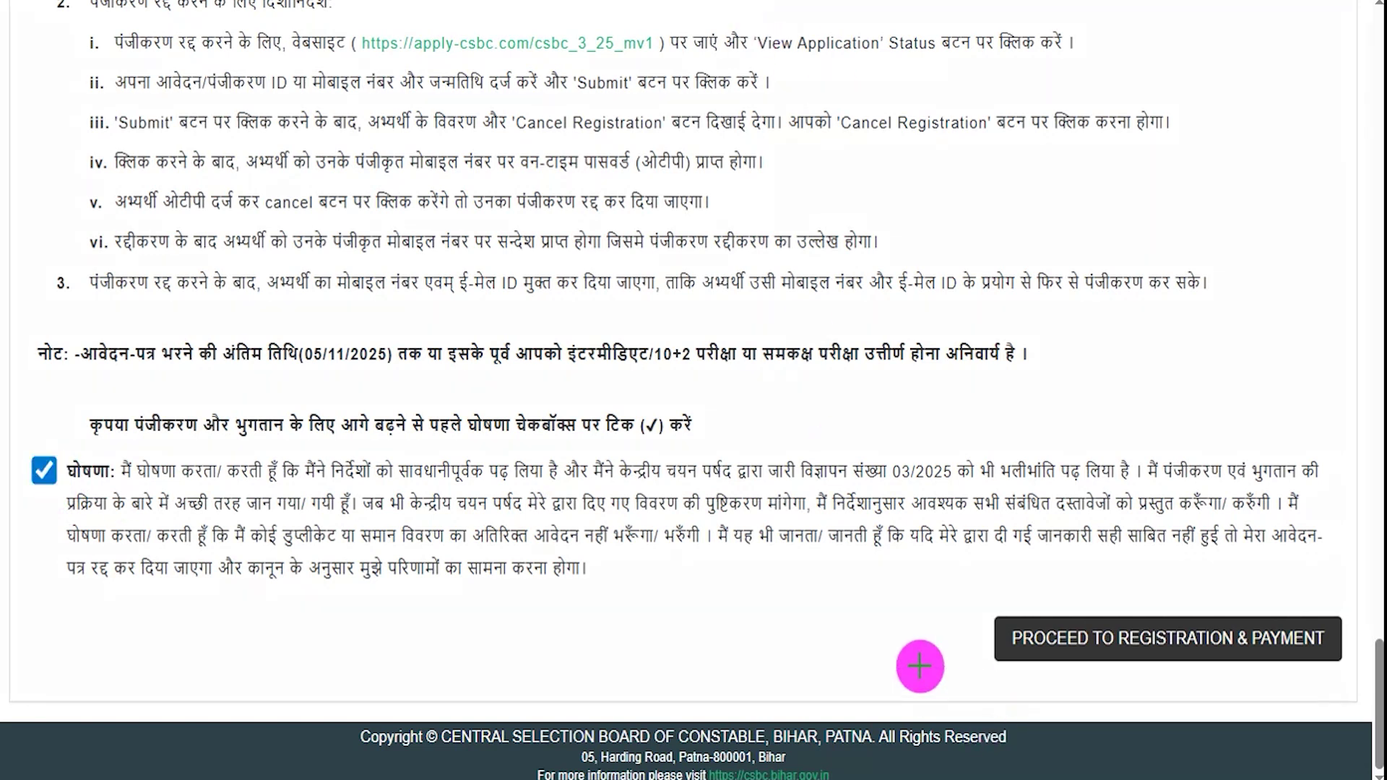
- Proceed to registration and payment from the accepted declaration to open the Applicant Details form
{"action": "left_click_drag", "start_coordinate": [573, 632], "coordinate": [971, 640]}
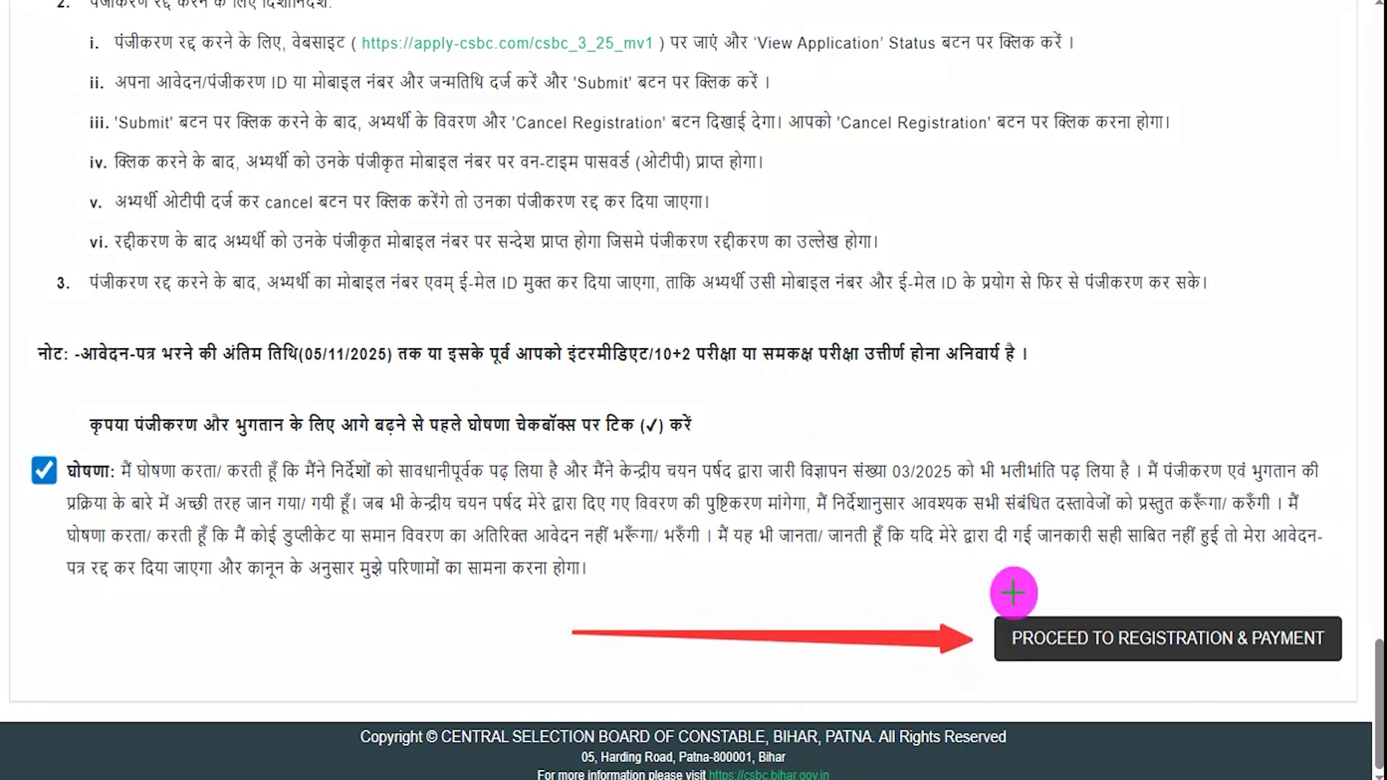
{"action": "key", "text": "Escape"}
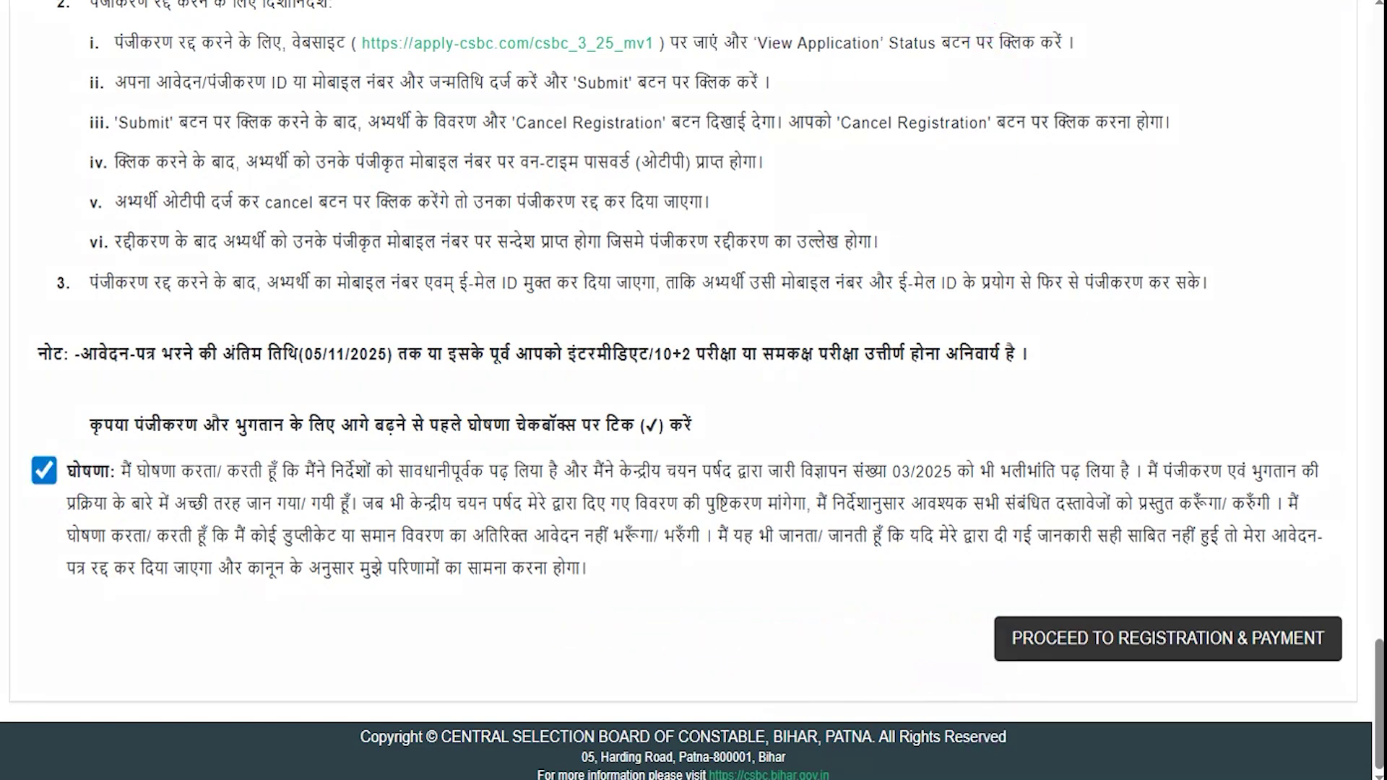
{"action": "left_click", "coordinate": [1068, 641]}
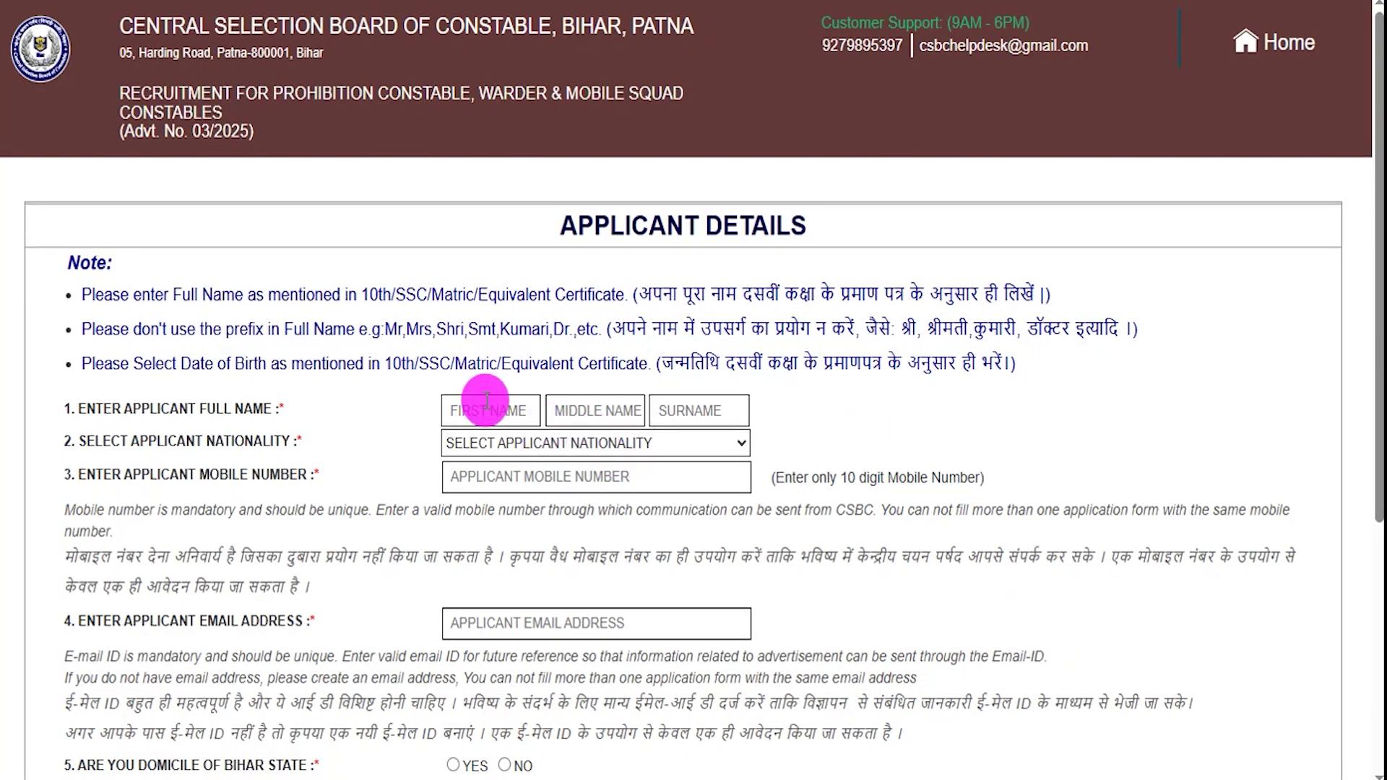
- Review the full name fields in Applicant Details and set the applicant's nationality to INDIAN
{"action": "scroll", "coordinate": [254, 409], "scroll_direction": "down", "scroll_amount": 3}
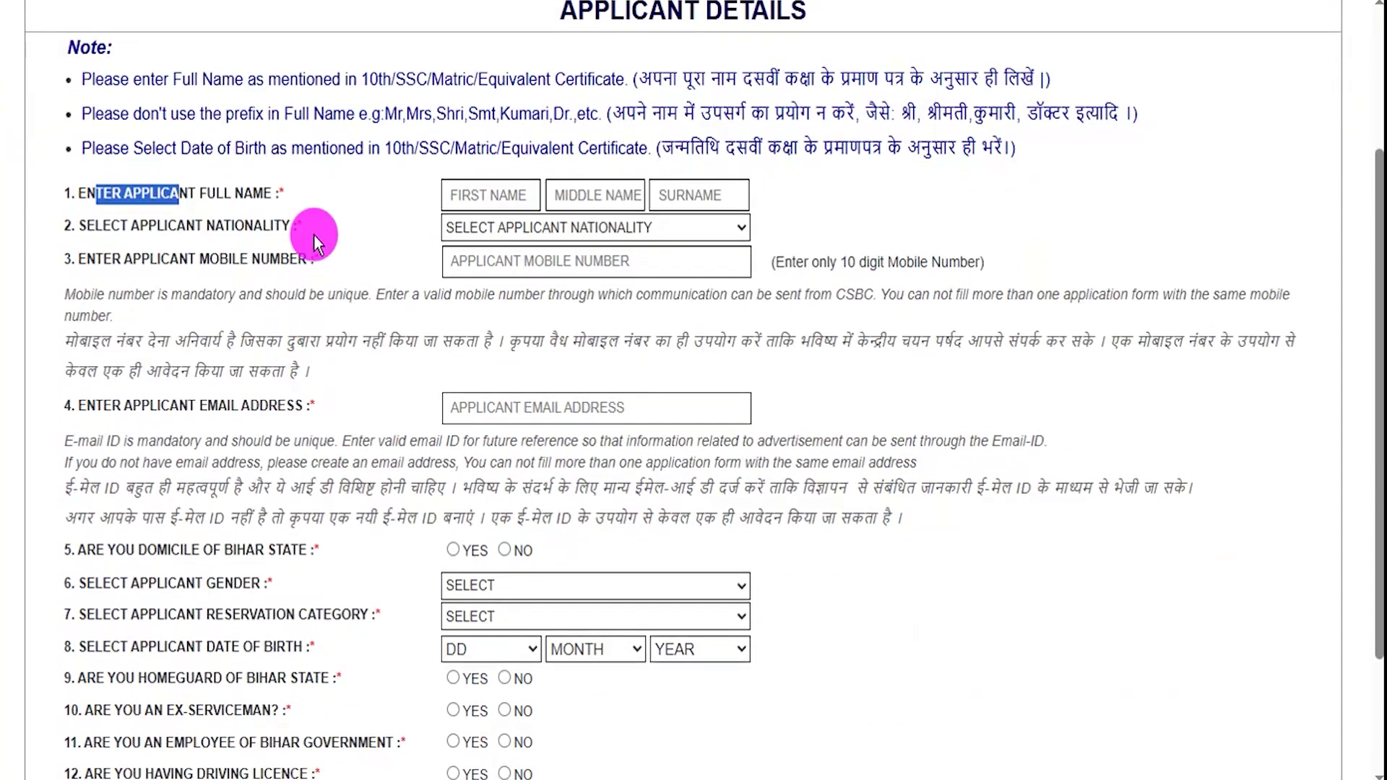
{"action": "left_click", "coordinate": [305, 244]}
{"action": "left_click_drag", "start_coordinate": [500, 196], "coordinate": [525, 157]}
{"action": "mouse_move", "coordinate": [605, 191]}
{"action": "left_mouse_down"}
{"action": "mouse_move", "coordinate": [634, 161]}
{"action": "mouse_move", "coordinate": [716, 168]}
{"action": "left_mouse_up"}
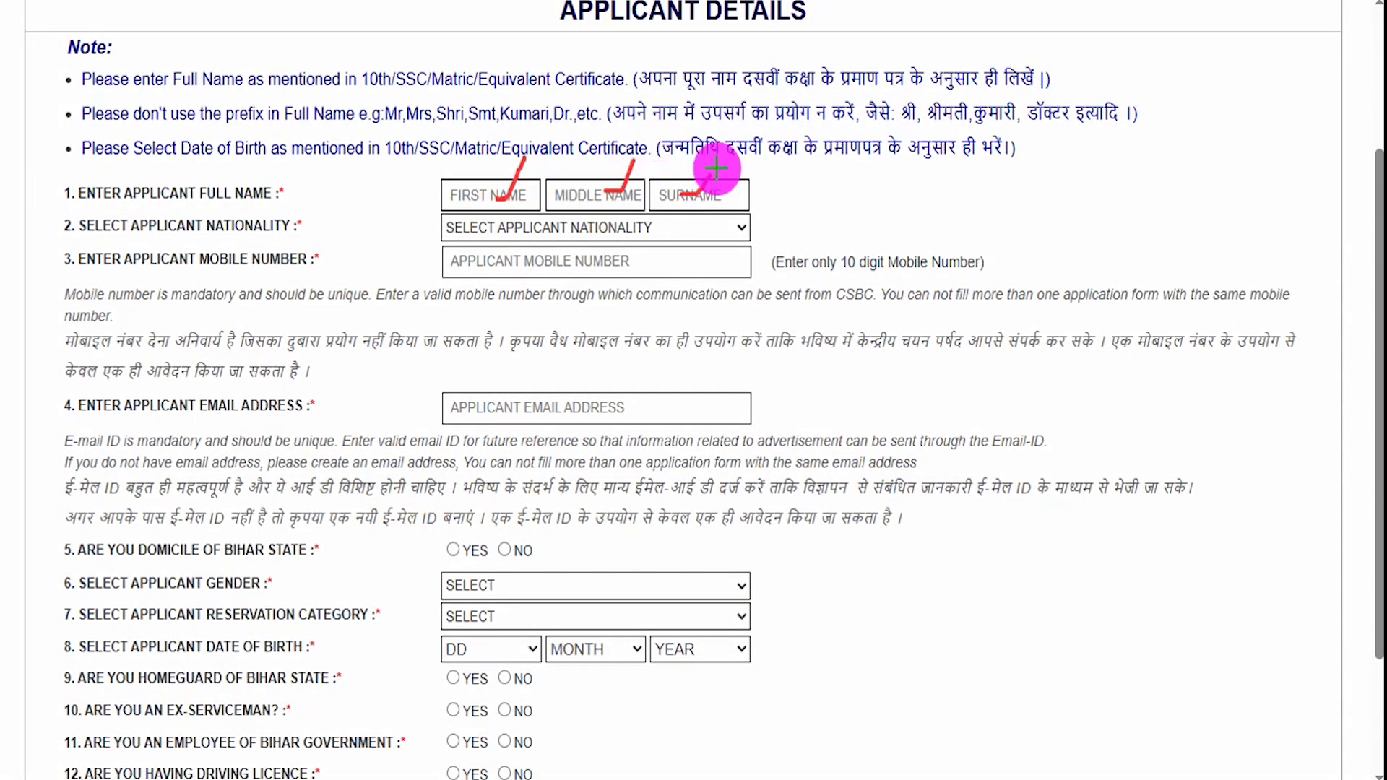
{"action": "left_click_drag", "start_coordinate": [624, 197], "coordinate": [646, 194]}
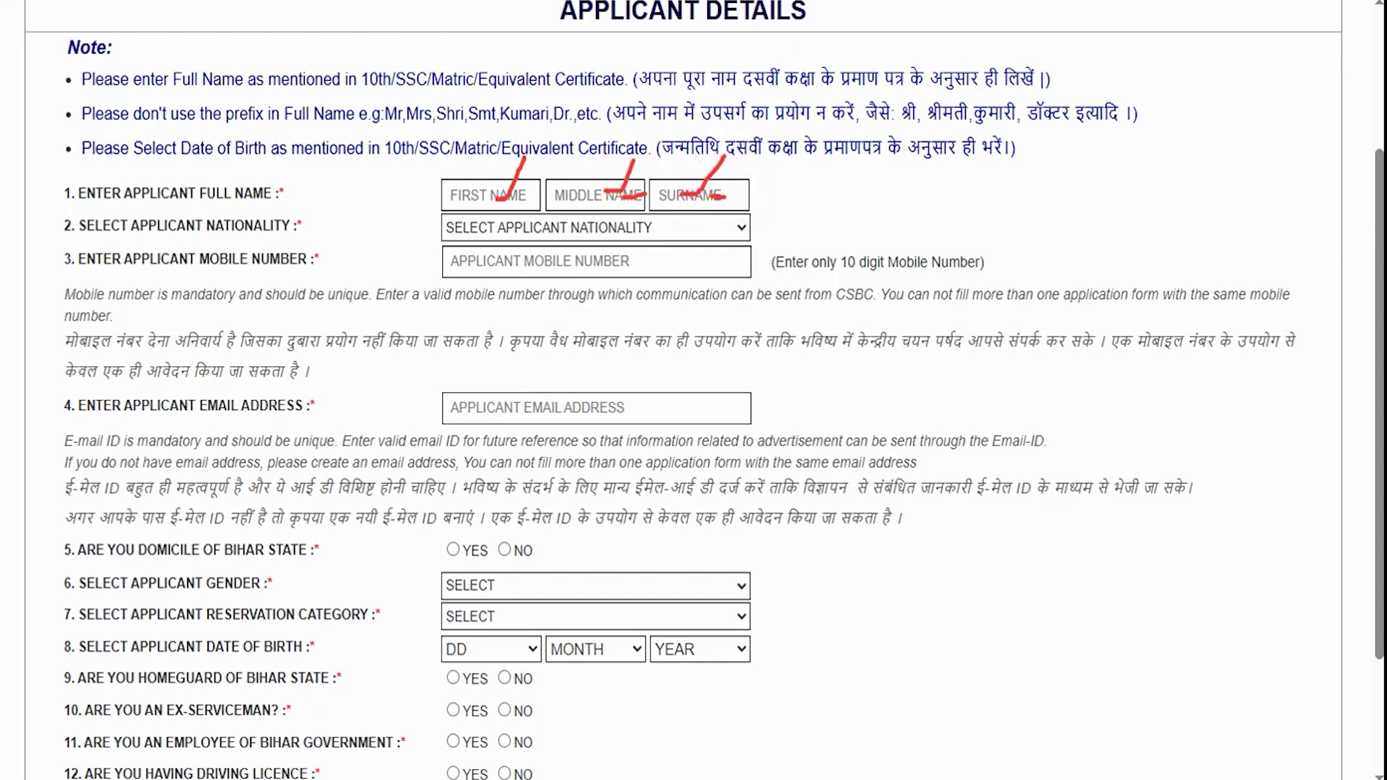
{"action": "left_click", "coordinate": [582, 227]}
{"action": "left_click", "coordinate": [526, 278]}
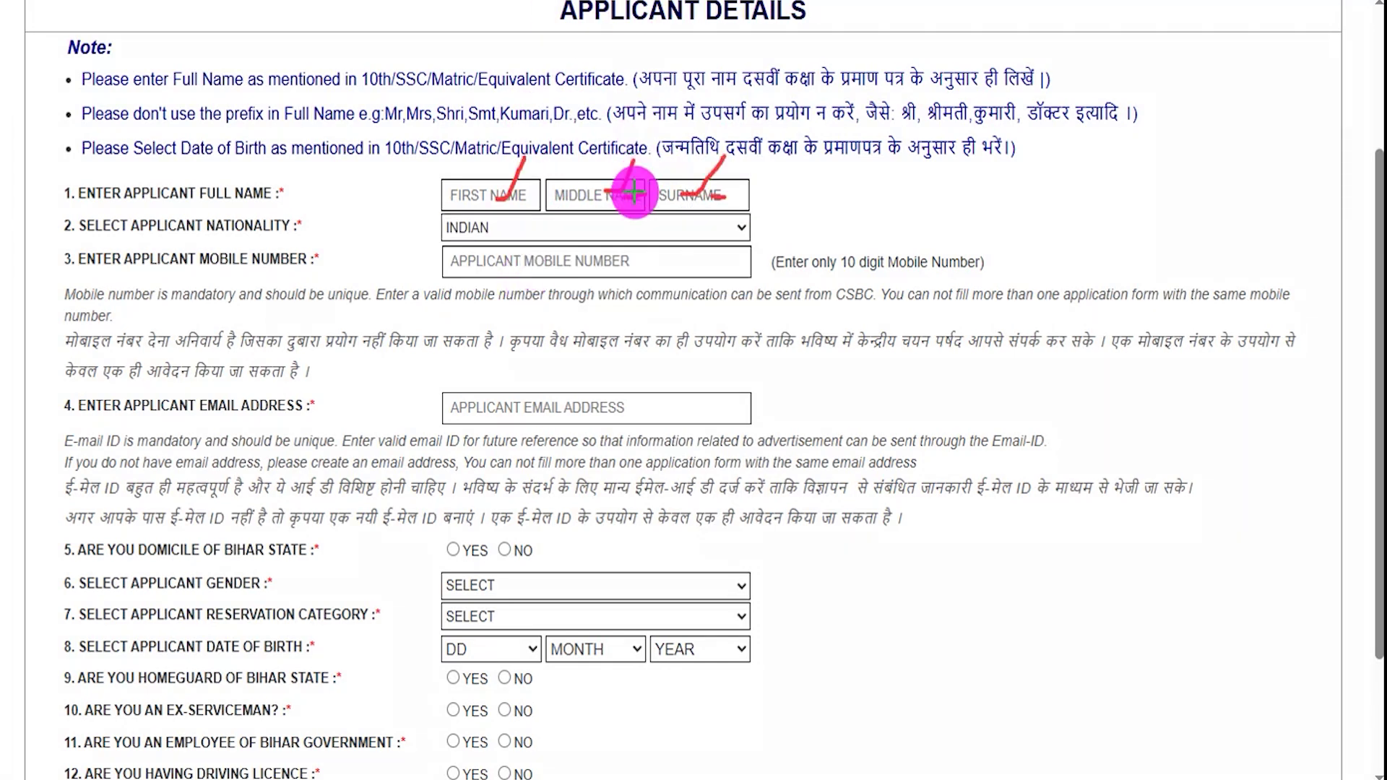
{"action": "left_click_drag", "start_coordinate": [616, 259], "coordinate": [654, 219]}
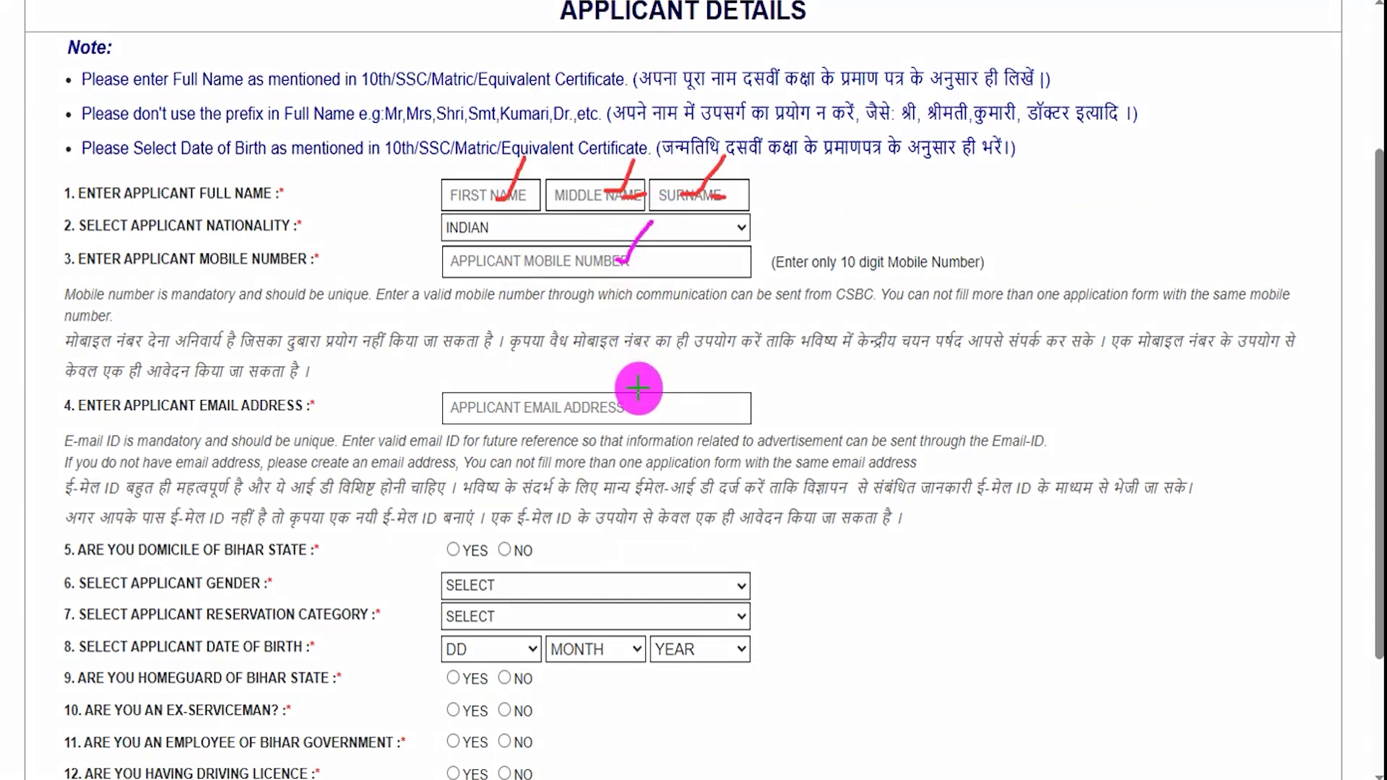
{"action": "left_click_drag", "start_coordinate": [650, 409], "coordinate": [692, 356]}
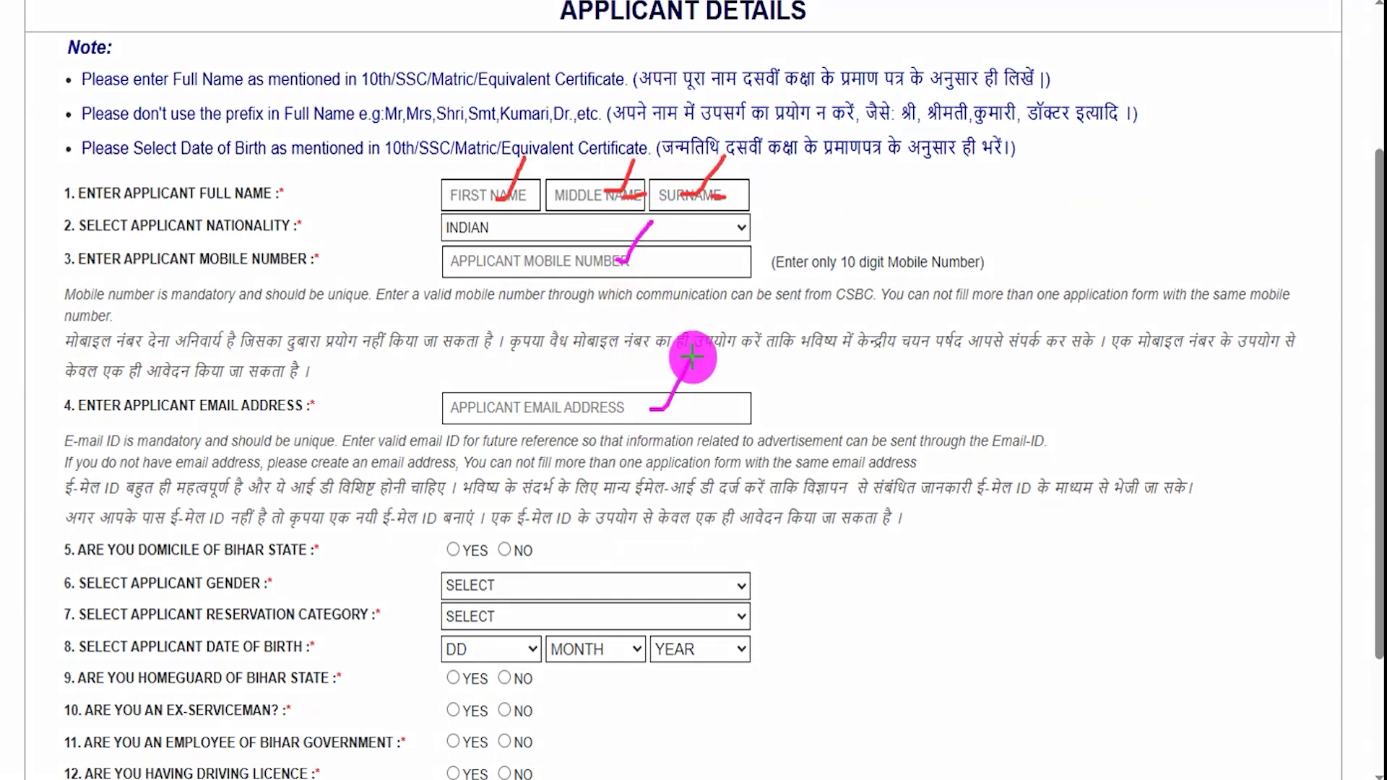
{"action": "key", "text": "Escape"}
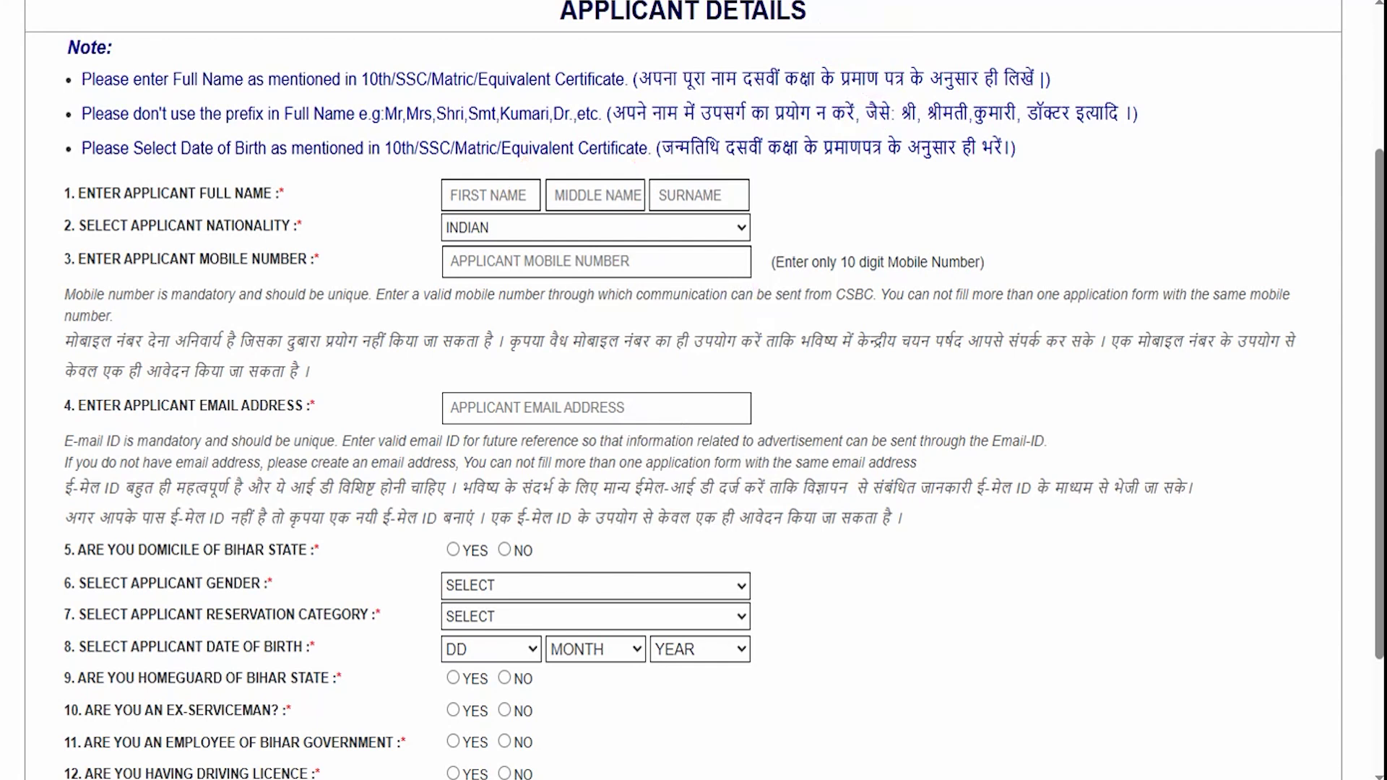
- Try NO for the Bihar State domicile question, and set the answer to YES
{"action": "scroll", "coordinate": [383, 495], "scroll_direction": "down", "scroll_amount": 3}
{"action": "left_click_drag", "start_coordinate": [116, 380], "coordinate": [263, 377]}
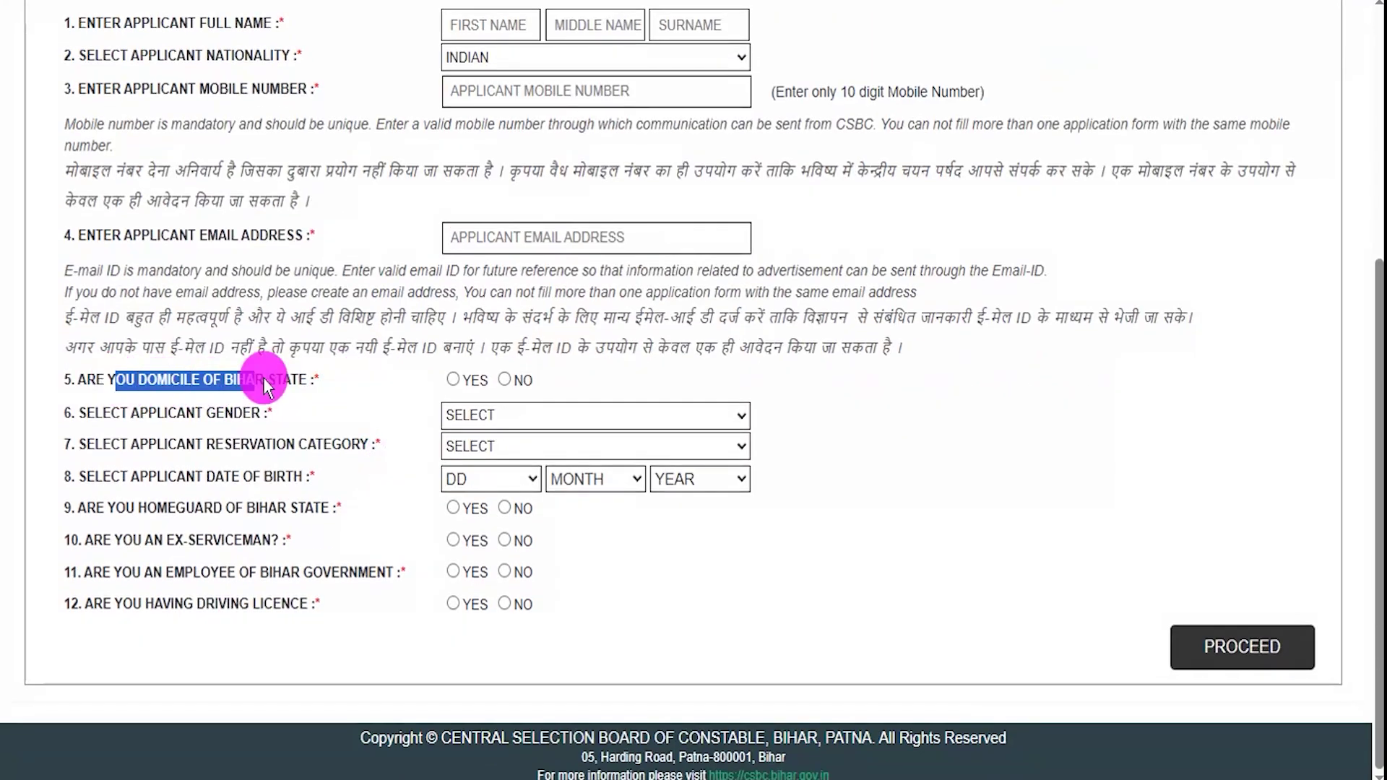
{"action": "left_click", "coordinate": [504, 381]}
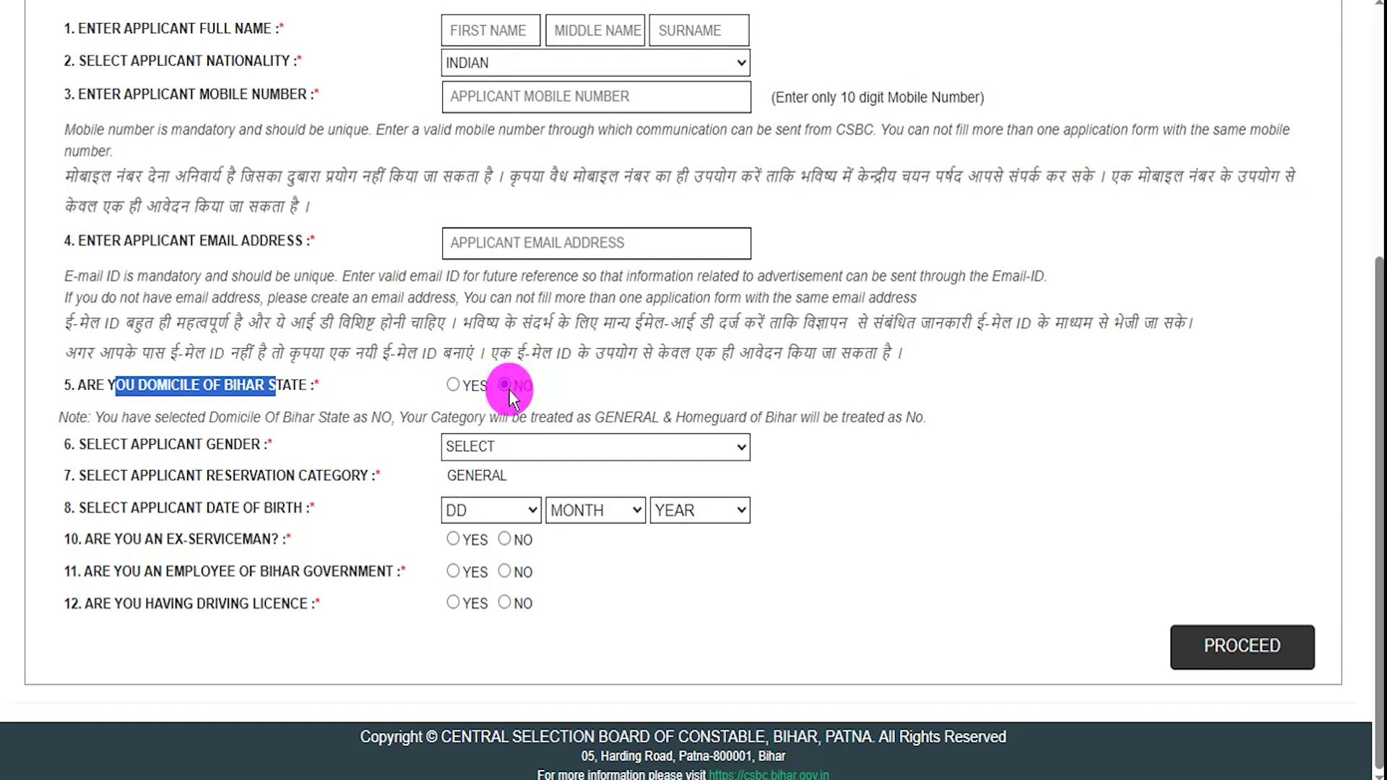
{"action": "left_click", "coordinate": [452, 385]}
- Set the applicant's gender to MALE and the reservation category to SC
{"action": "left_click_drag", "start_coordinate": [136, 423], "coordinate": [197, 418]}
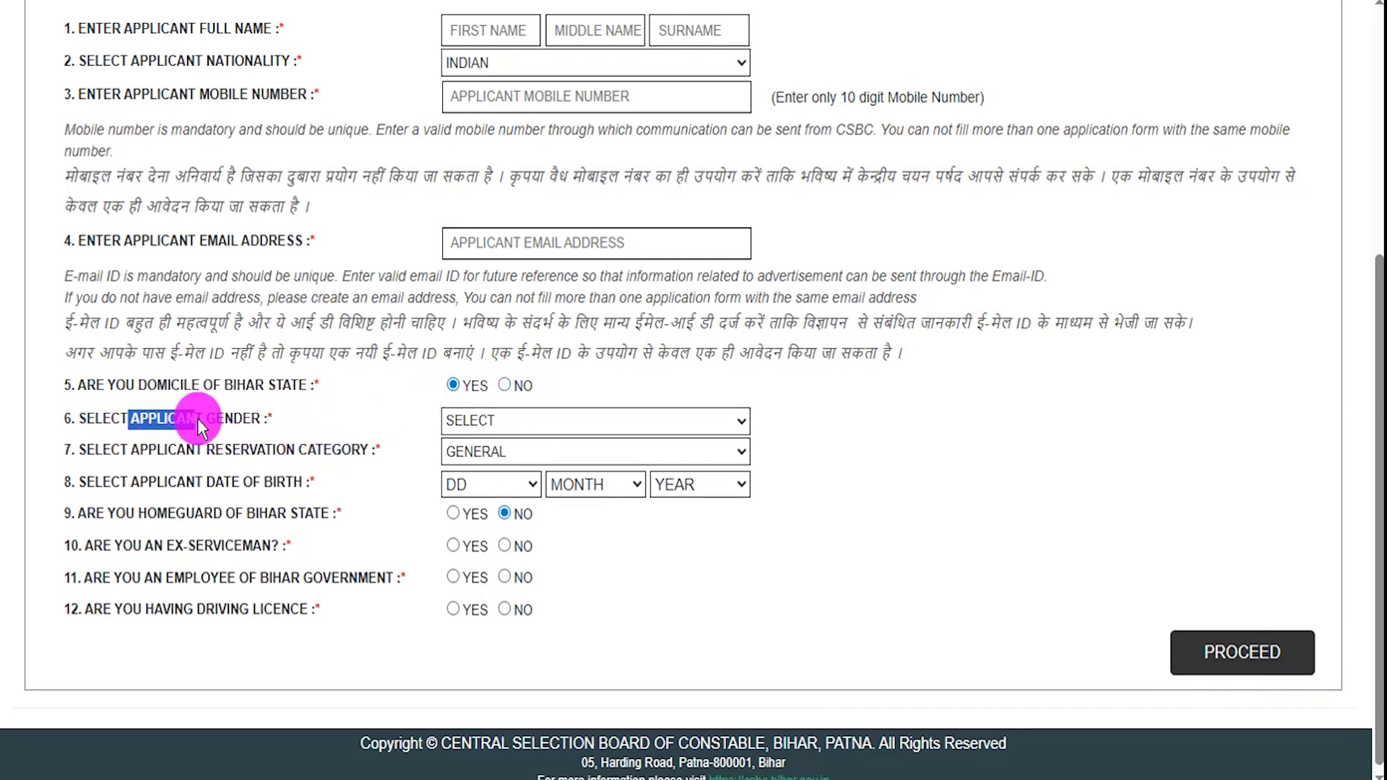
{"action": "left_click", "coordinate": [556, 419]}
{"action": "left_click", "coordinate": [509, 453]}
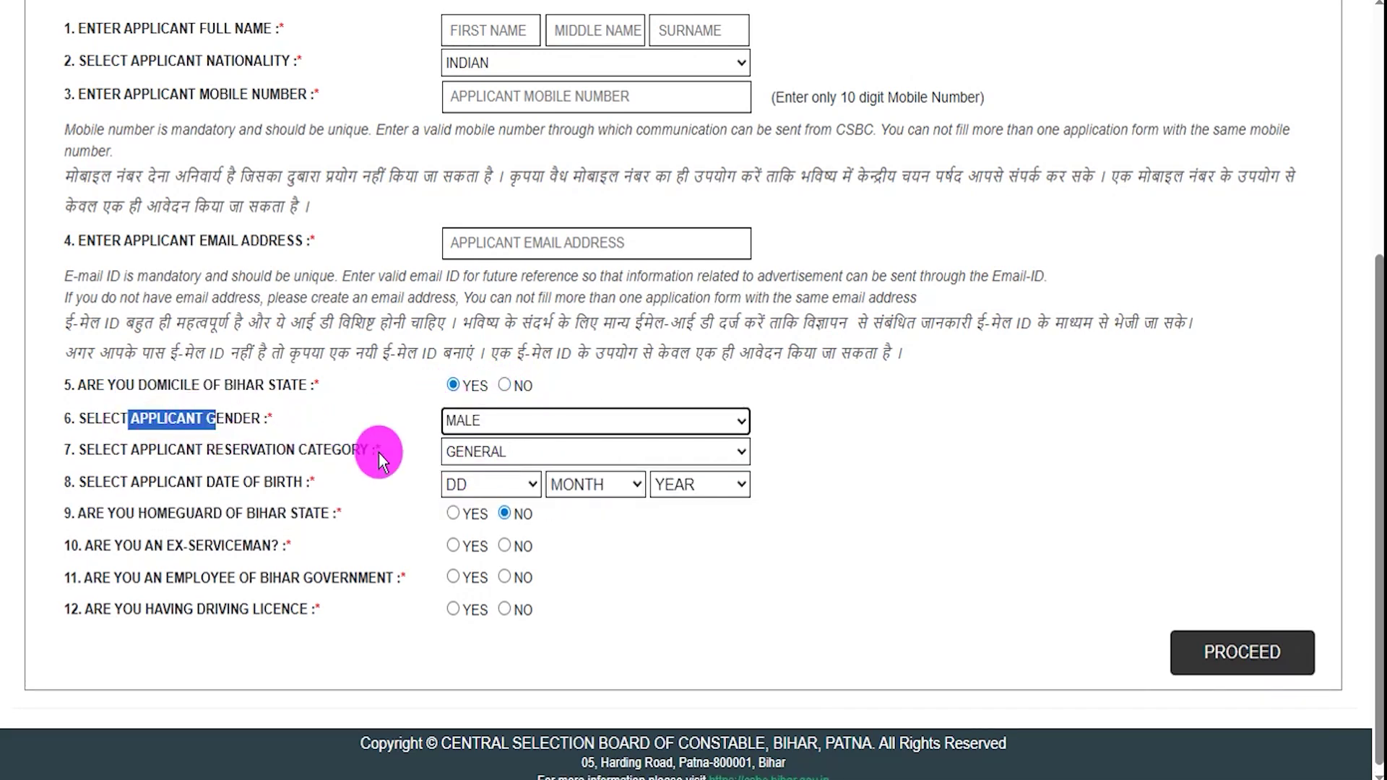
{"action": "left_click_drag", "start_coordinate": [85, 449], "coordinate": [332, 449]}
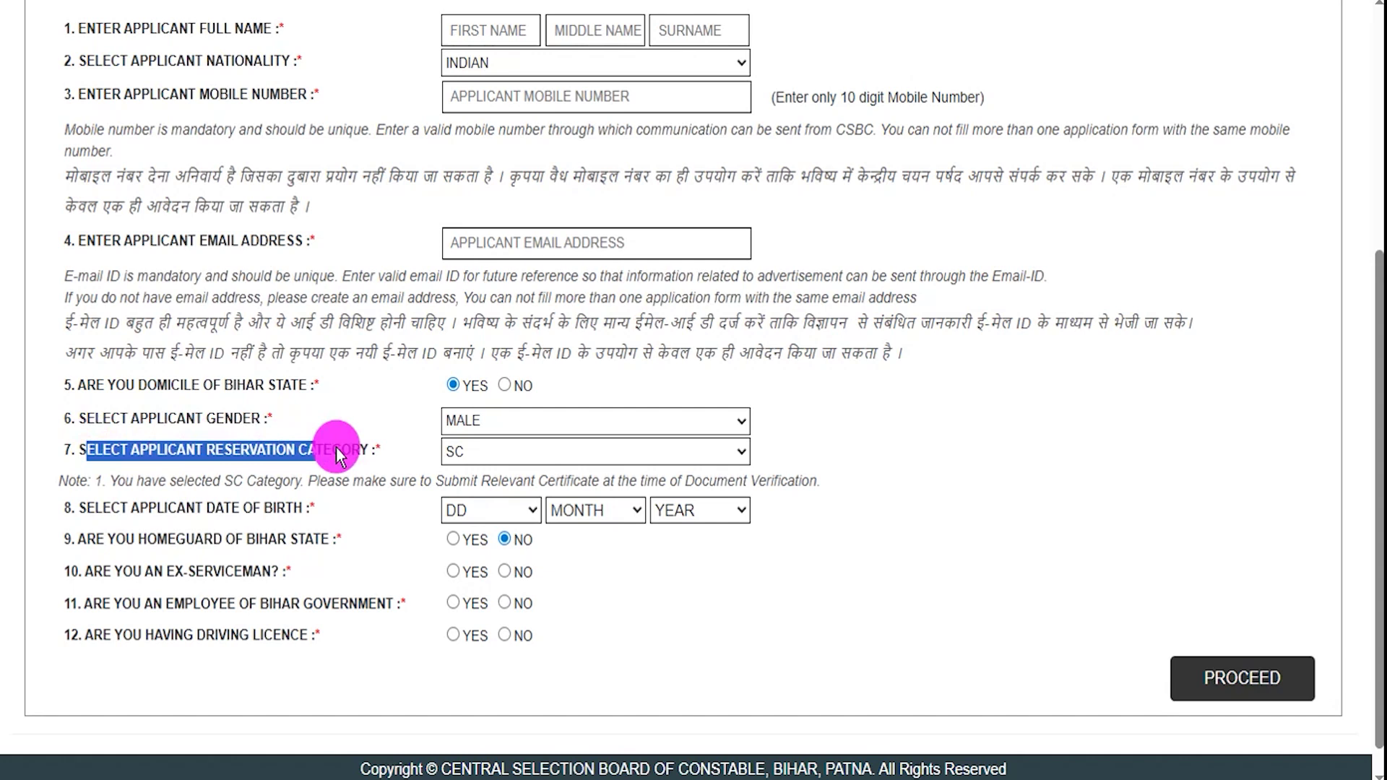
{"action": "left_click", "coordinate": [495, 452]}
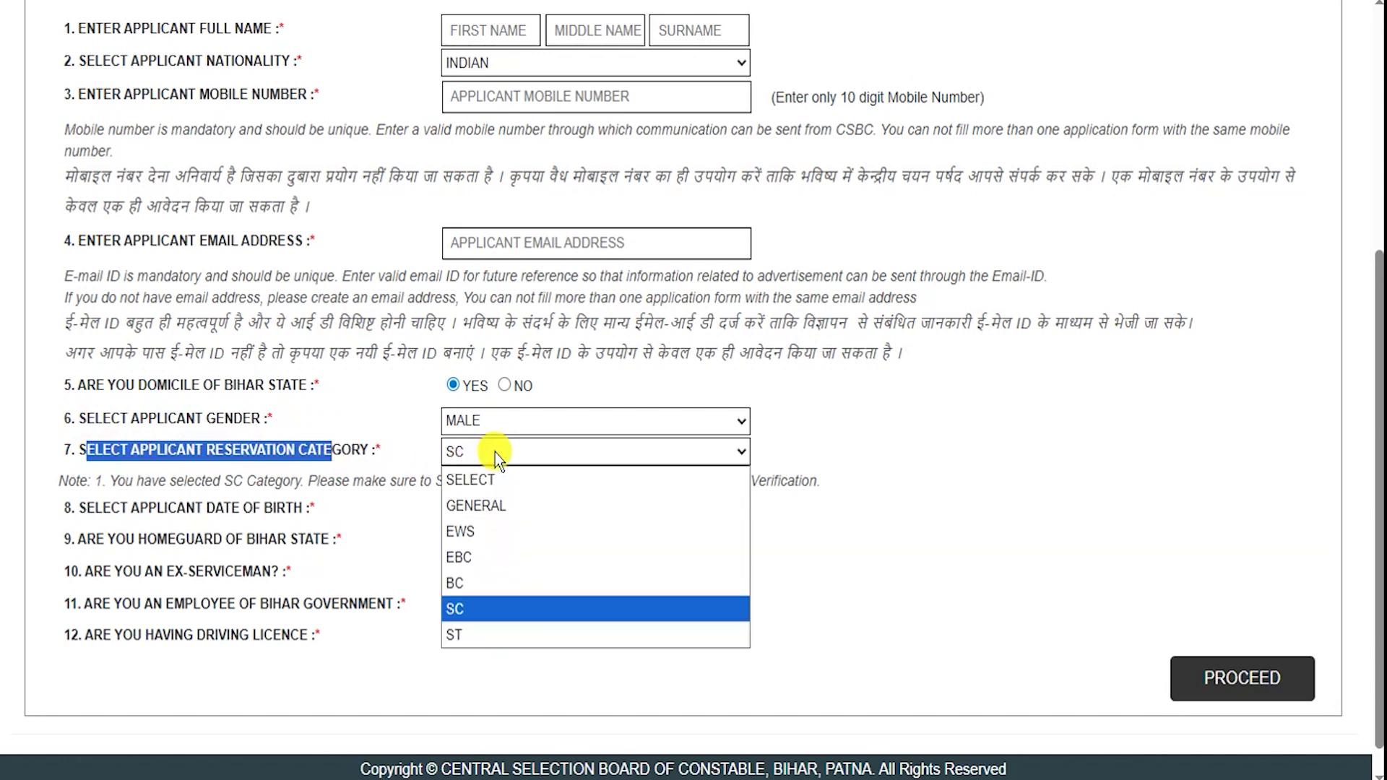
{"action": "left_click", "coordinate": [479, 609]}
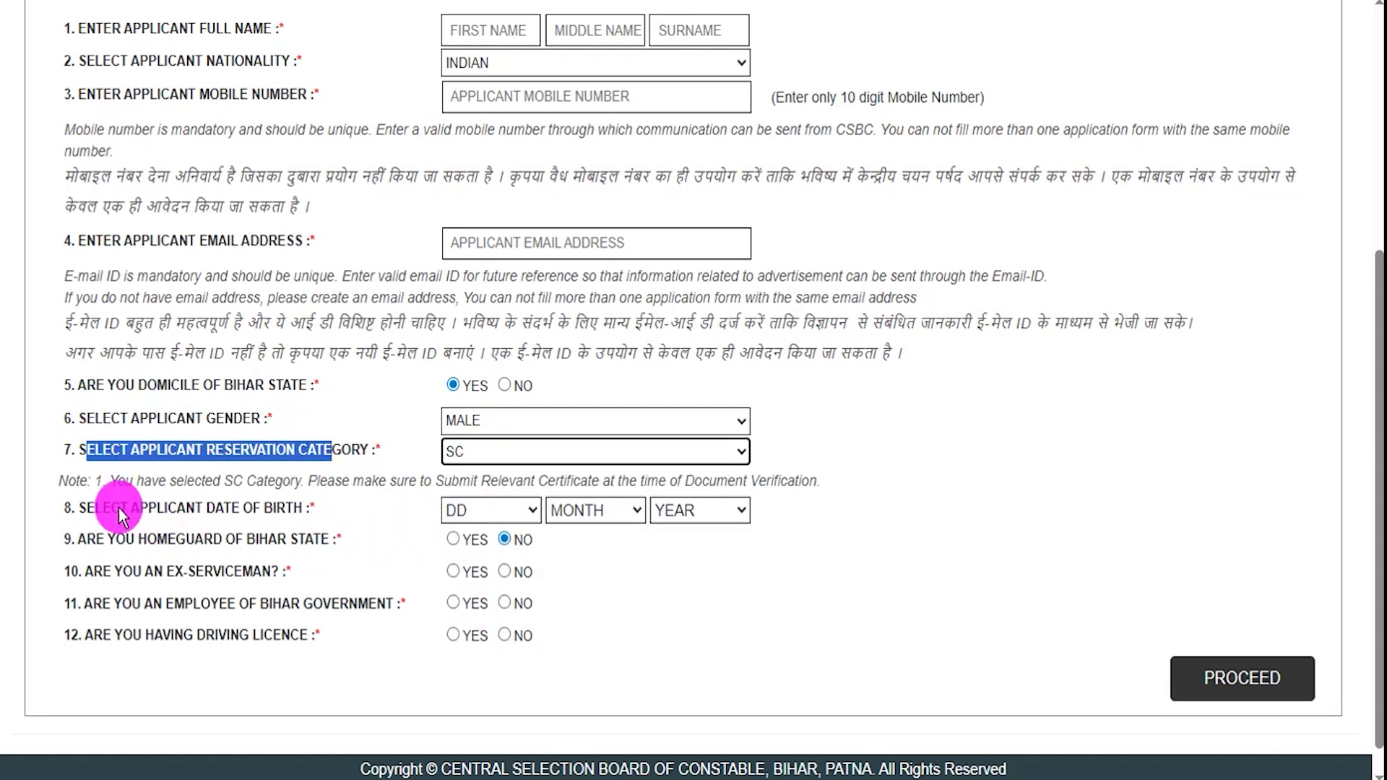
- Look through the day, month and year lists of the applicant's date of birth without choosing a date
{"action": "left_click_drag", "start_coordinate": [118, 508], "coordinate": [231, 508]}
{"action": "left_click", "coordinate": [518, 506]}
{"action": "left_click", "coordinate": [591, 518]}
{"action": "left_click", "coordinate": [686, 510]}
{"action": "left_click", "coordinate": [697, 571]}
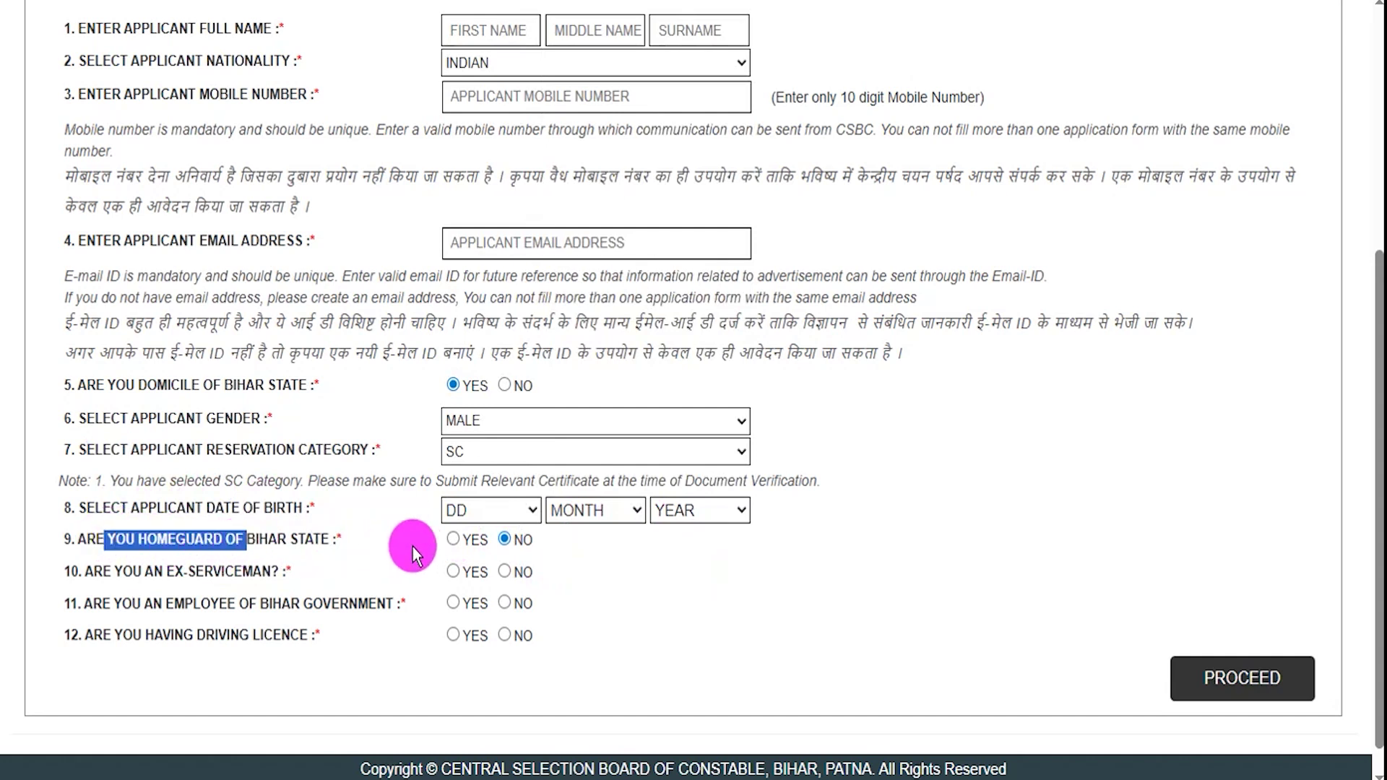
- Answer YES to Homeguard of Bihar State to examine the number, training date and enrollment district fields, and return the answer to NO
{"action": "left_click", "coordinate": [454, 539]}
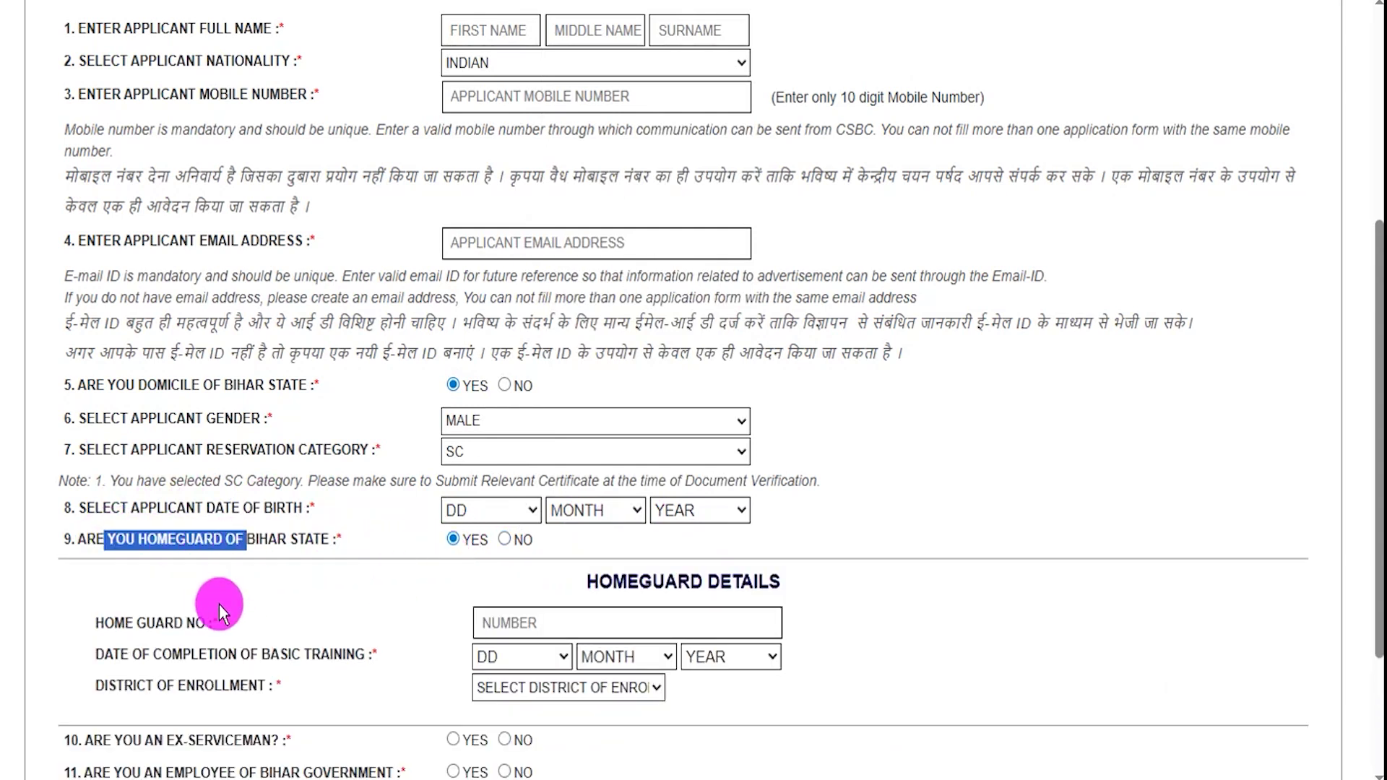
{"action": "left_click", "coordinate": [157, 625]}
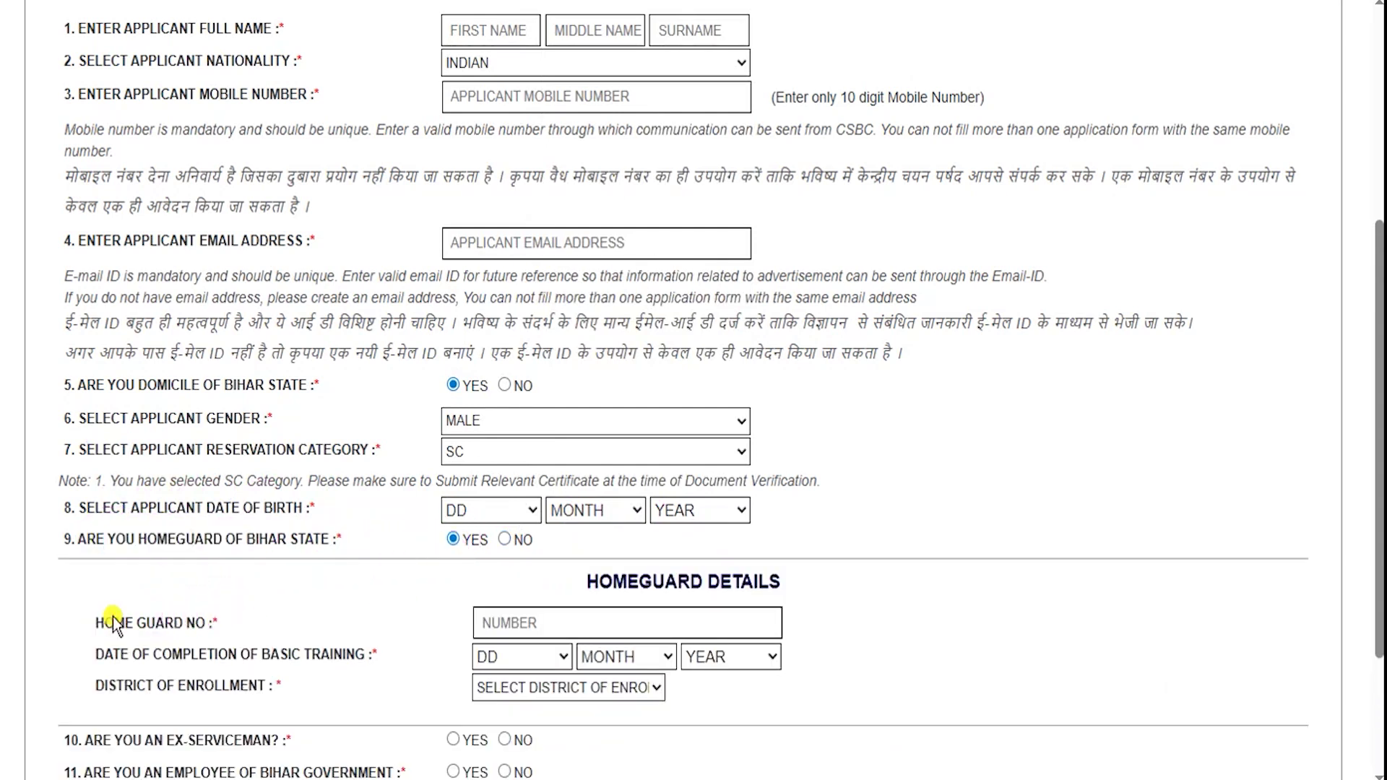
{"action": "left_click", "coordinate": [510, 623]}
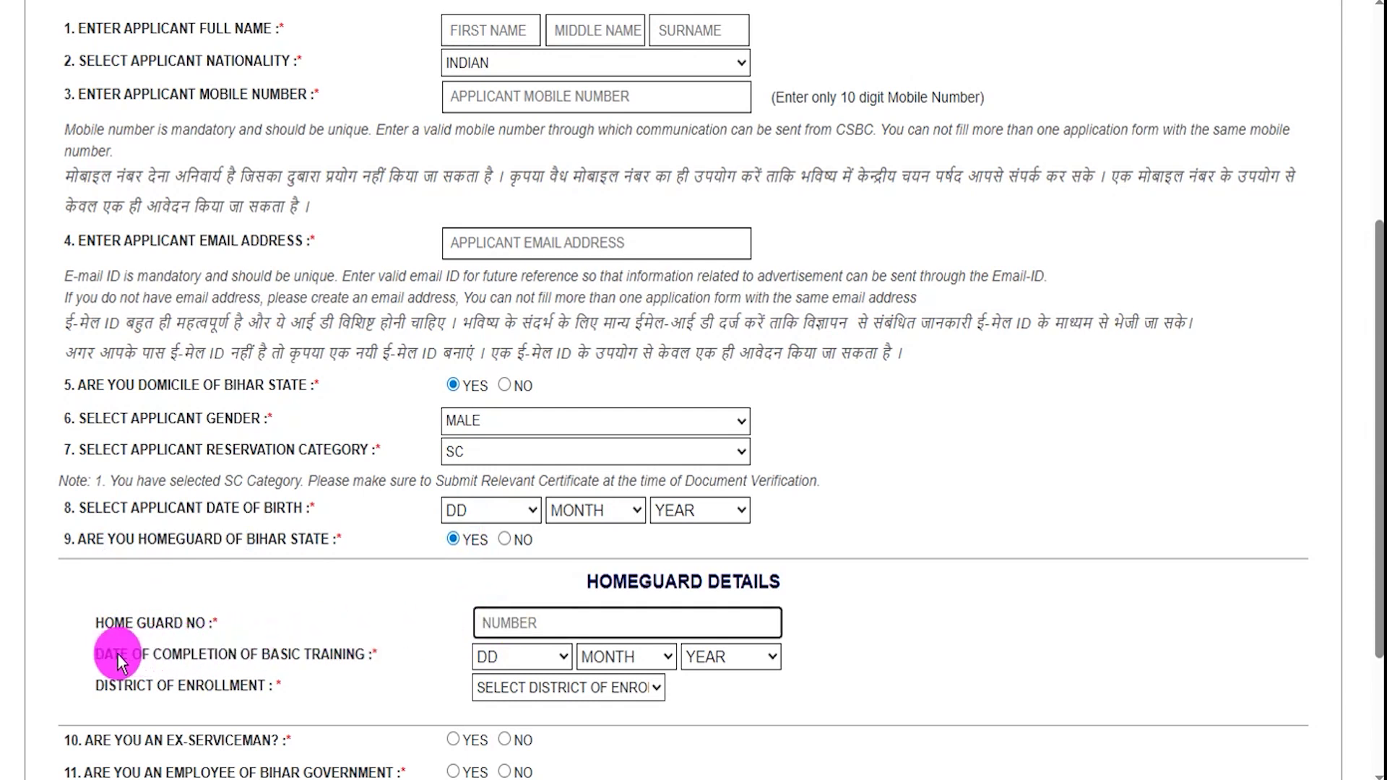
{"action": "left_click_drag", "start_coordinate": [117, 653], "coordinate": [244, 654]}
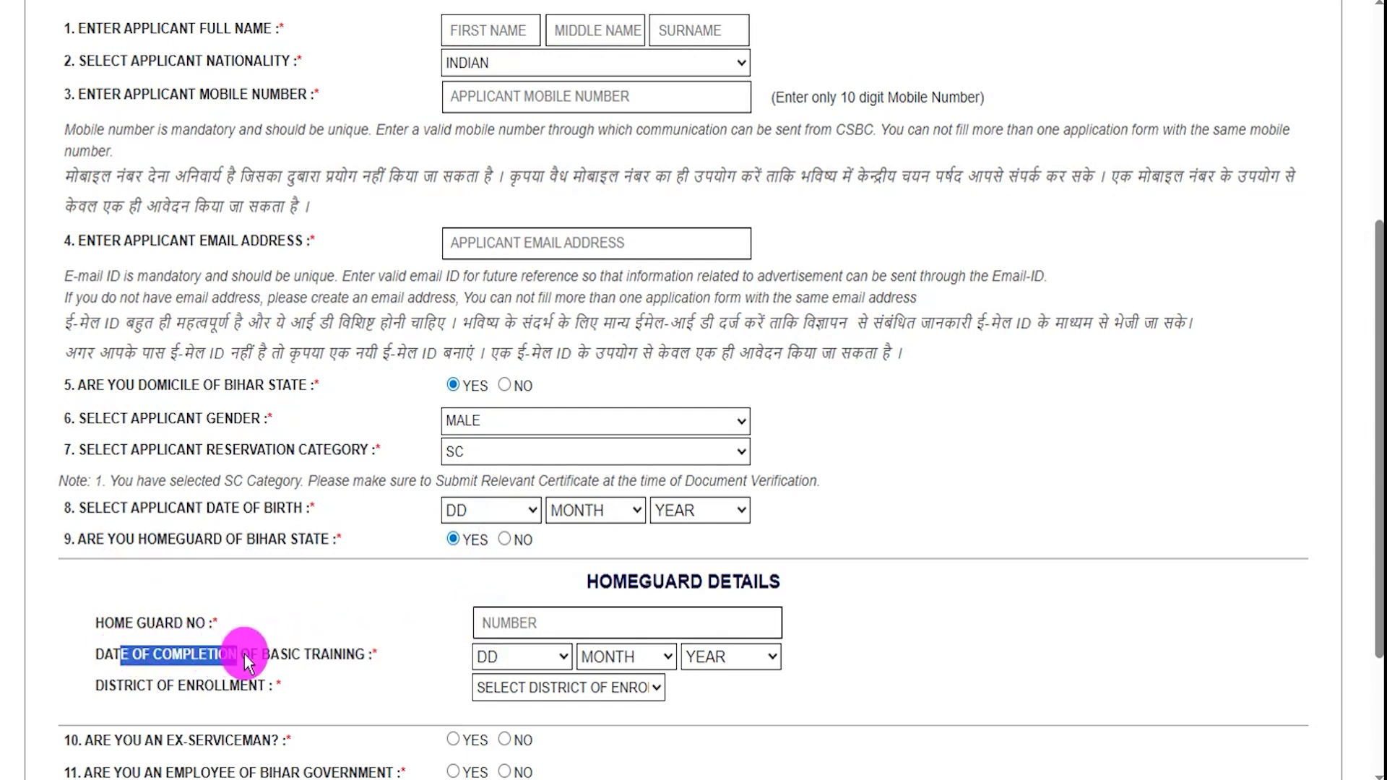
{"action": "left_click", "coordinate": [502, 654]}
{"action": "left_click", "coordinate": [600, 656]}
{"action": "left_click", "coordinate": [723, 657]}
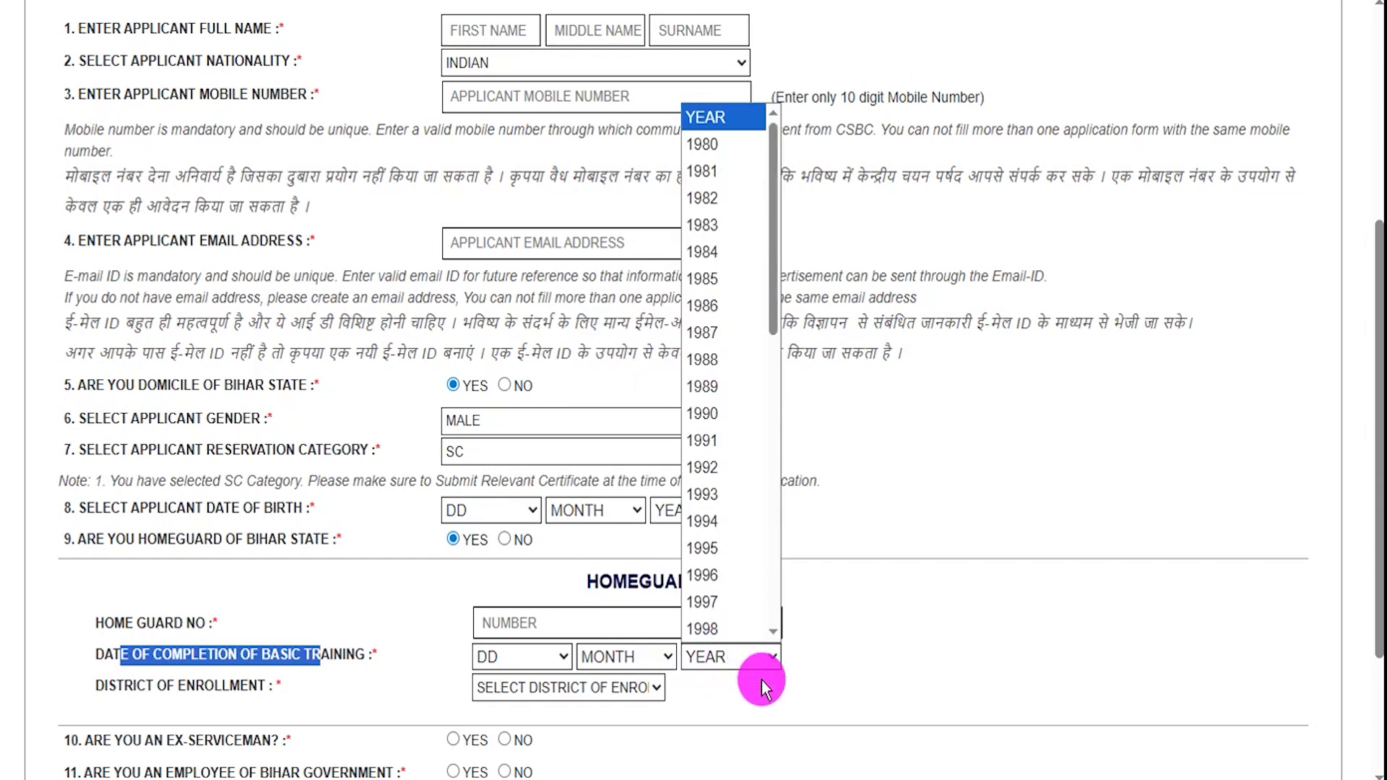
{"action": "left_click", "coordinate": [763, 683]}
{"action": "left_click", "coordinate": [530, 687]}
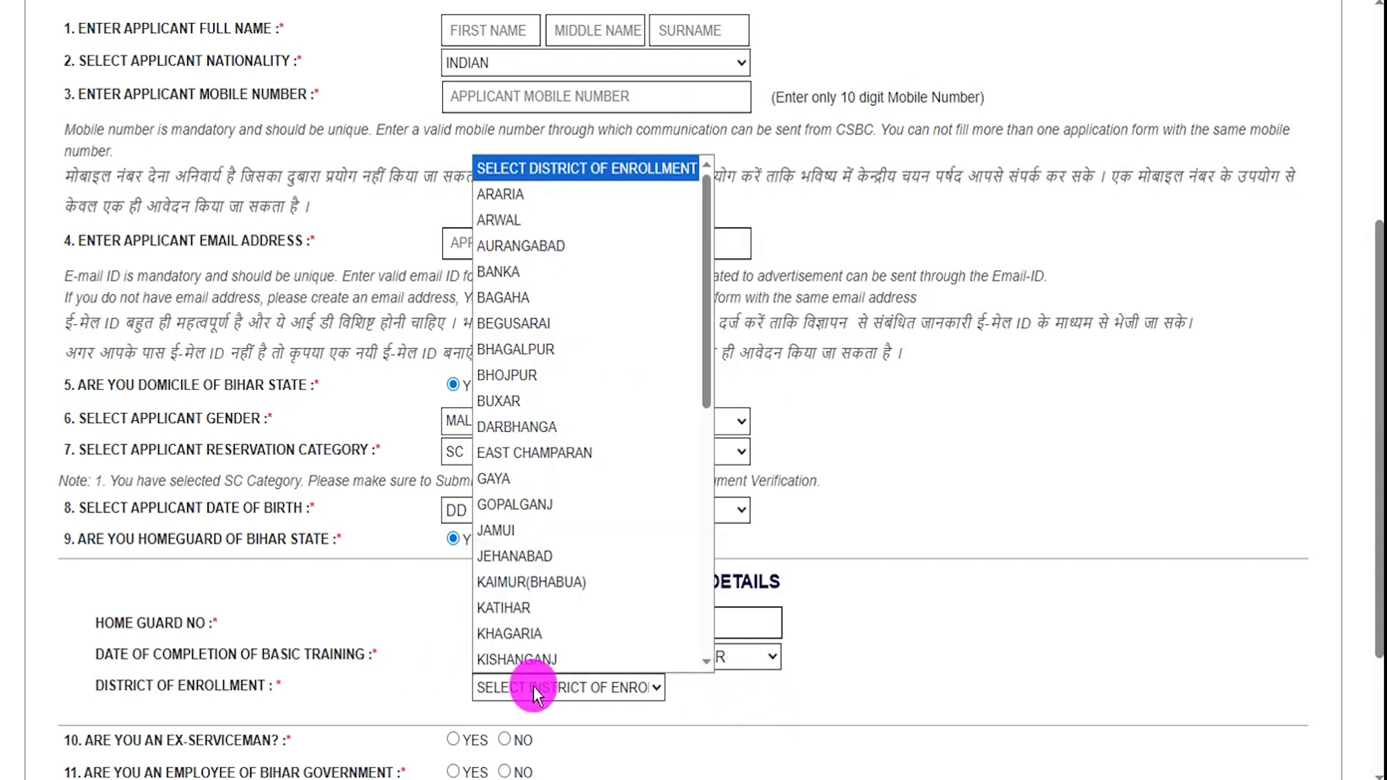
{"action": "left_click", "coordinate": [533, 687]}
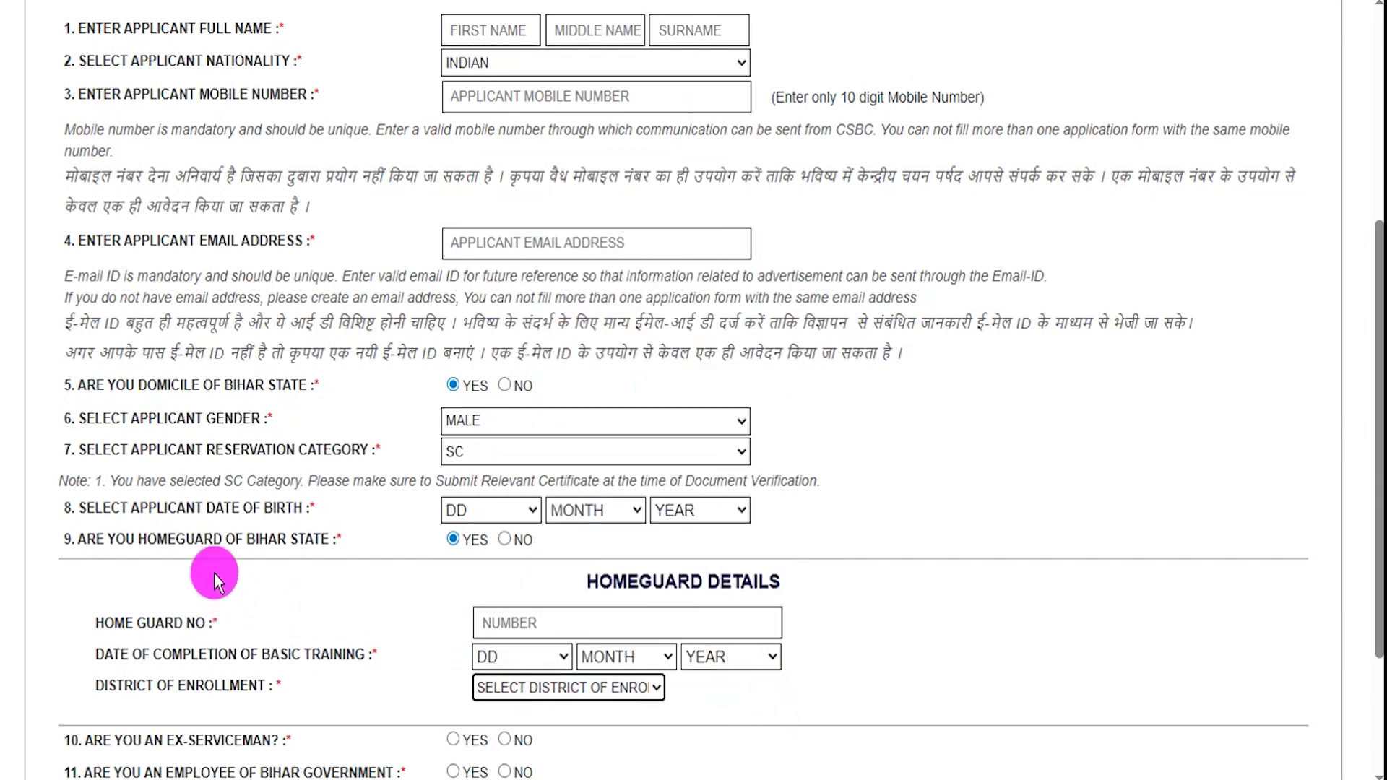
{"action": "left_click", "coordinate": [184, 543]}
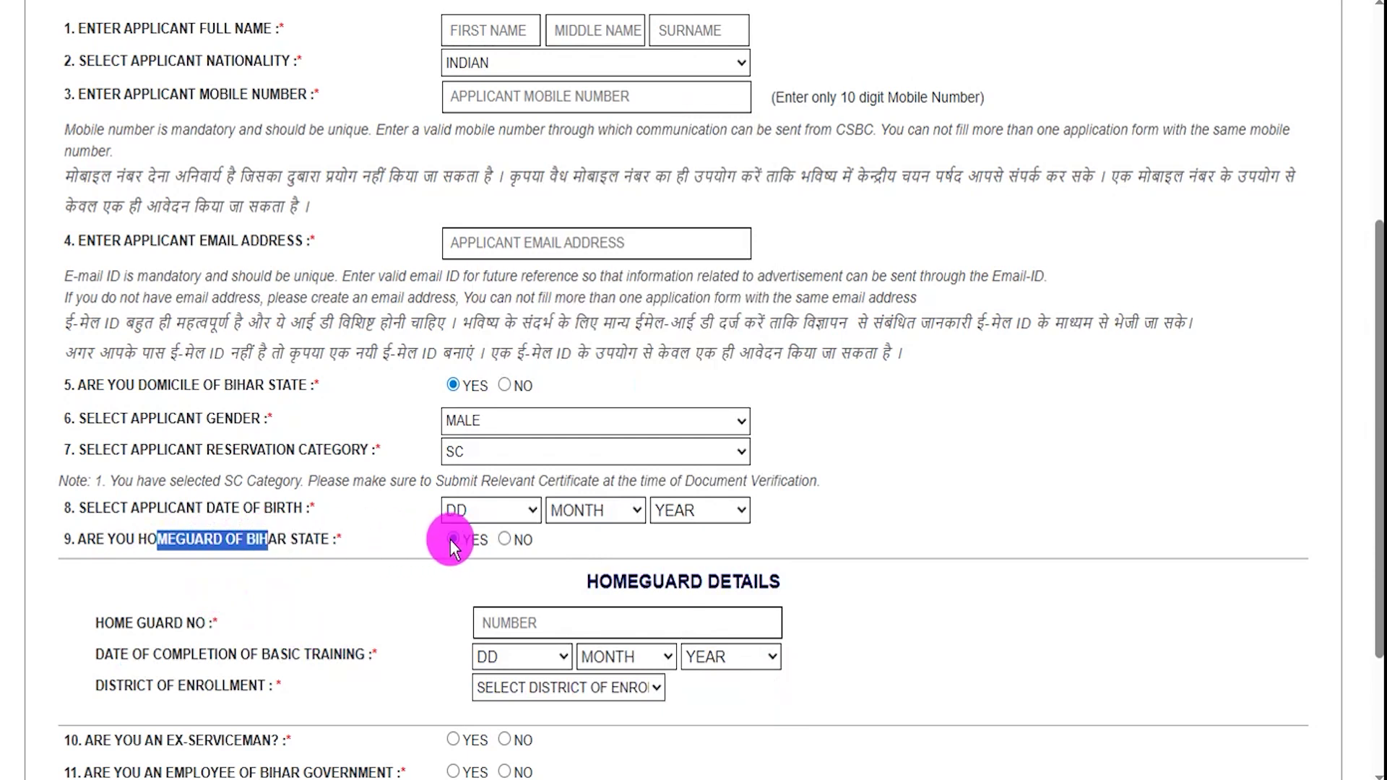
{"action": "left_click", "coordinate": [503, 538]}
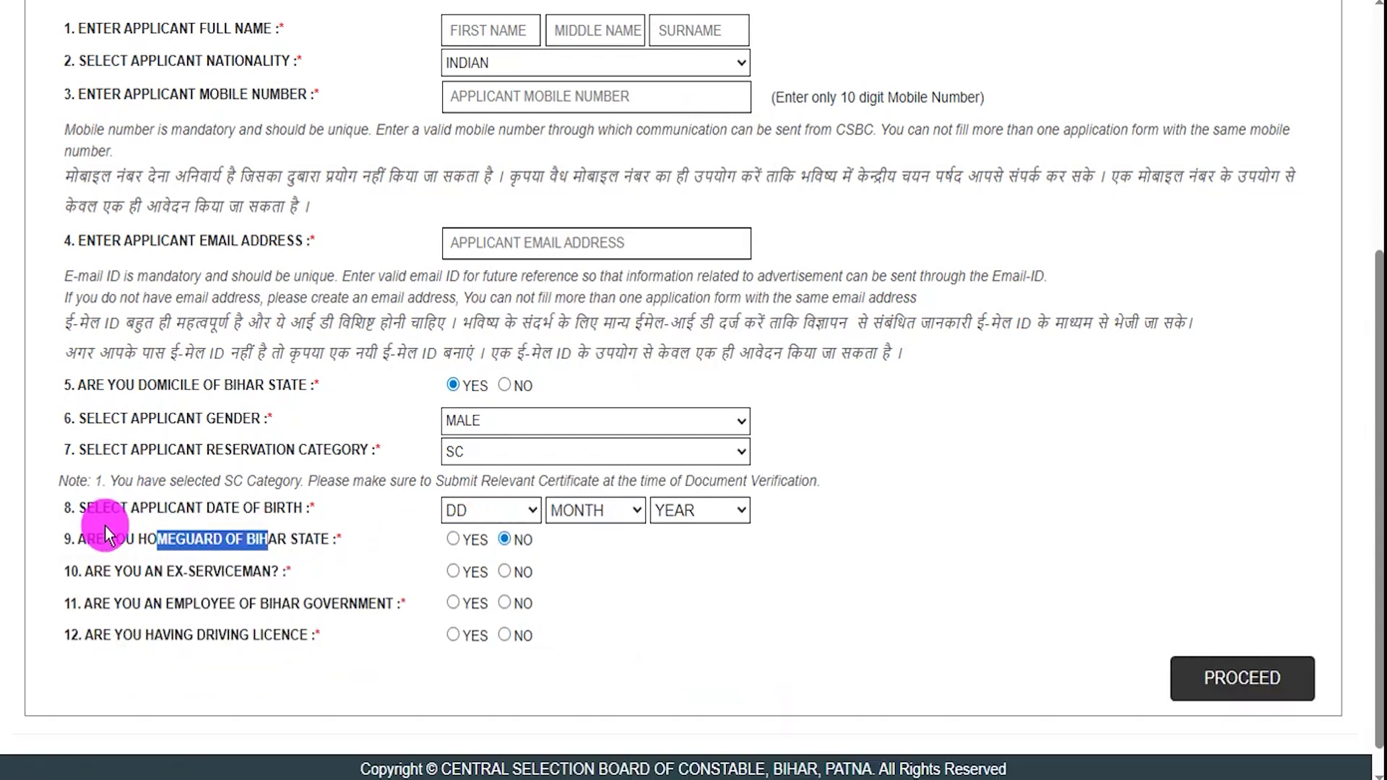
- Preview the Ex-Serviceman Details fields with YES, and set the ex-serviceman answer to NO
{"action": "left_click_drag", "start_coordinate": [106, 567], "coordinate": [161, 573]}
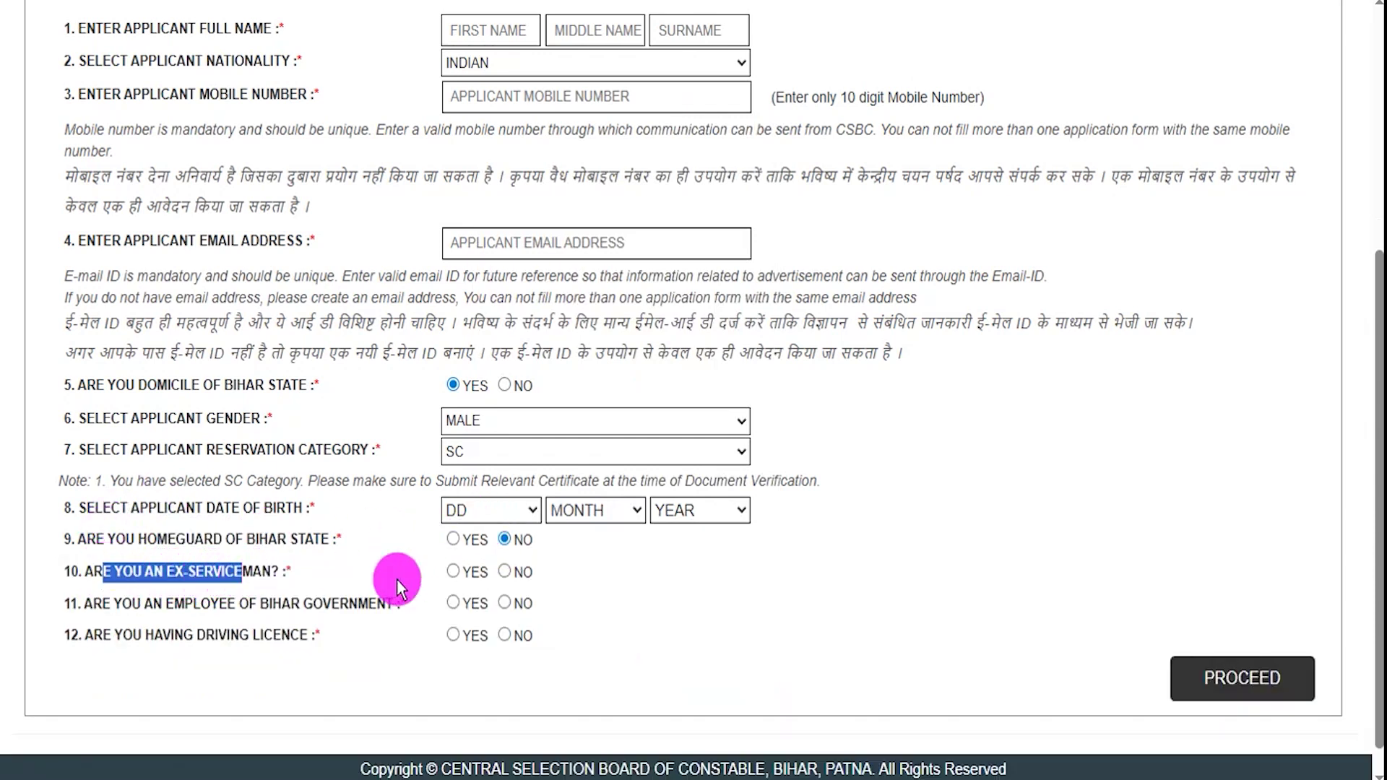
{"action": "left_click", "coordinate": [452, 572]}
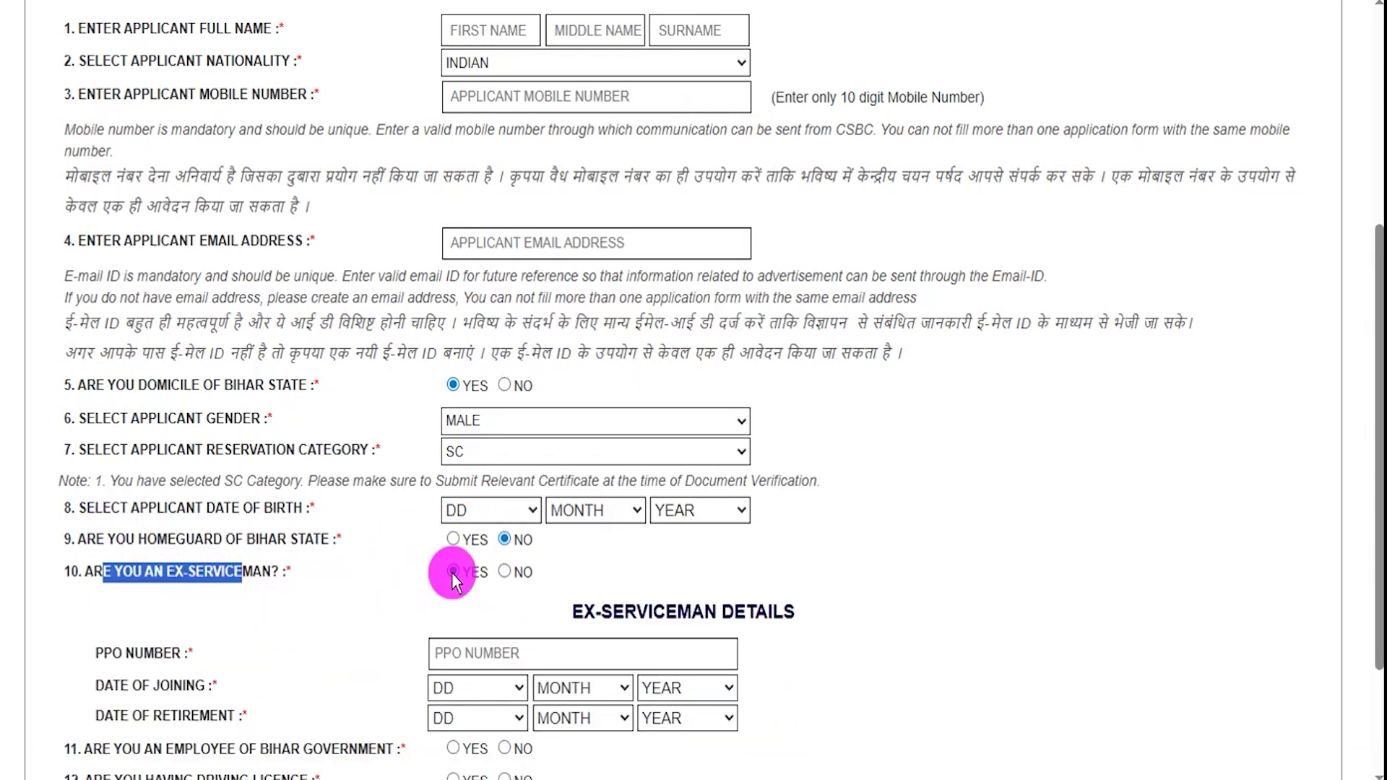
{"action": "left_click", "coordinate": [504, 572]}
- Answer YES to the question about being an employee of the Bihar Government
{"action": "scroll", "coordinate": [444, 570], "scroll_direction": "down", "scroll_amount": 1}
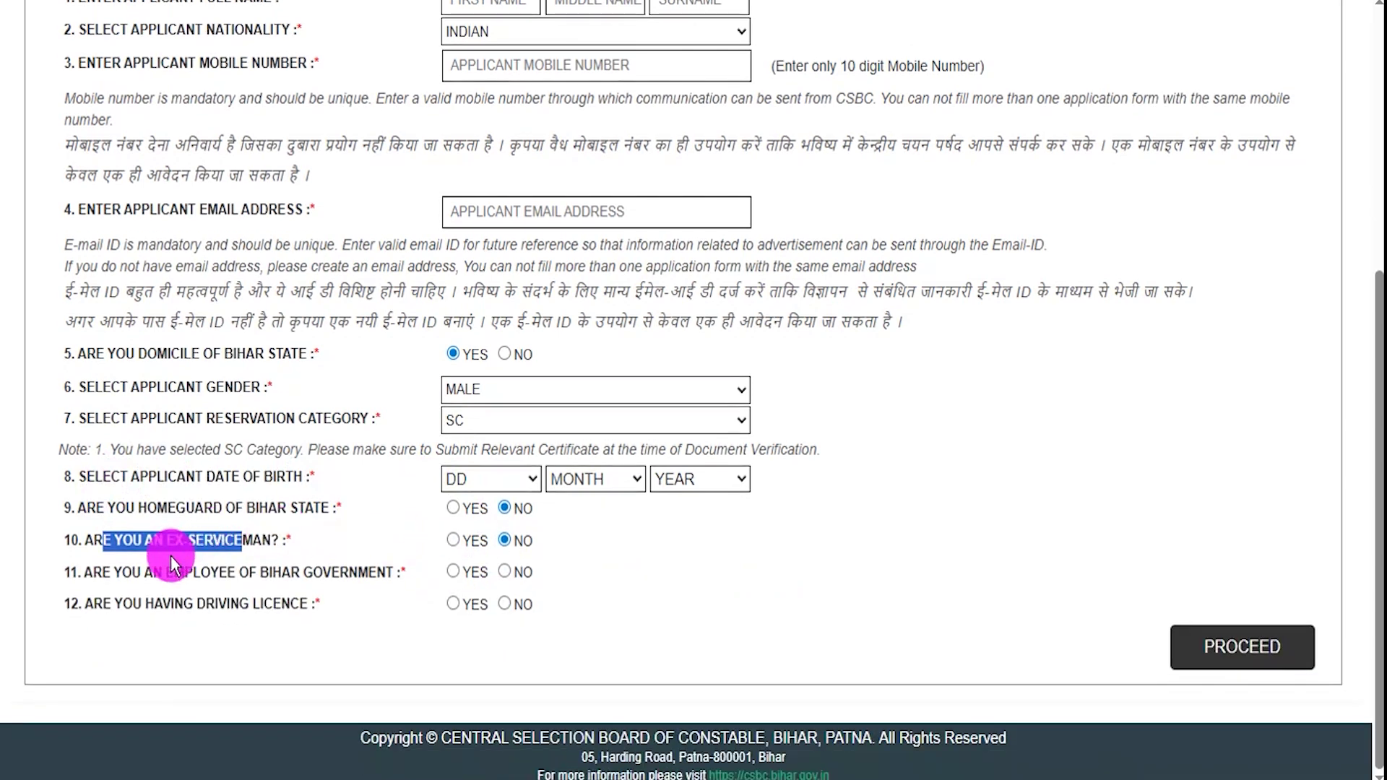
{"action": "left_click_drag", "start_coordinate": [114, 571], "coordinate": [256, 574]}
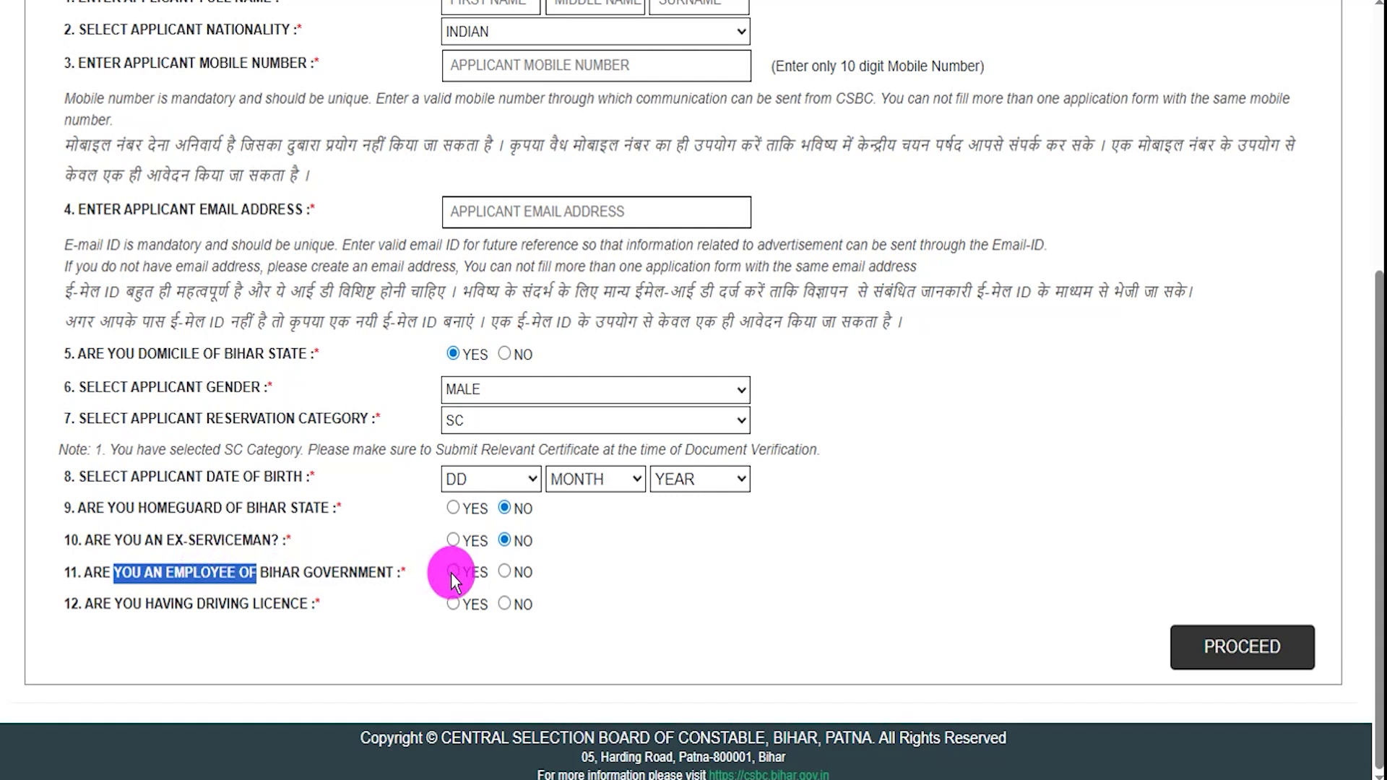
{"action": "left_click", "coordinate": [453, 572]}
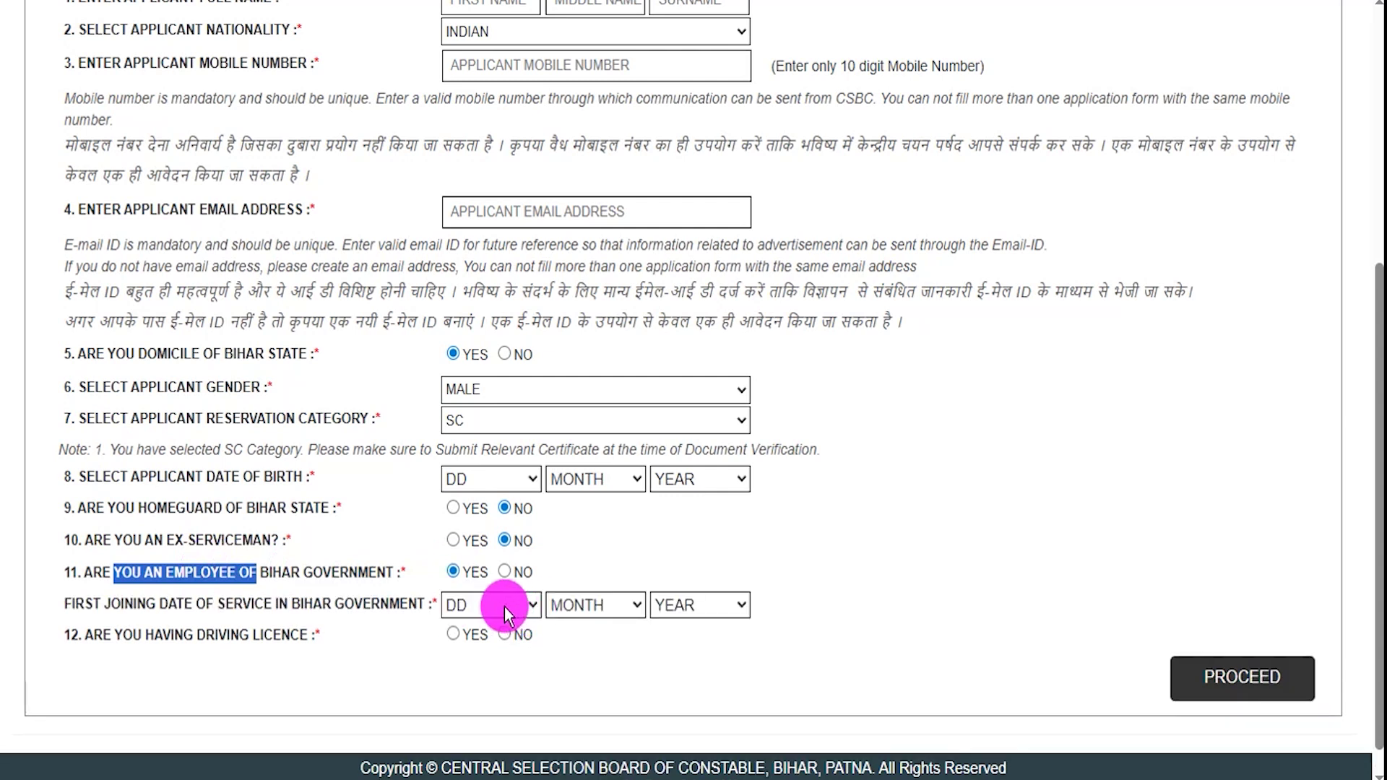
- Answer NO to being an employee of the Bihar Government and YES to having a driving licence
{"action": "left_click", "coordinate": [327, 601]}
{"action": "left_click", "coordinate": [504, 572]}
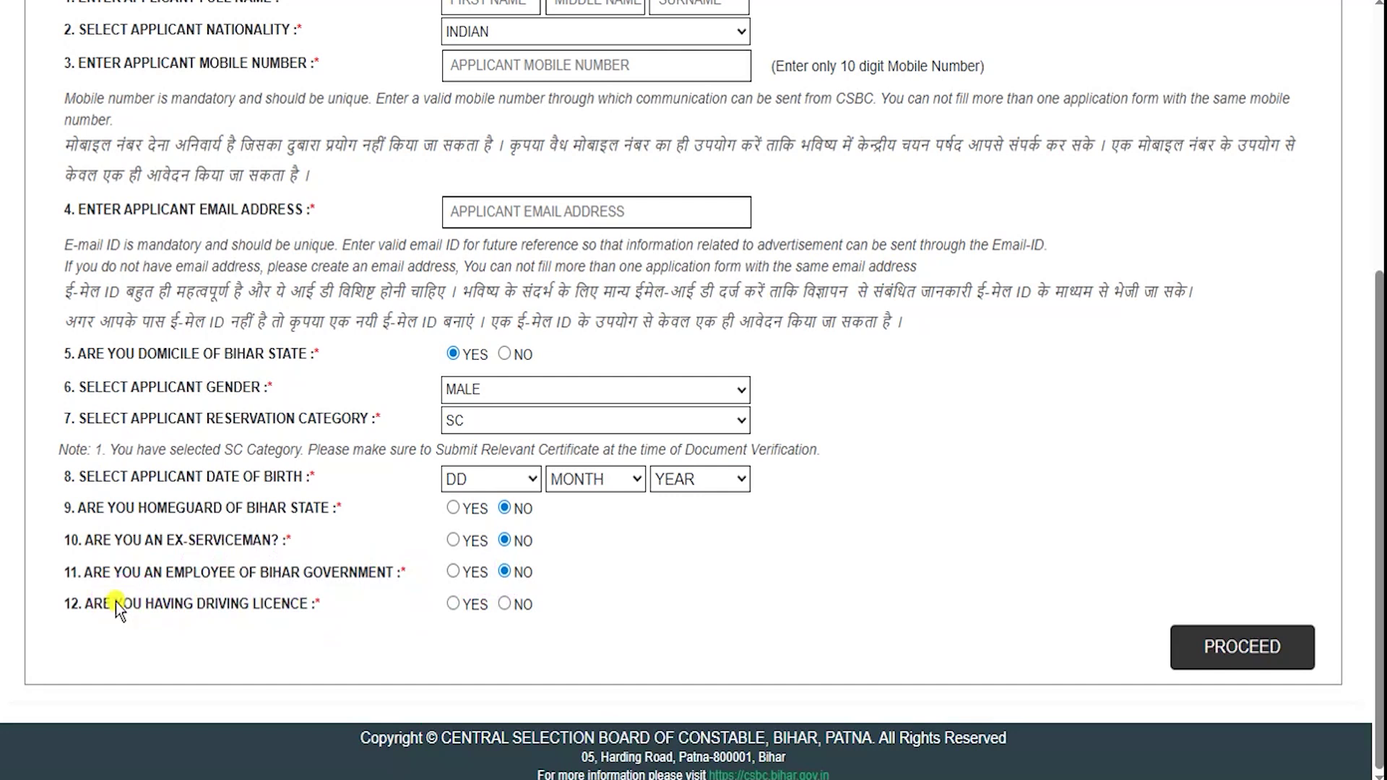
{"action": "left_click_drag", "start_coordinate": [116, 604], "coordinate": [352, 622]}
{"action": "left_click", "coordinate": [452, 604]}
{"action": "scroll", "coordinate": [462, 628], "scroll_direction": "down", "scroll_amount": 3}
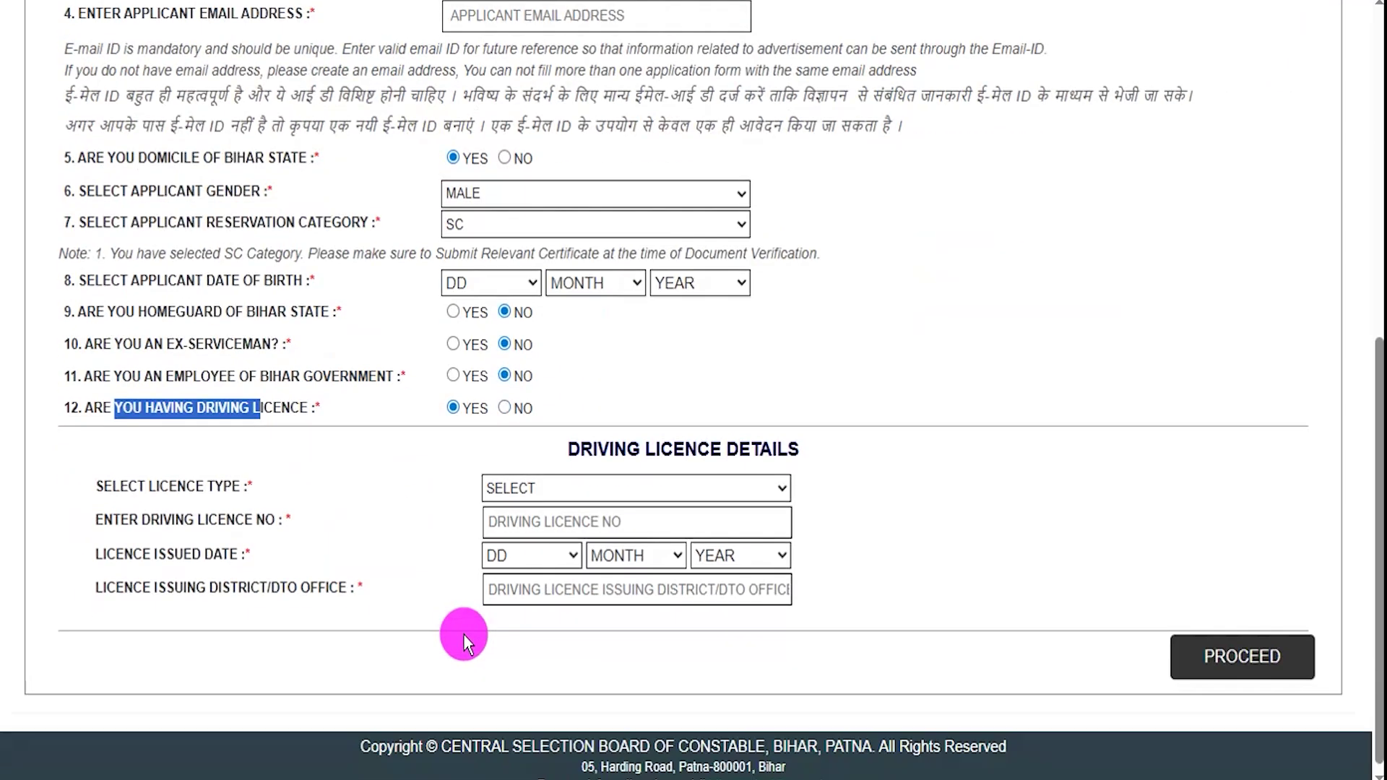
- Look through the licence type, number, issued date and issuing office fields, and set the driving licence answer to NO
{"action": "left_click", "coordinate": [565, 479]}
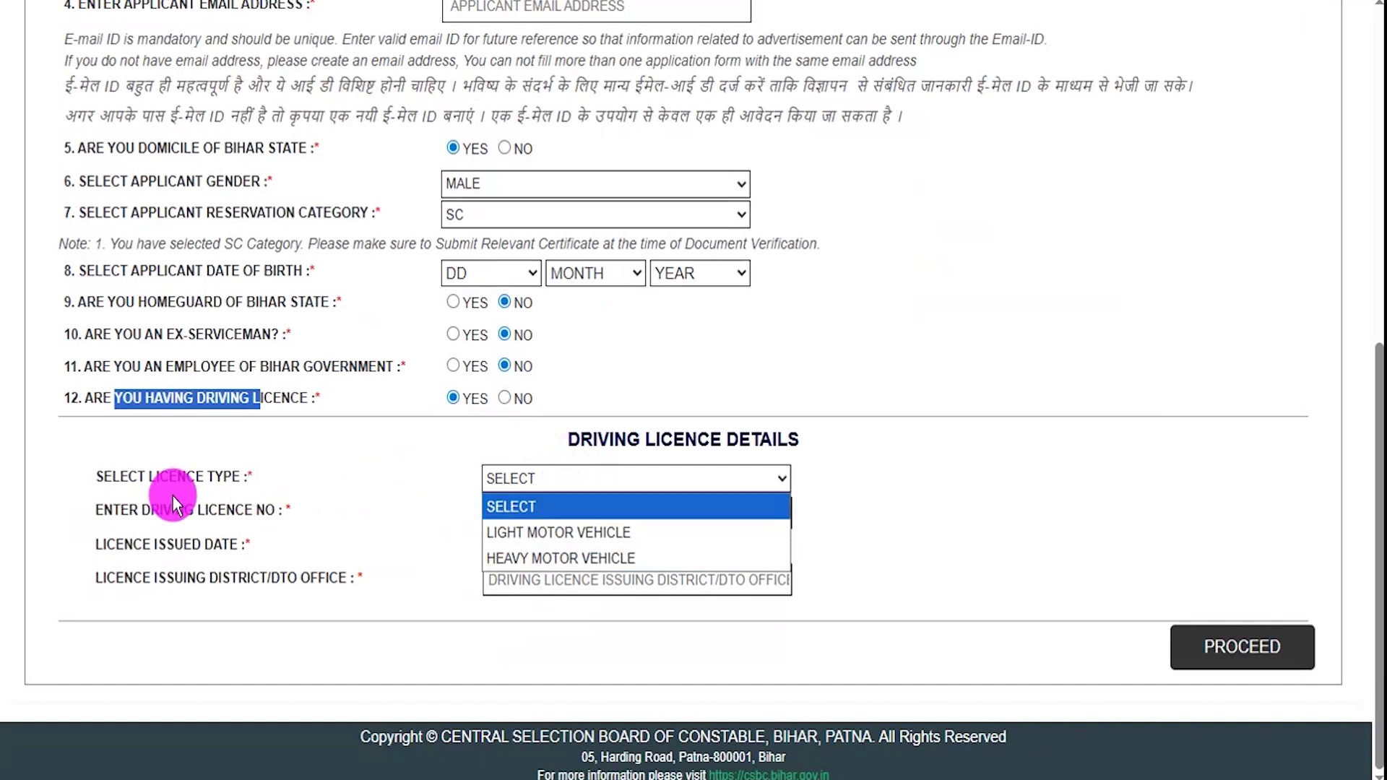
{"action": "left_click", "coordinate": [133, 513]}
{"action": "left_click_drag", "start_coordinate": [168, 506], "coordinate": [239, 502]}
{"action": "left_click", "coordinate": [538, 509]}
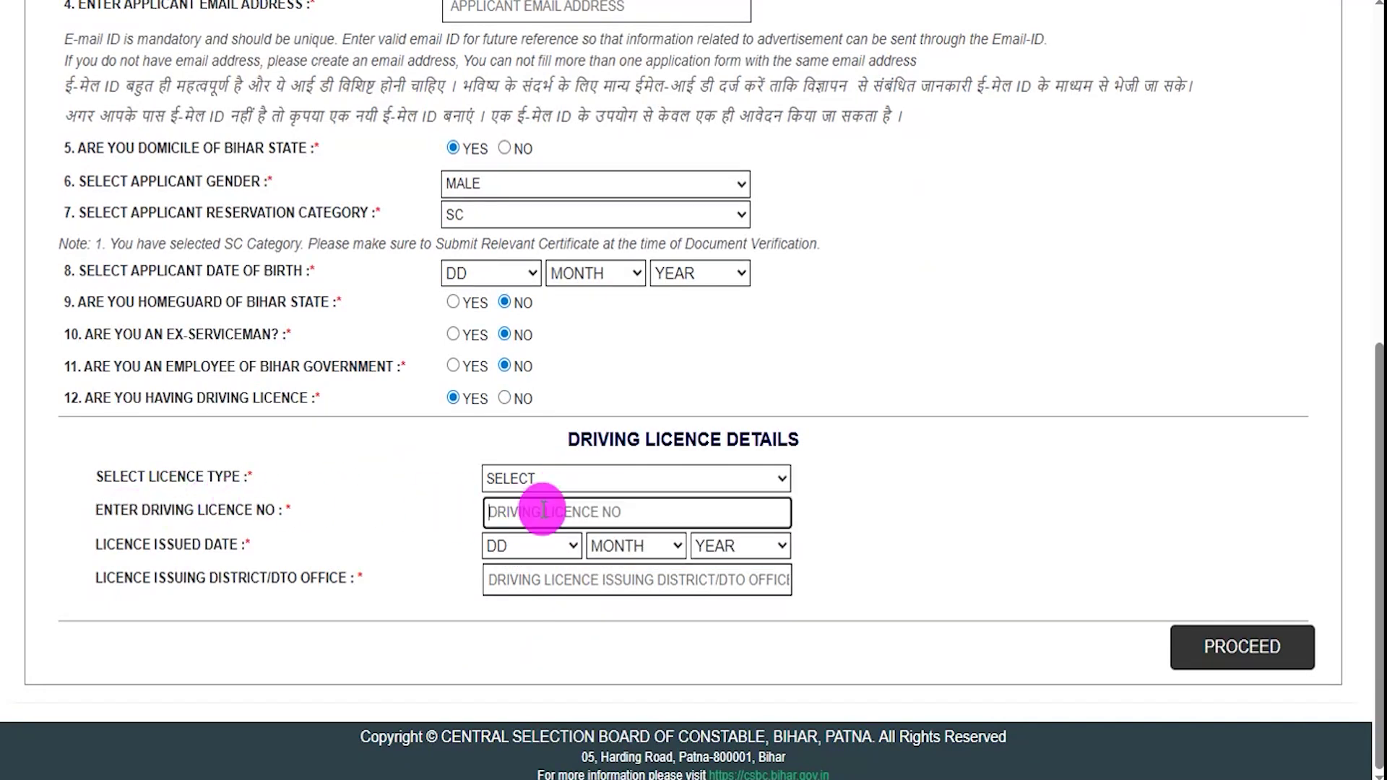
{"action": "left_click_drag", "start_coordinate": [146, 541], "coordinate": [240, 544]}
{"action": "left_click", "coordinate": [531, 545]}
{"action": "left_click", "coordinate": [636, 546]}
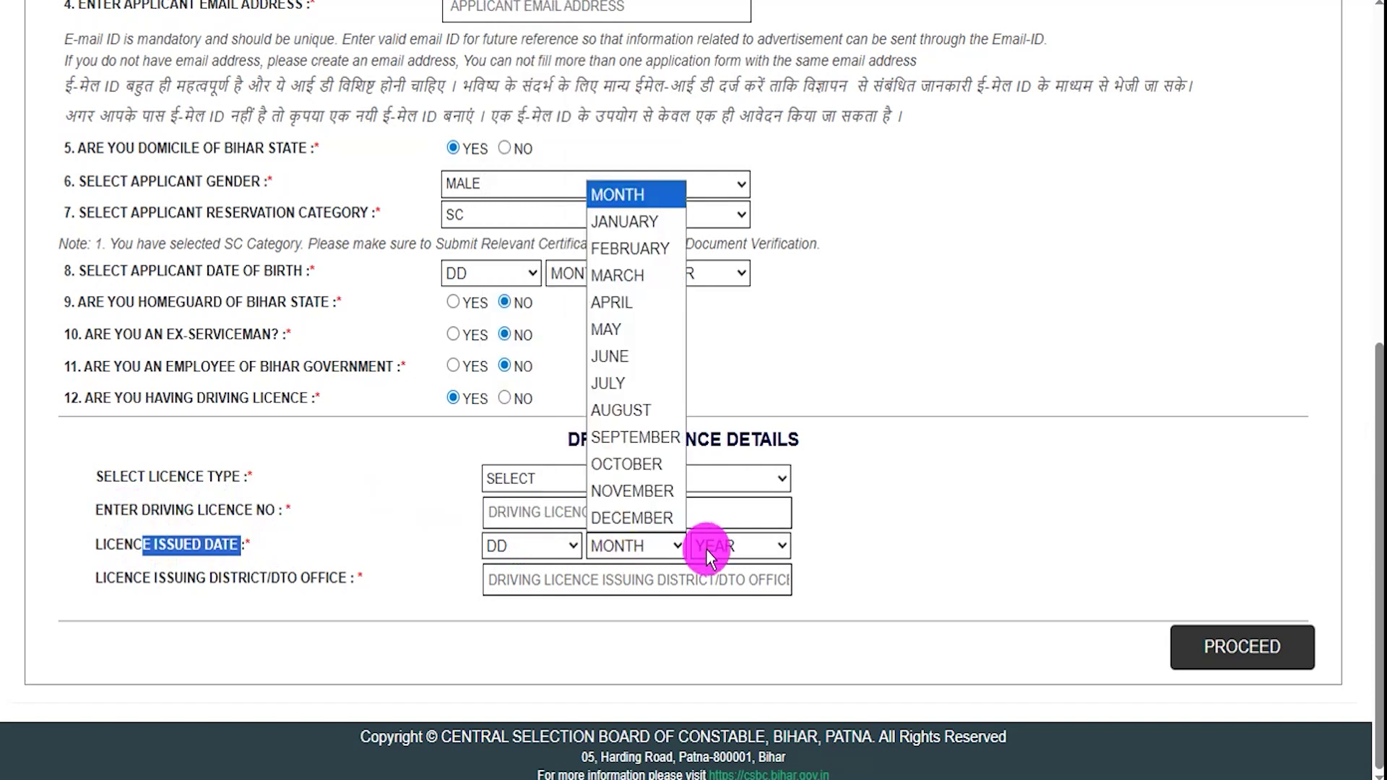
{"action": "left_click", "coordinate": [708, 547]}
{"action": "left_click", "coordinate": [230, 587]}
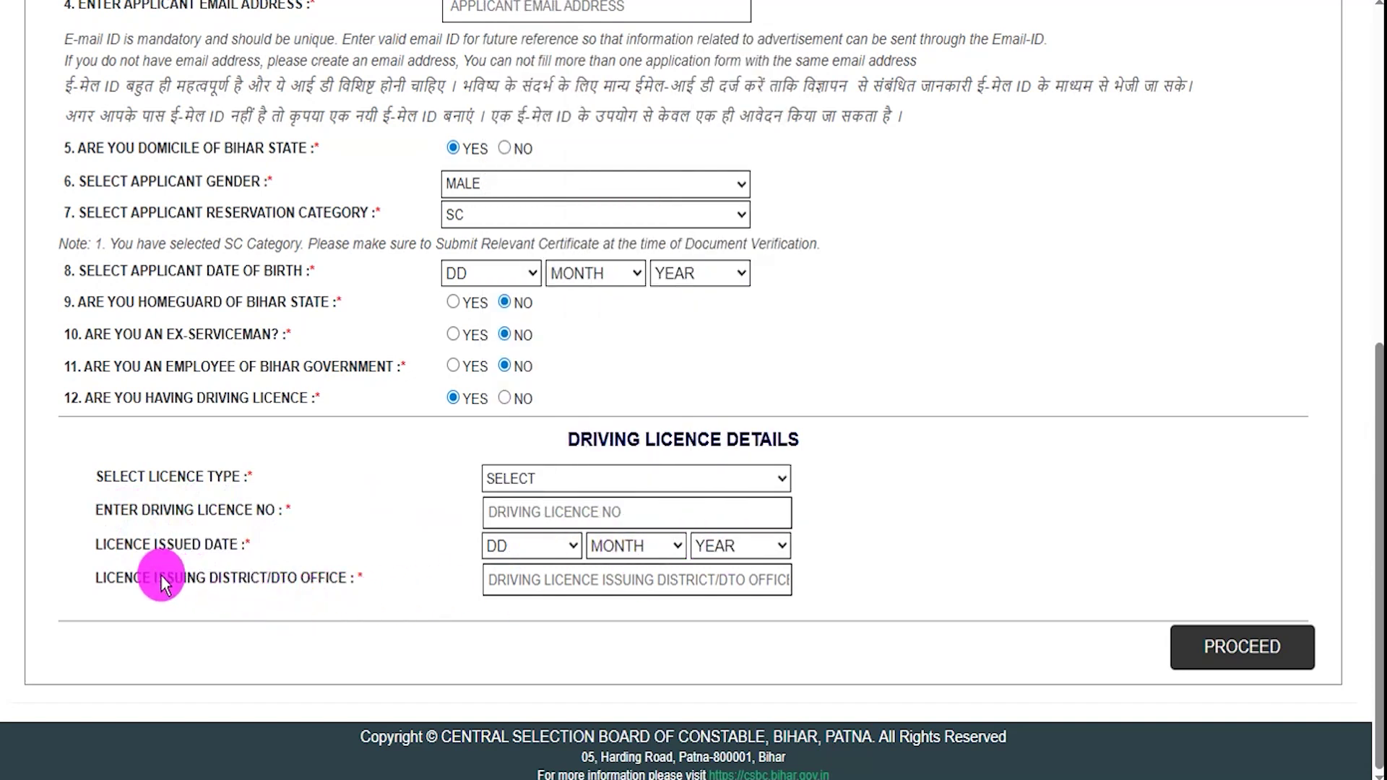
{"action": "left_click_drag", "start_coordinate": [150, 578], "coordinate": [259, 578]}
{"action": "left_click", "coordinate": [502, 575]}
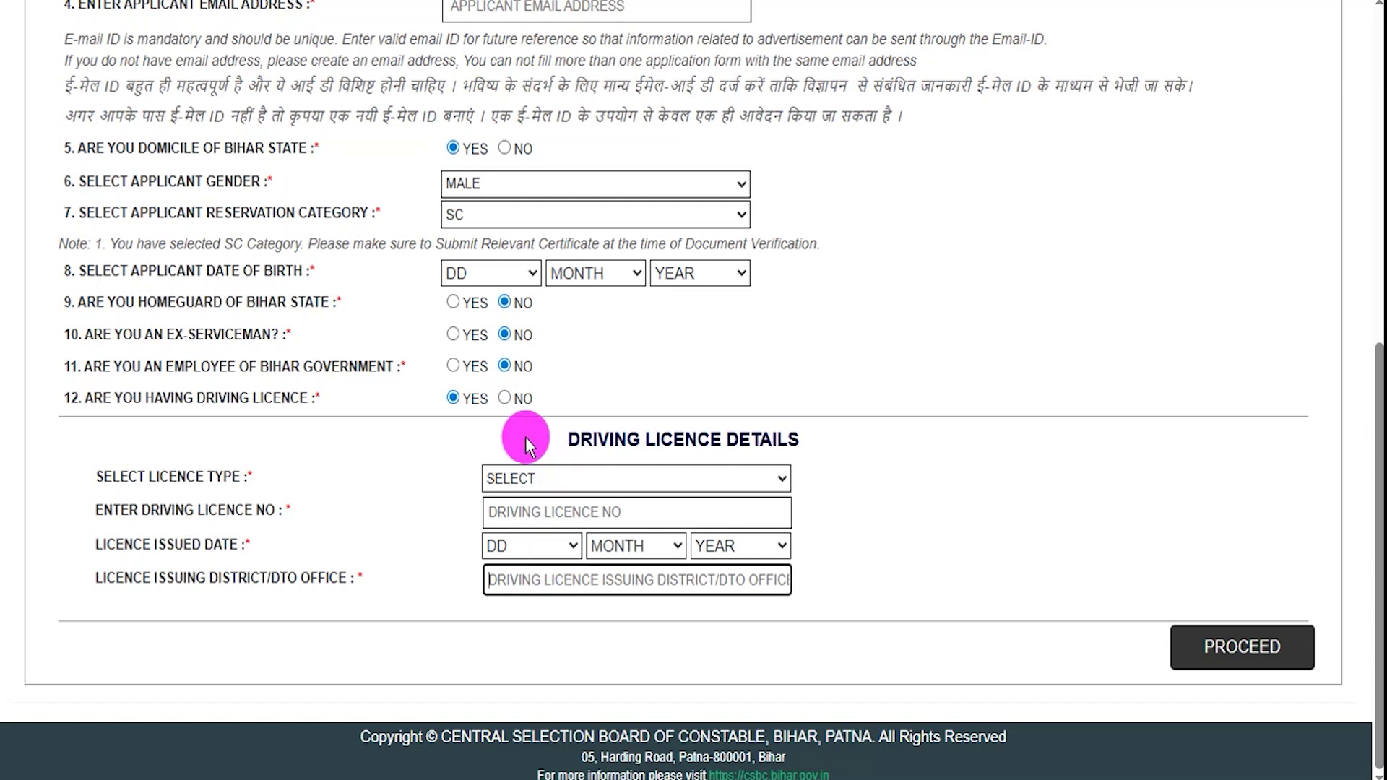
{"action": "left_click", "coordinate": [504, 398]}
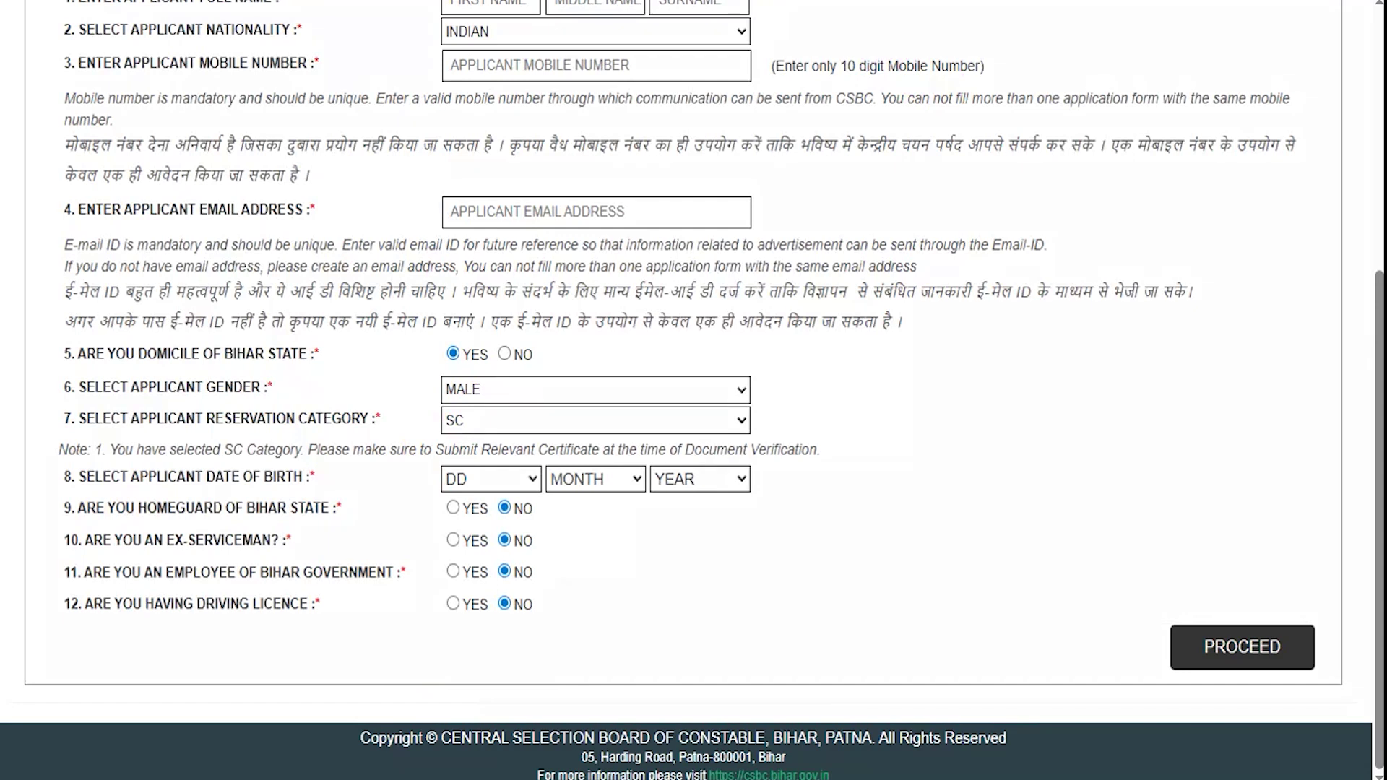
- Proceed from the applicant details form to the registration review page
{"action": "mouse_move", "coordinate": [724, 639]}
{"action": "left_mouse_down"}
{"action": "mouse_move", "coordinate": [1094, 634]}
{"action": "mouse_move", "coordinate": [1174, 654]}
{"action": "left_mouse_up"}
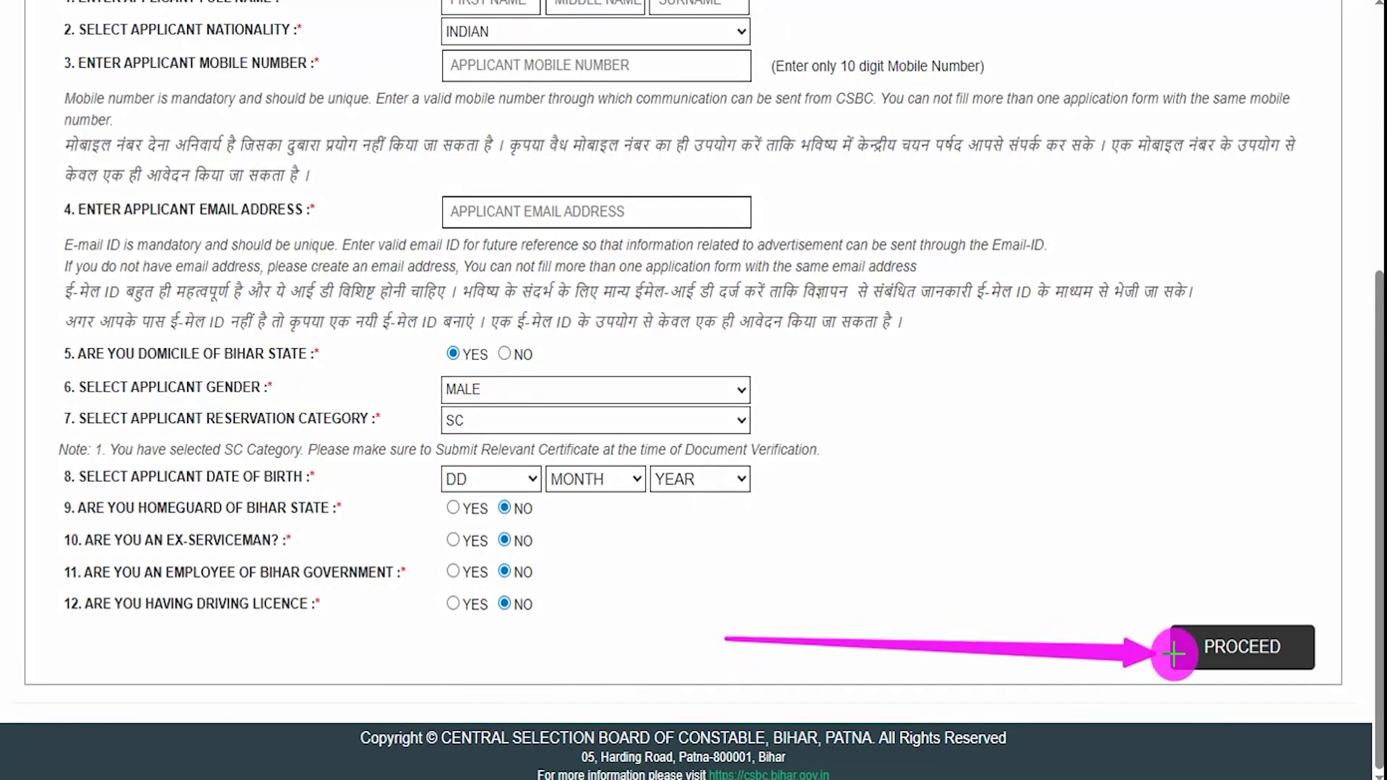
{"action": "left_click", "coordinate": [1174, 654]}
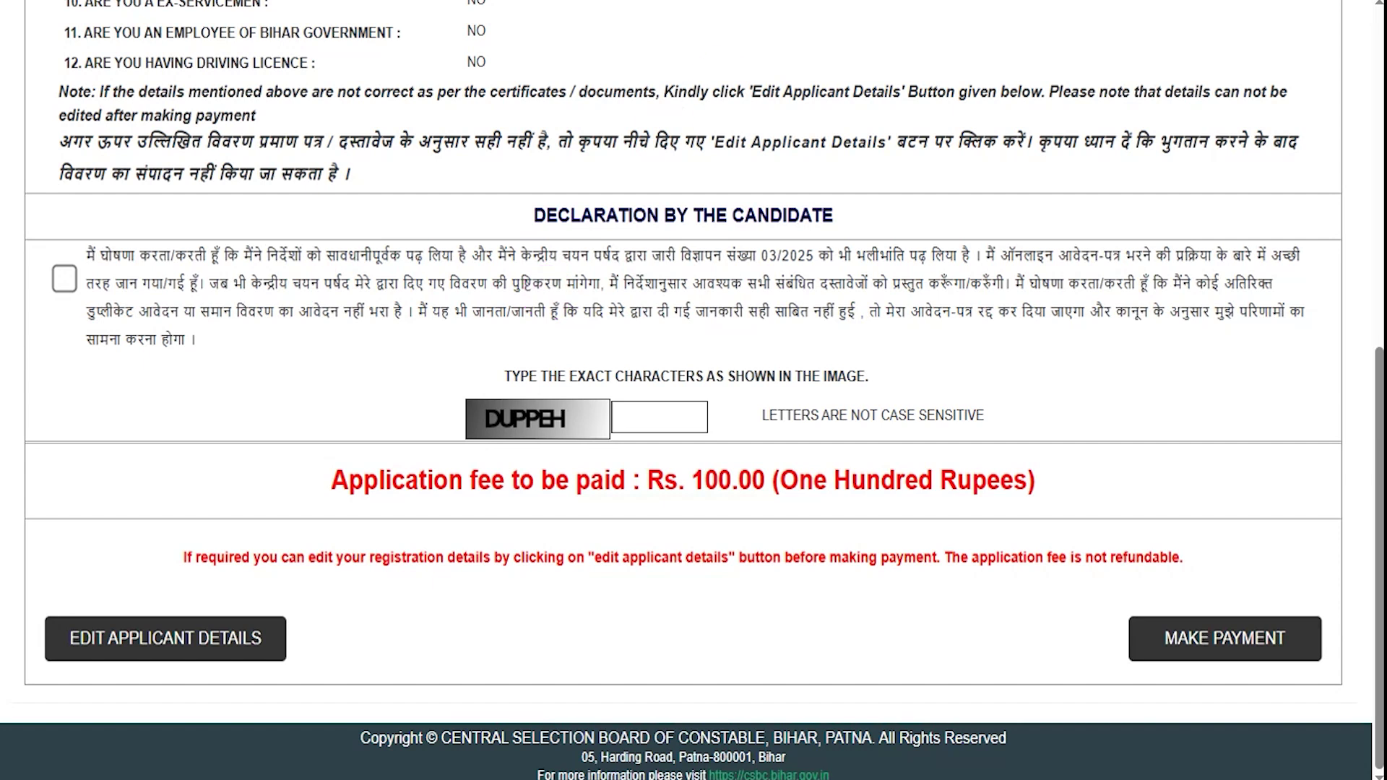
- Review the declaration, image characters field, application fee and option to edit applicant details, and continue to make the payment
{"action": "left_click_drag", "start_coordinate": [518, 23], "coordinate": [568, 16]}
{"action": "left_click_drag", "start_coordinate": [521, 171], "coordinate": [646, 65]}
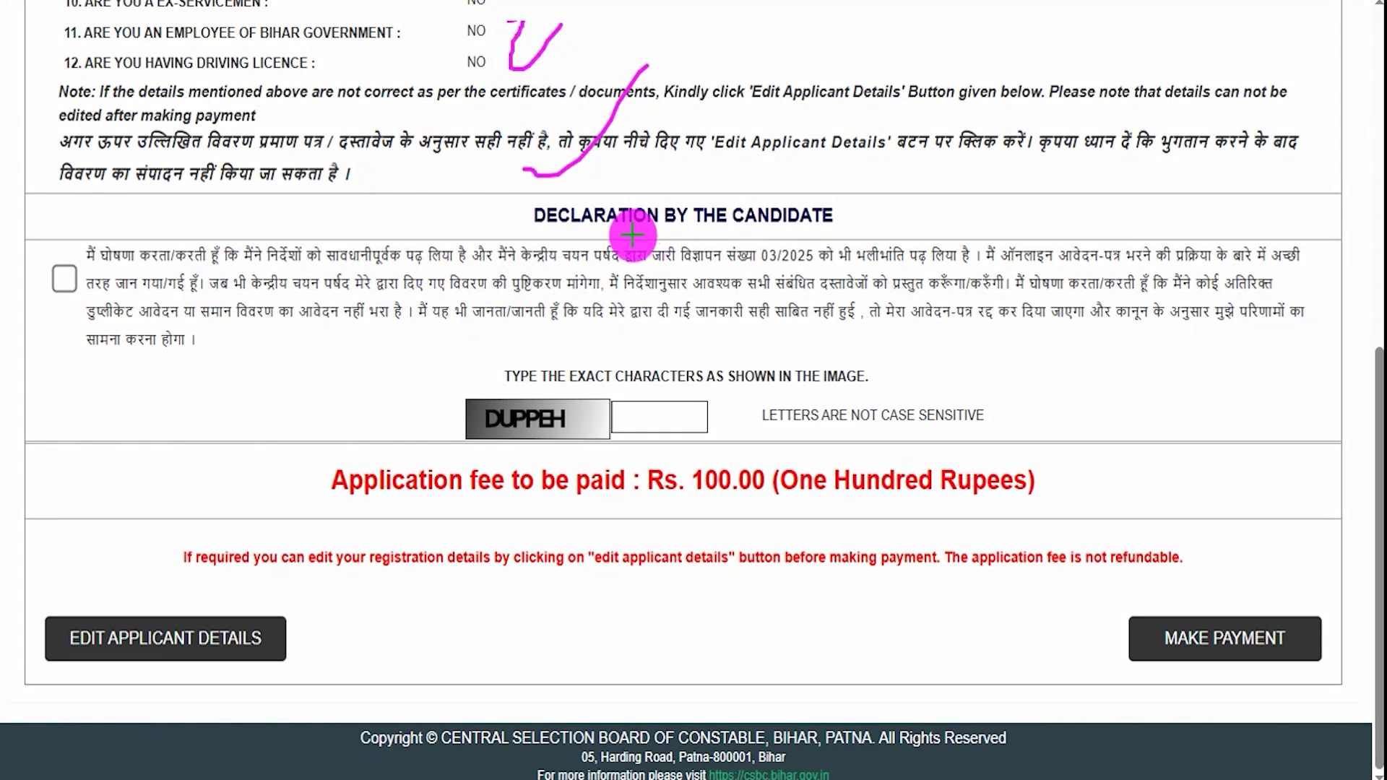
{"action": "left_click_drag", "start_coordinate": [591, 239], "coordinate": [680, 237]}
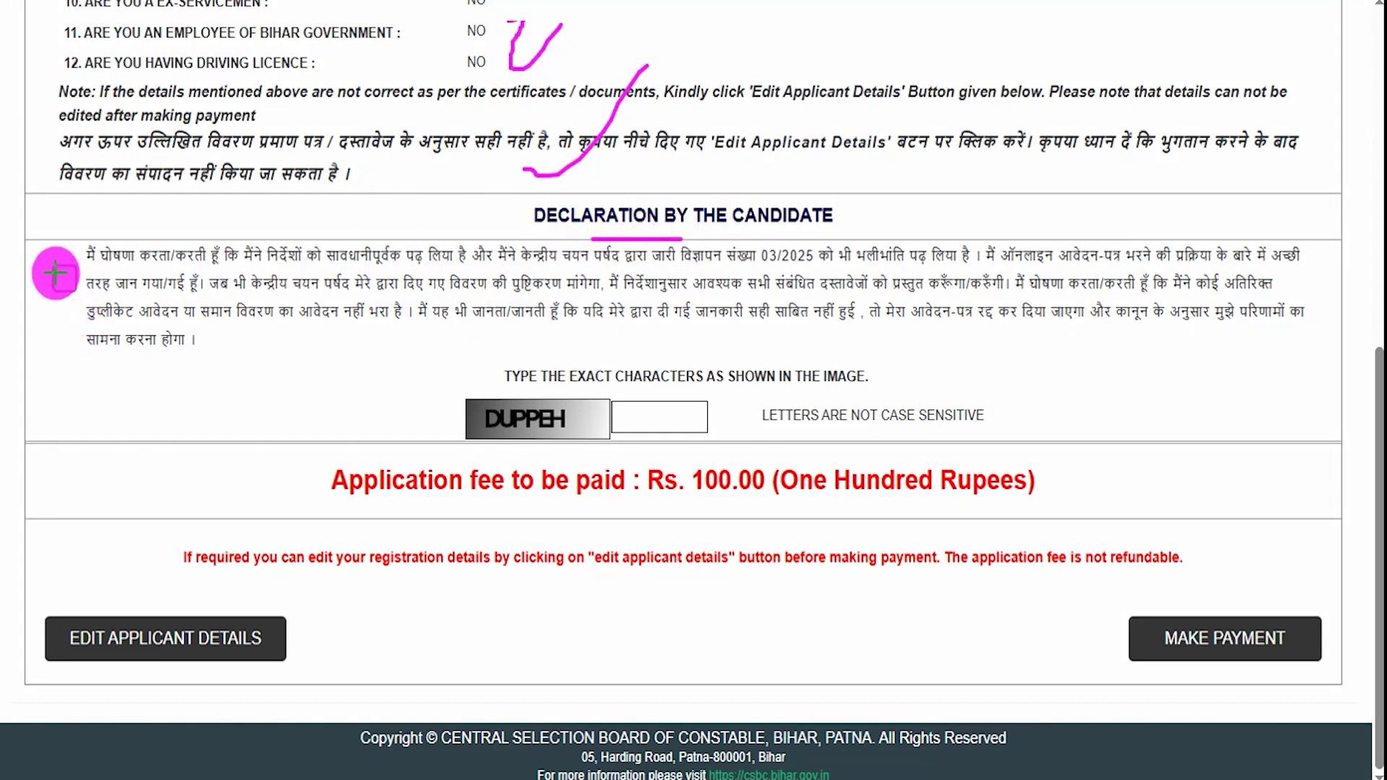
{"action": "left_click_drag", "start_coordinate": [54, 269], "coordinate": [119, 233]}
{"action": "left_click_drag", "start_coordinate": [484, 437], "coordinate": [543, 441]}
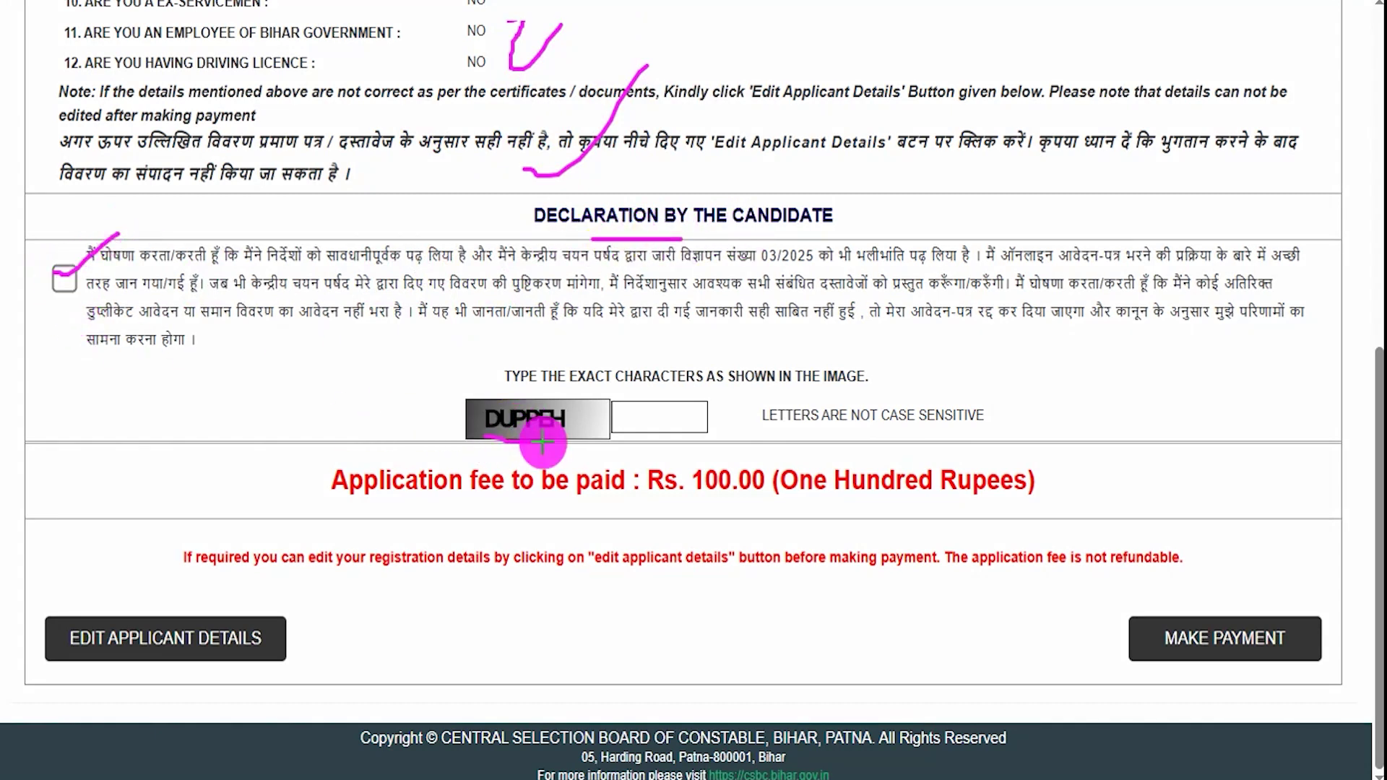
{"action": "left_click_drag", "start_coordinate": [664, 422], "coordinate": [730, 368]}
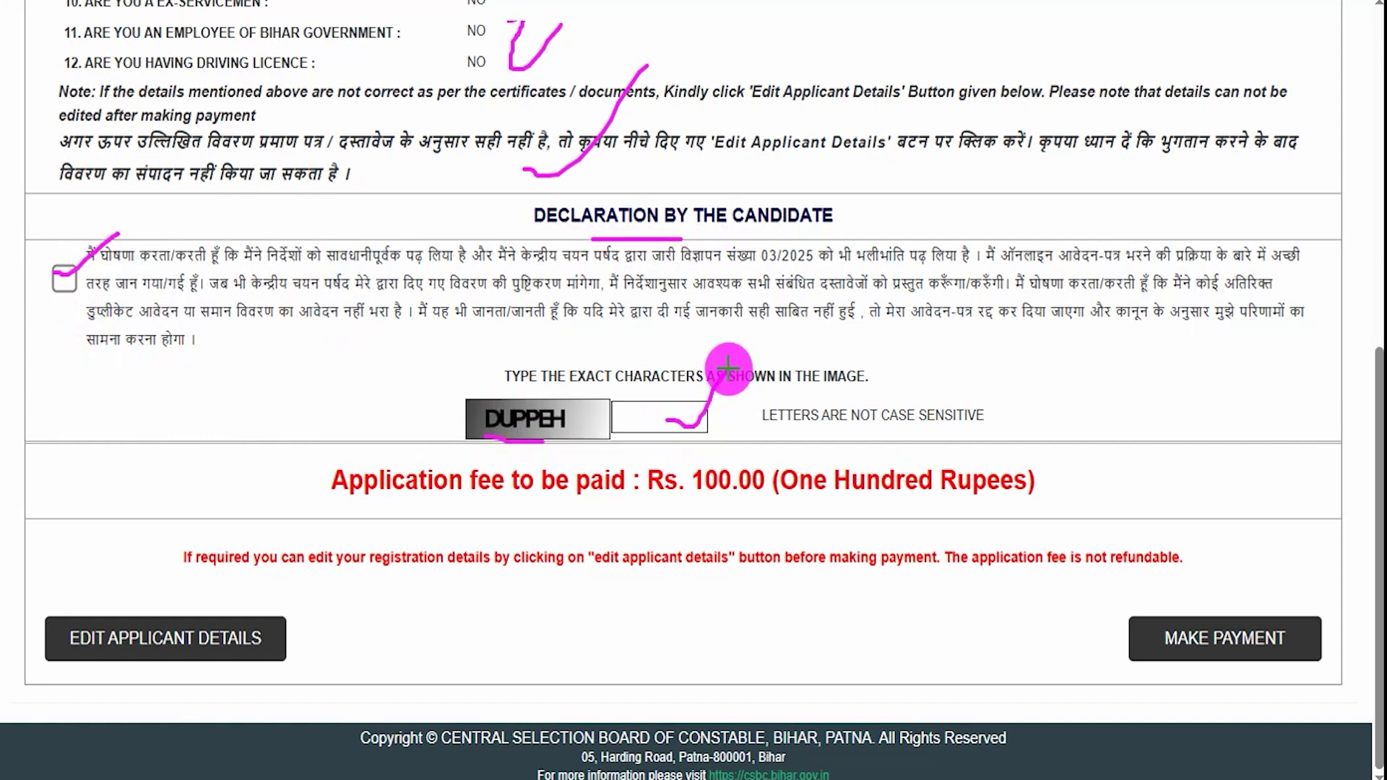
{"action": "left_click_drag", "start_coordinate": [654, 504], "coordinate": [758, 506]}
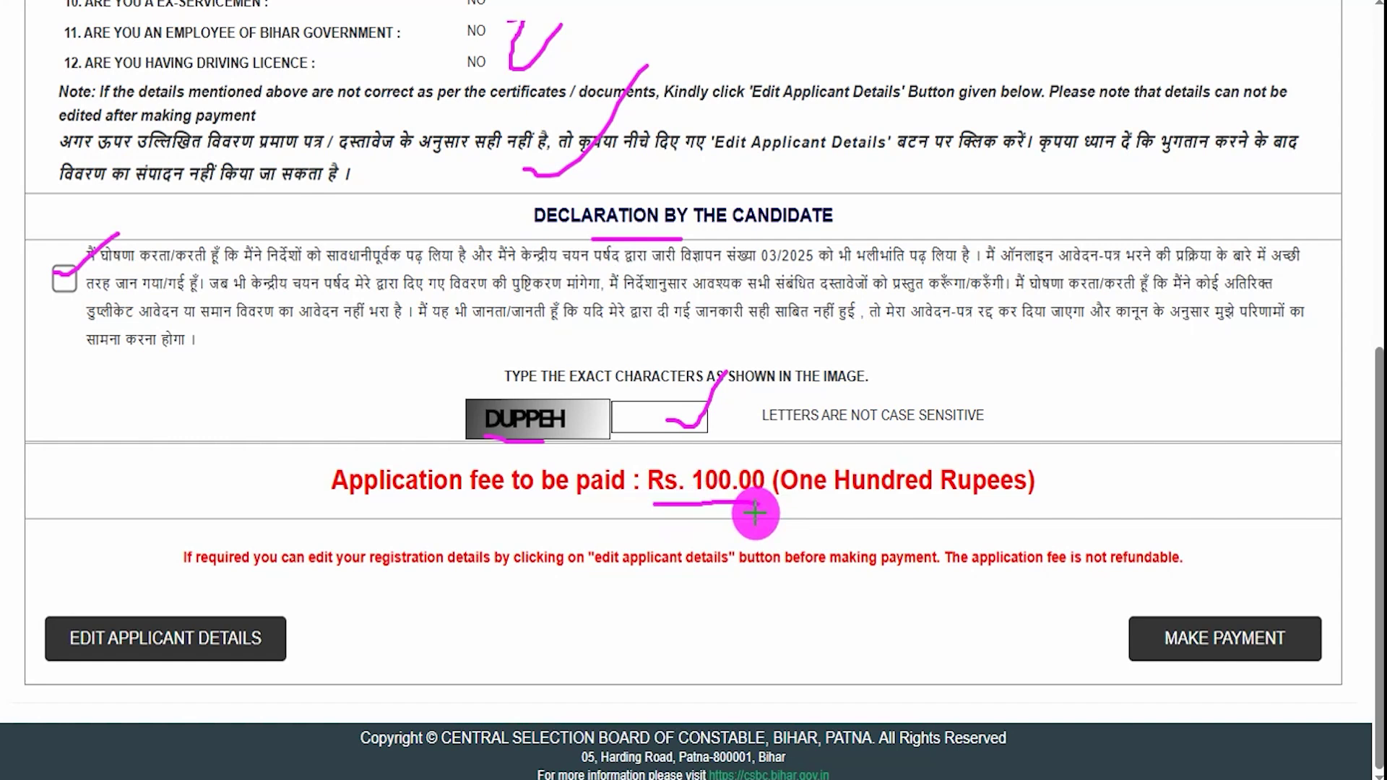
{"action": "left_click_drag", "start_coordinate": [422, 66], "coordinate": [458, 40]}
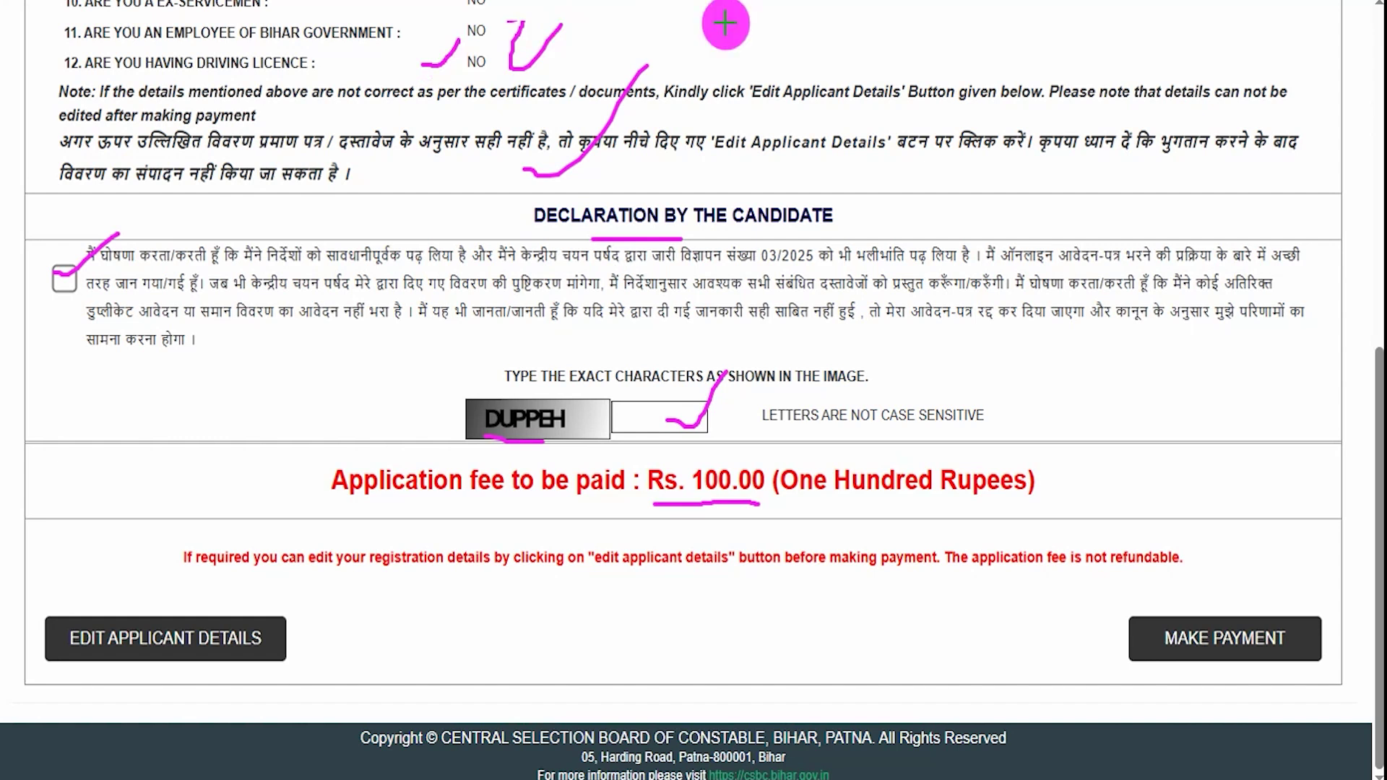
{"action": "left_click_drag", "start_coordinate": [142, 414], "coordinate": [155, 605]}
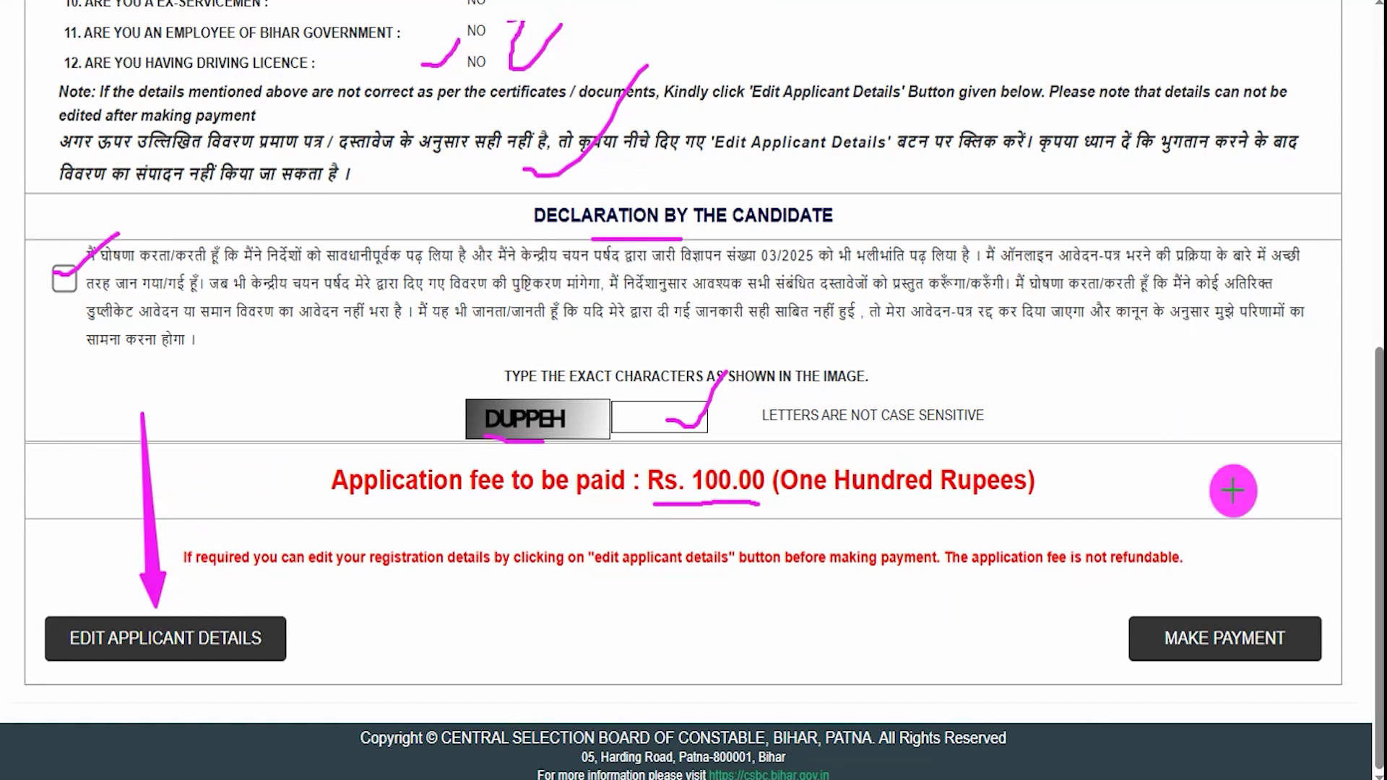
{"action": "left_click_drag", "start_coordinate": [1297, 359], "coordinate": [1258, 617]}
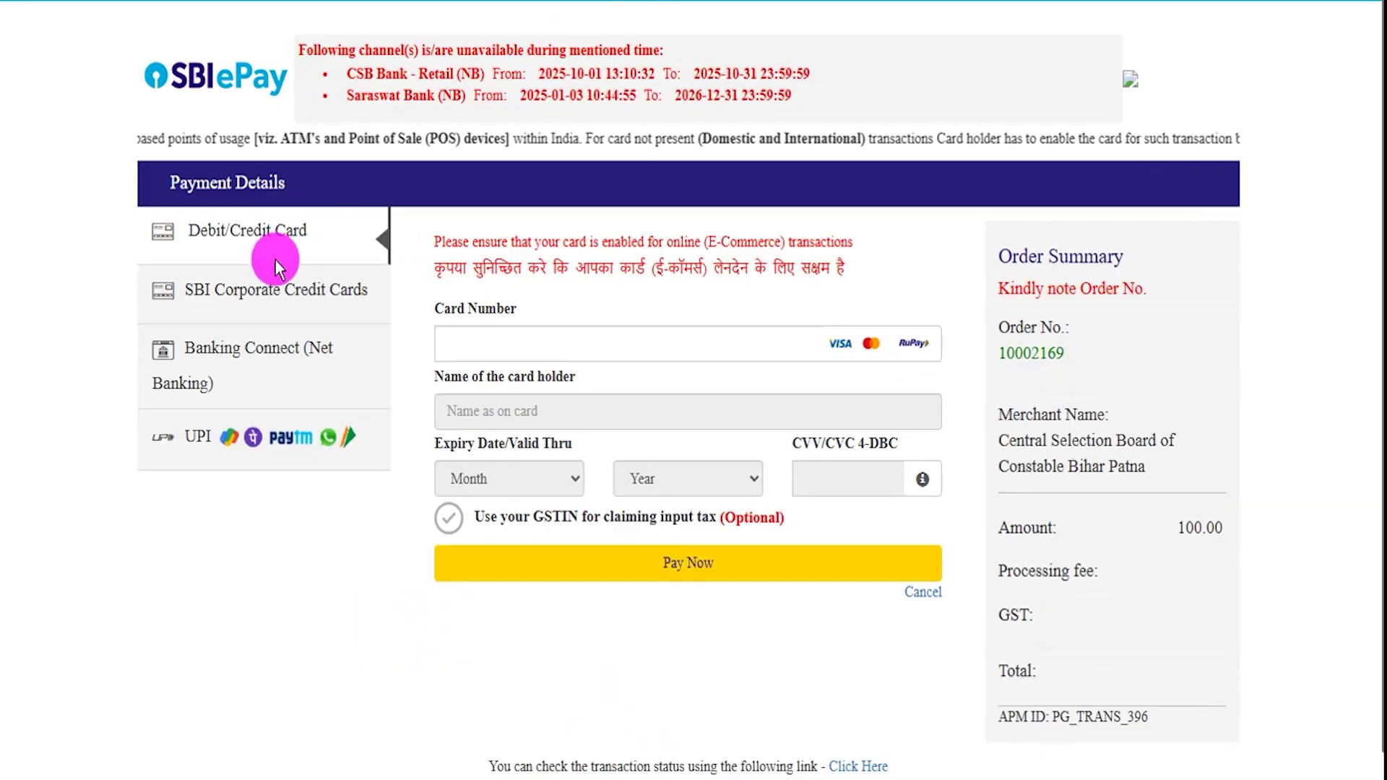
- Look through the SBI Corporate Credit Cards and net banking payment methods, and choose UPI
{"action": "left_click", "coordinate": [264, 307]}
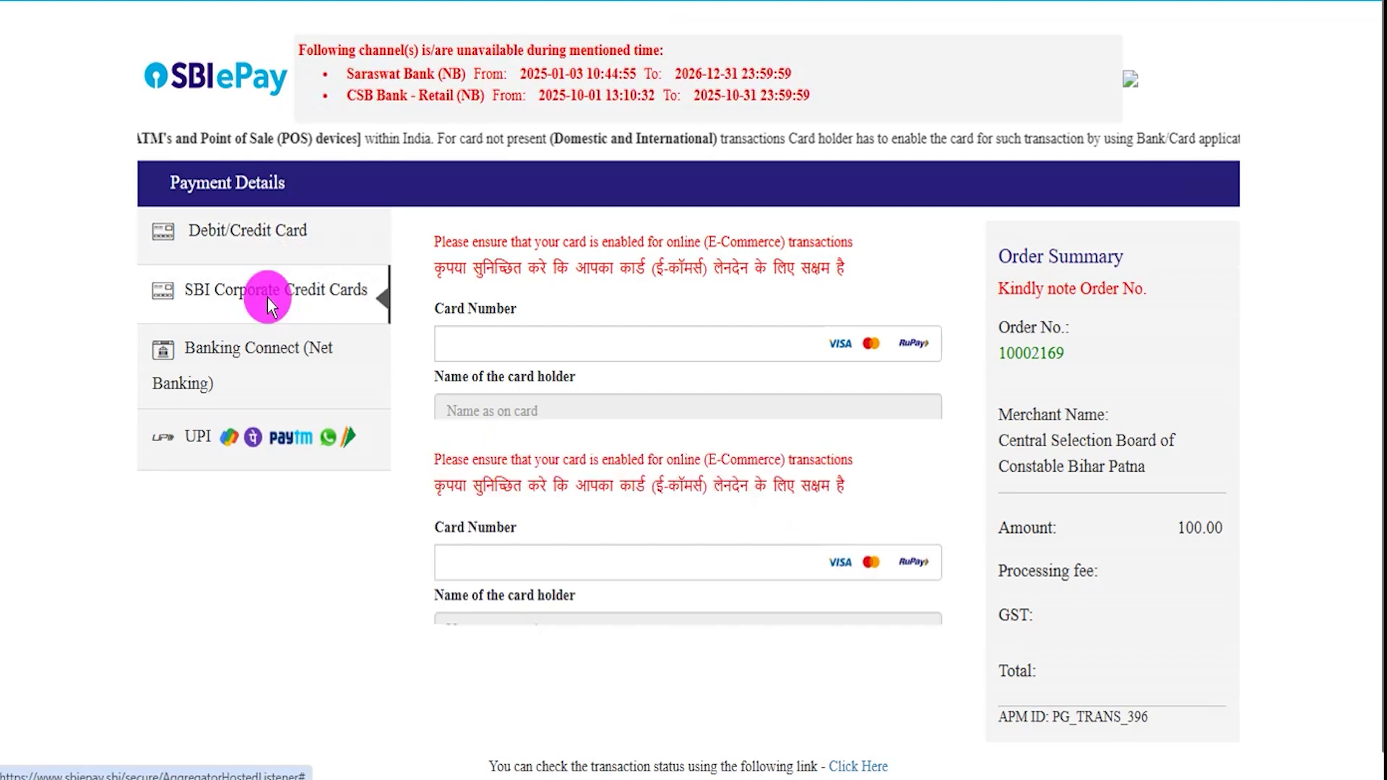
{"action": "left_click", "coordinate": [242, 369]}
{"action": "left_click", "coordinate": [196, 440]}
{"action": "left_click", "coordinate": [197, 439]}
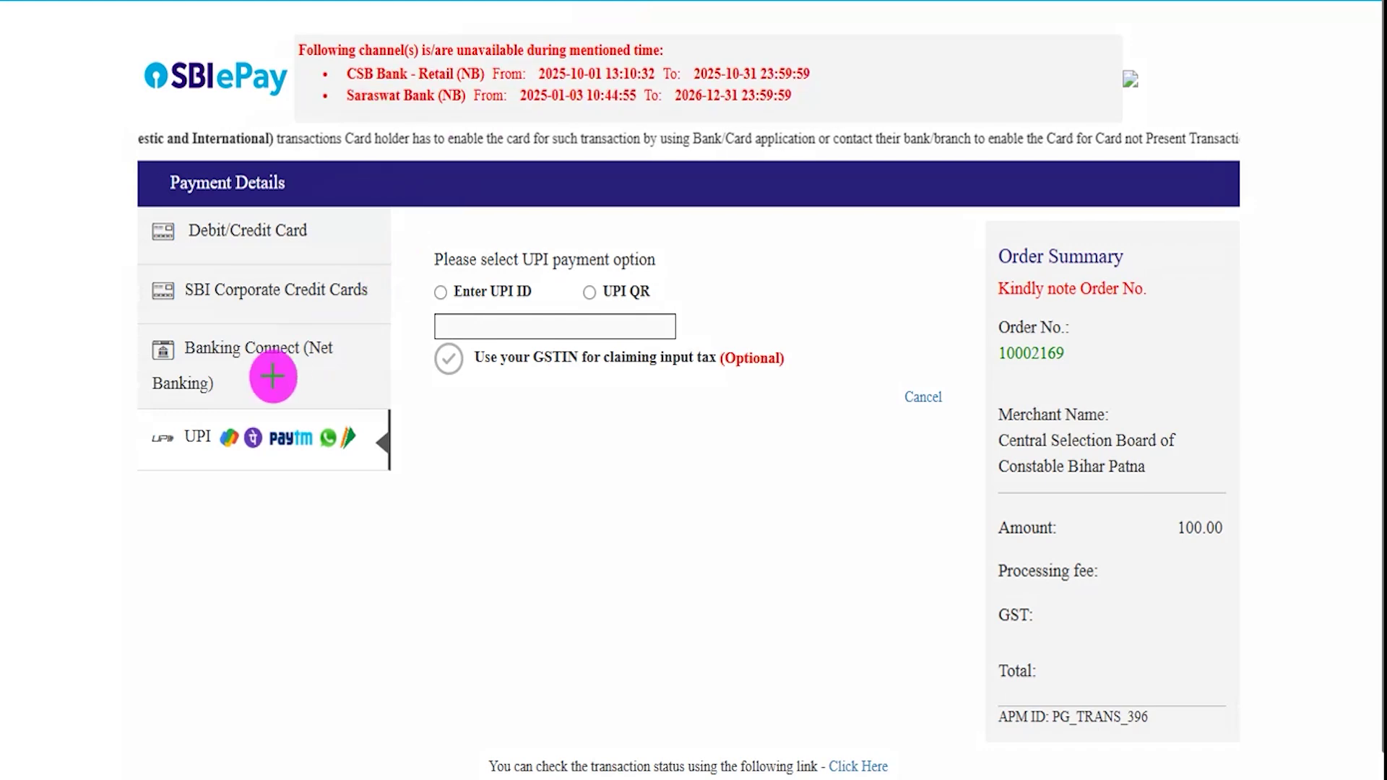
{"action": "left_click_drag", "start_coordinate": [302, 354], "coordinate": [208, 452]}
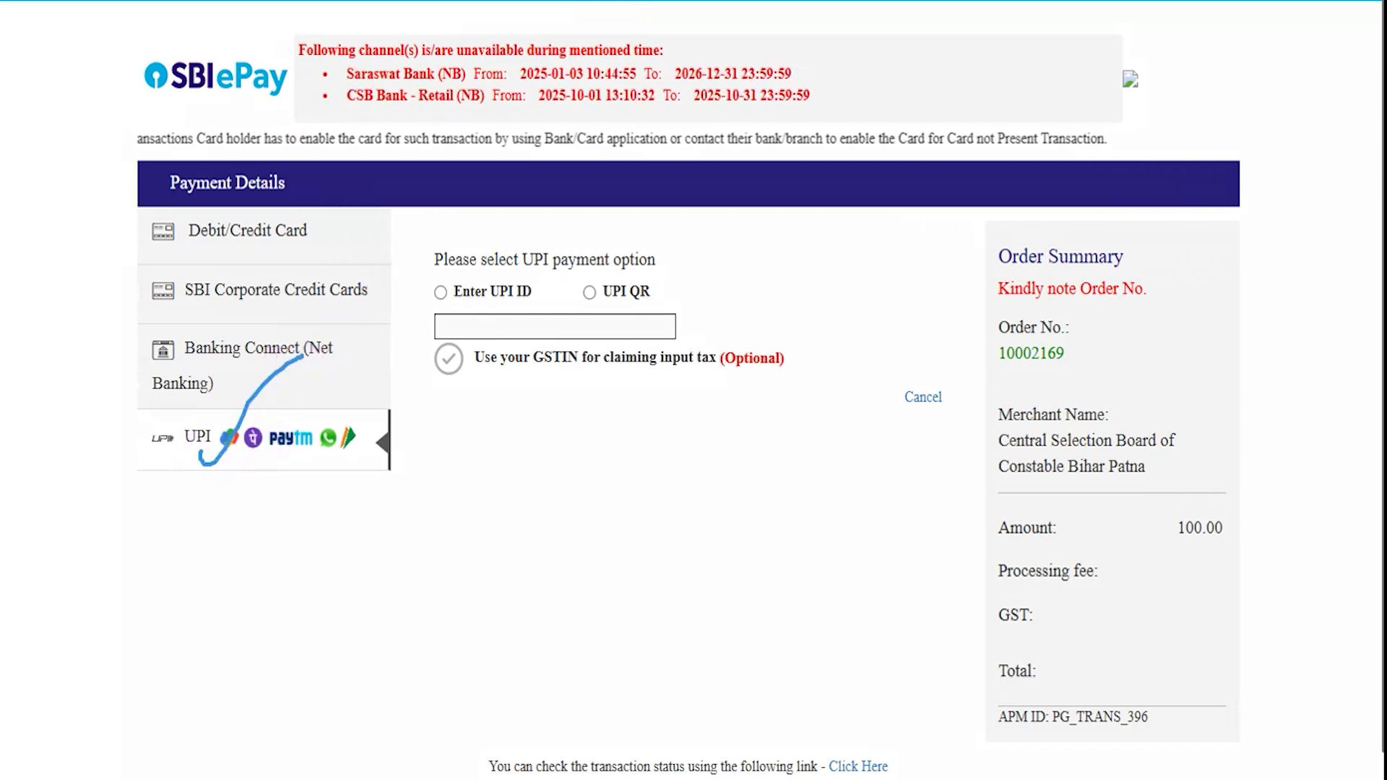
{"action": "key", "text": "Escape"}
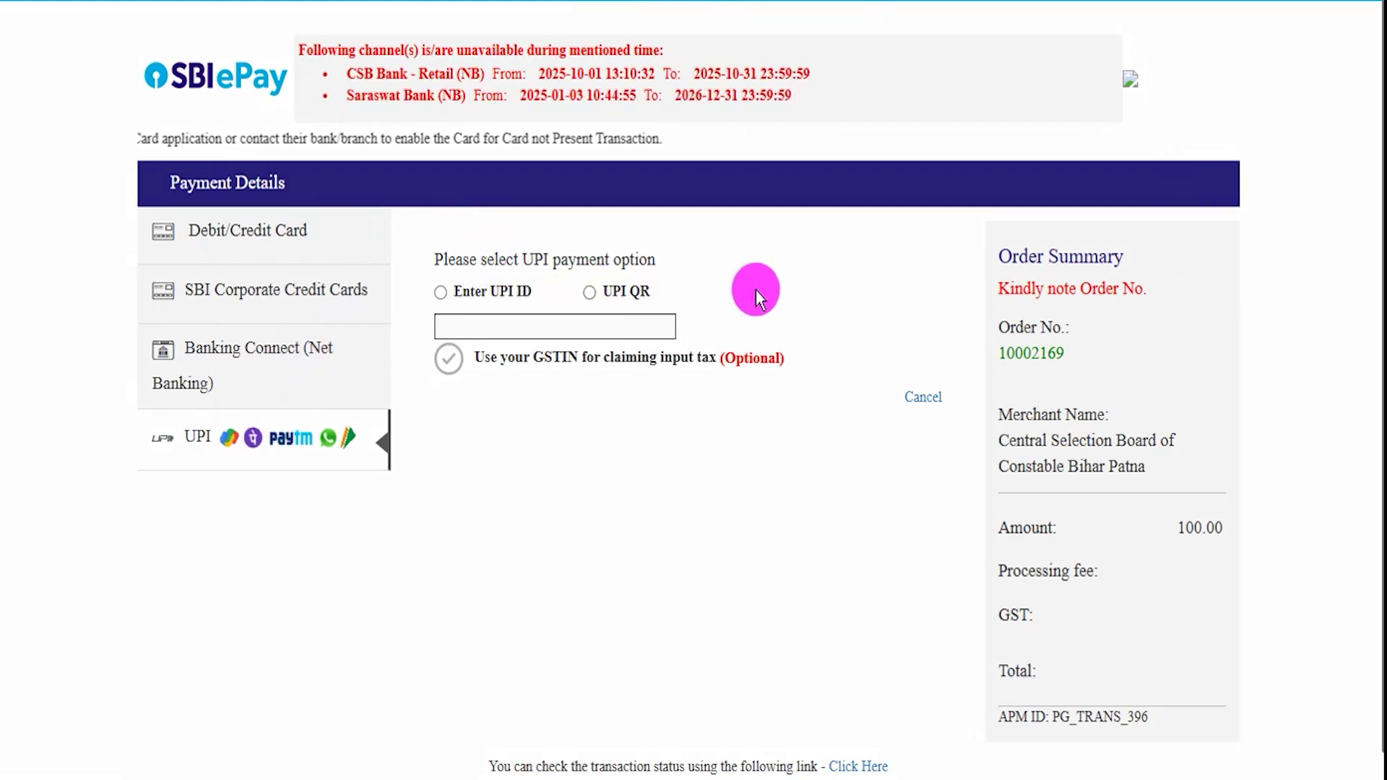
- Compare the UPI ID option, choose UPI QR as the UPI payment option, and start the payment with the QR code
{"action": "left_click", "coordinate": [442, 294]}
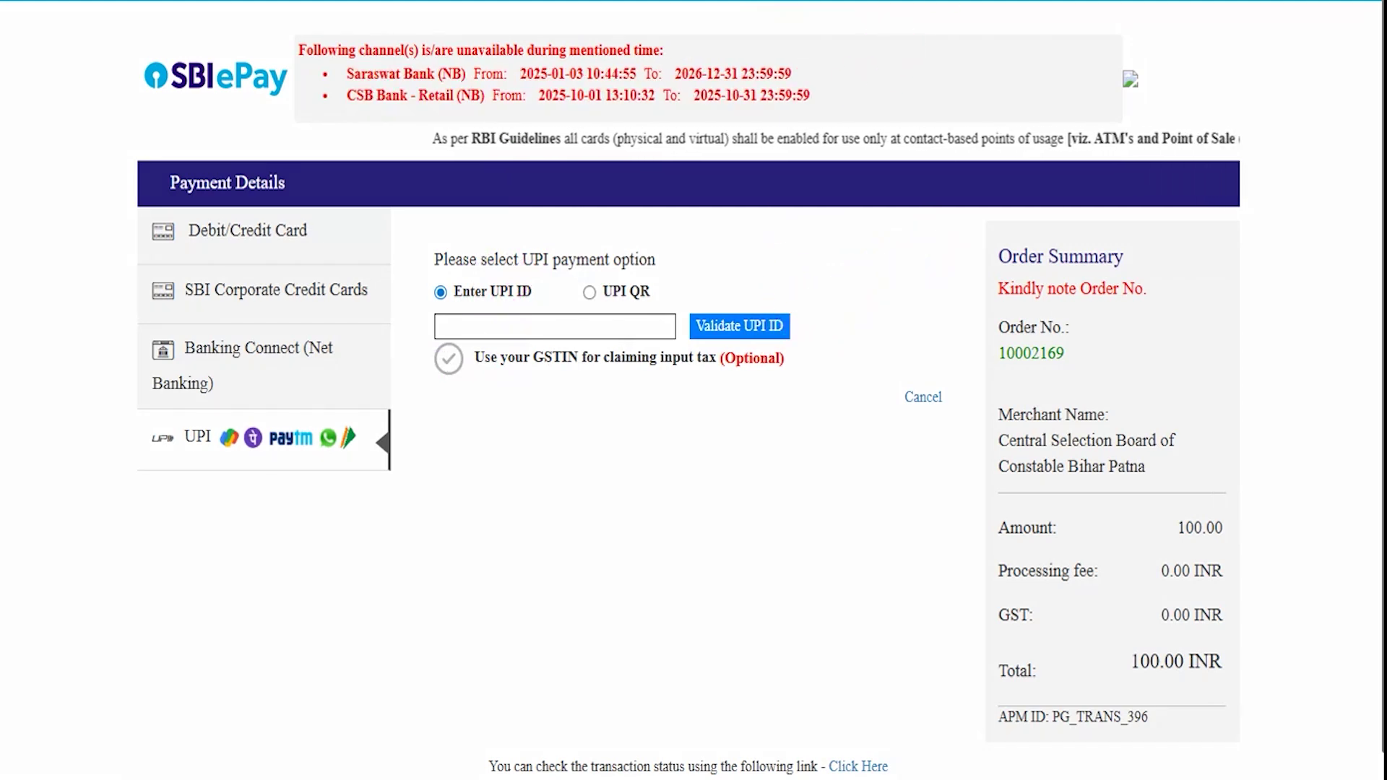
{"action": "left_click", "coordinate": [588, 292]}
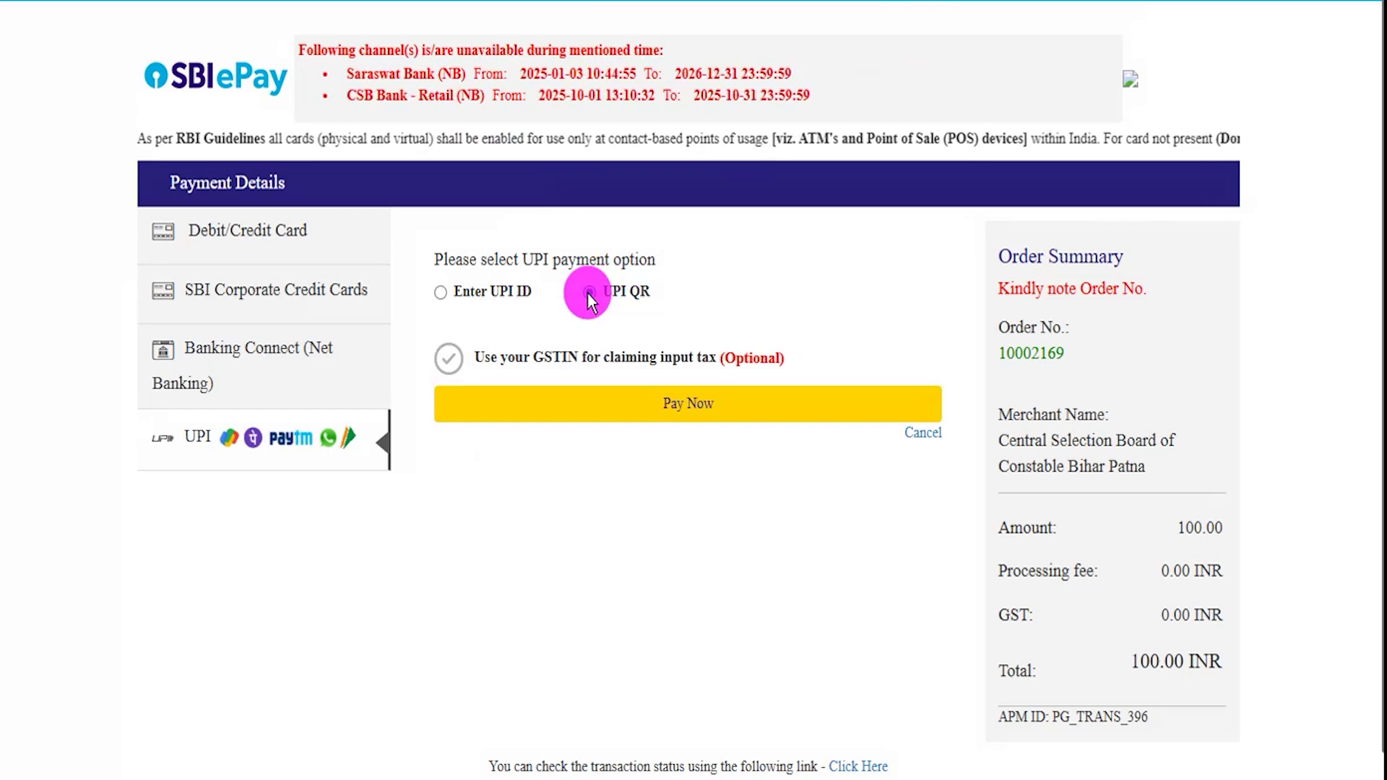
{"action": "left_click", "coordinate": [684, 413]}
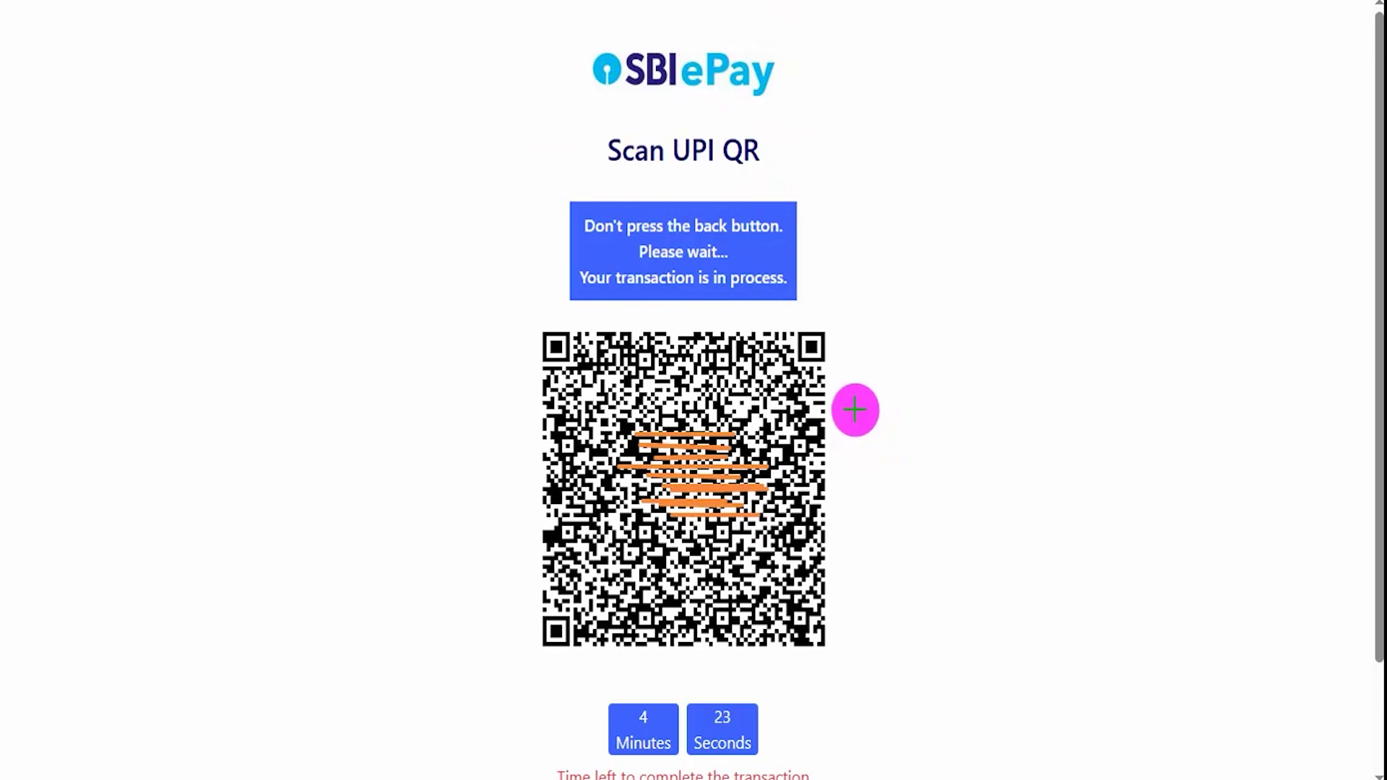
{"action": "left_click_drag", "start_coordinate": [856, 407], "coordinate": [934, 286]}
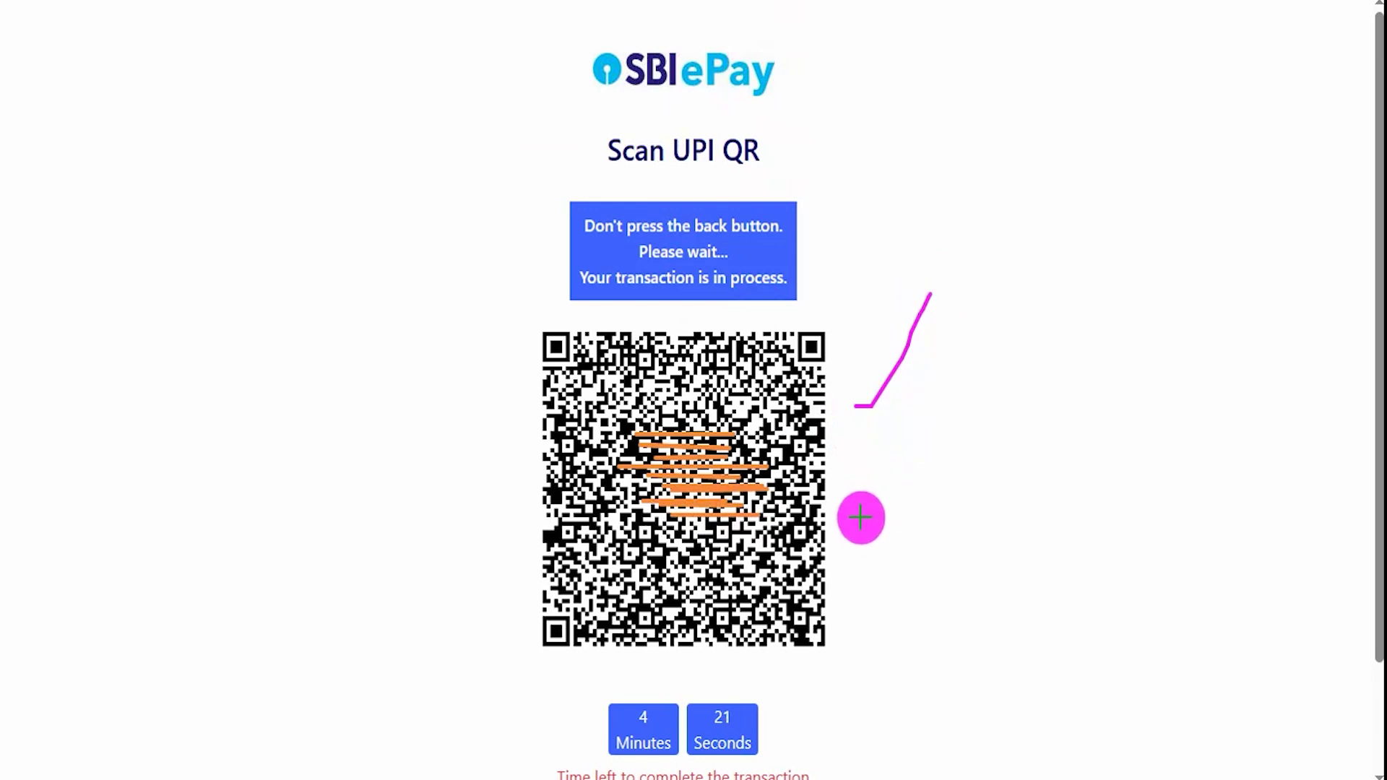
{"action": "left_click_drag", "start_coordinate": [861, 492], "coordinate": [934, 426]}
{"action": "left_click_drag", "start_coordinate": [861, 554], "coordinate": [935, 479]}
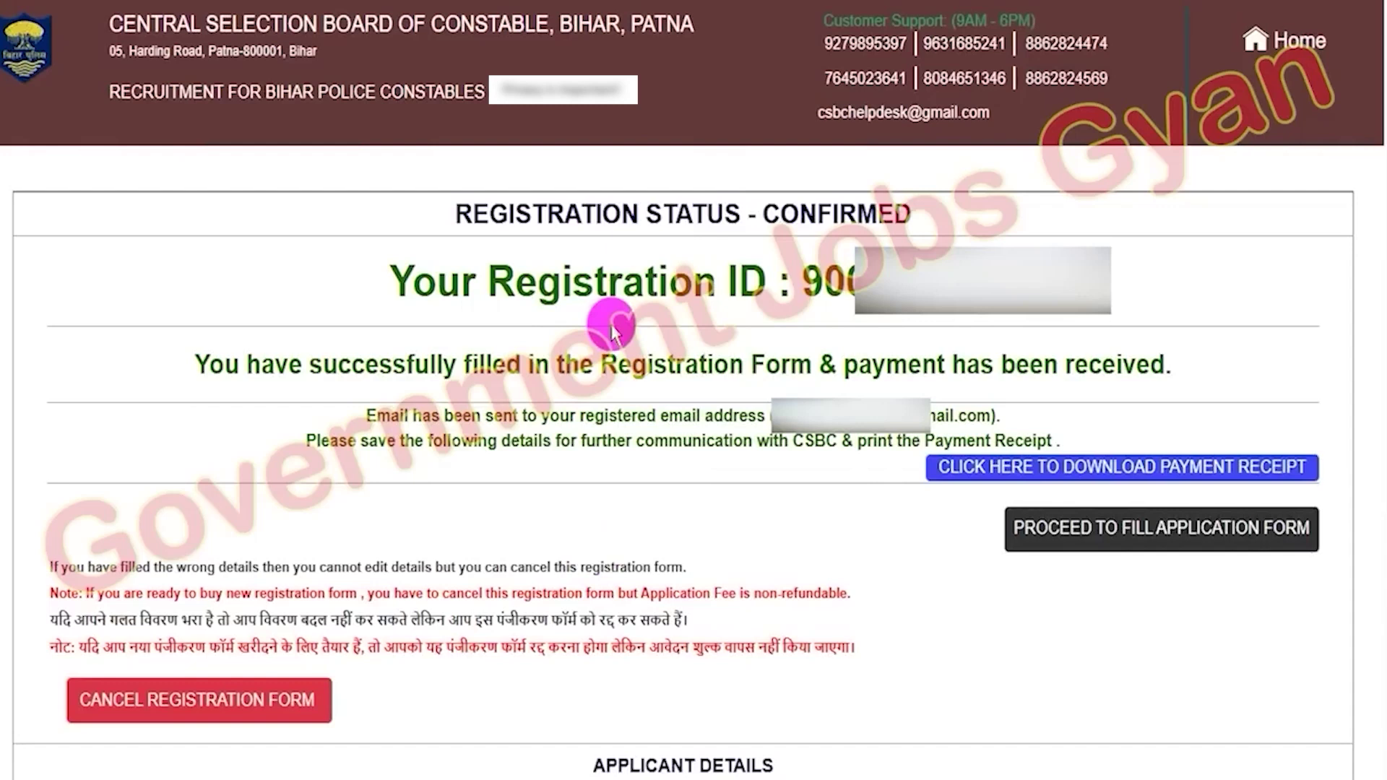
- Examine the registration status page for the registration ID, payment confirmation, receipt download and option to cancel the registration form
{"action": "left_click_drag", "start_coordinate": [596, 213], "coordinate": [912, 210]}
{"action": "left_click_drag", "start_coordinate": [514, 282], "coordinate": [692, 282]}
{"action": "left_click_drag", "start_coordinate": [803, 282], "coordinate": [860, 282]}
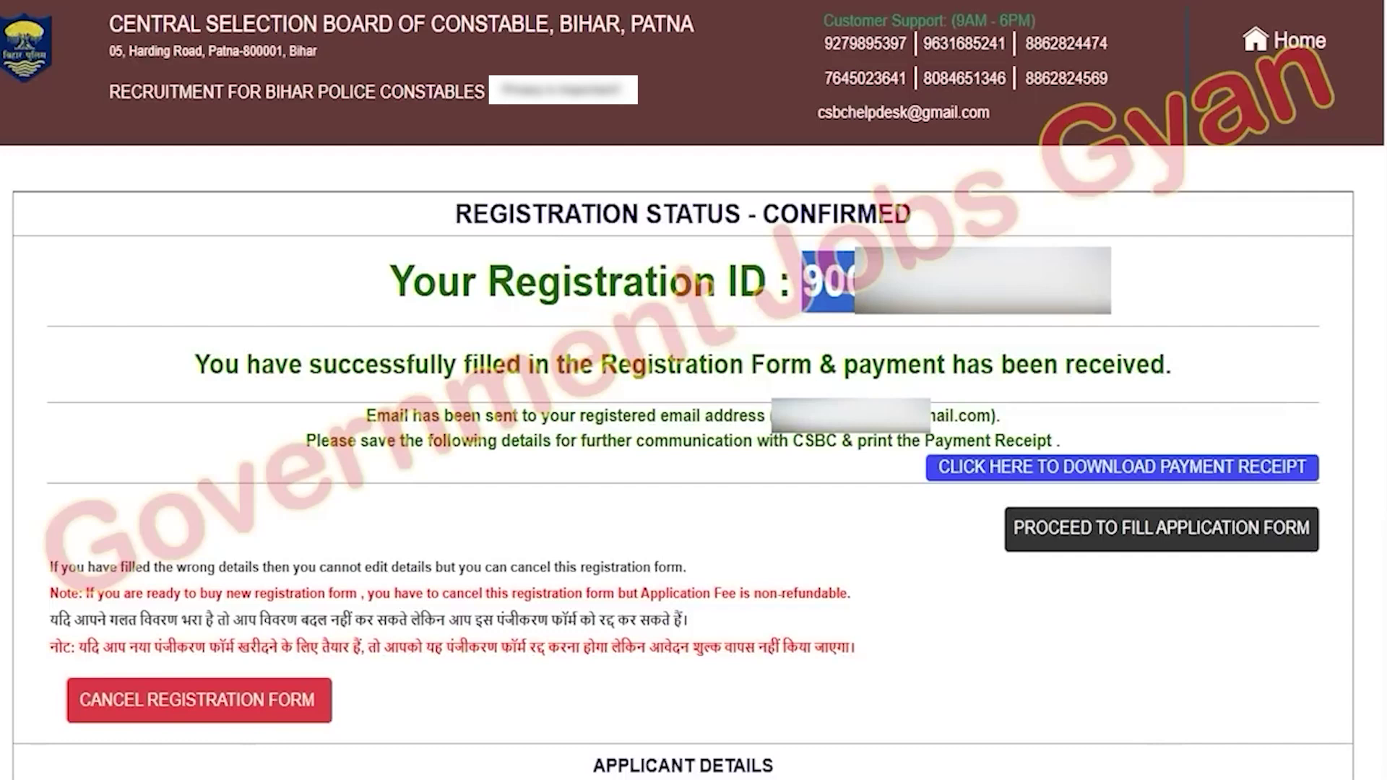
{"action": "left_click", "coordinate": [789, 443]}
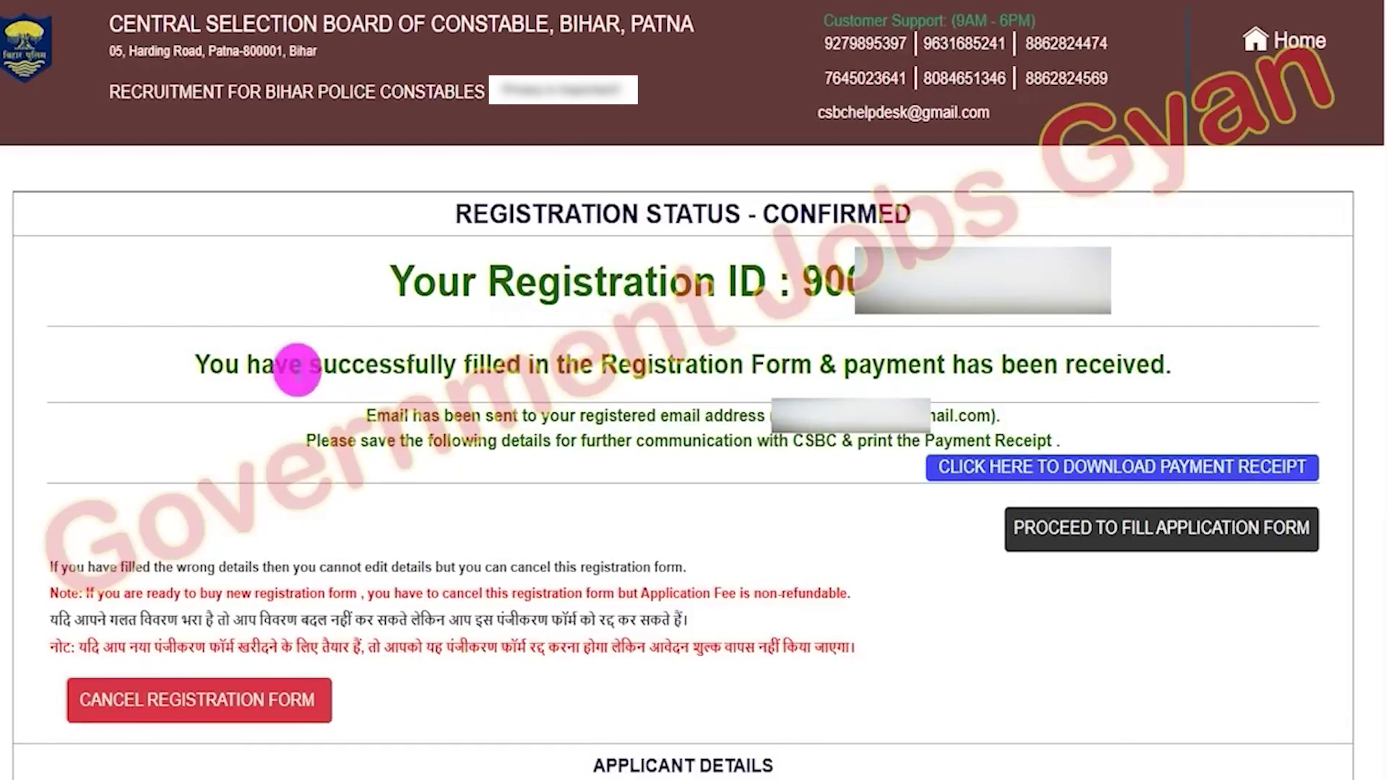
{"action": "left_click_drag", "start_coordinate": [352, 364], "coordinate": [993, 367]}
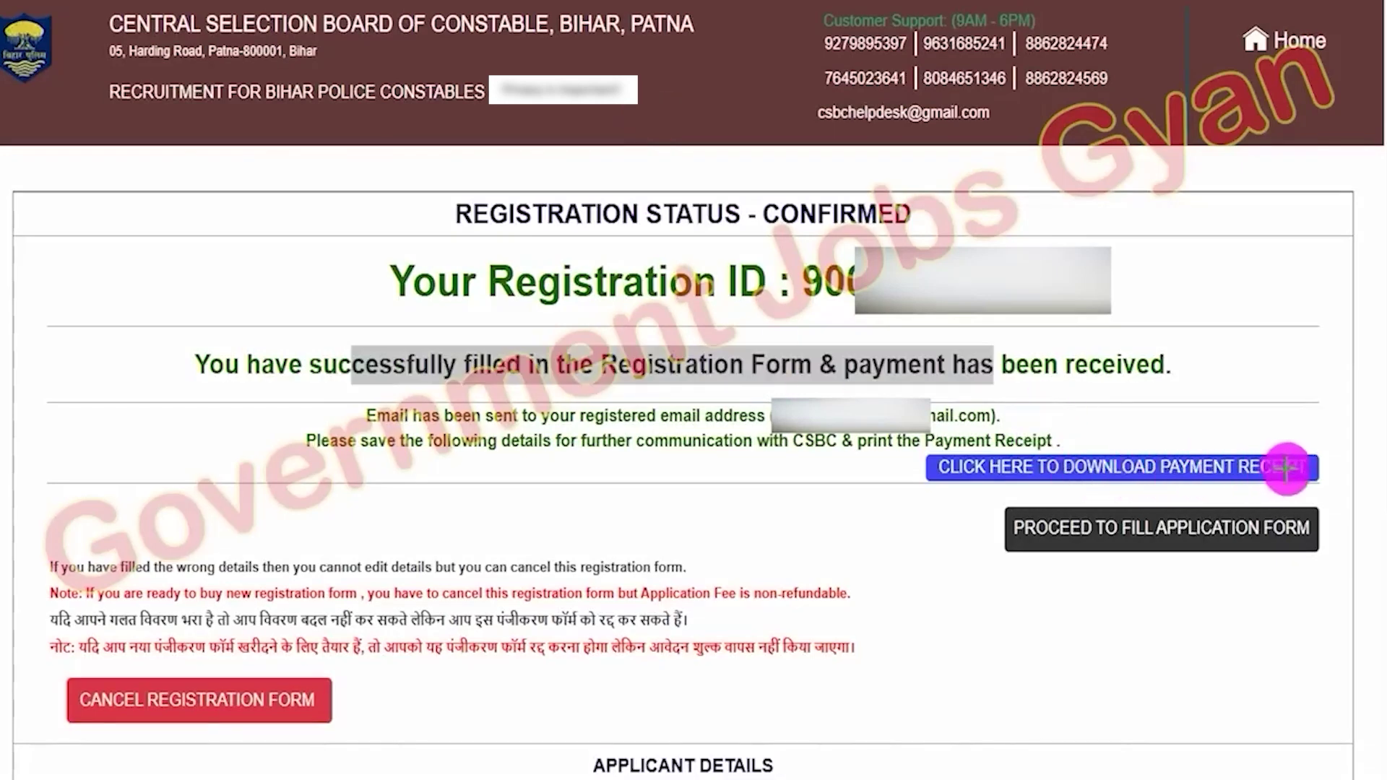
{"action": "left_click_drag", "start_coordinate": [1316, 464], "coordinate": [1361, 431]}
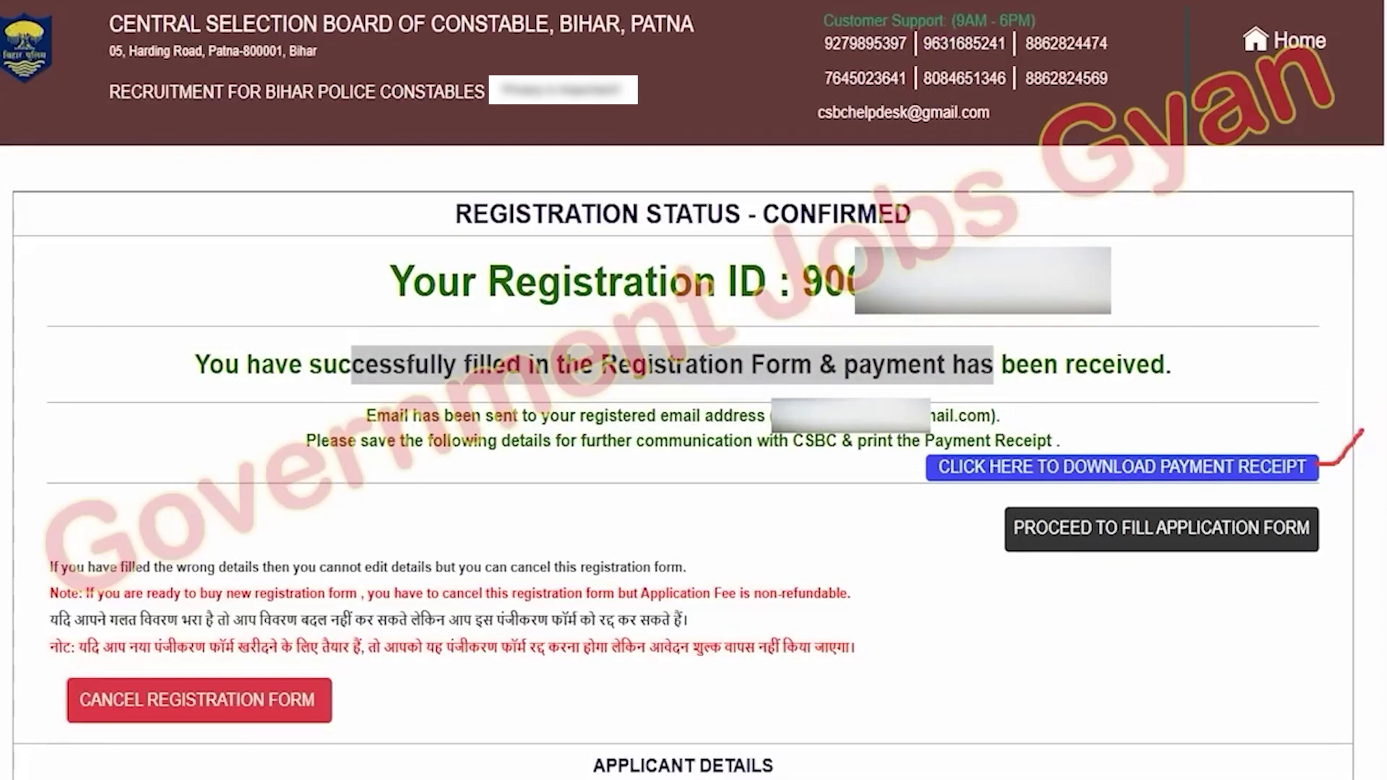
{"action": "key", "text": "Escape"}
{"action": "left_click_drag", "start_coordinate": [102, 482], "coordinate": [206, 672]}
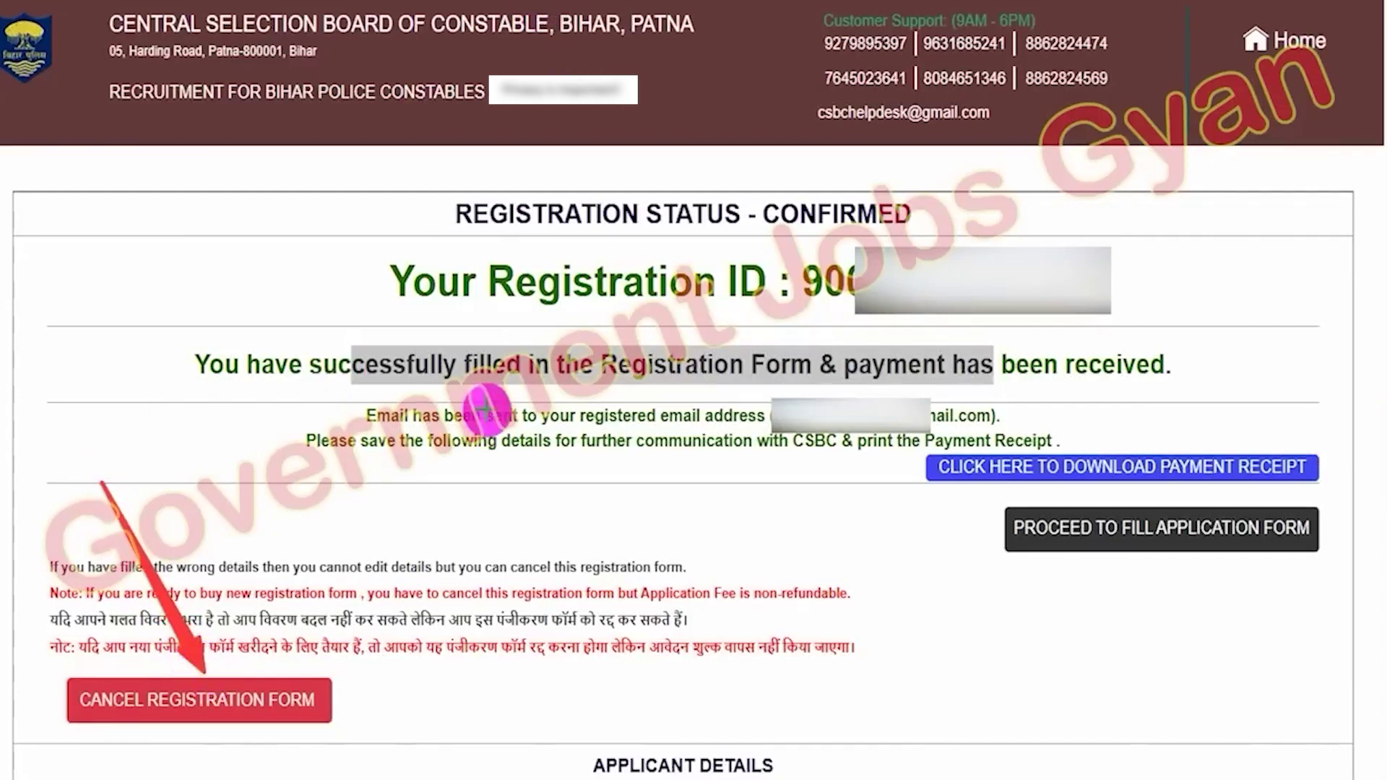
{"action": "key", "text": "Escape"}
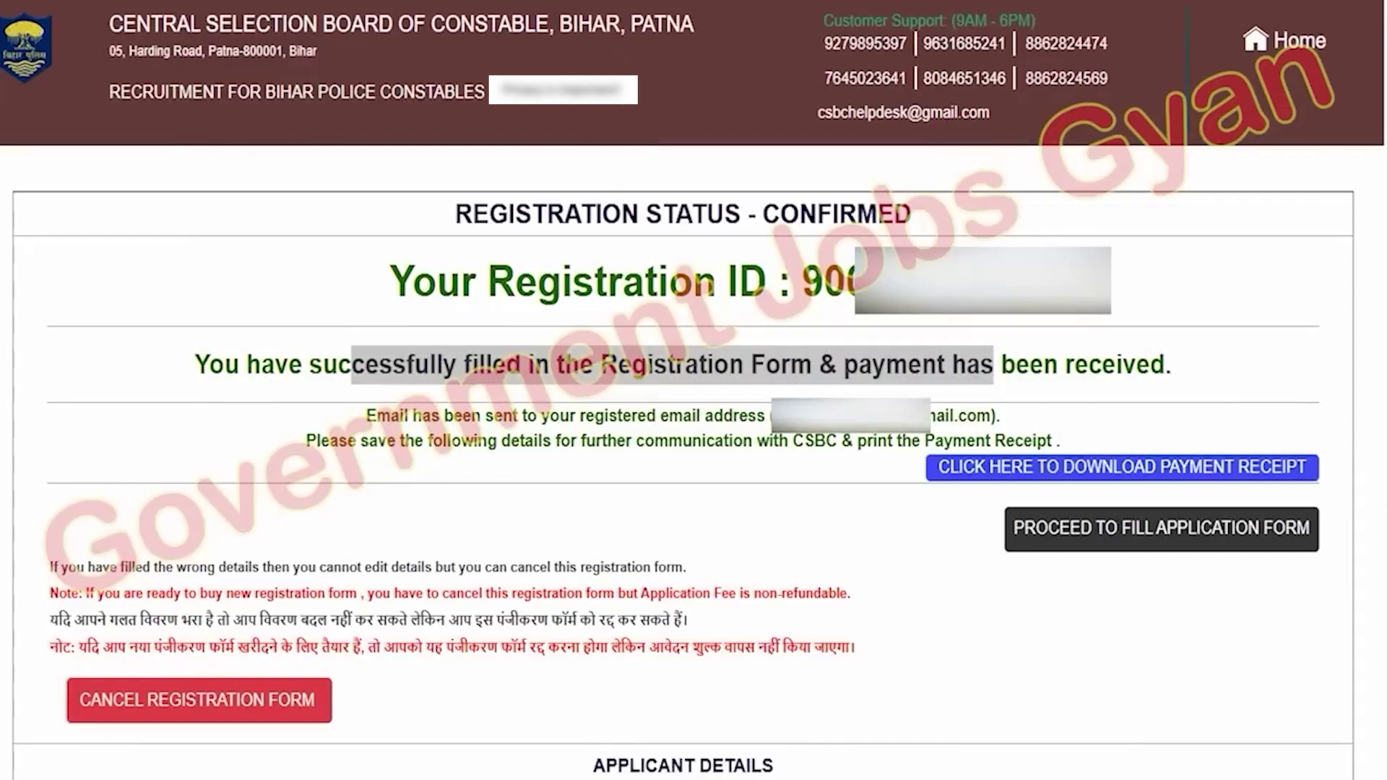
- Proceed to the application form instructions, tick the declaration (घोषणा) checkbox below them, and continue to fill the application form
{"action": "left_click_drag", "start_coordinate": [985, 491], "coordinate": [1331, 569]}
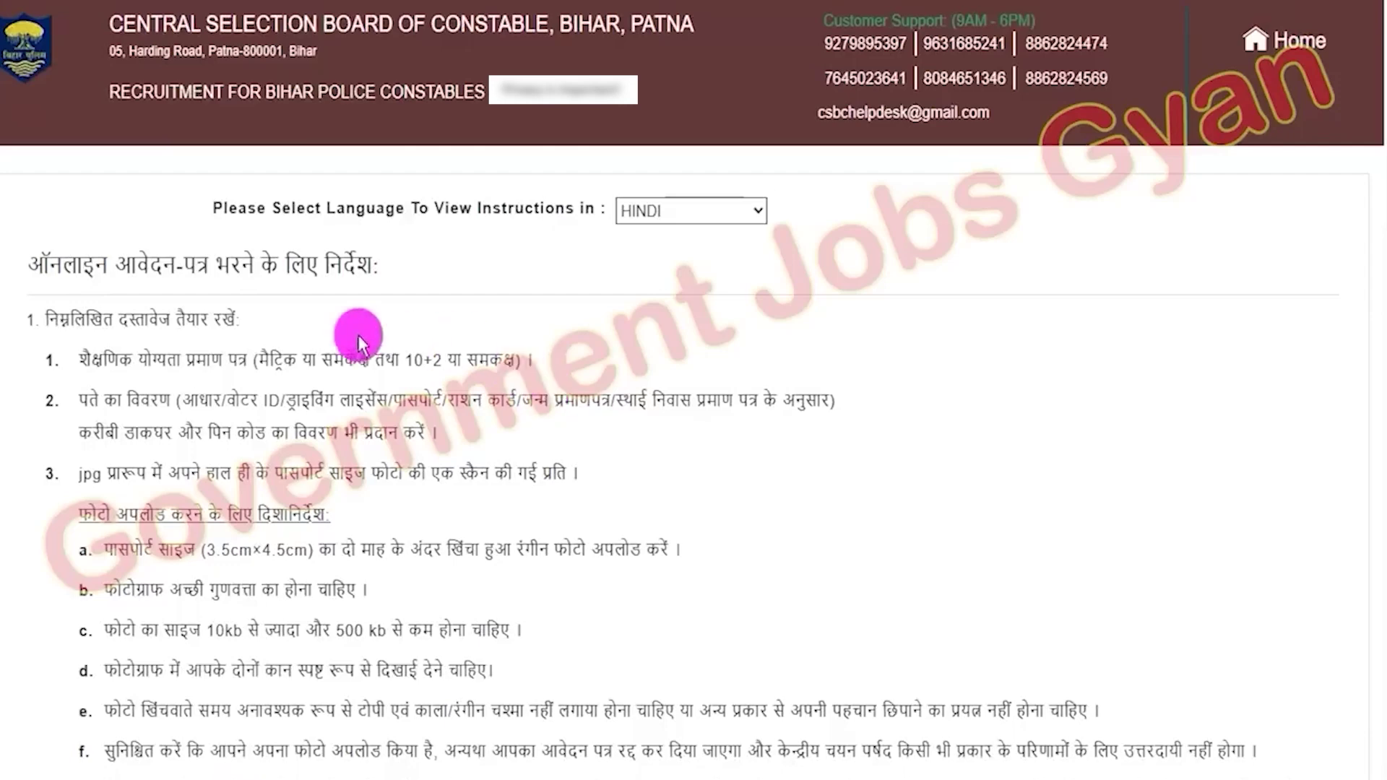
{"action": "left_click_drag", "start_coordinate": [134, 359], "coordinate": [390, 405]}
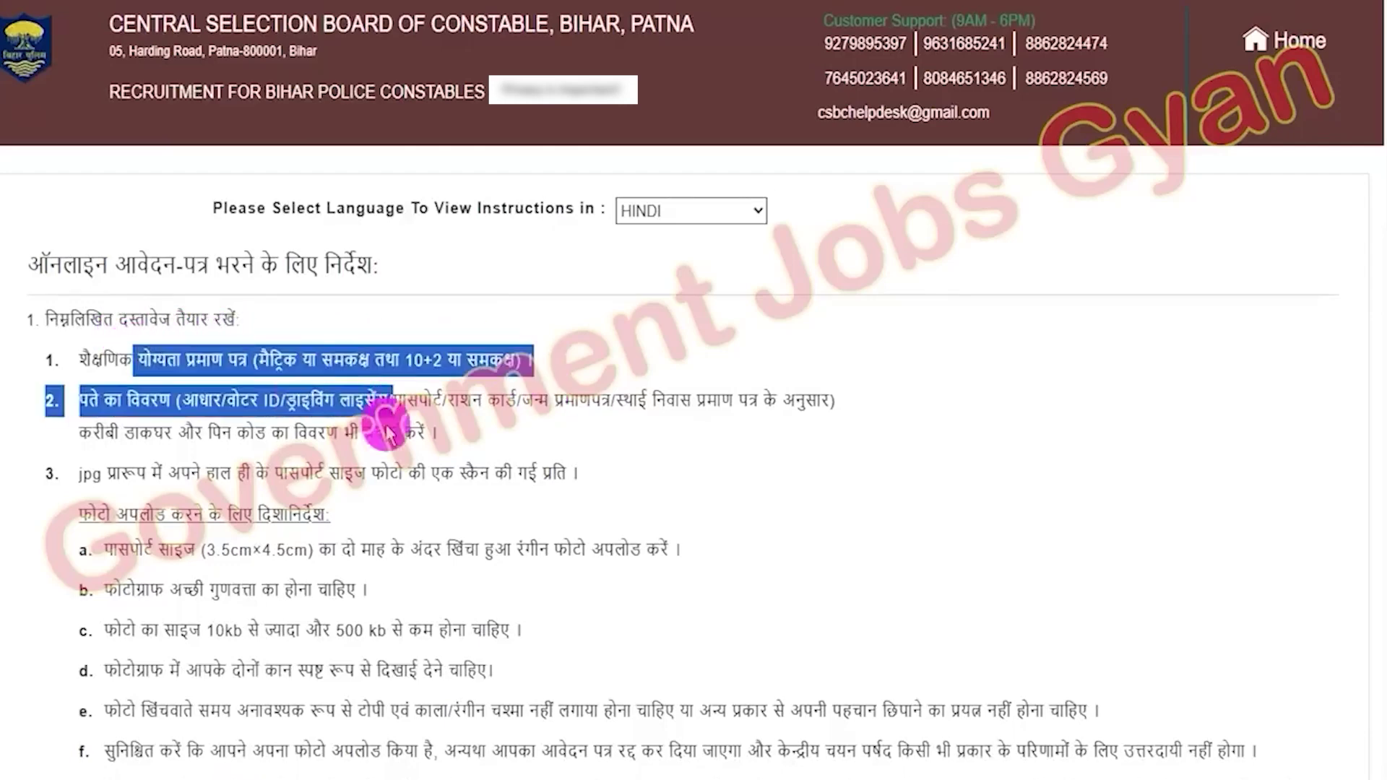
{"action": "scroll", "coordinate": [418, 433], "scroll_direction": "down", "scroll_amount": 5}
{"action": "scroll", "coordinate": [417, 433], "scroll_direction": "down", "scroll_amount": 20}
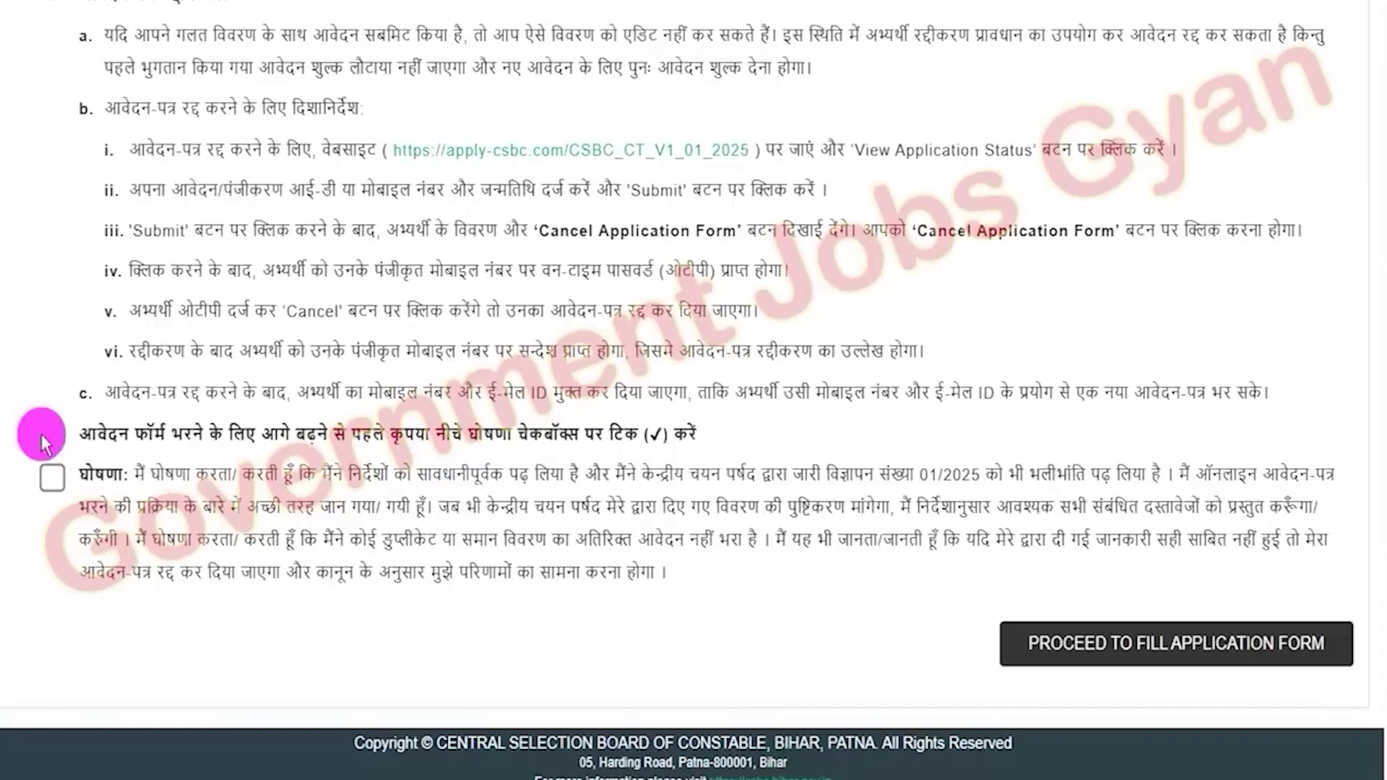
{"action": "left_click", "coordinate": [52, 478]}
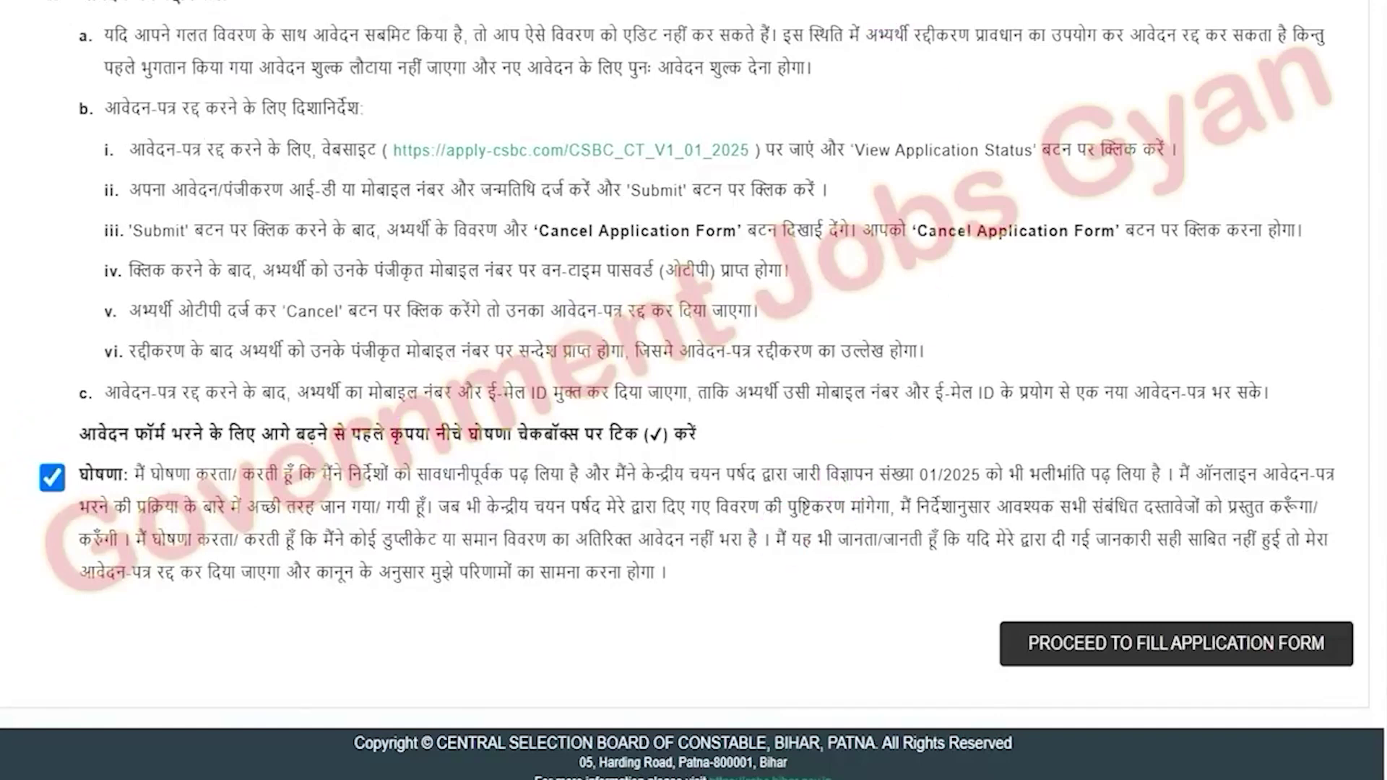
{"action": "mouse_move", "coordinate": [955, 576]}
{"action": "left_mouse_down"}
{"action": "mouse_move", "coordinate": [1279, 631]}
{"action": "mouse_move", "coordinate": [1364, 715]}
{"action": "mouse_move", "coordinate": [1368, 697]}
{"action": "left_mouse_up"}
{"action": "key", "text": "Escape"}
{"action": "left_click", "coordinate": [1080, 642]}
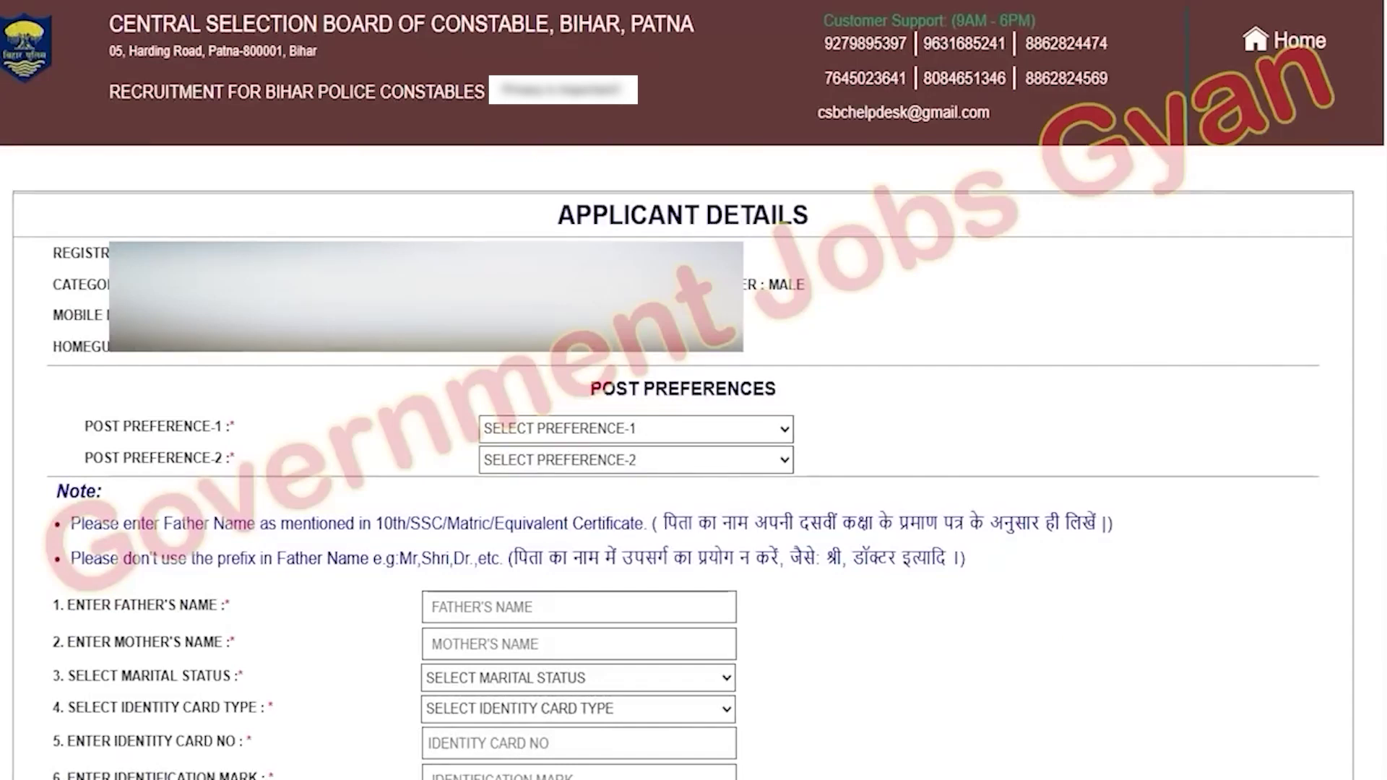
- Choose both post preferences and enter the father's name and the mother's name in the applicant details
{"action": "left_click_drag", "start_coordinate": [603, 389], "coordinate": [751, 389]}
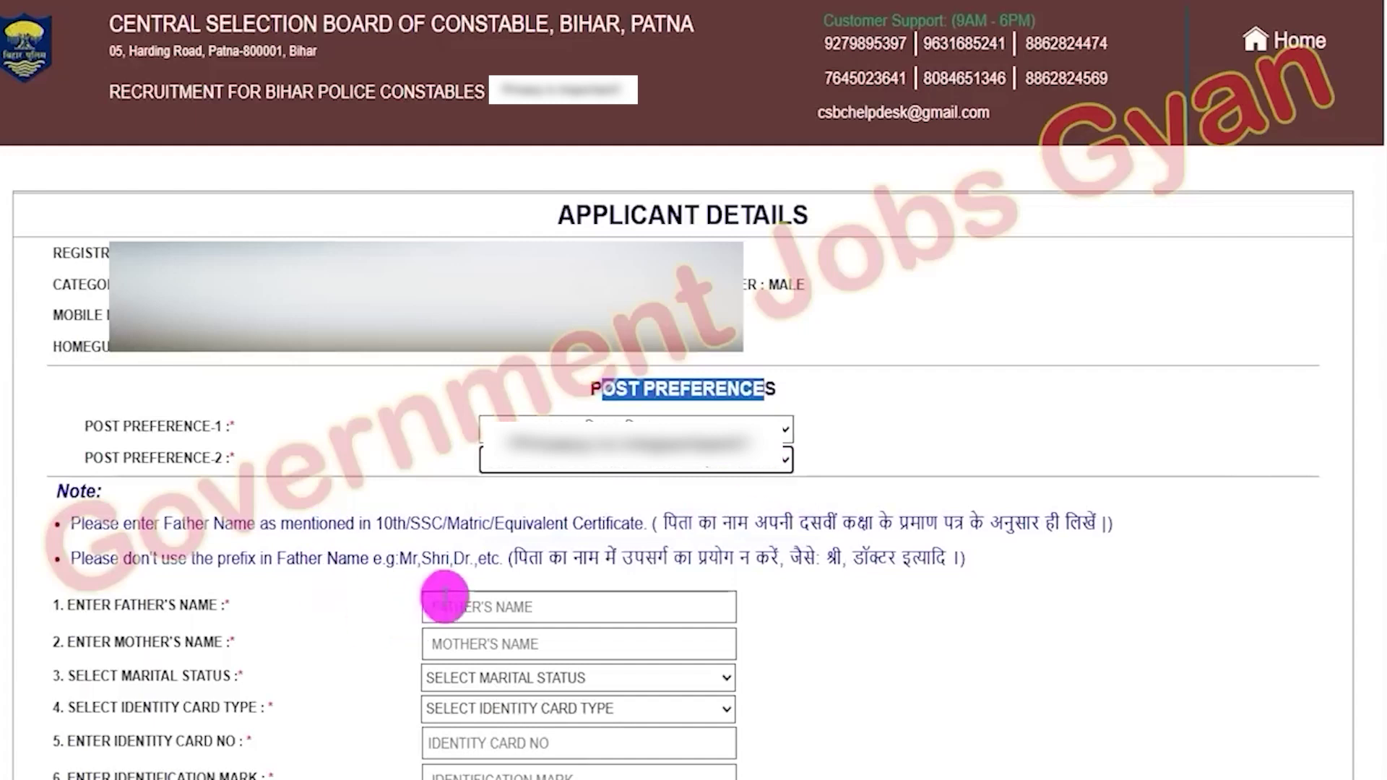
{"action": "left_click", "coordinate": [445, 603]}
{"action": "type", "text": "F"}
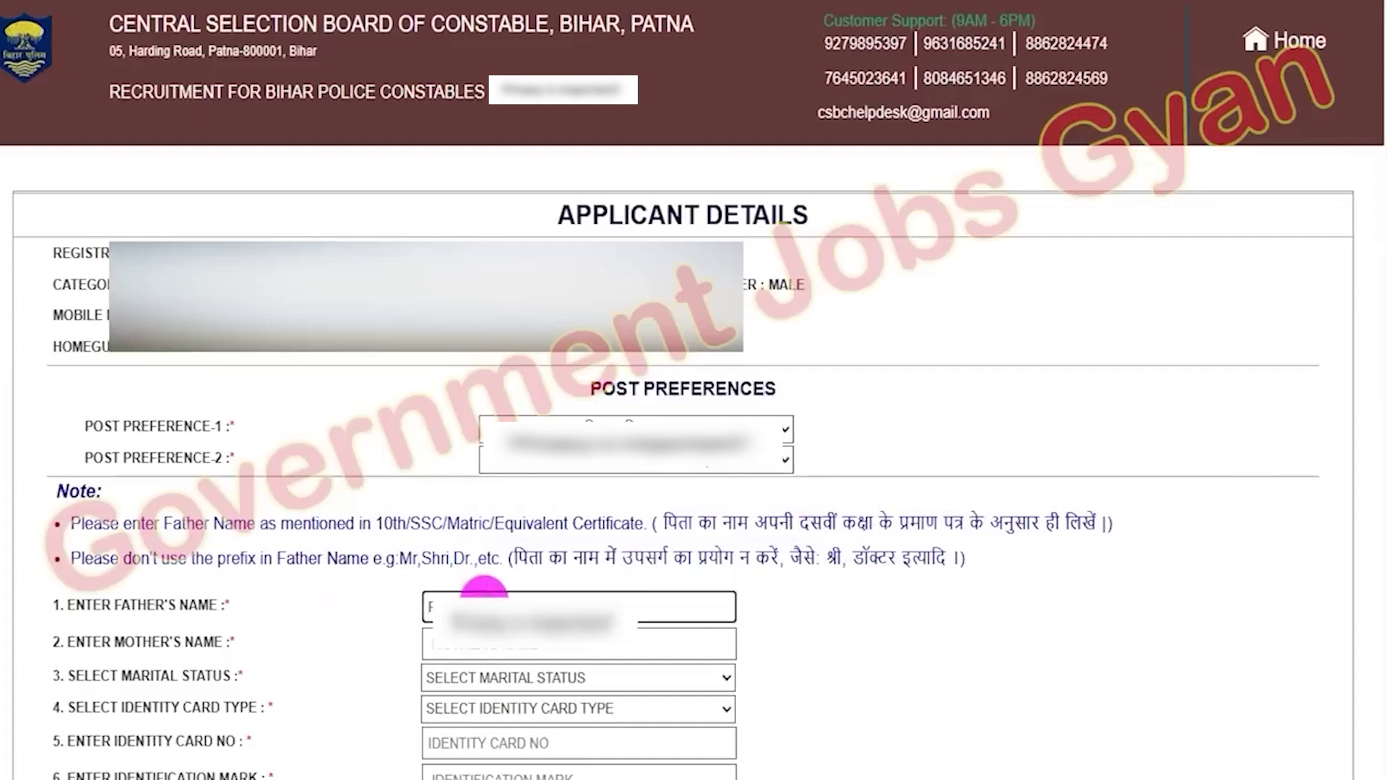
{"action": "left_click", "coordinate": [513, 650]}
{"action": "type", "text": "F"}
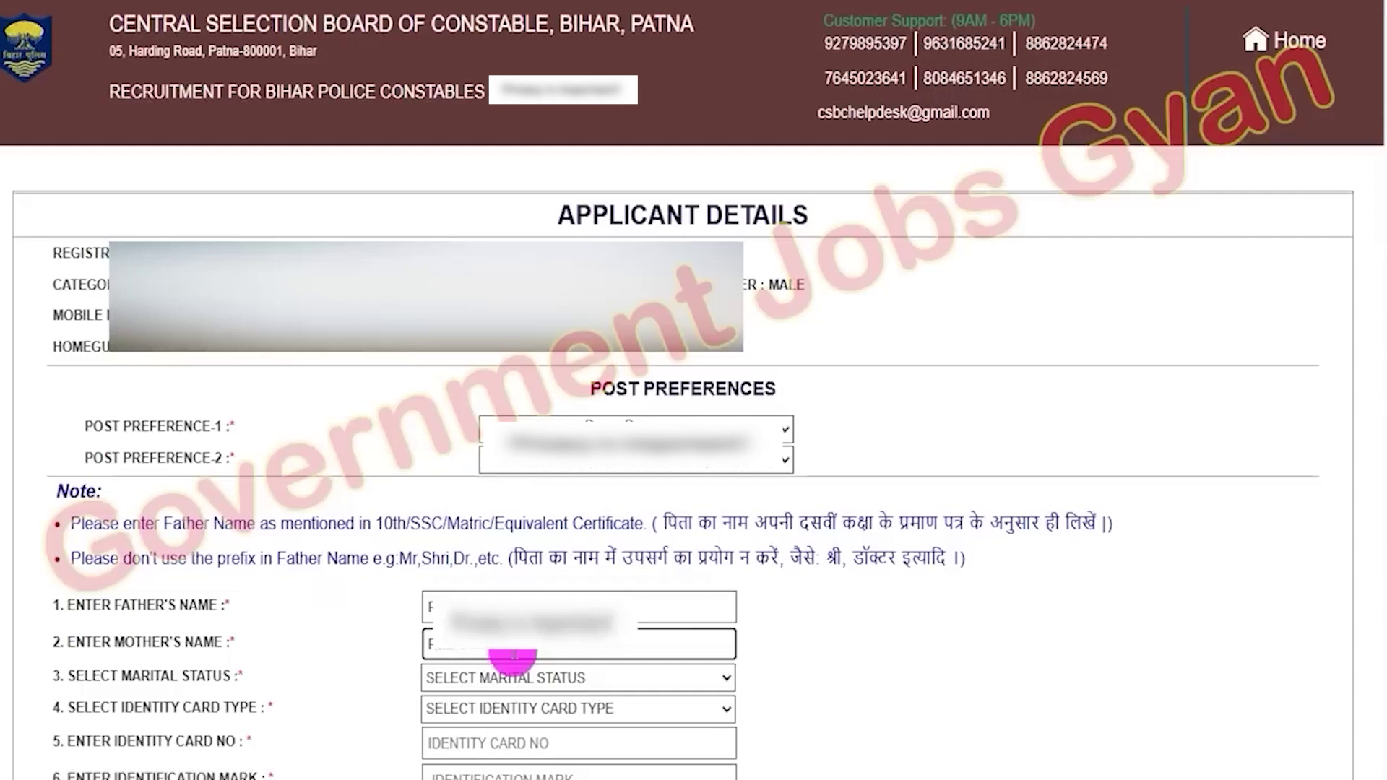
- Set the marital status to Unmarried and the identity card type to Aadhar Card
{"action": "left_click", "coordinate": [519, 679]}
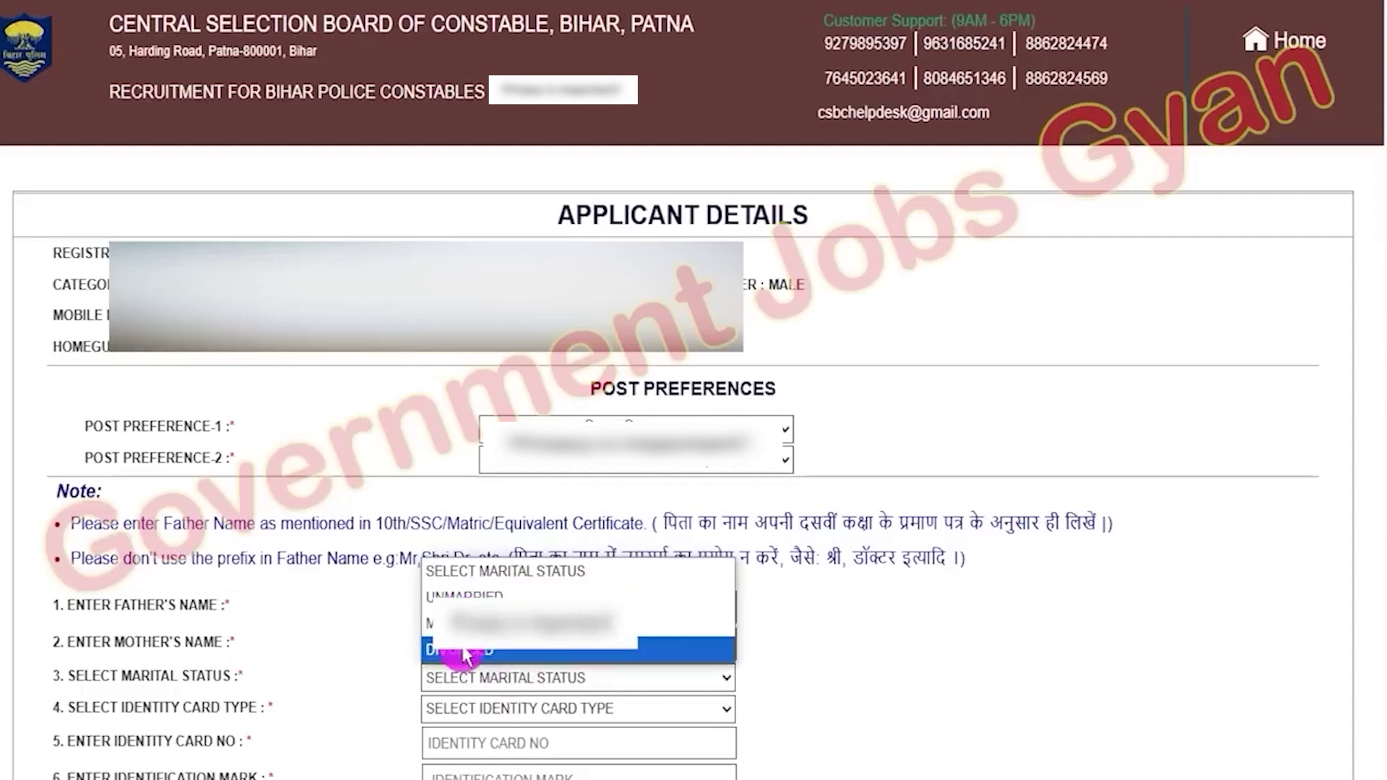
{"action": "left_click", "coordinate": [468, 594]}
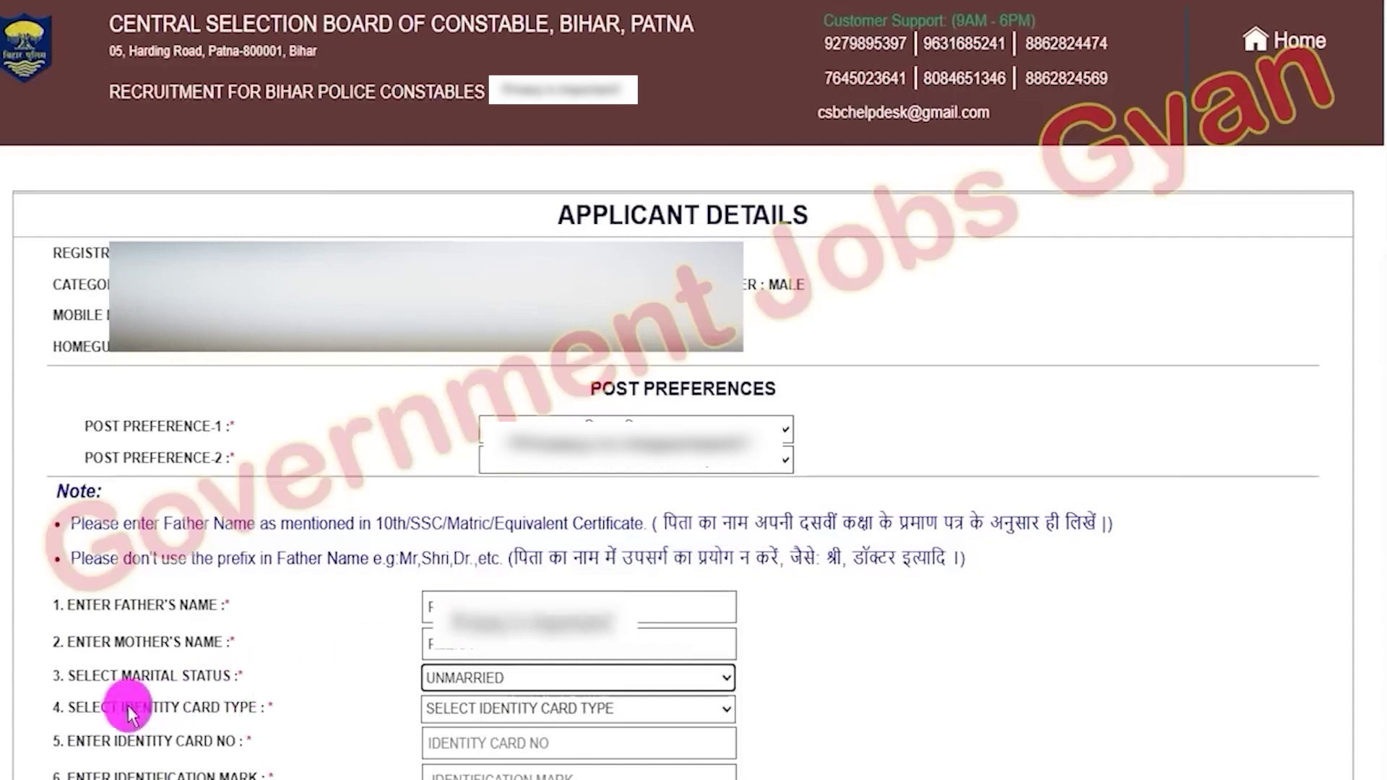
{"action": "left_click_drag", "start_coordinate": [76, 707], "coordinate": [220, 707]}
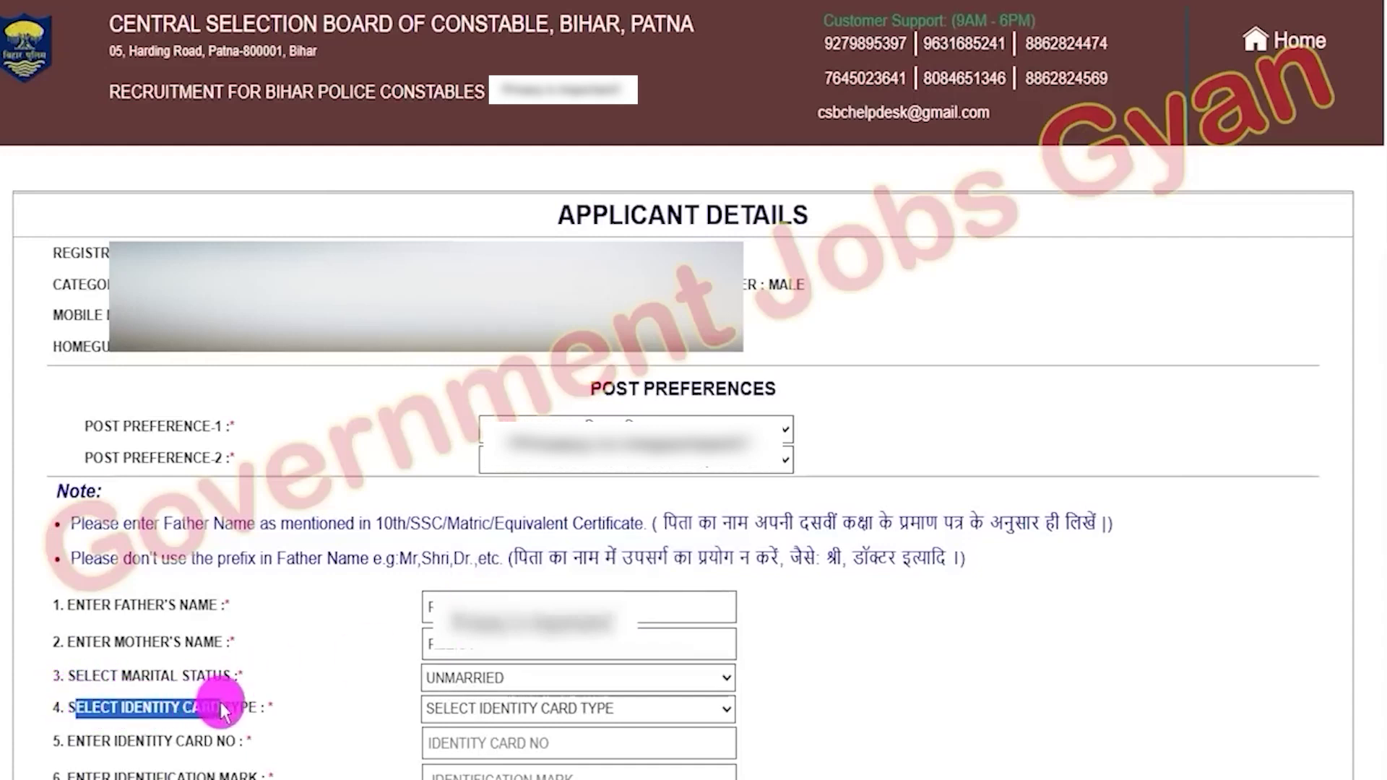
{"action": "left_click", "coordinate": [478, 711]}
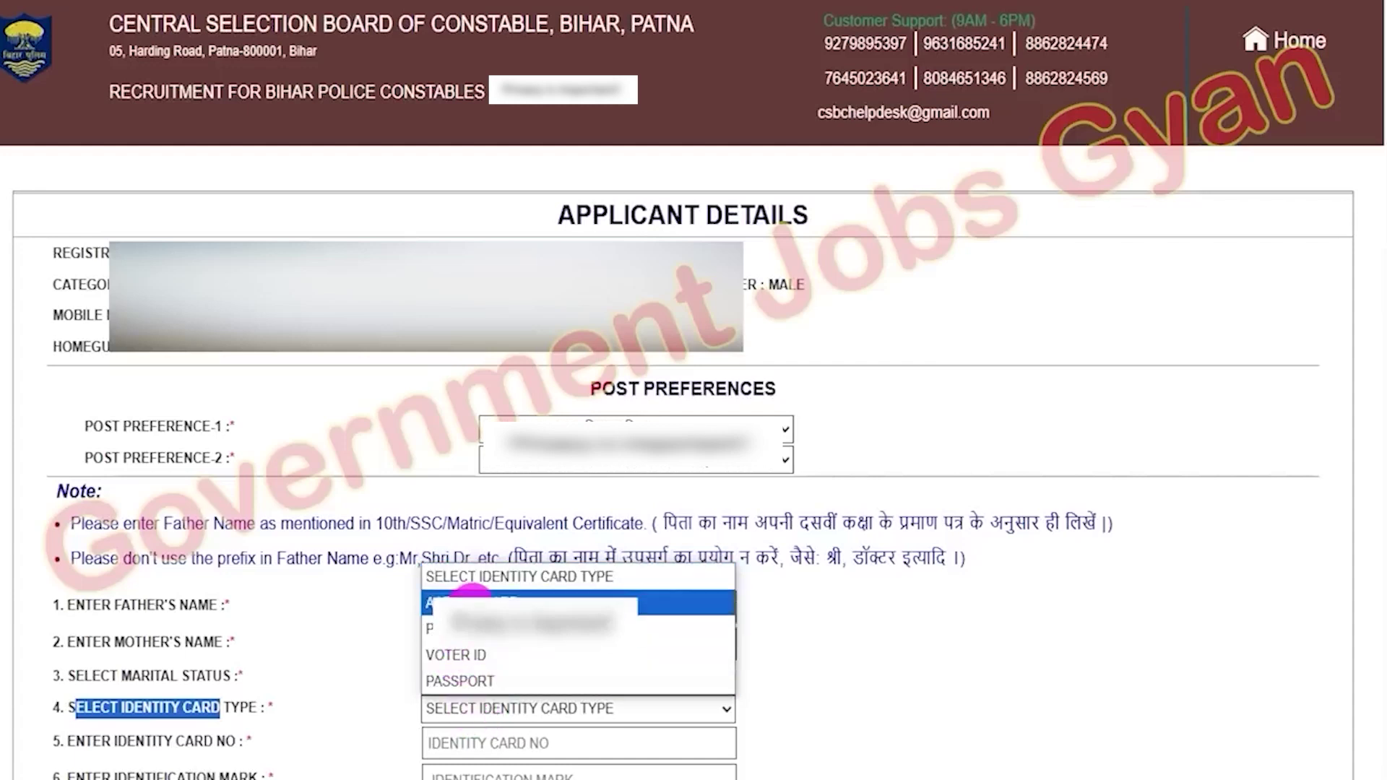
{"action": "left_click", "coordinate": [471, 599]}
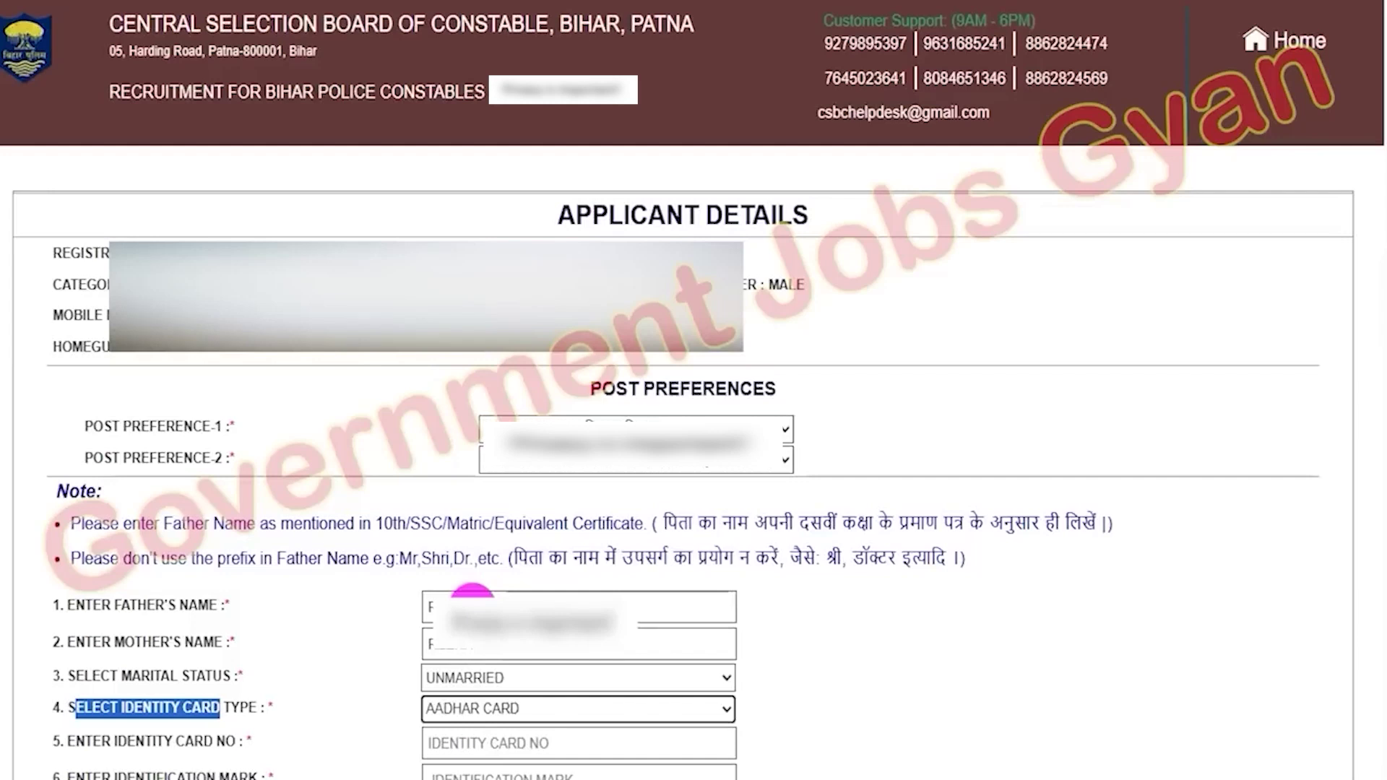
- Enter the identity card number and the identification mark of the applicant
{"action": "left_click_drag", "start_coordinate": [92, 742], "coordinate": [229, 743]}
{"action": "left_click", "coordinate": [465, 743]}
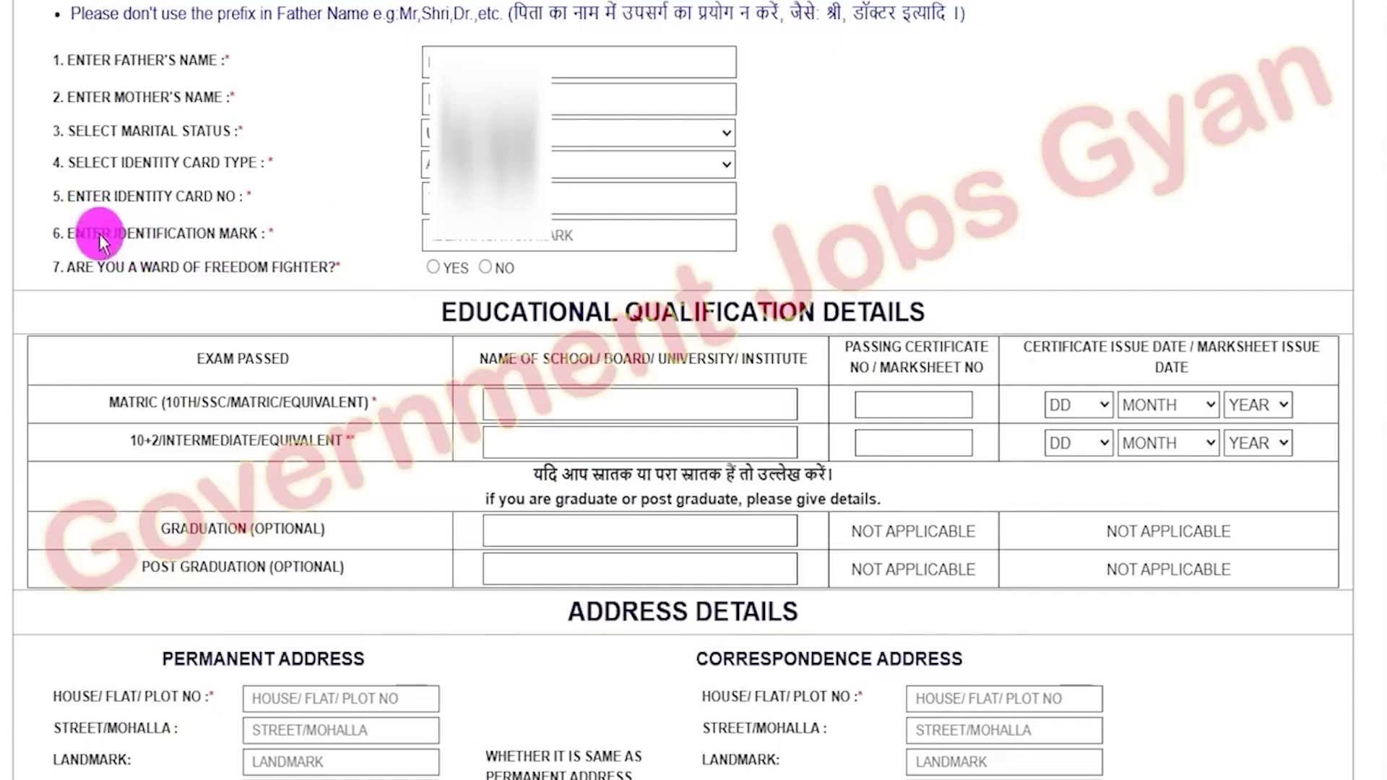
{"action": "left_click_drag", "start_coordinate": [72, 234], "coordinate": [245, 232]}
{"action": "left_click", "coordinate": [444, 236]}
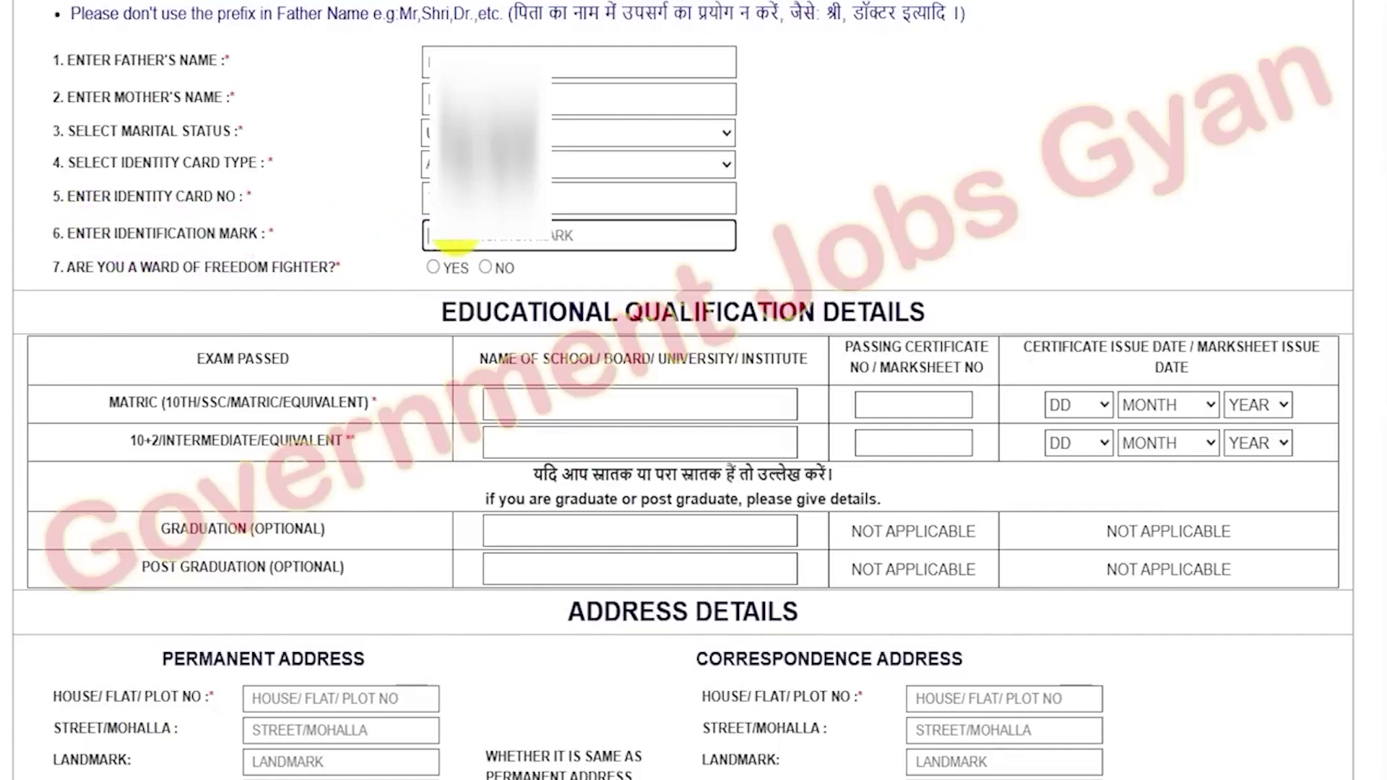
{"action": "type", "text": "M"}
- Answer Yes to the ward of freedom fighter question and look at the freedom fighter's name field and relationship options
{"action": "left_click", "coordinate": [220, 267]}
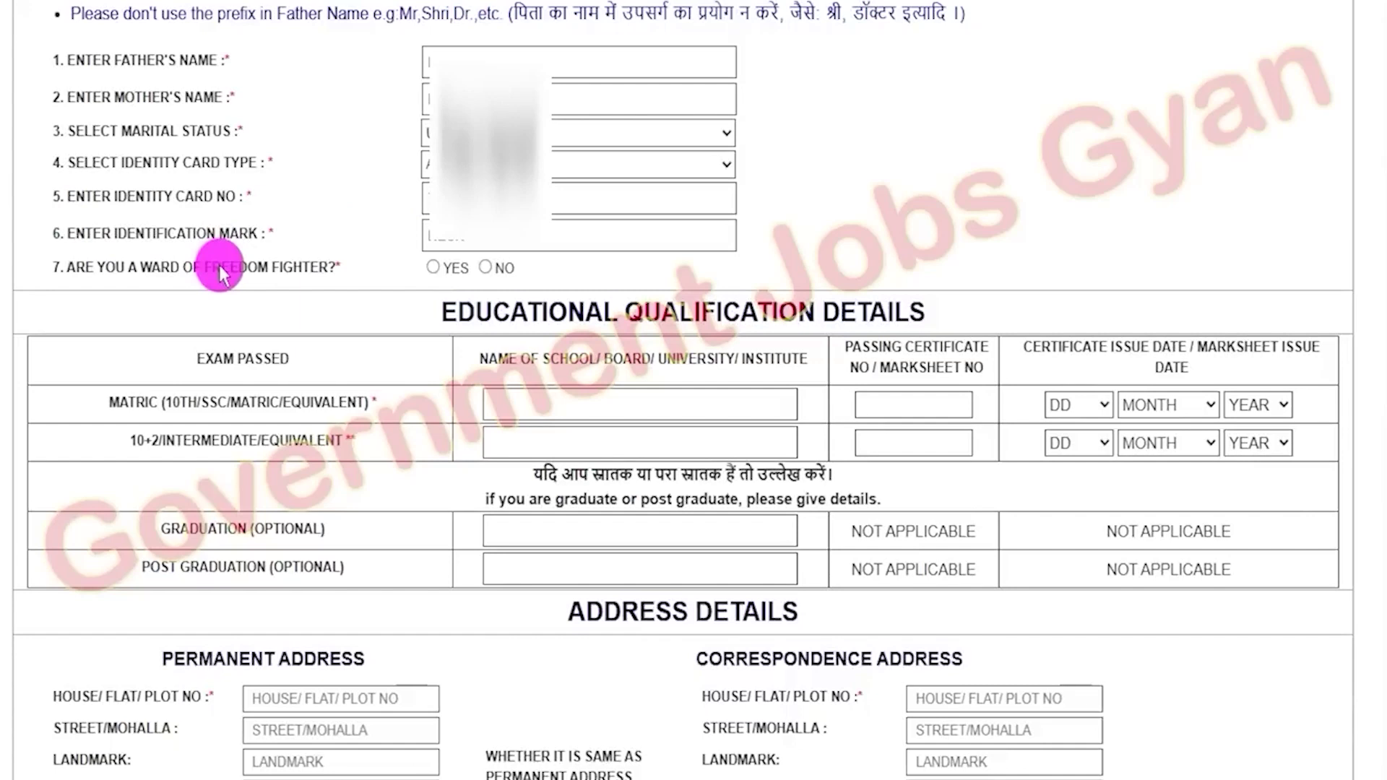
{"action": "left_click_drag", "start_coordinate": [94, 264], "coordinate": [385, 266]}
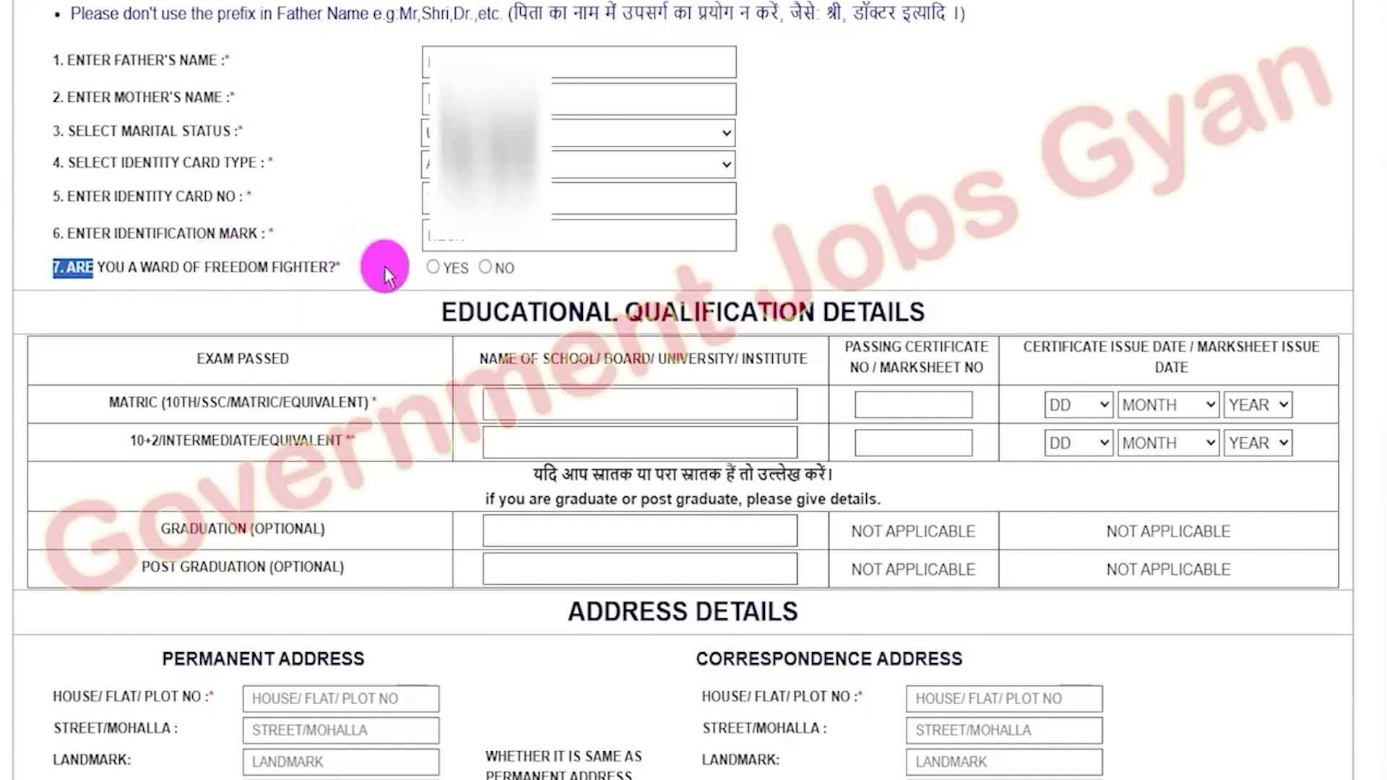
{"action": "left_click", "coordinate": [431, 267]}
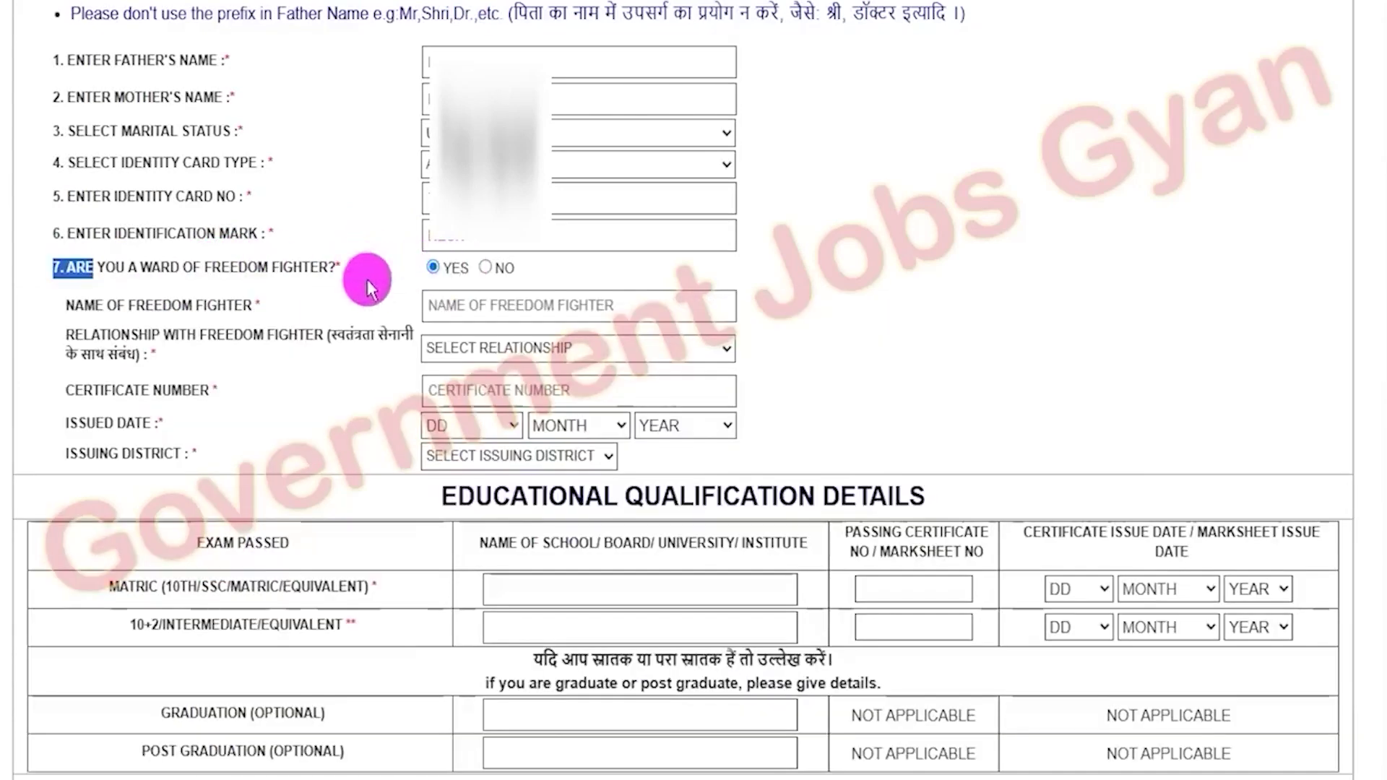
{"action": "left_click", "coordinate": [102, 308]}
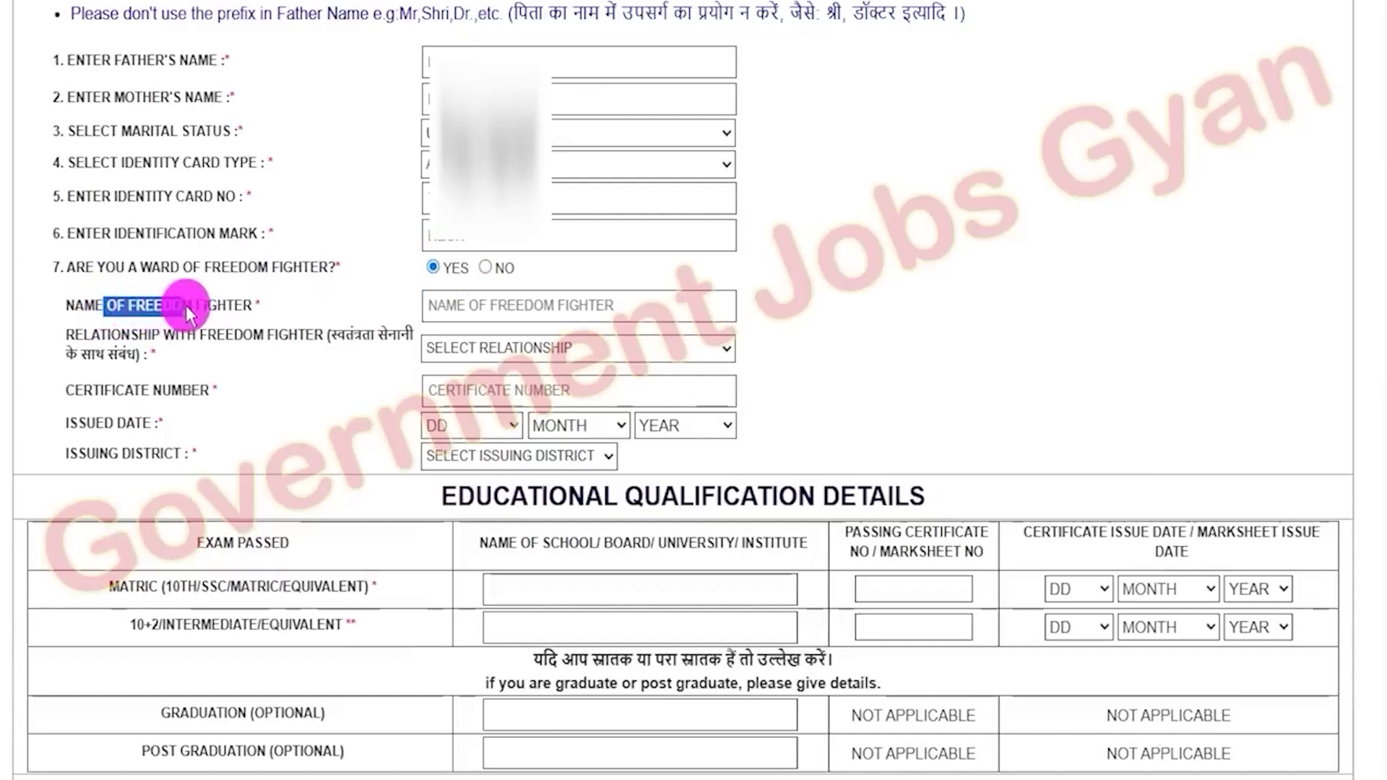
{"action": "left_click", "coordinate": [466, 306]}
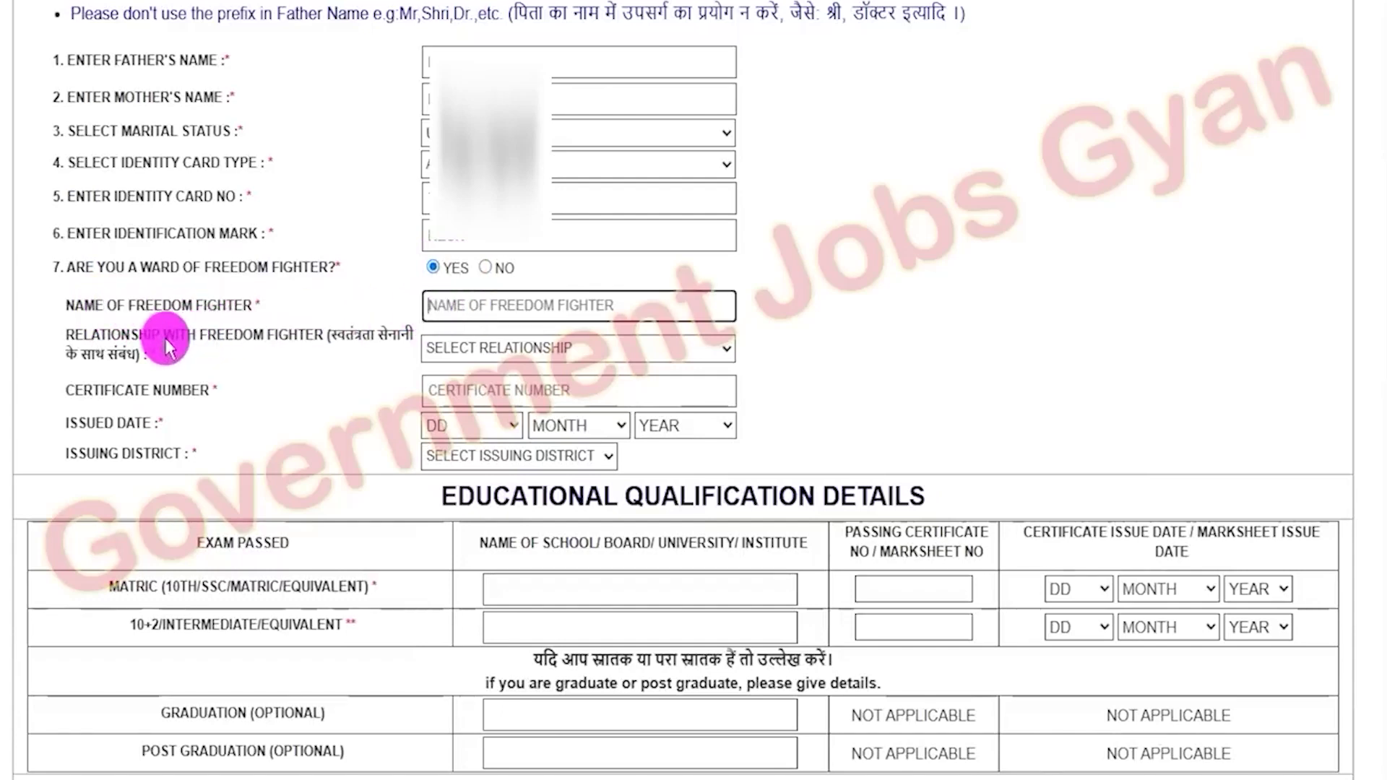
{"action": "left_click_drag", "start_coordinate": [94, 354], "coordinate": [127, 354]}
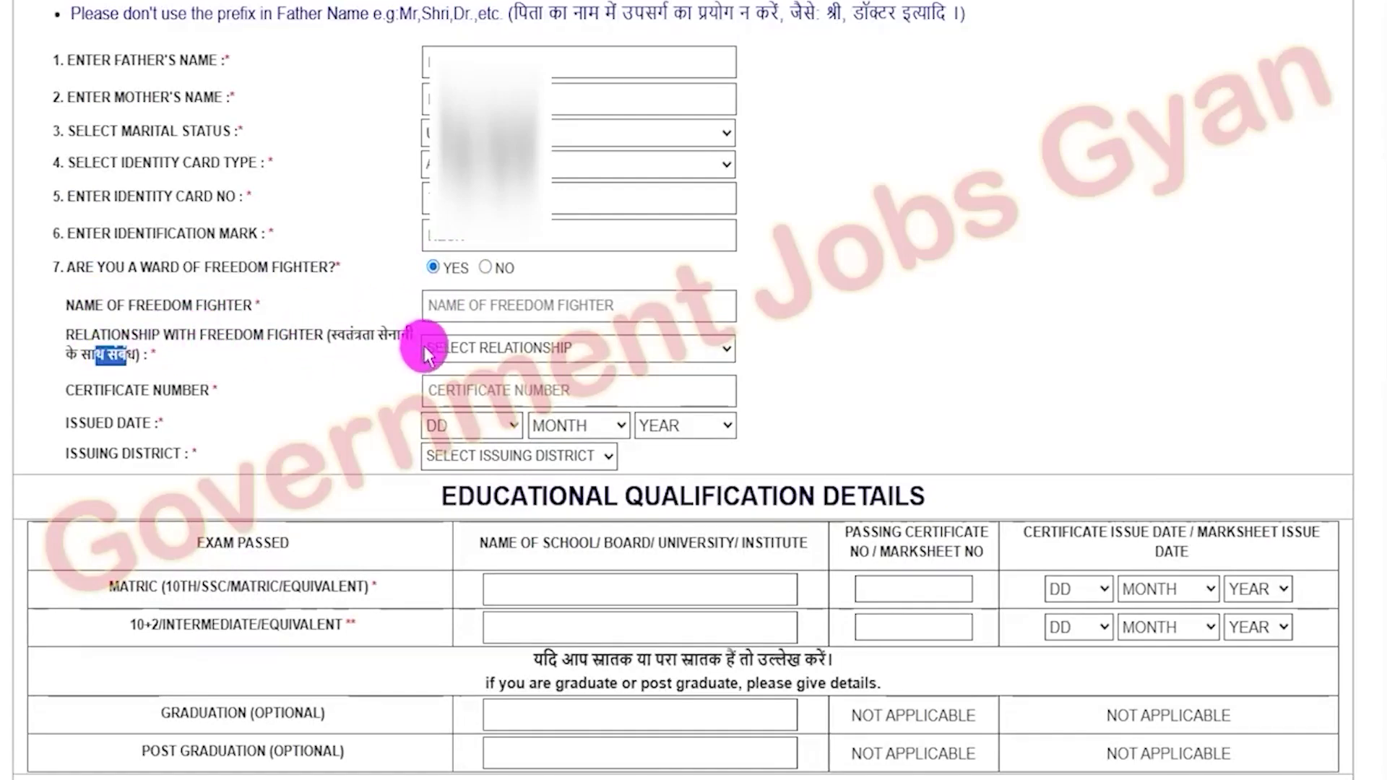
{"action": "left_click", "coordinate": [455, 351]}
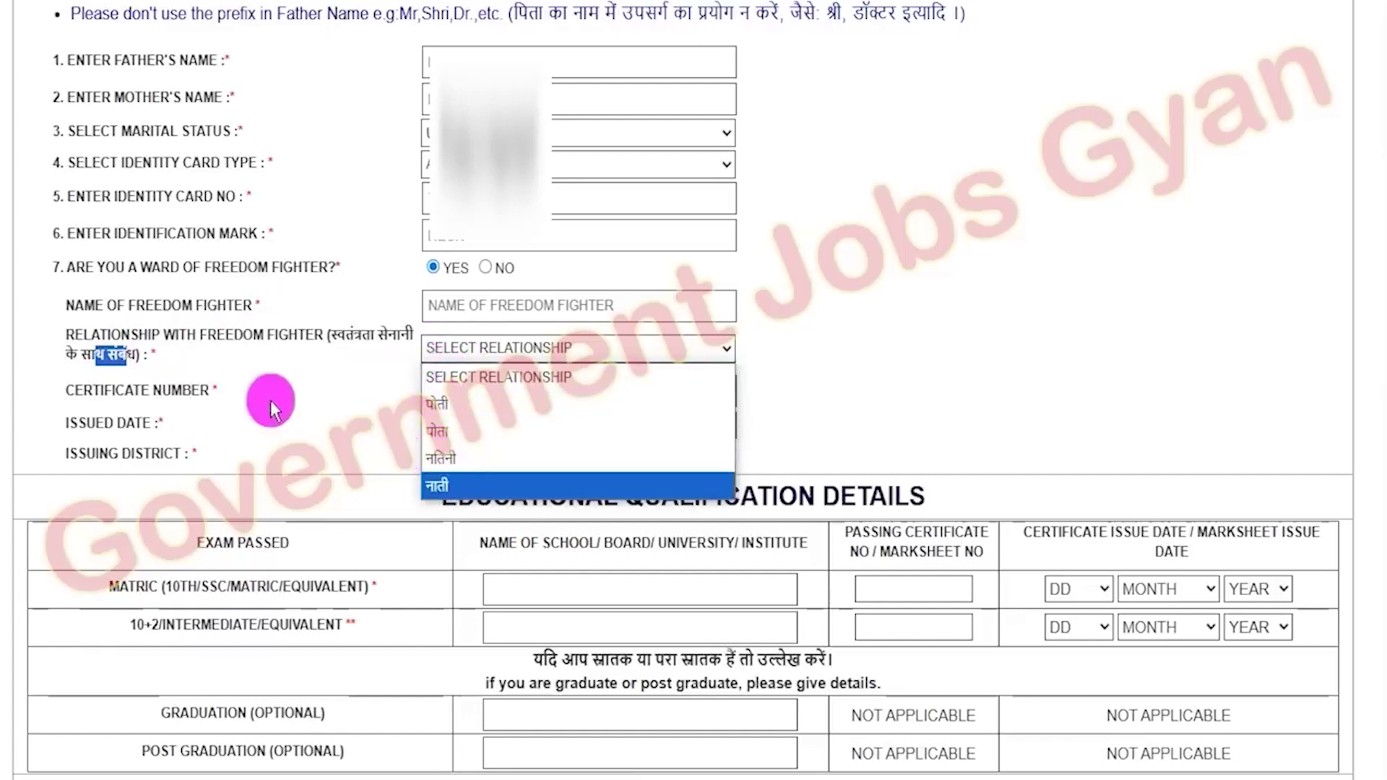
{"action": "left_click", "coordinate": [289, 390]}
- Examine the certificate number, issued date and issuing district fields required from a freedom fighter's ward
{"action": "left_click_drag", "start_coordinate": [198, 391], "coordinate": [133, 391]}
{"action": "left_click", "coordinate": [437, 394]}
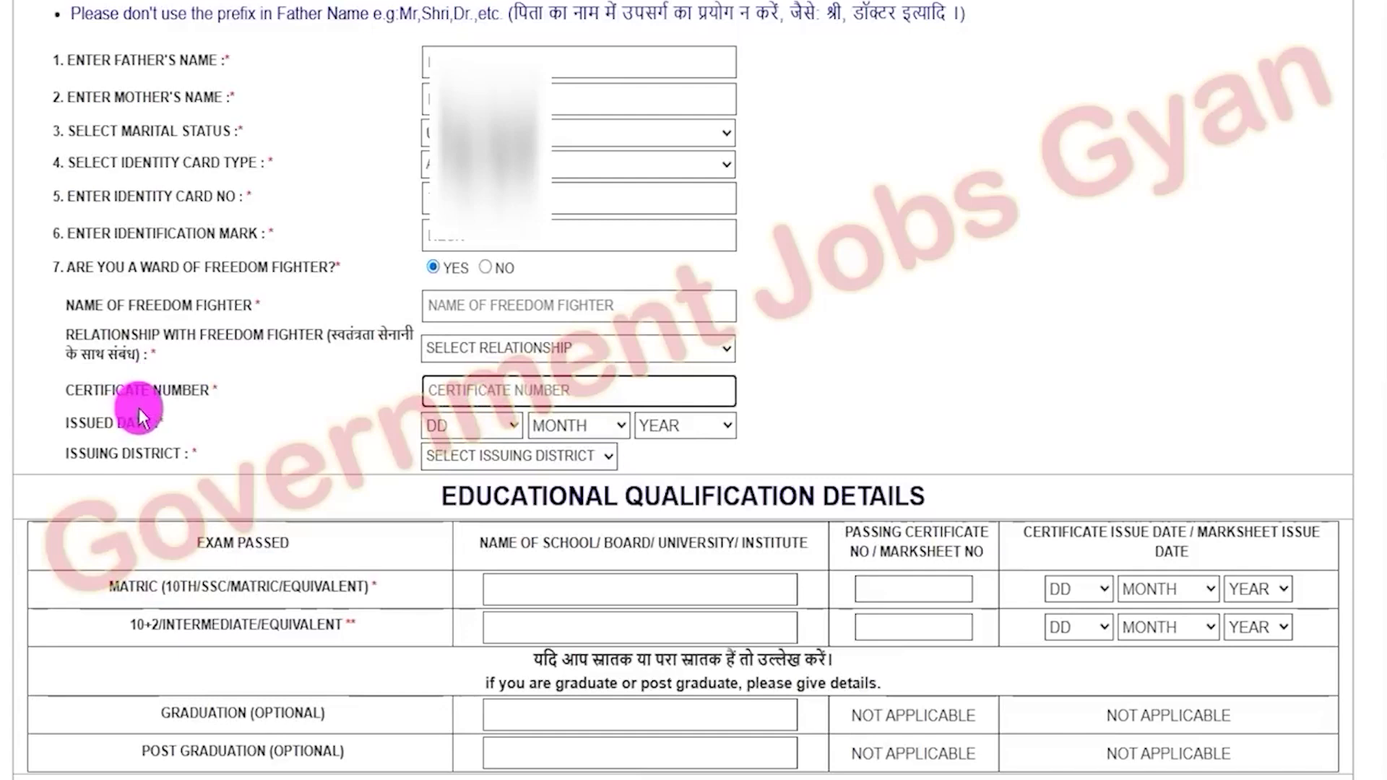
{"action": "left_click_drag", "start_coordinate": [64, 424], "coordinate": [197, 454]}
{"action": "left_click", "coordinate": [402, 427]}
{"action": "left_click", "coordinate": [556, 426]}
{"action": "left_click", "coordinate": [652, 425]}
{"action": "left_click", "coordinate": [492, 455]}
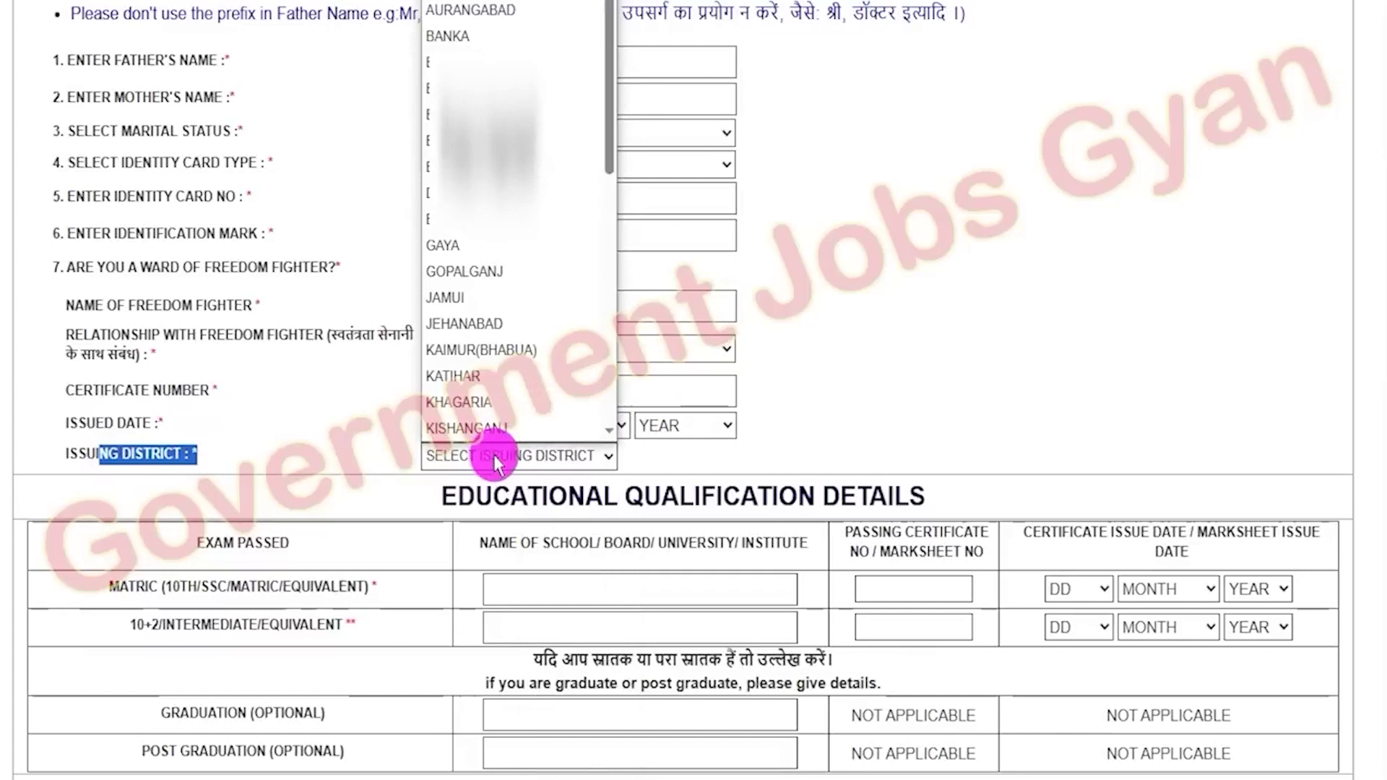
{"action": "left_click", "coordinate": [245, 445]}
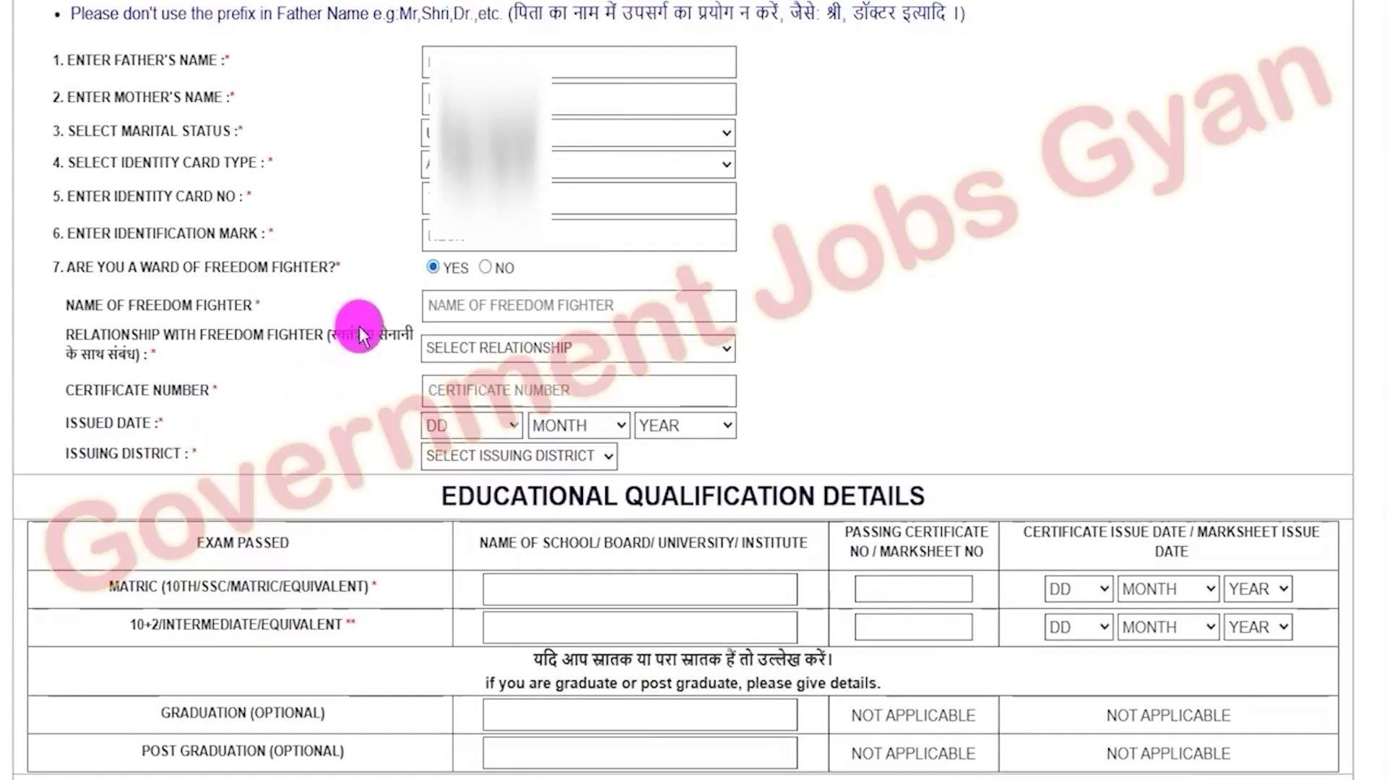
- Set the answer to the ward of freedom fighter question to No
{"action": "left_click_drag", "start_coordinate": [210, 268], "coordinate": [292, 269]}
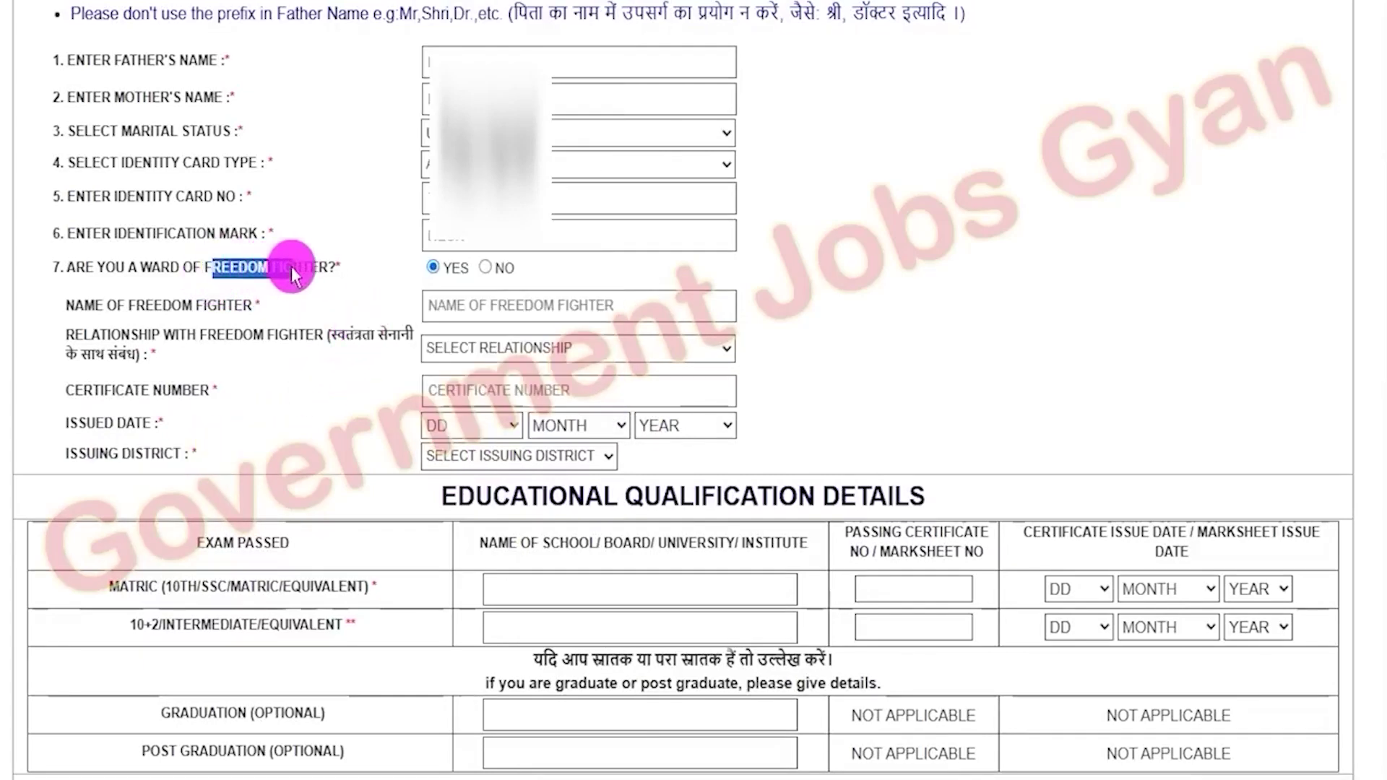
{"action": "left_click", "coordinate": [485, 267]}
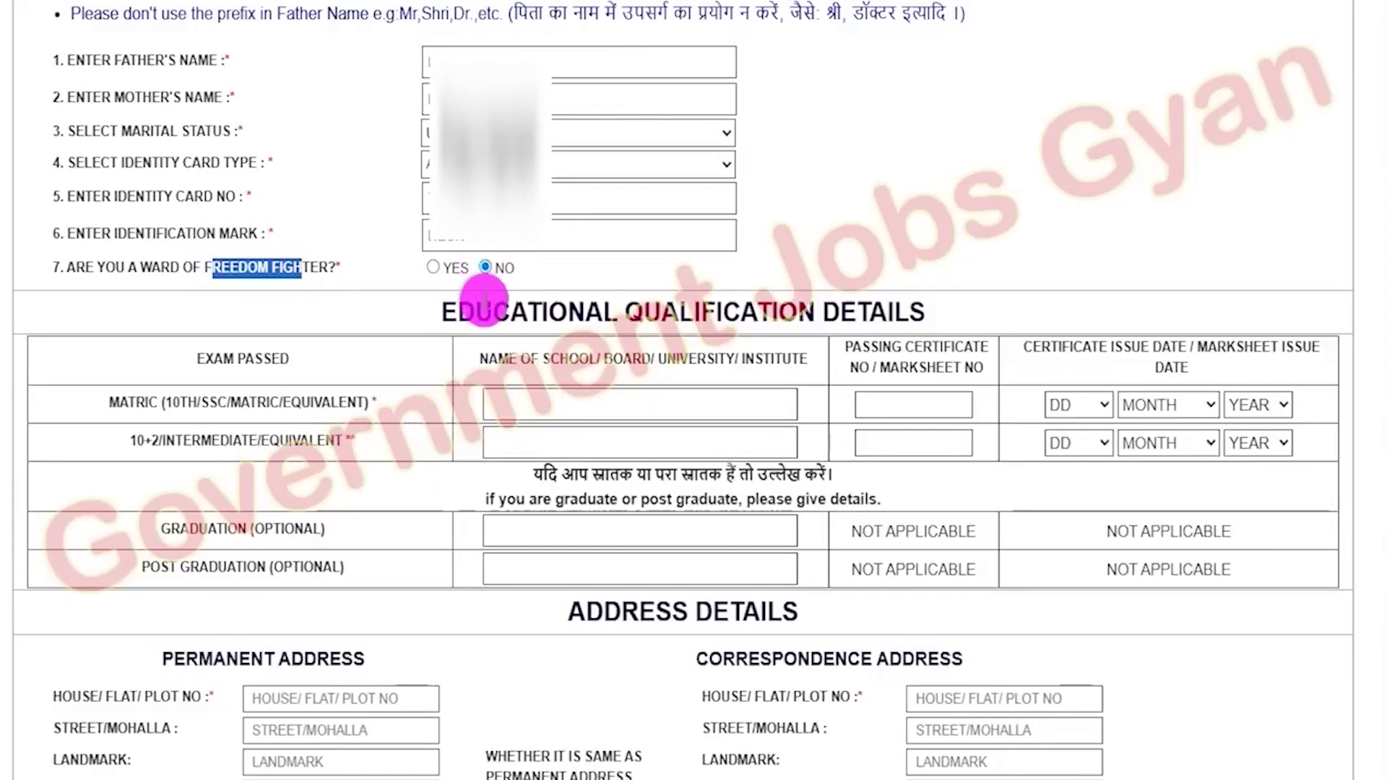
- Enter the school or board name and the passing certificate or marksheet number for the Matric exam
{"action": "left_click_drag", "start_coordinate": [442, 307], "coordinate": [925, 306]}
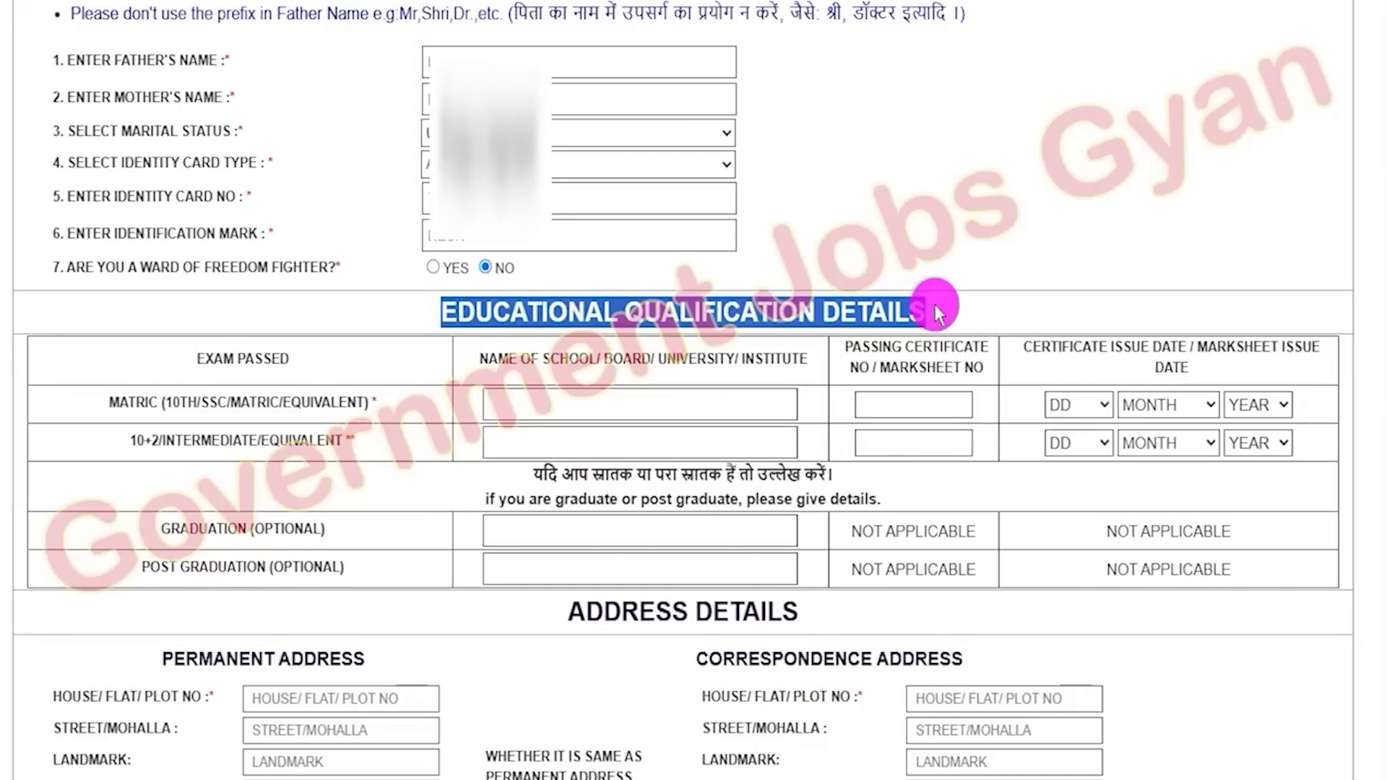
{"action": "left_click_drag", "start_coordinate": [190, 402], "coordinate": [322, 402]}
{"action": "left_click", "coordinate": [556, 402]}
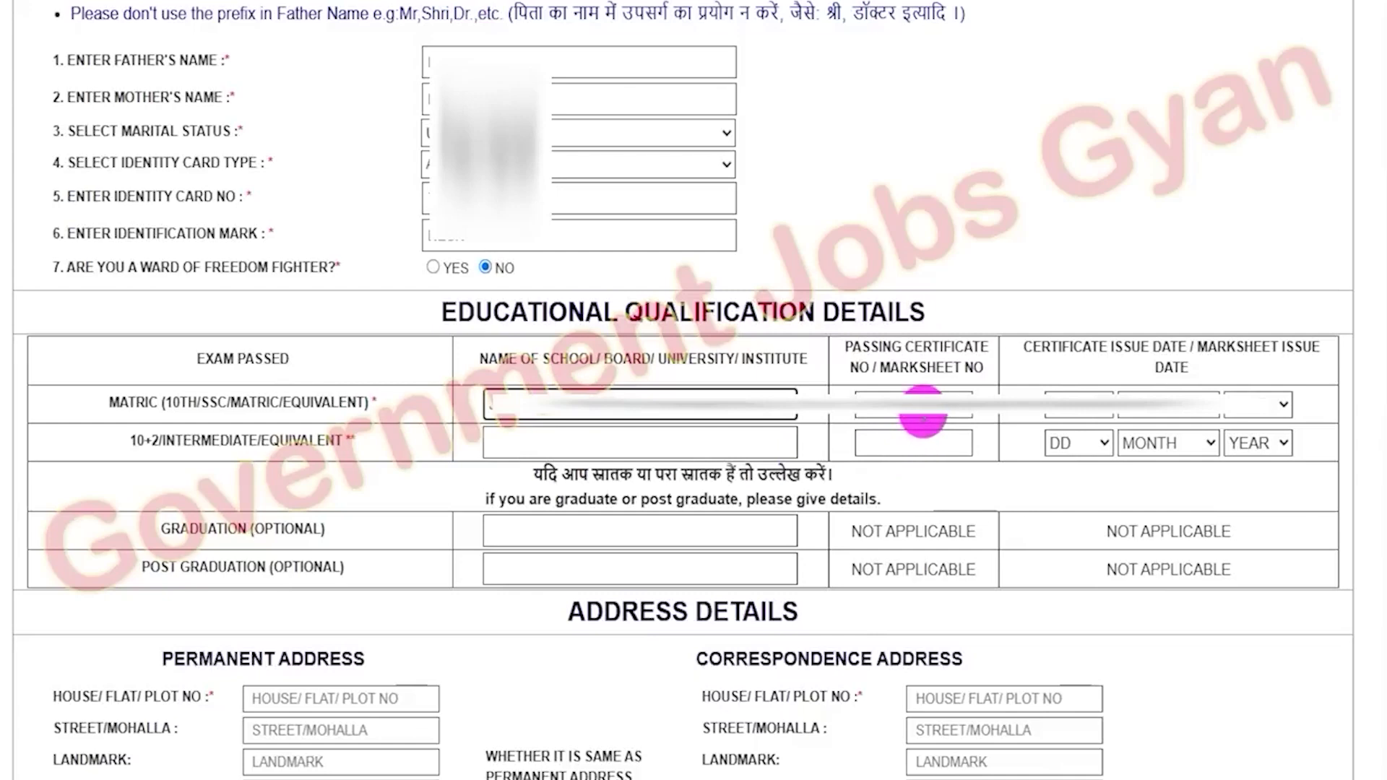
{"action": "left_click", "coordinate": [923, 417]}
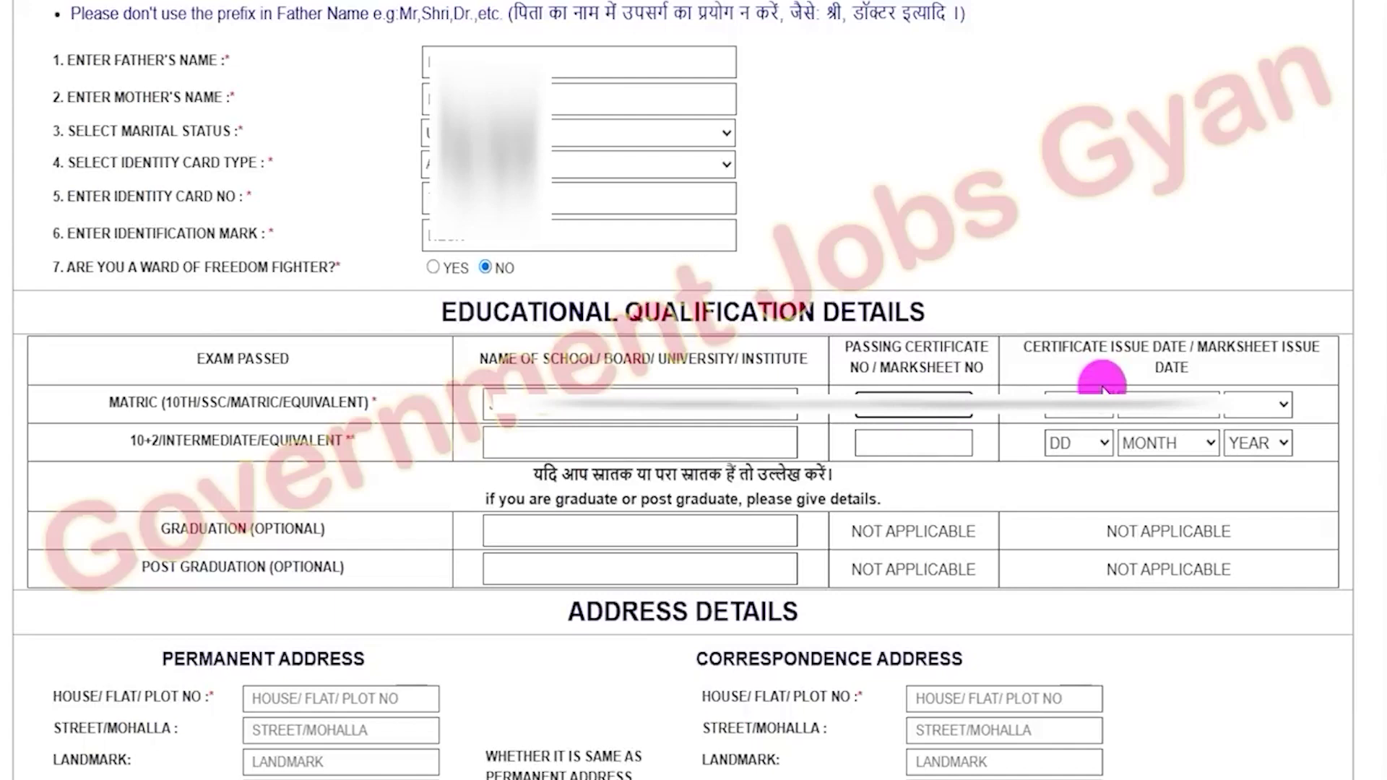
- Select the day, month and year of the Matric certificate or marksheet issue date
{"action": "left_click", "coordinate": [1084, 412]}
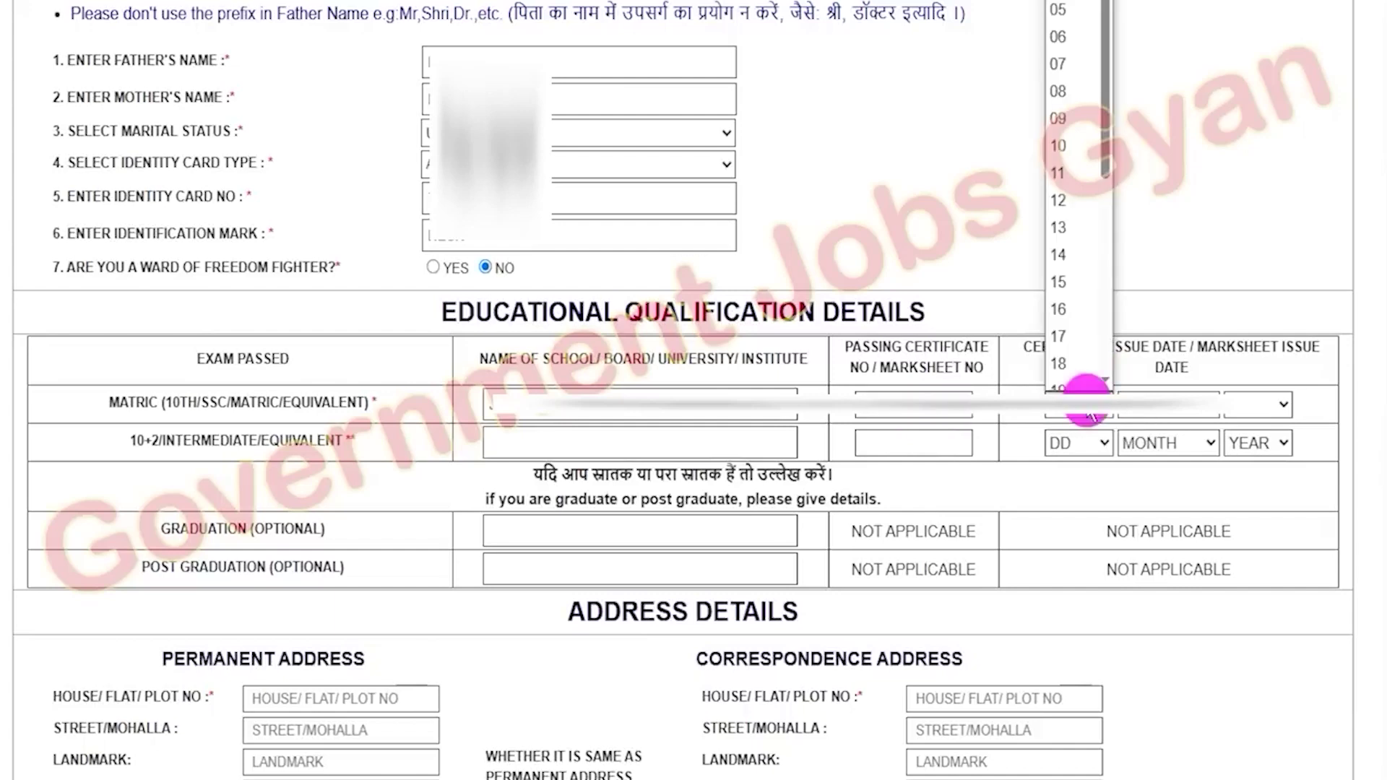
{"action": "left_click", "coordinate": [1073, 320]}
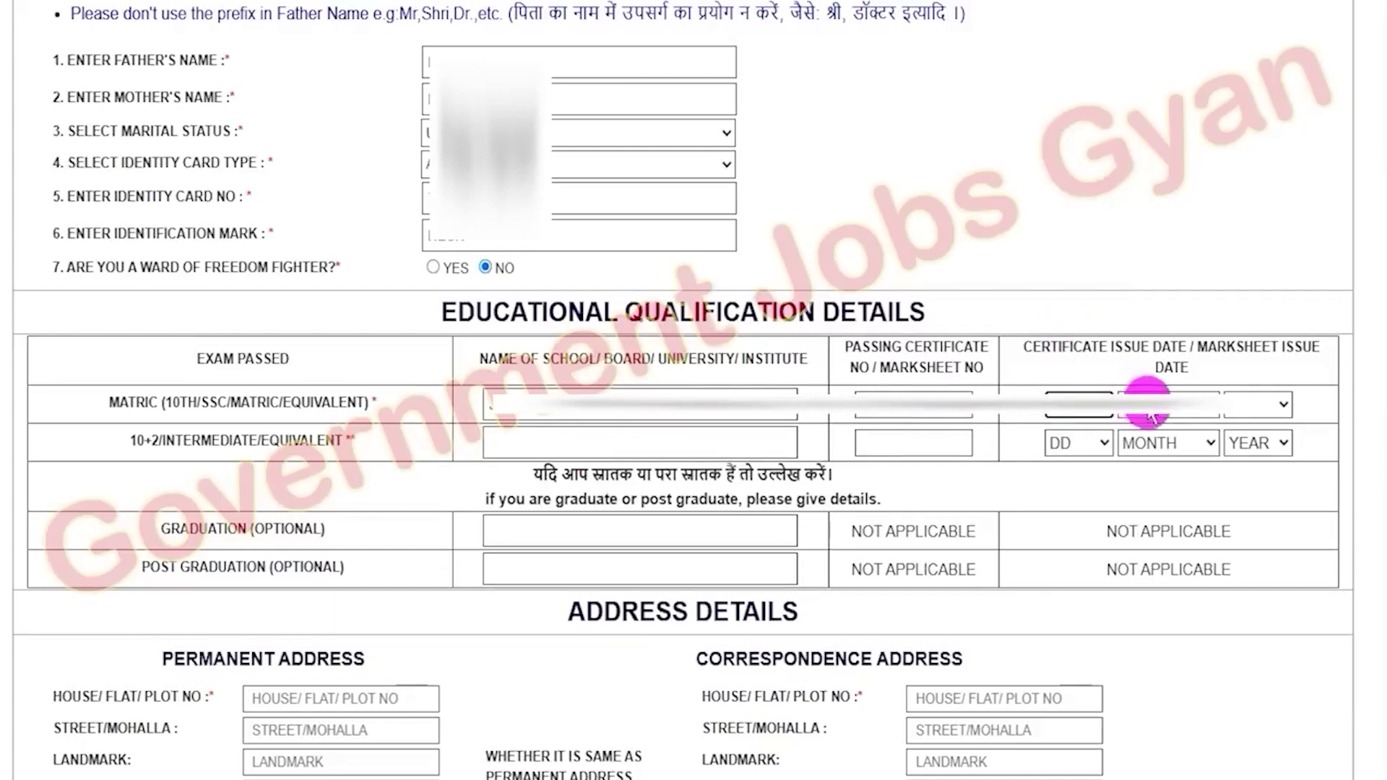
{"action": "left_click", "coordinate": [1149, 406]}
{"action": "left_click", "coordinate": [1155, 462]}
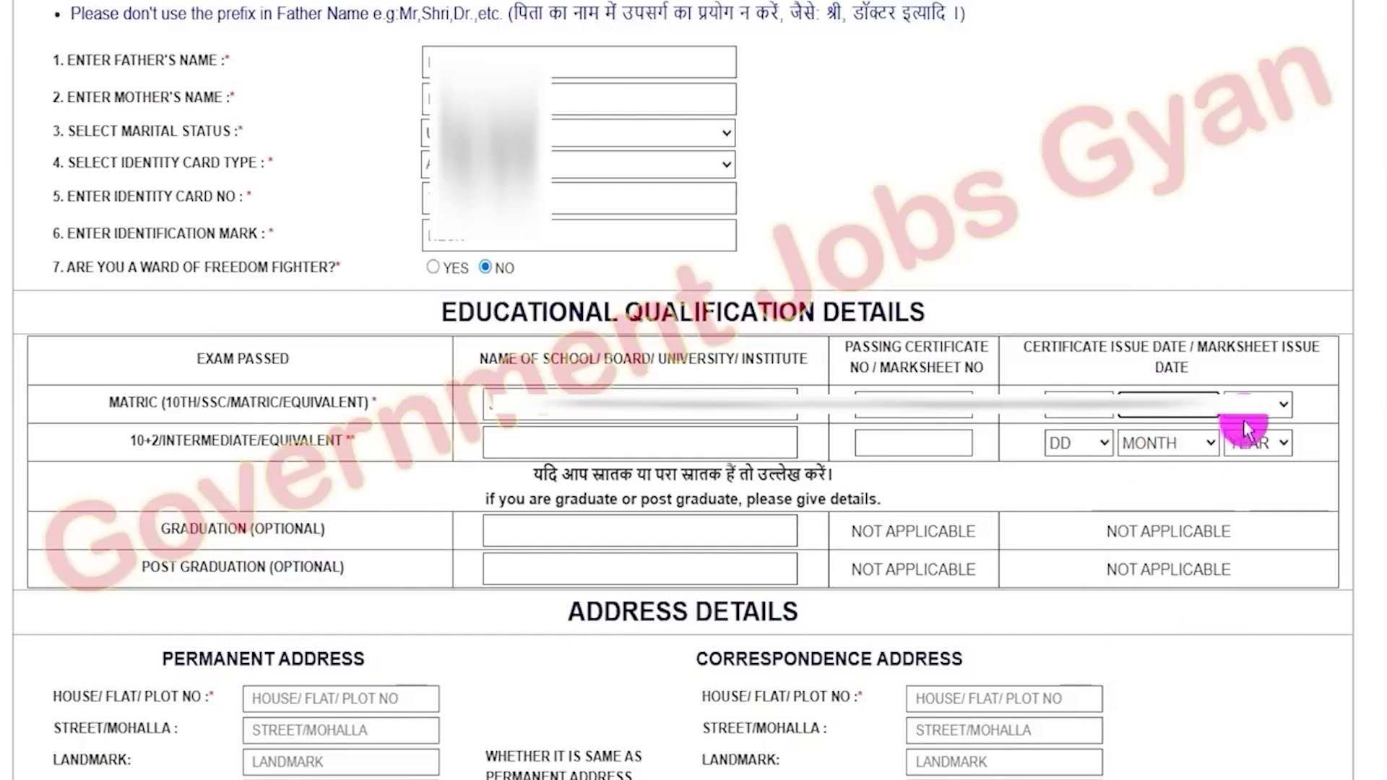
{"action": "left_click", "coordinate": [1257, 404]}
{"action": "scroll", "coordinate": [1254, 288], "scroll_direction": "down", "scroll_amount": 9}
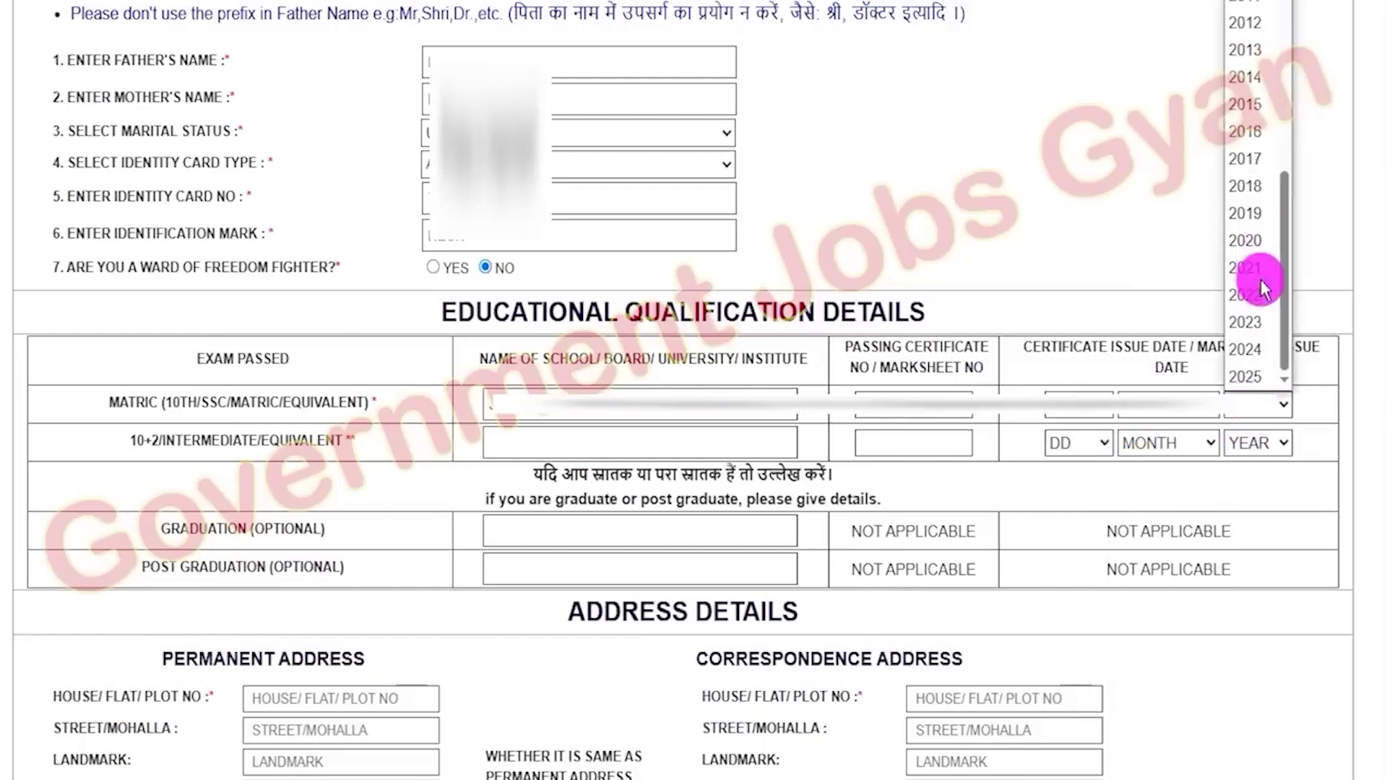
{"action": "left_click", "coordinate": [1261, 113]}
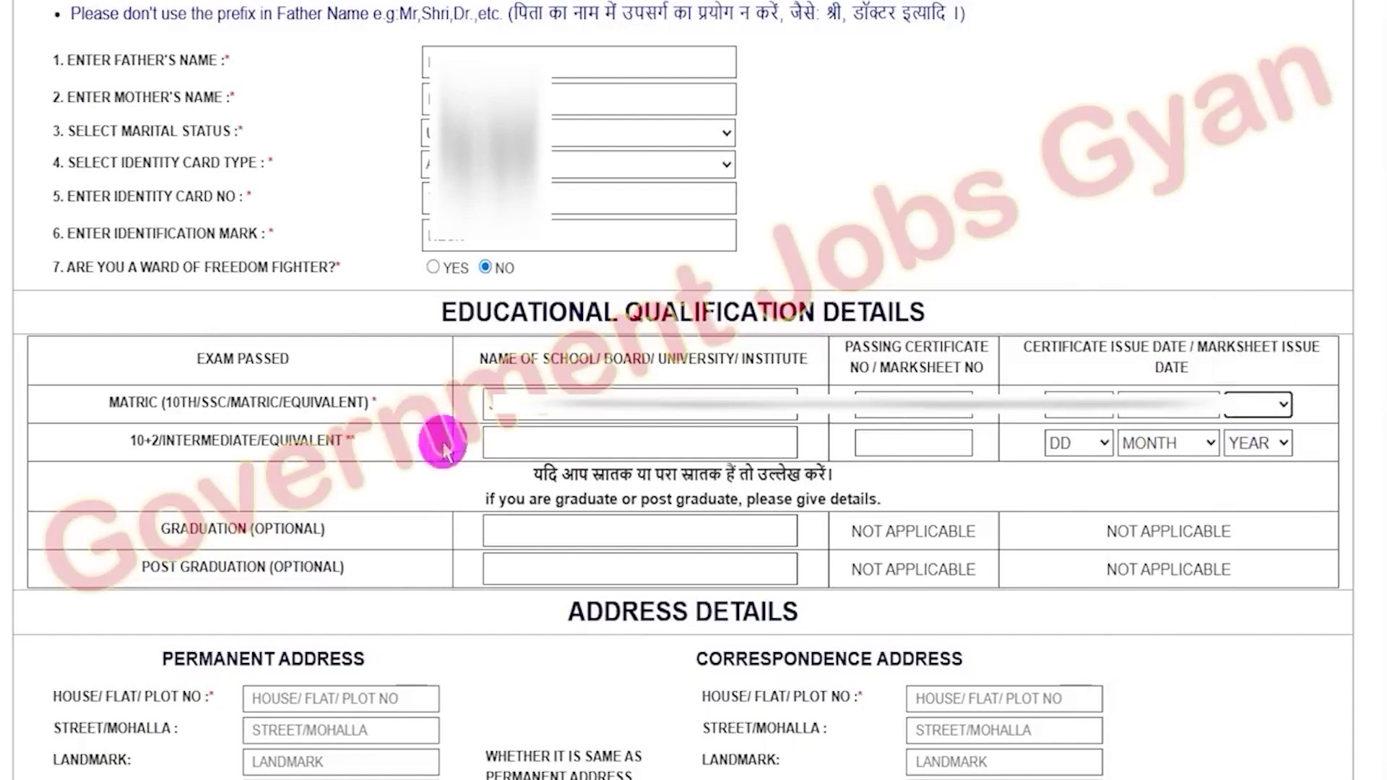
- Enter the school or board name and the passing certificate or marksheet number for the 10+2/Intermediate exam
{"action": "left_click_drag", "start_coordinate": [119, 440], "coordinate": [348, 444]}
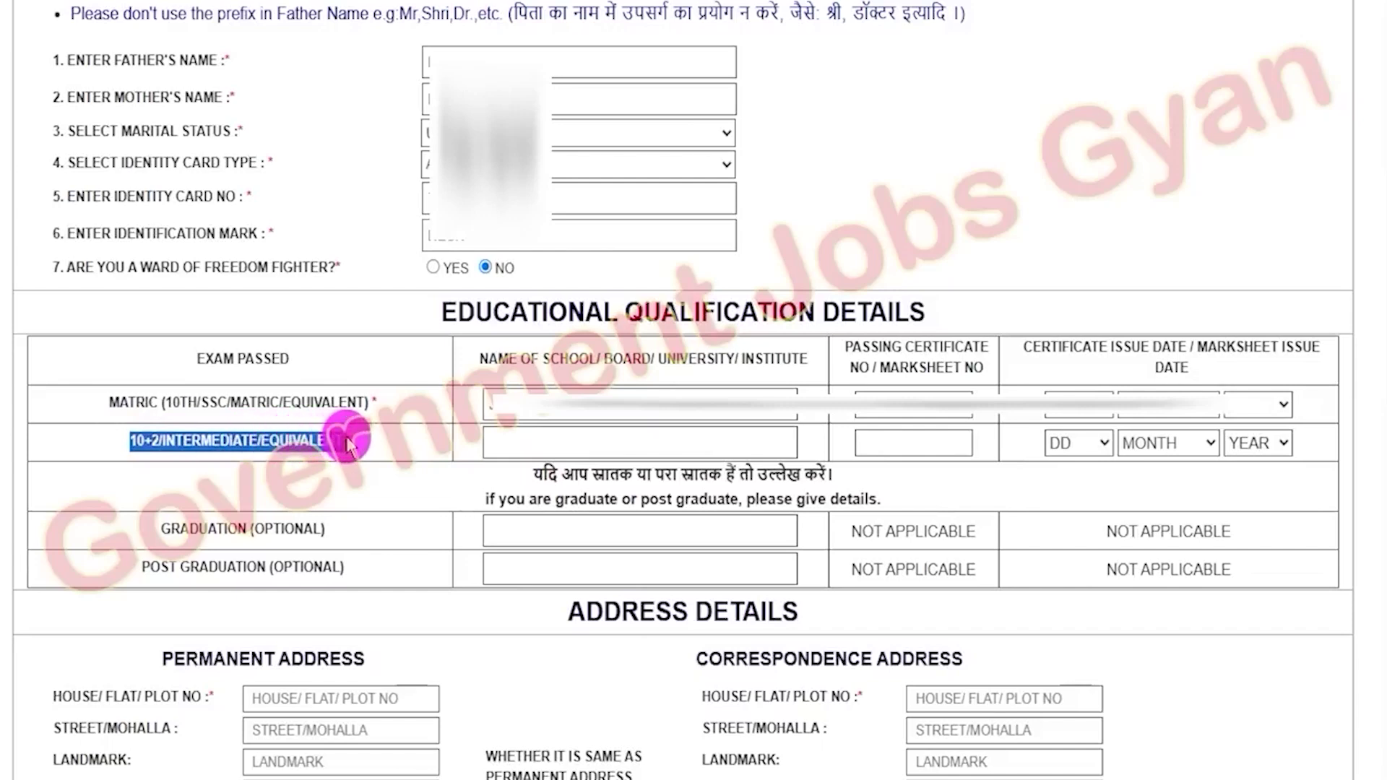
{"action": "left_click", "coordinate": [537, 441]}
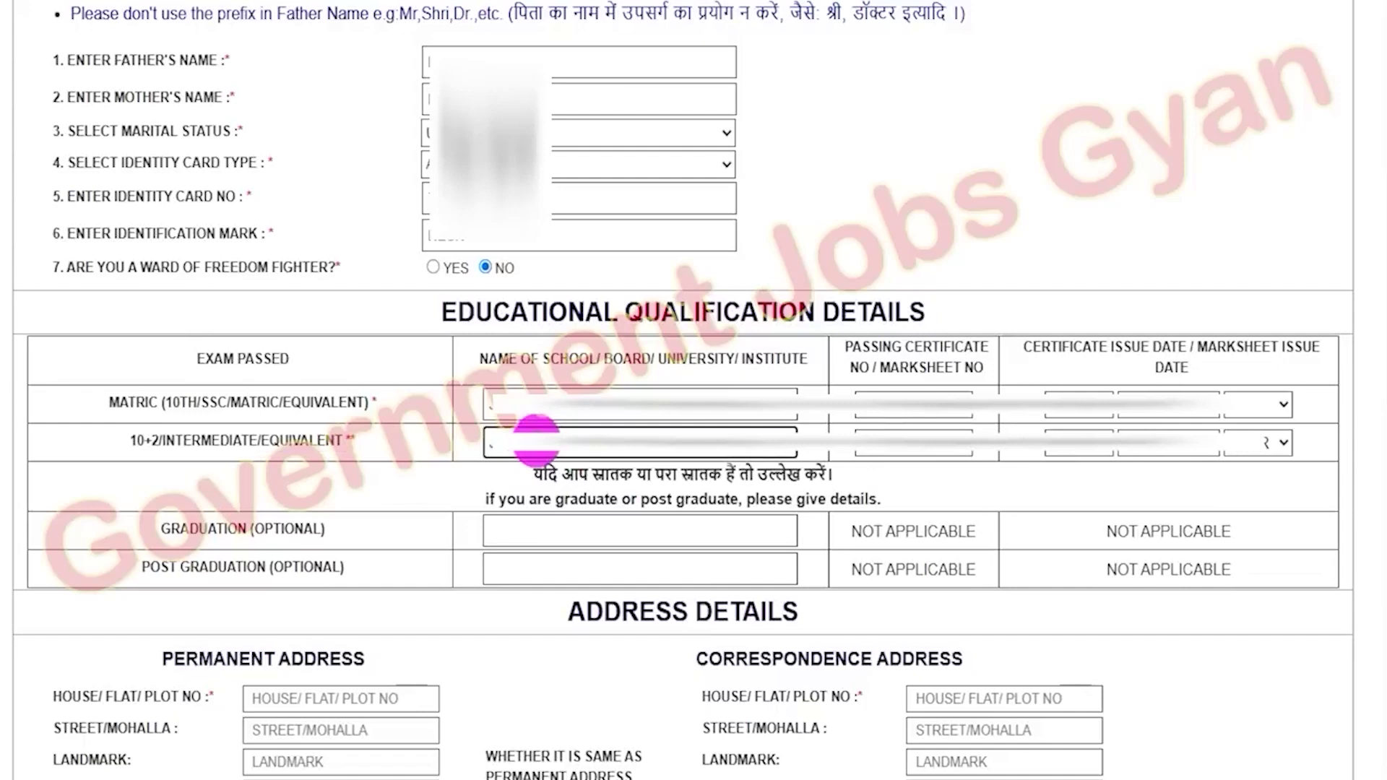
{"action": "left_click", "coordinate": [914, 446]}
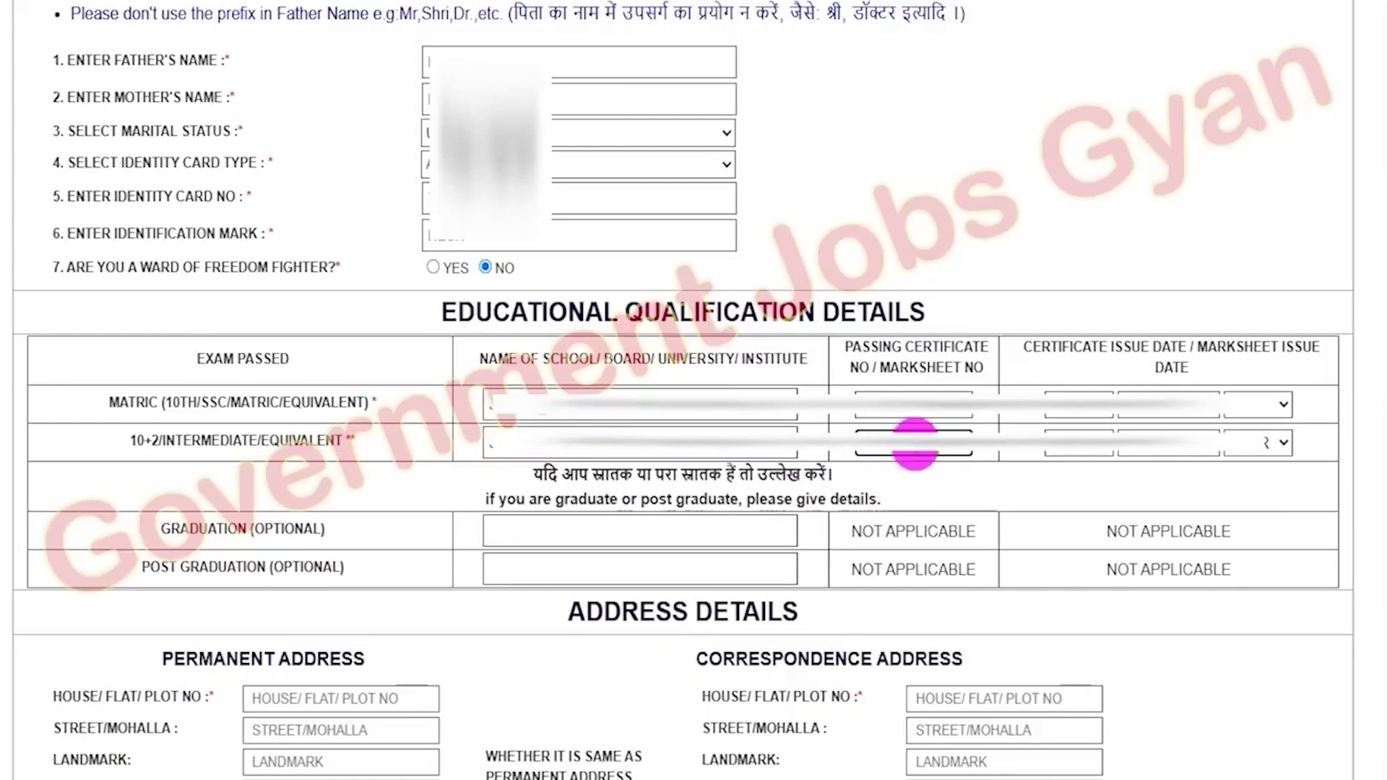
- Select the day, month and year of the 10+2/Intermediate certificate or marksheet issue date
{"action": "left_click", "coordinate": [1076, 443]}
{"action": "left_click", "coordinate": [1070, 64]}
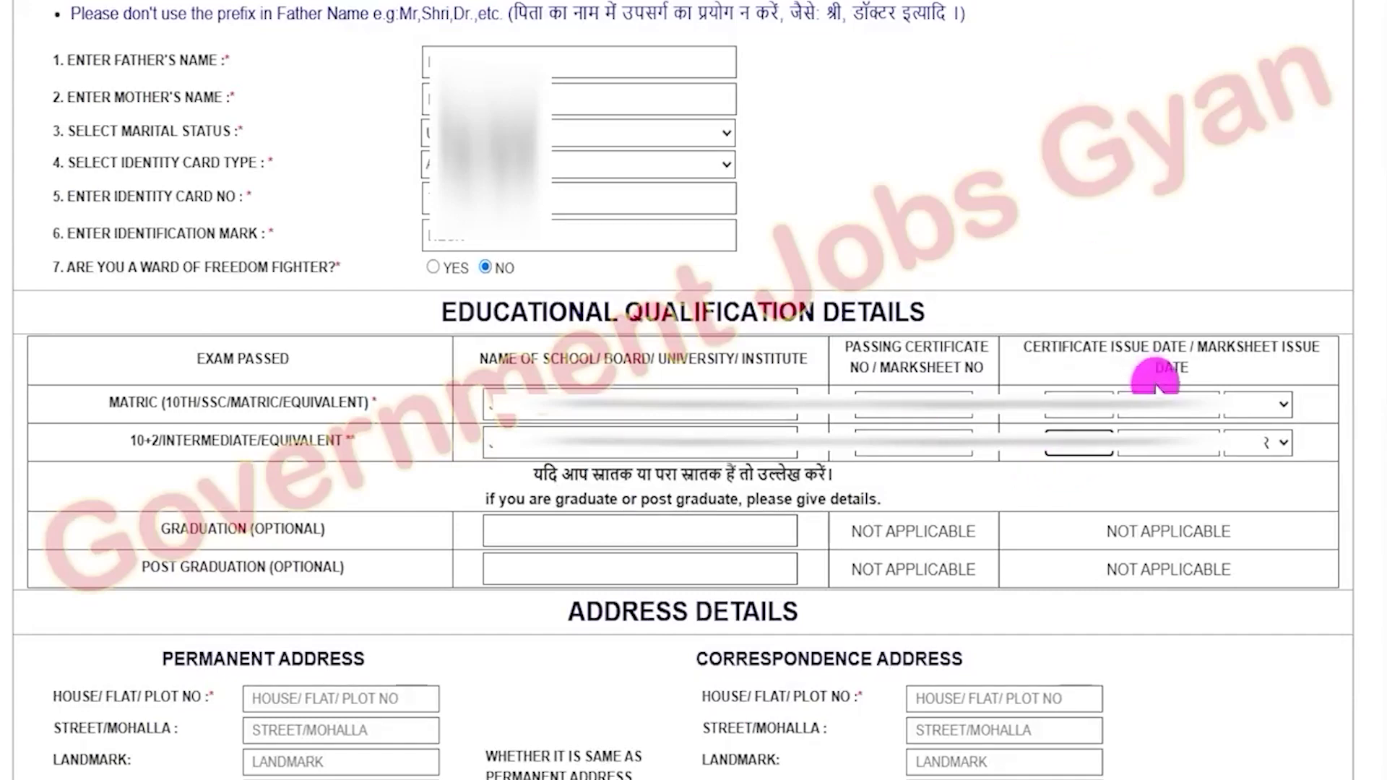
{"action": "left_click", "coordinate": [1163, 444]}
{"action": "left_click", "coordinate": [1160, 295]}
{"action": "left_click", "coordinate": [1257, 443]}
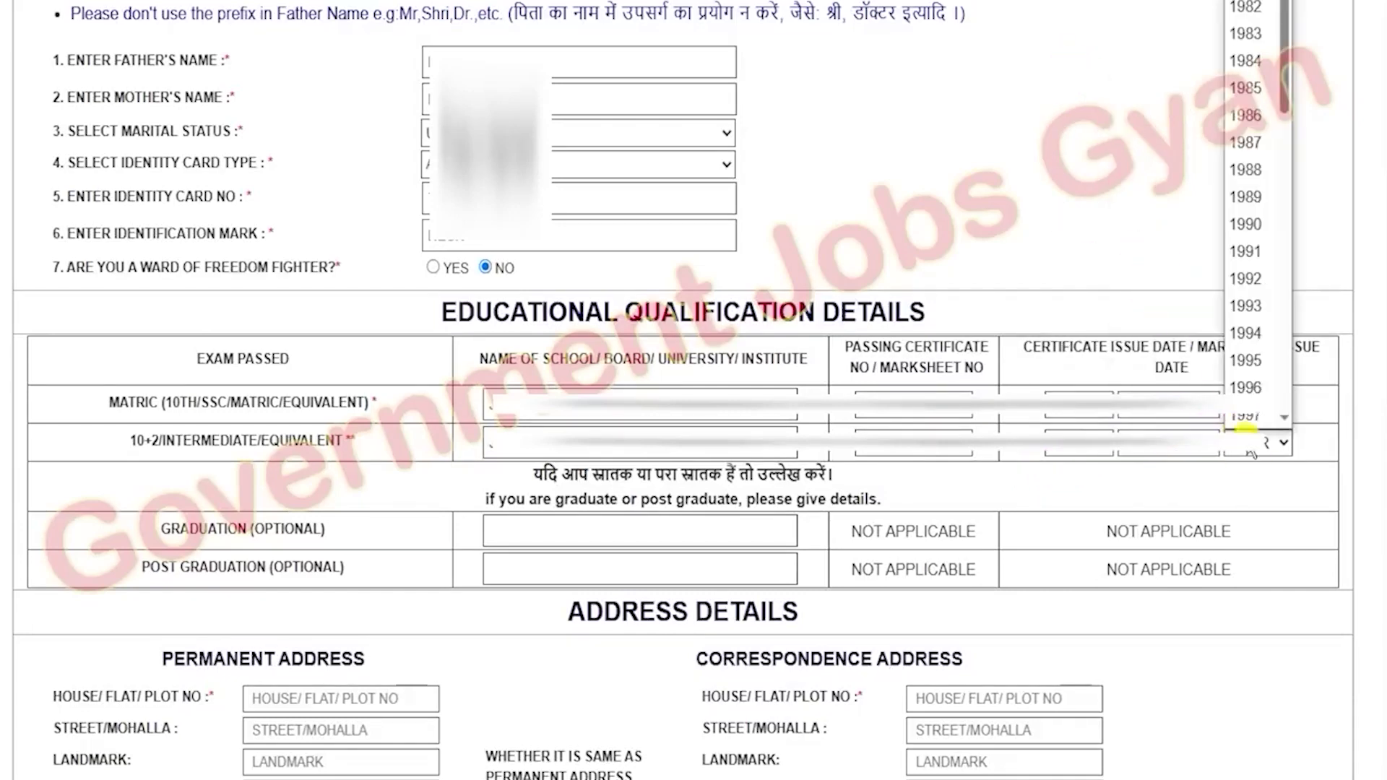
{"action": "scroll", "coordinate": [1252, 216], "scroll_direction": "down", "scroll_amount": 9}
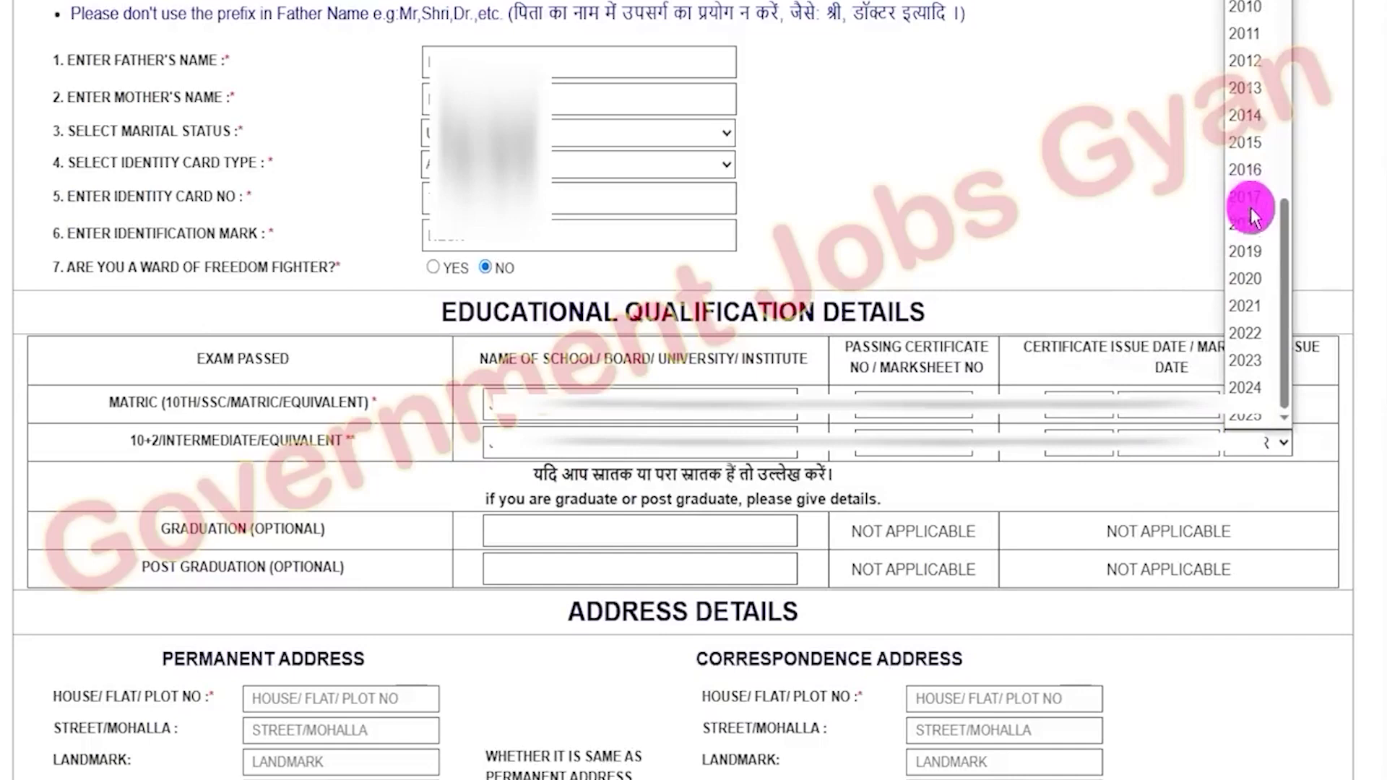
{"action": "left_click", "coordinate": [1246, 282]}
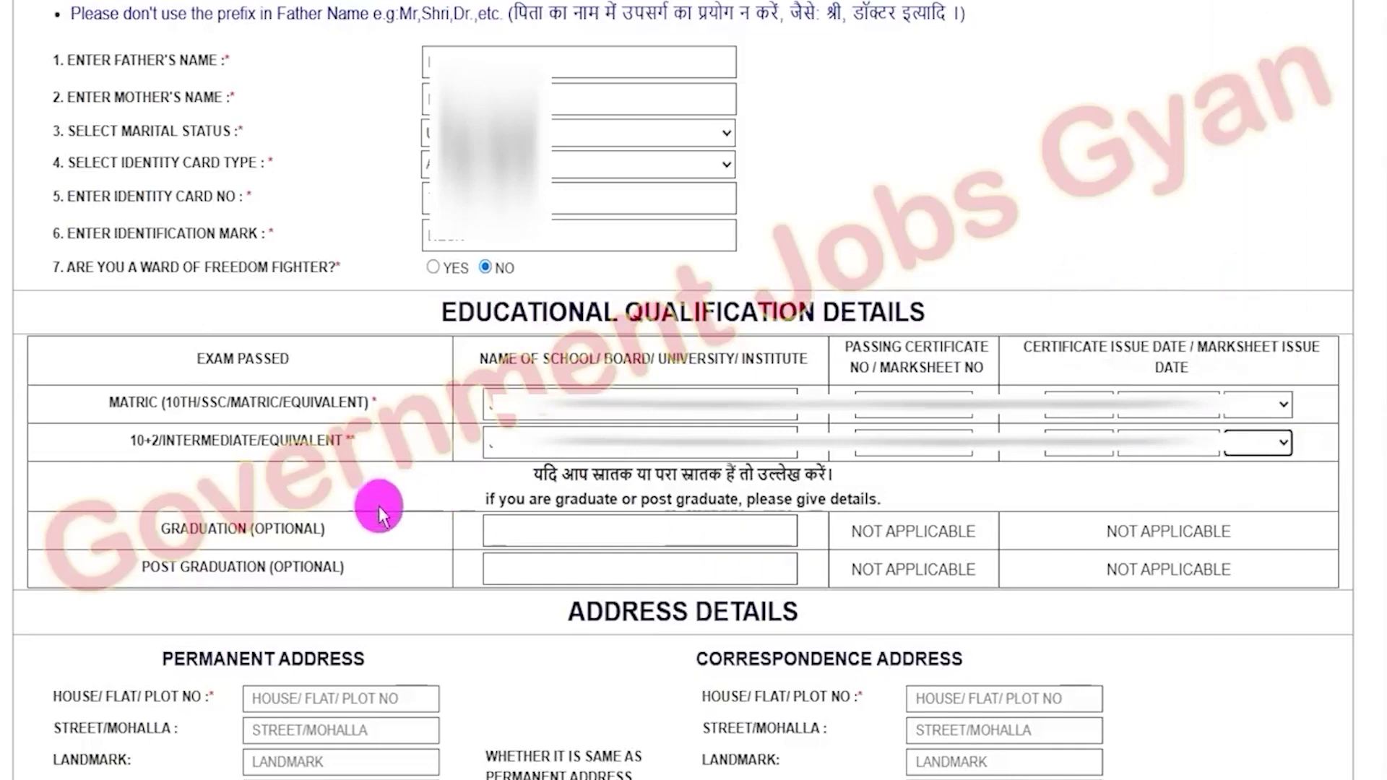
- Examine the optional Graduation and Post Graduation rows and their institute name fields
{"action": "left_click_drag", "start_coordinate": [173, 531], "coordinate": [282, 533]}
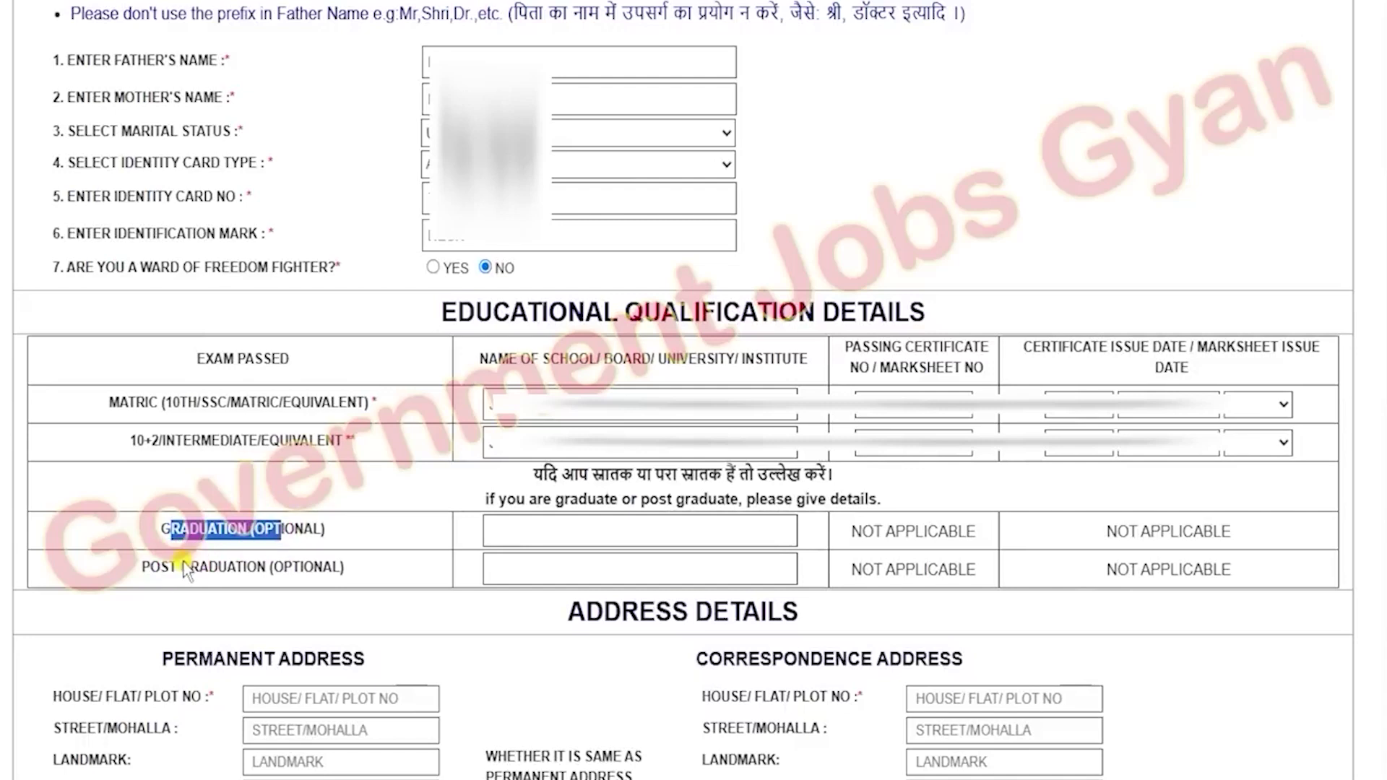
{"action": "left_click_drag", "start_coordinate": [181, 567], "coordinate": [287, 570]}
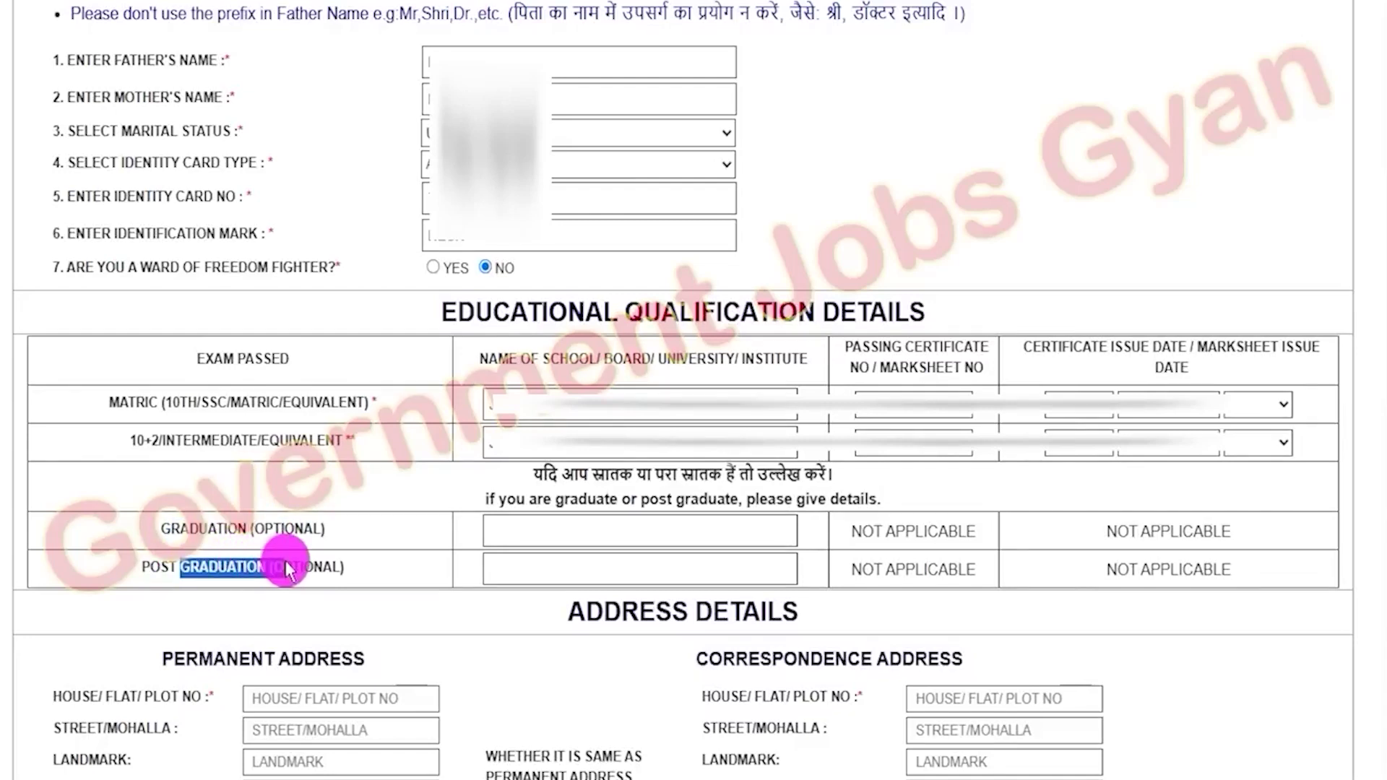
{"action": "left_click_drag", "start_coordinate": [253, 529], "coordinate": [314, 539]}
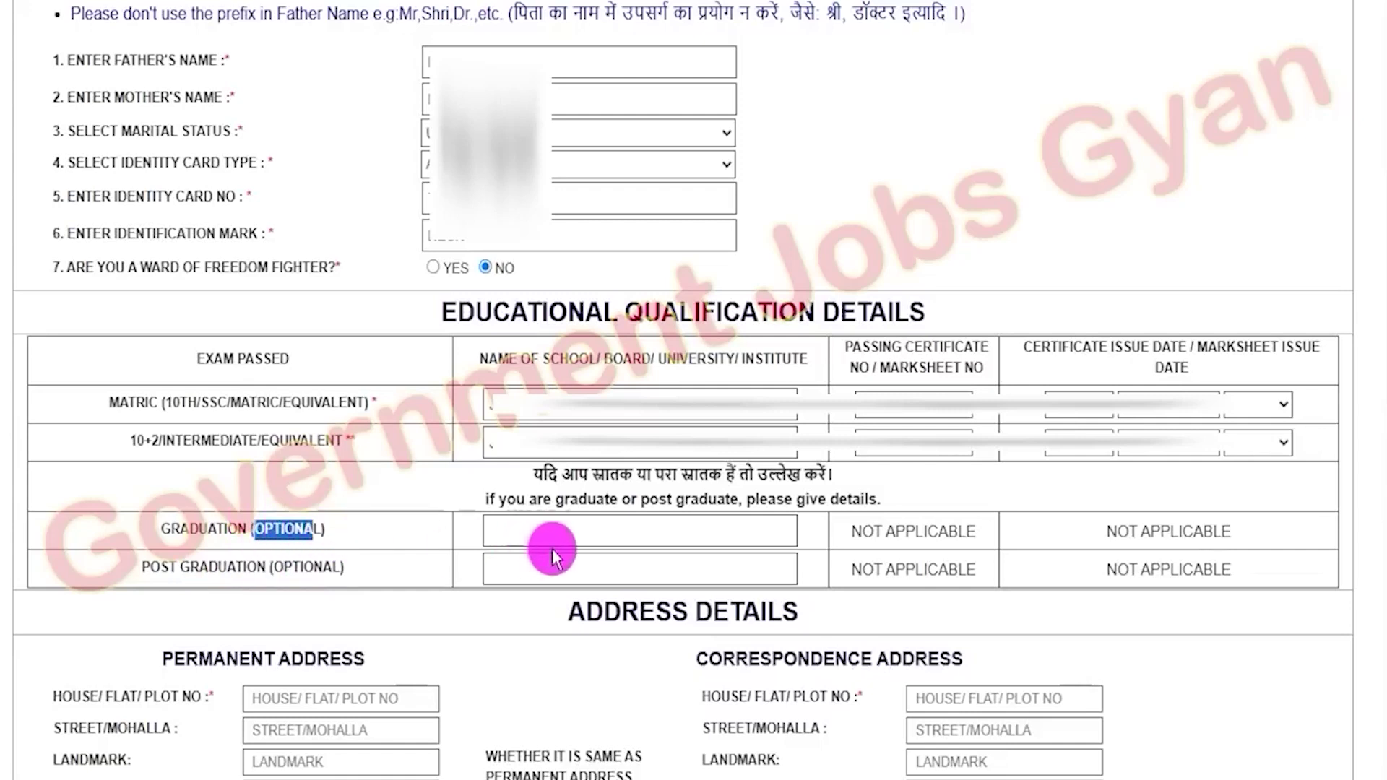
{"action": "left_click", "coordinate": [587, 522]}
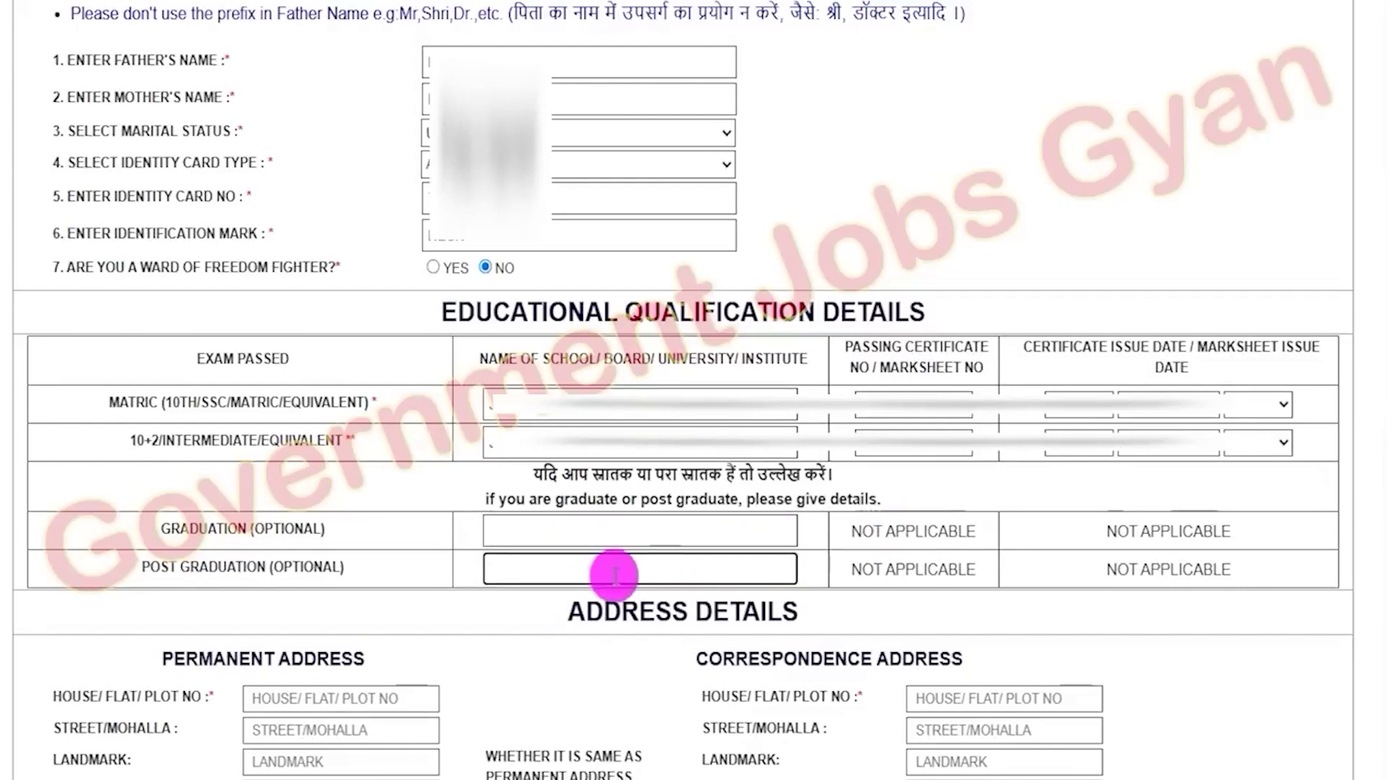
{"action": "left_click", "coordinate": [594, 573]}
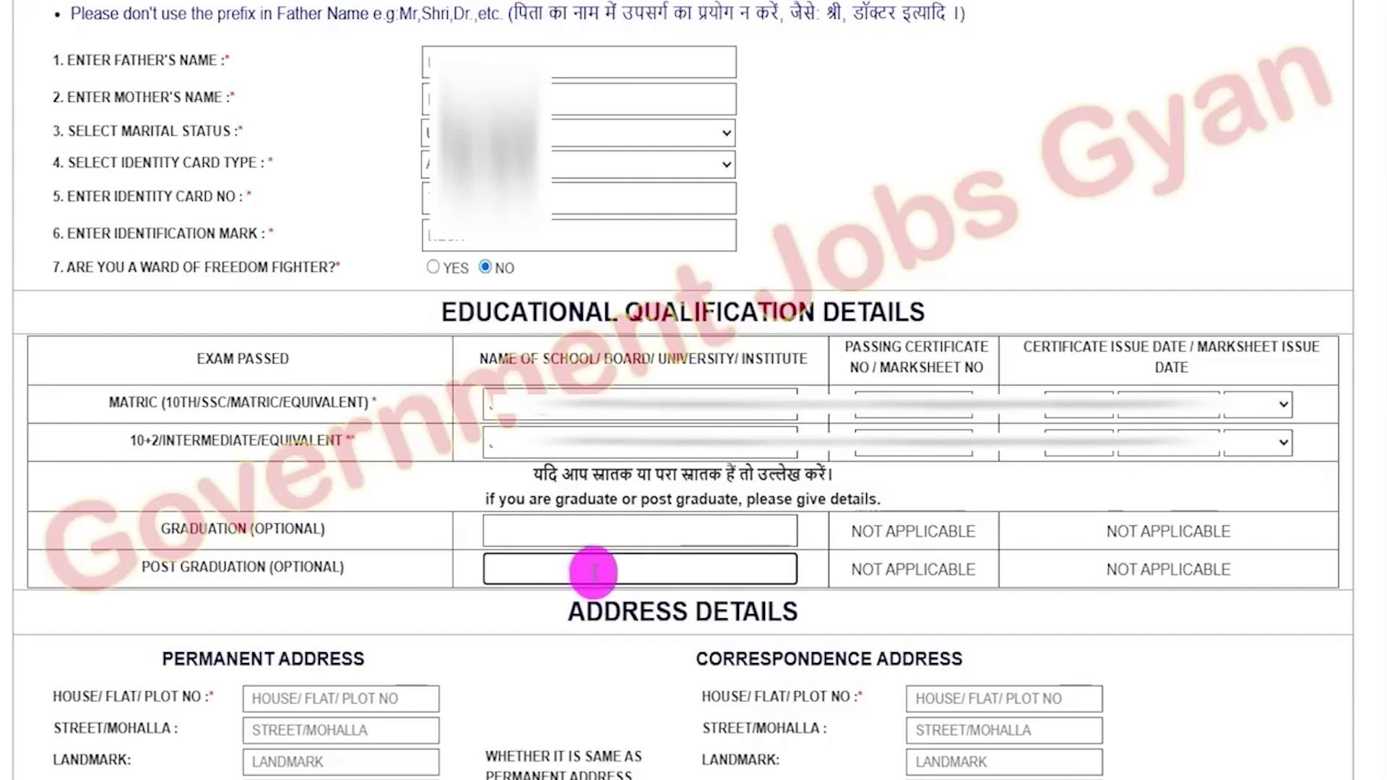
- Examine the permanent address fields for house number, street, landmark, village or town and post office
{"action": "scroll", "coordinate": [774, 568], "scroll_direction": "down", "scroll_amount": 3}
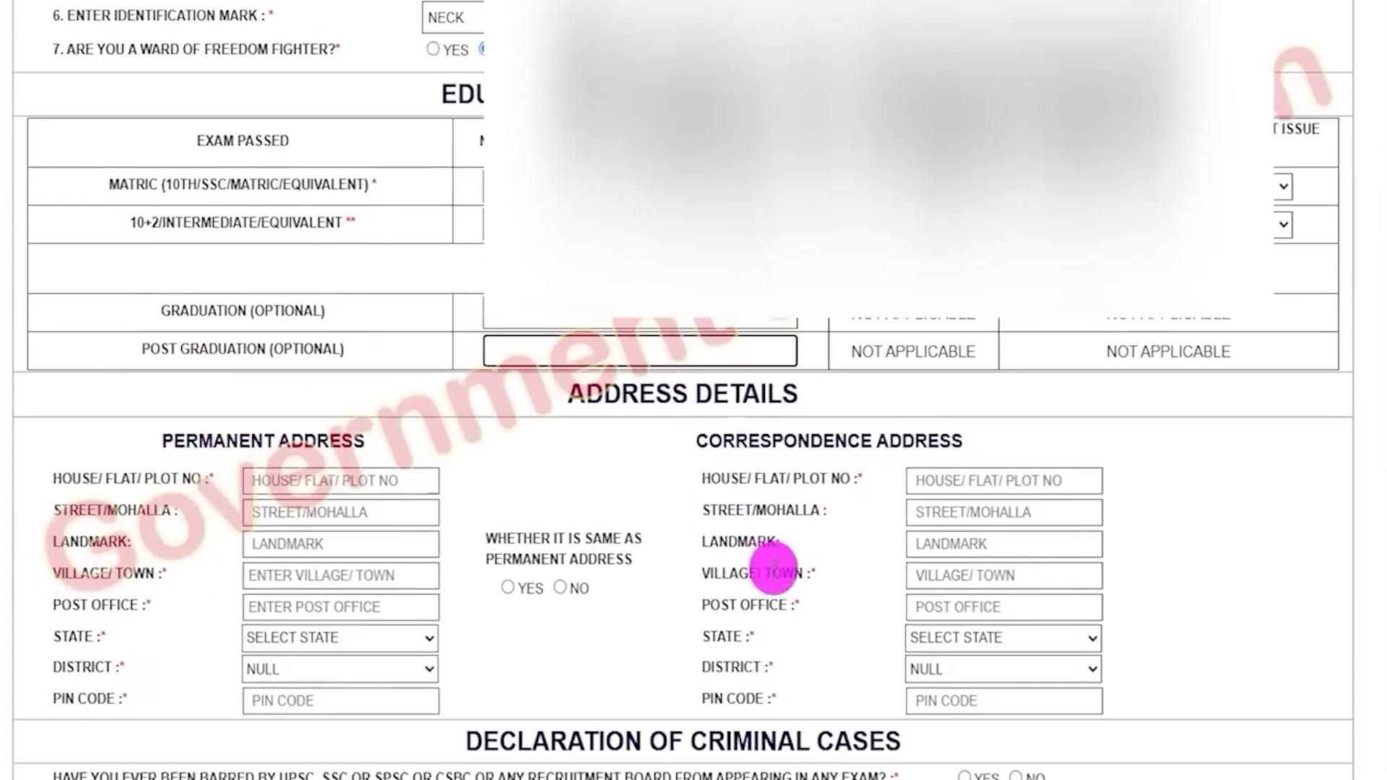
{"action": "scroll", "coordinate": [759, 506], "scroll_direction": "down", "scroll_amount": 3}
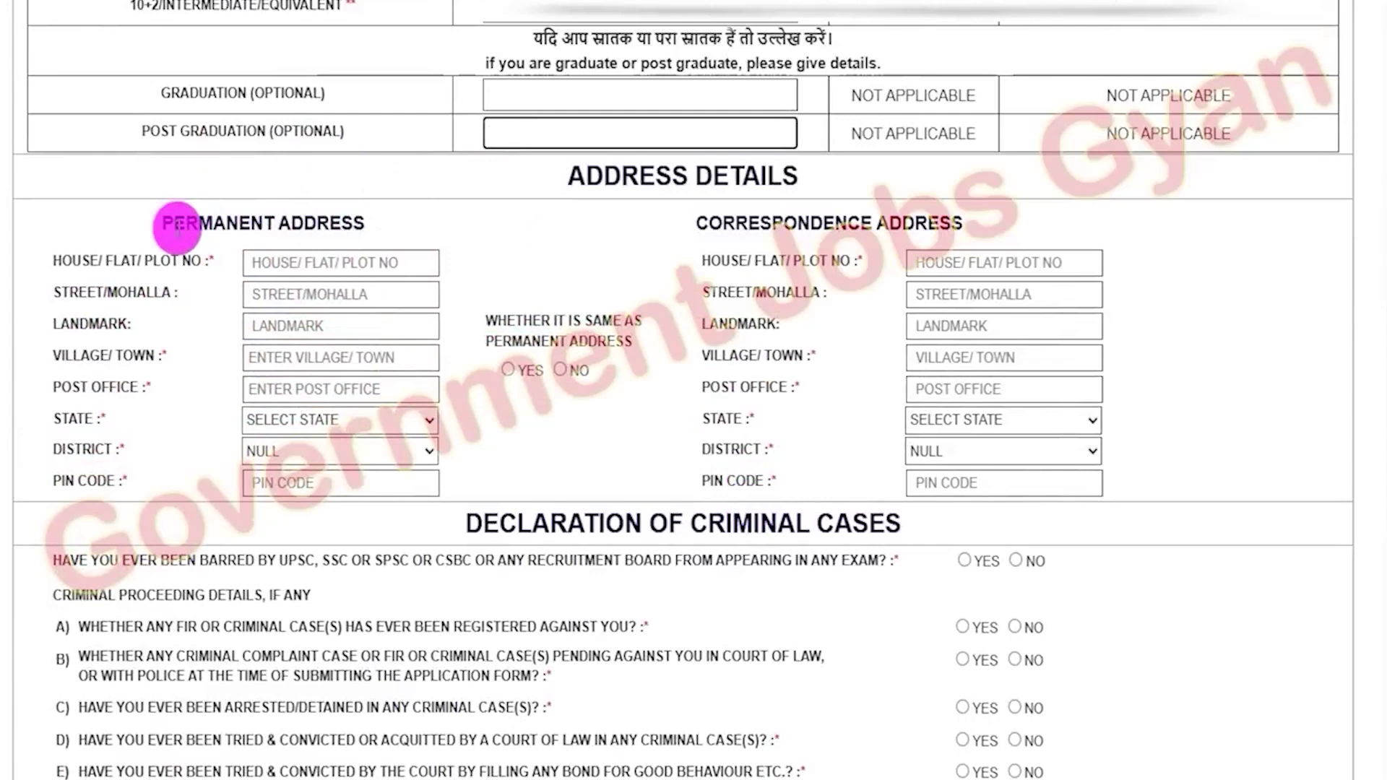
{"action": "left_click", "coordinate": [177, 226]}
{"action": "left_click_drag", "start_coordinate": [177, 226], "coordinate": [335, 221]}
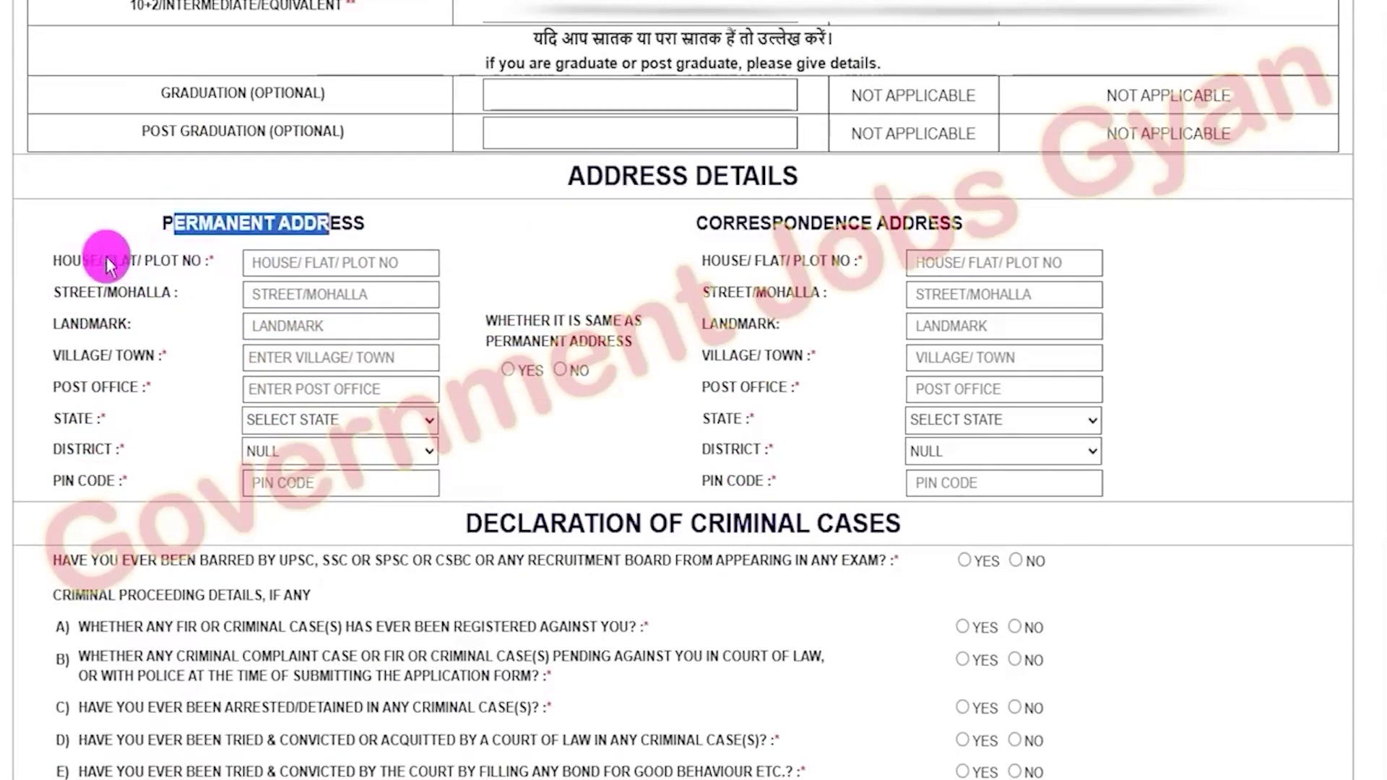
{"action": "left_click_drag", "start_coordinate": [61, 260], "coordinate": [143, 260]}
{"action": "left_click_drag", "start_coordinate": [63, 293], "coordinate": [154, 291]}
{"action": "left_click_drag", "start_coordinate": [70, 324], "coordinate": [273, 326]}
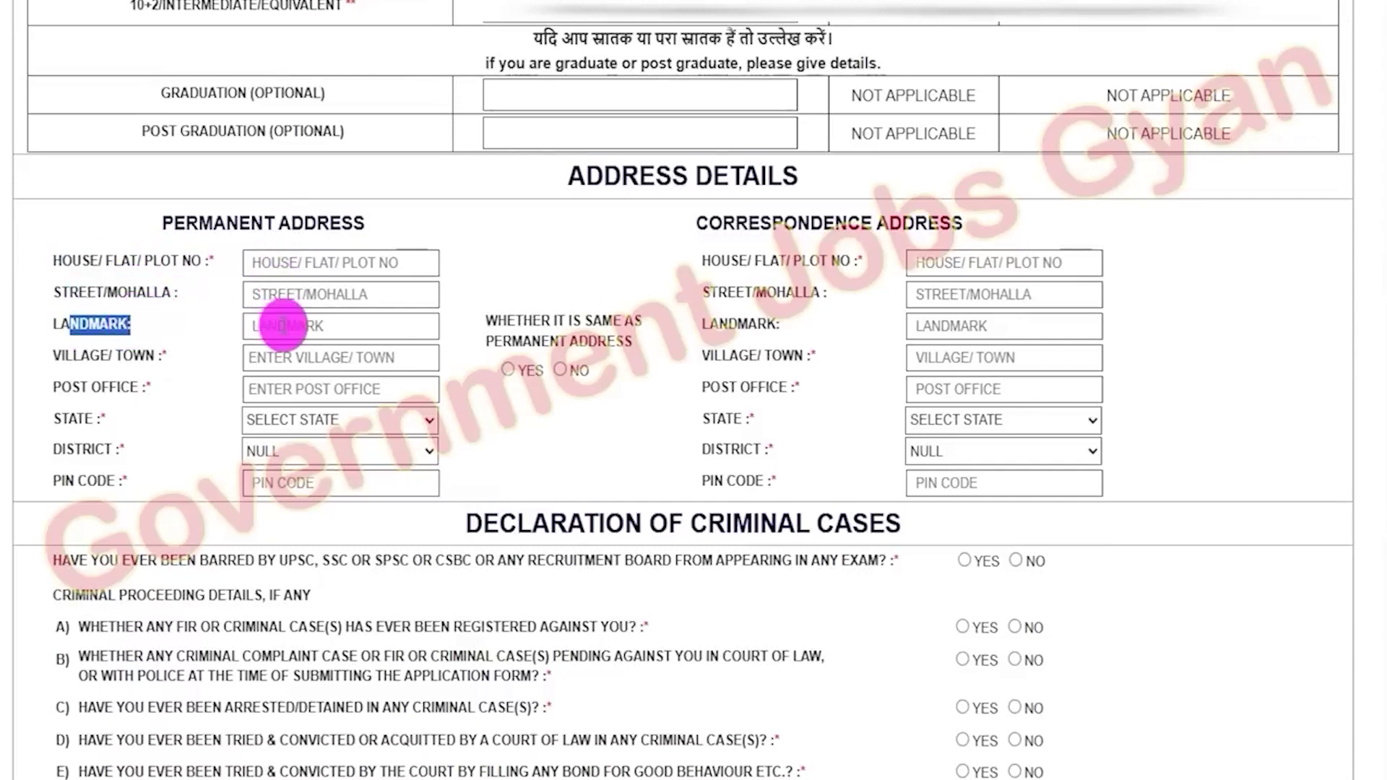
{"action": "left_click_drag", "start_coordinate": [72, 354], "coordinate": [167, 353]}
{"action": "left_click", "coordinate": [292, 357]}
{"action": "left_click_drag", "start_coordinate": [60, 387], "coordinate": [144, 387]}
{"action": "left_click", "coordinate": [296, 390]}
- Set the permanent address state to Bihar and its district to Khagaria
{"action": "left_click", "coordinate": [288, 415]}
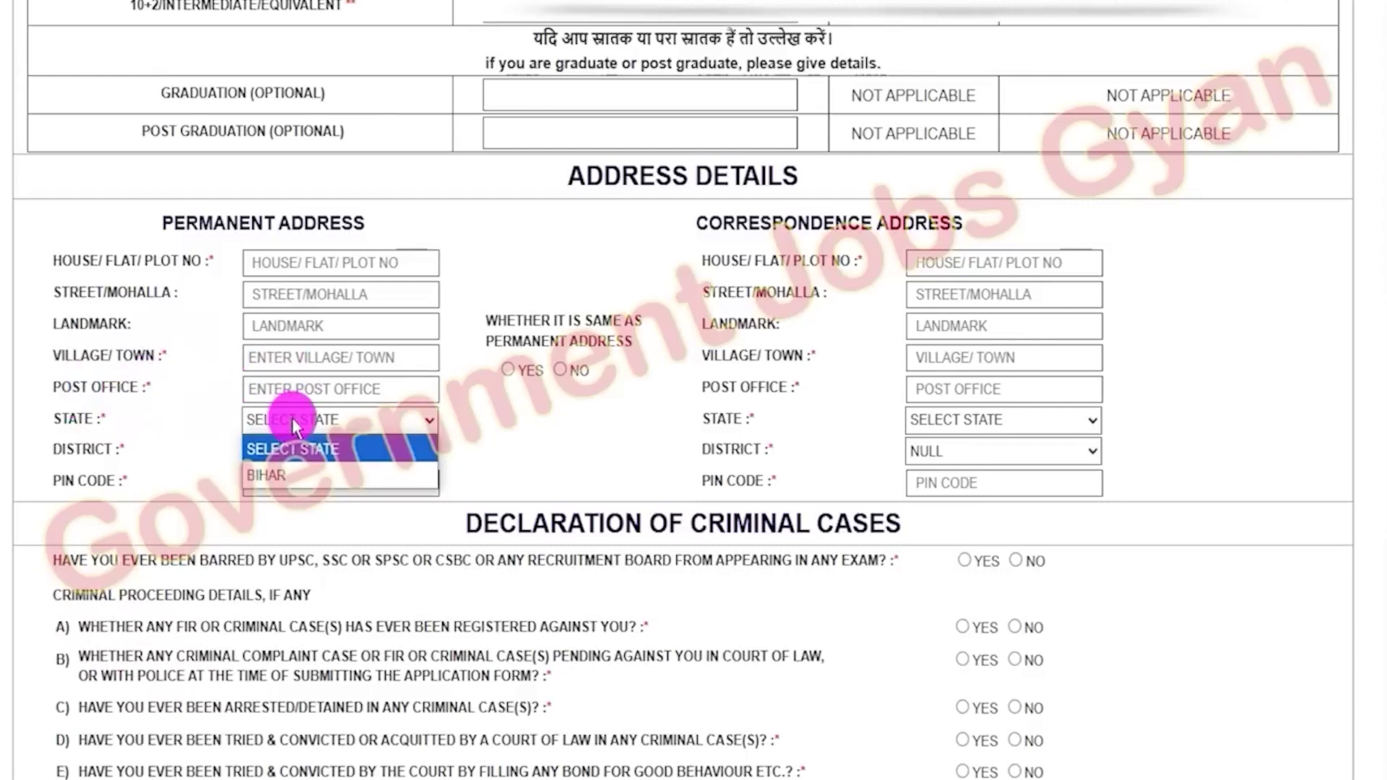
{"action": "left_click", "coordinate": [267, 471]}
{"action": "left_click", "coordinate": [274, 451]}
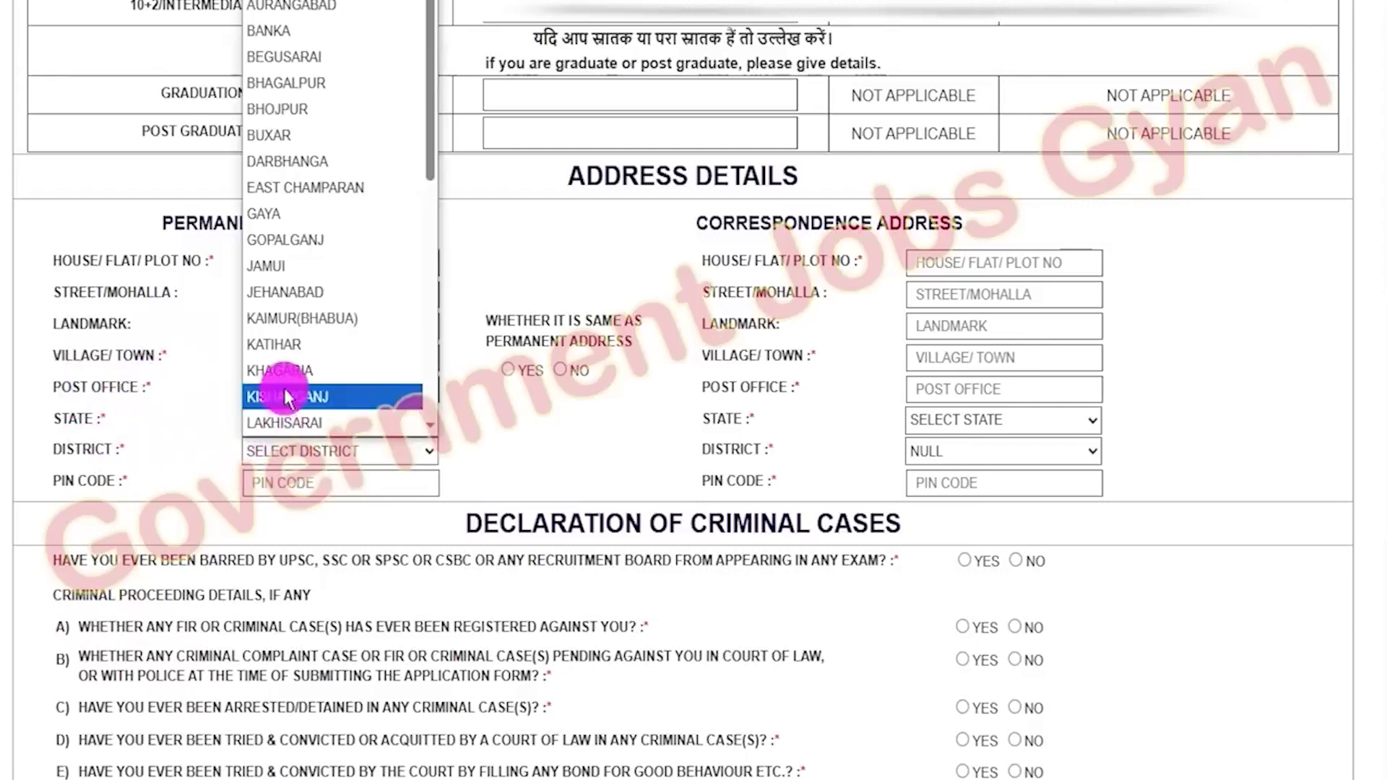
{"action": "left_click", "coordinate": [272, 390]}
{"action": "left_click", "coordinate": [293, 482]}
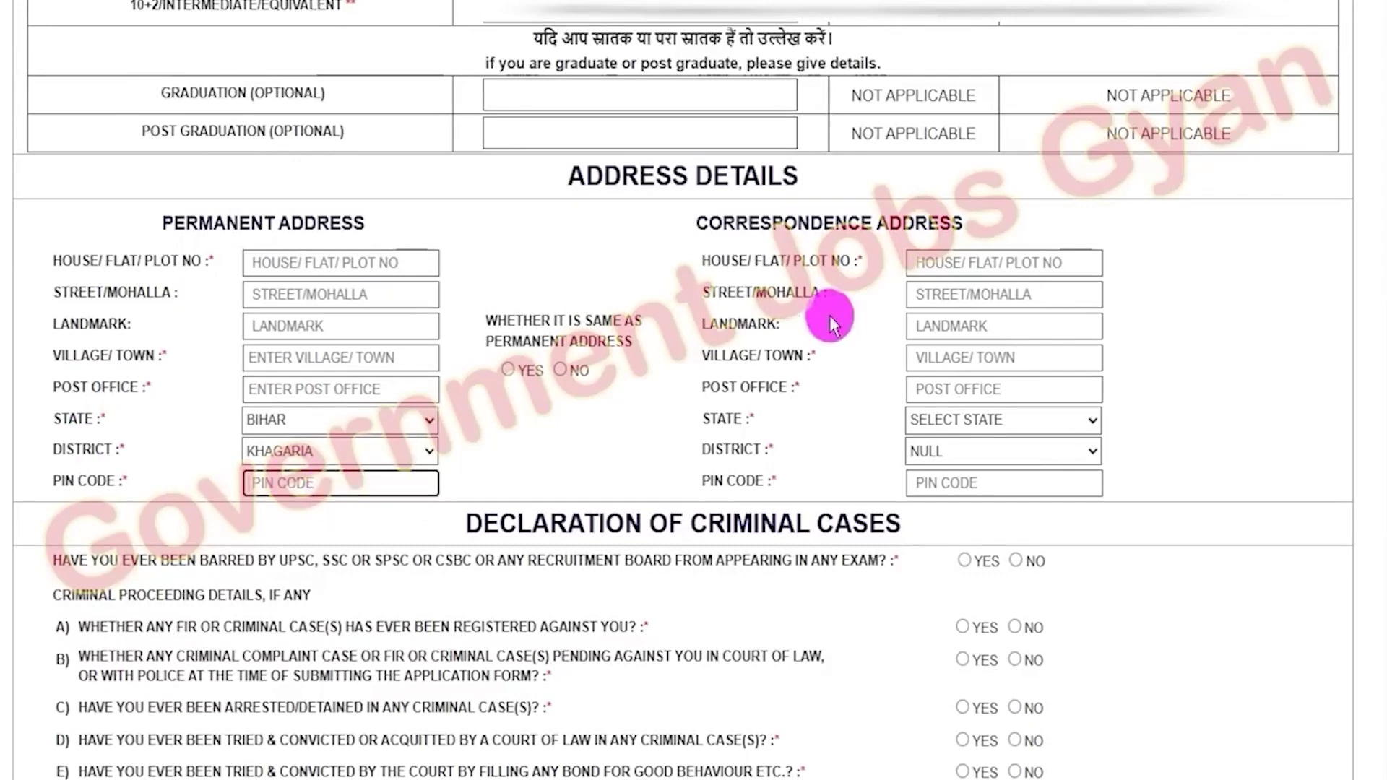
- Mark the correspondence address as the same as the permanent address
{"action": "left_click_drag", "start_coordinate": [707, 222], "coordinate": [947, 253]}
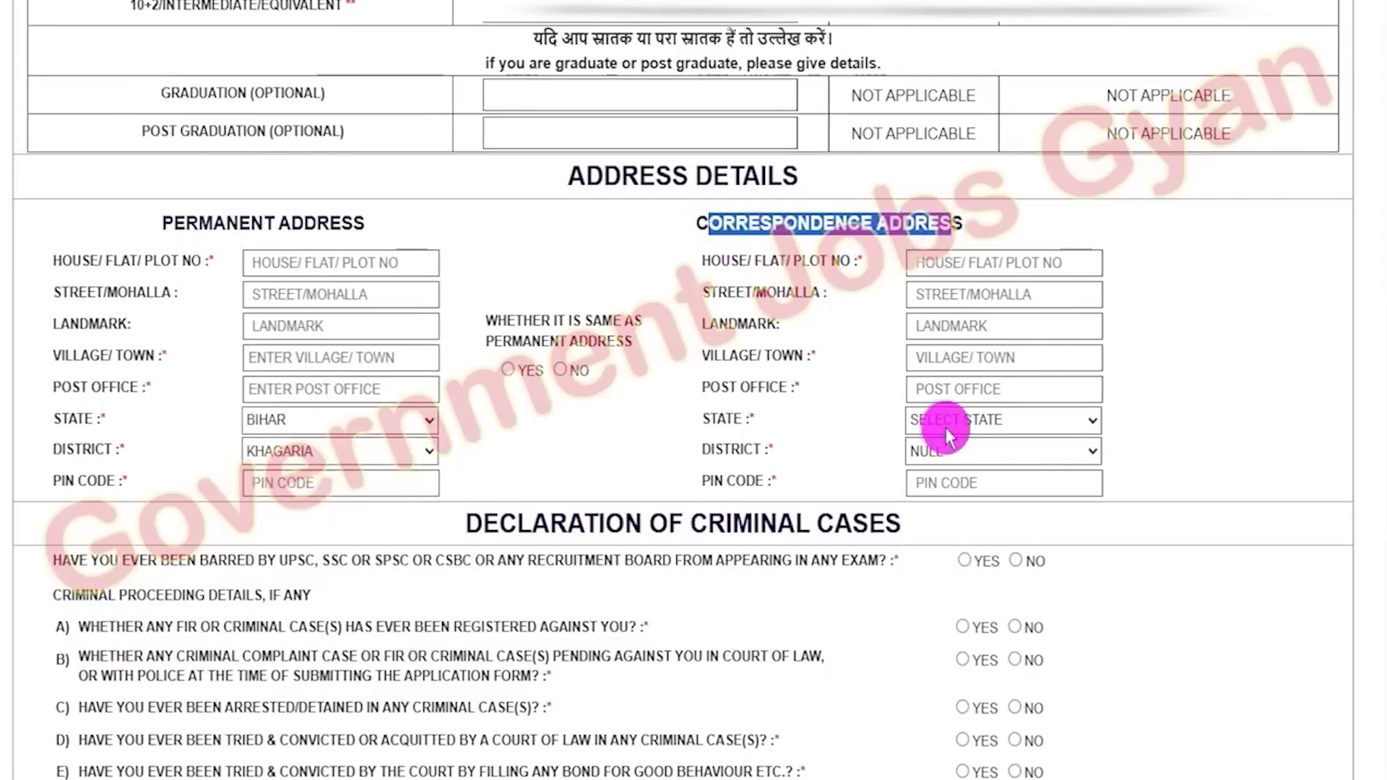
{"action": "left_click_drag", "start_coordinate": [722, 222], "coordinate": [887, 225]}
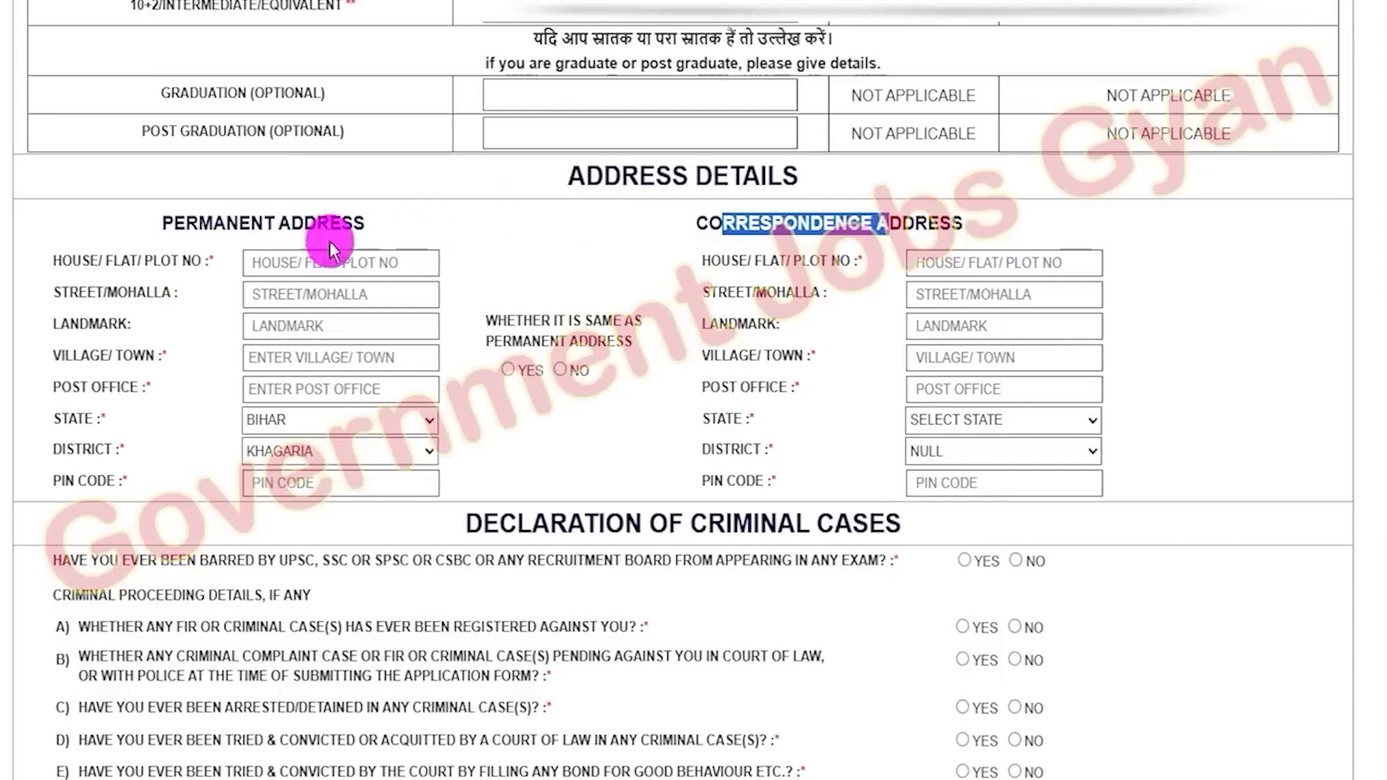
{"action": "left_click_drag", "start_coordinate": [175, 222], "coordinate": [293, 224]}
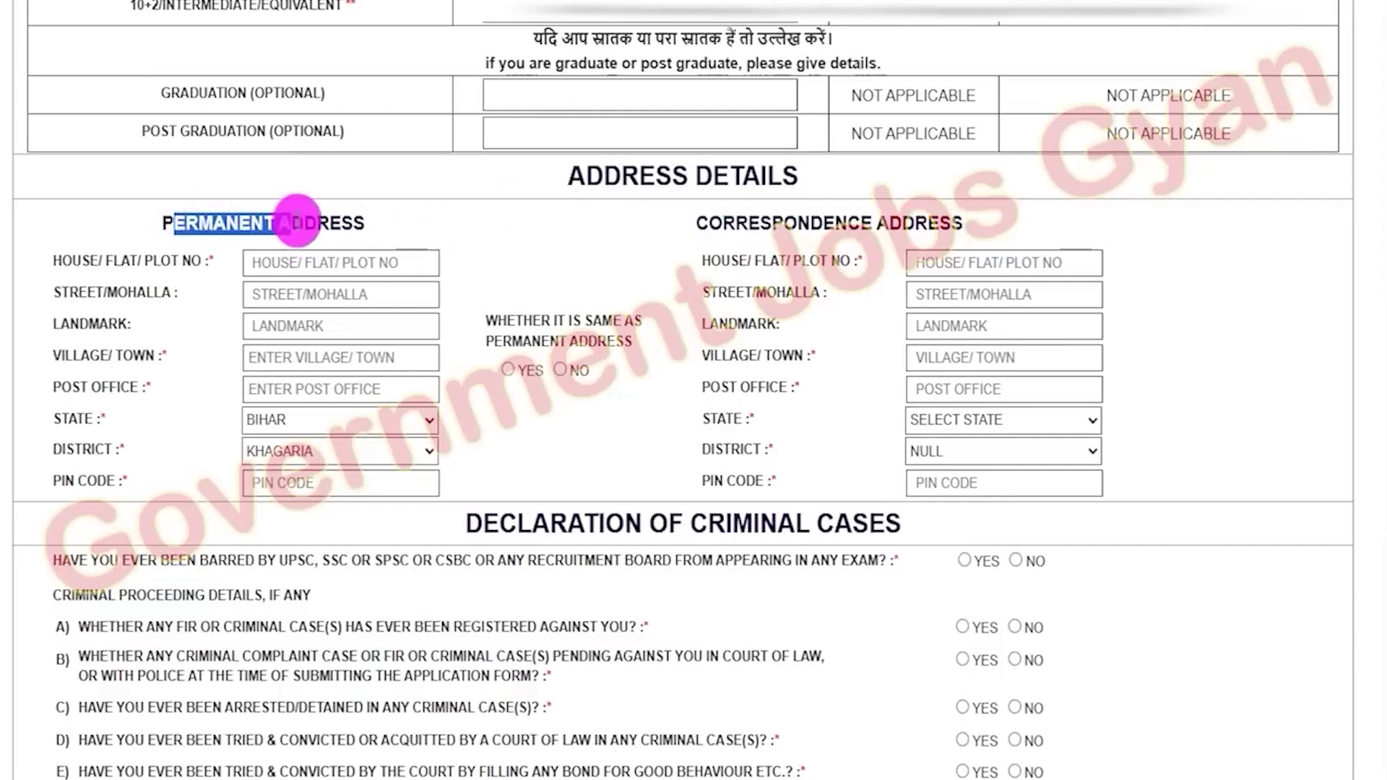
{"action": "left_click_drag", "start_coordinate": [514, 320], "coordinate": [512, 383]}
{"action": "left_click", "coordinate": [508, 370]}
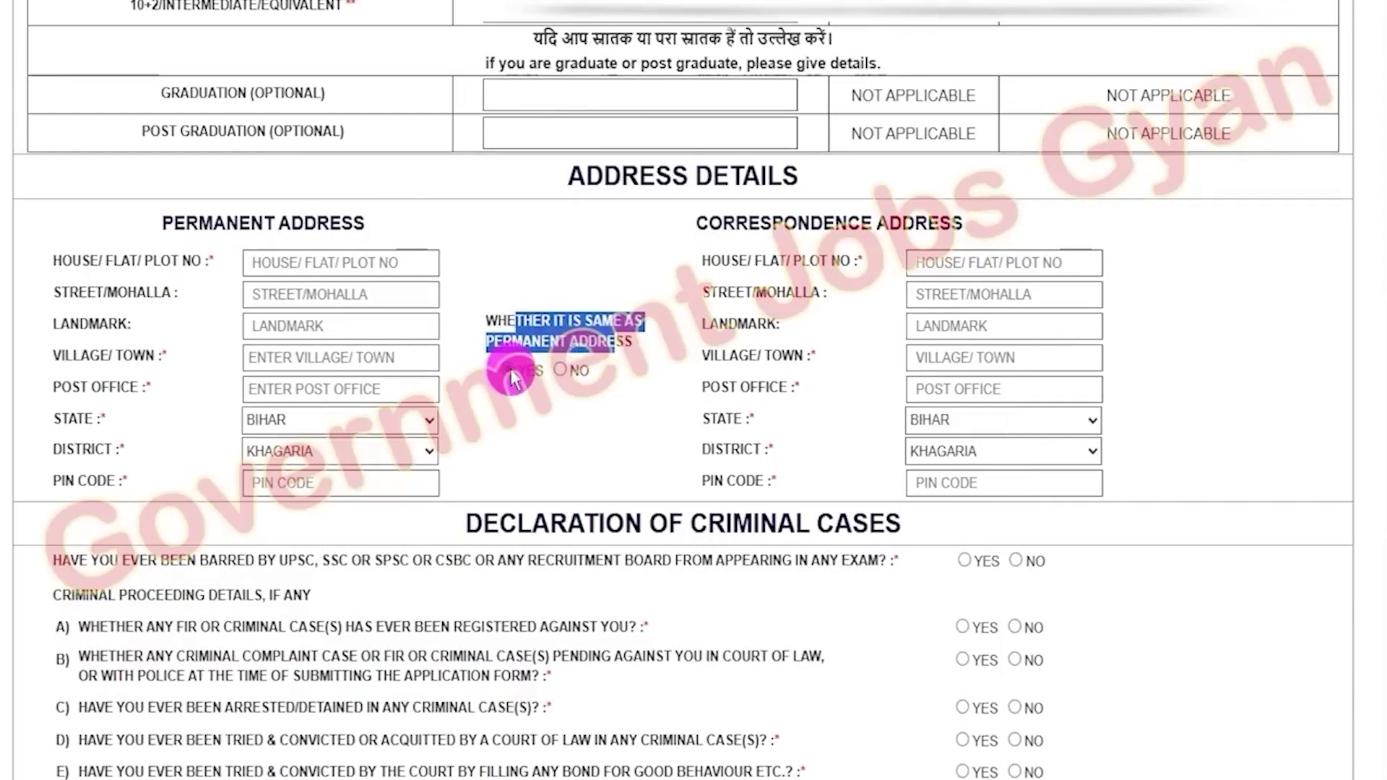
{"action": "left_click", "coordinate": [565, 465]}
{"action": "left_click_drag", "start_coordinate": [736, 223], "coordinate": [902, 222]}
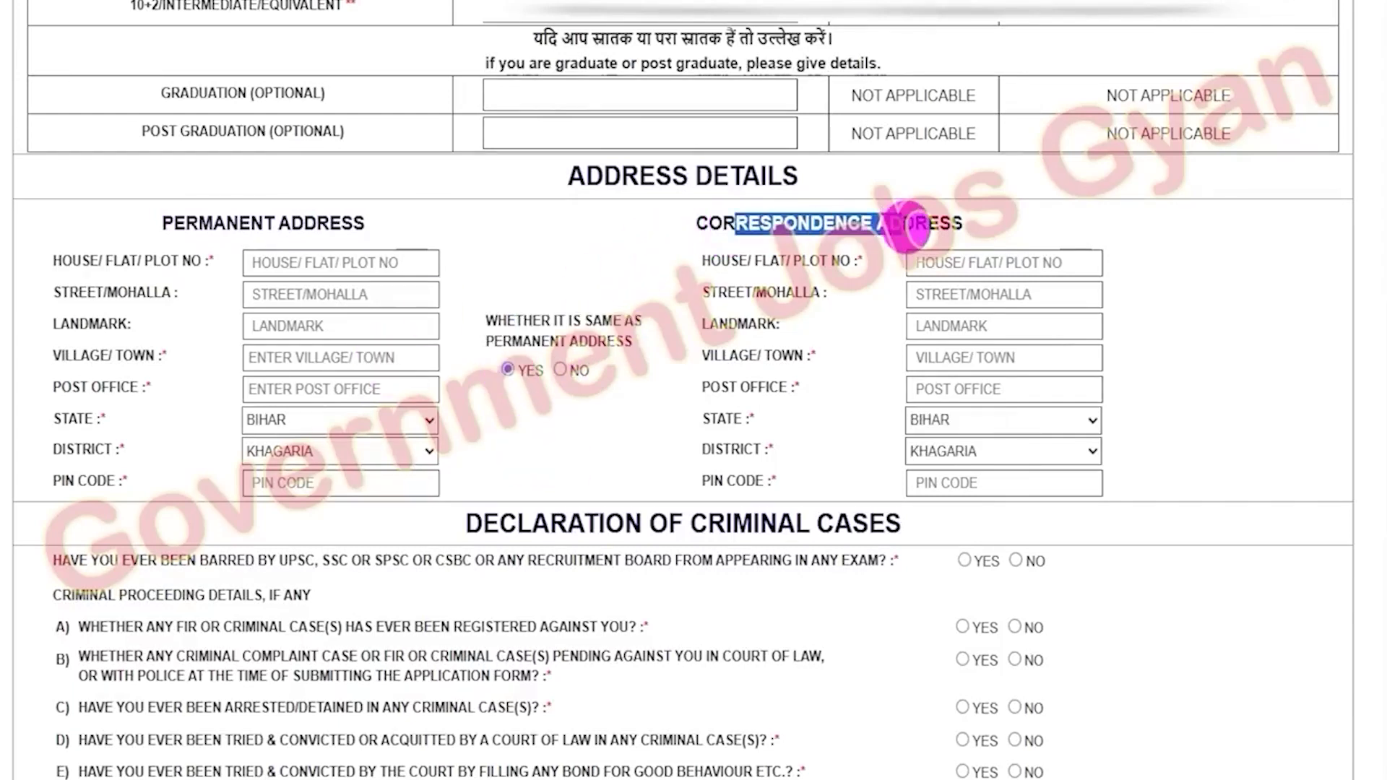
{"action": "left_click_drag", "start_coordinate": [187, 222], "coordinate": [352, 222]}
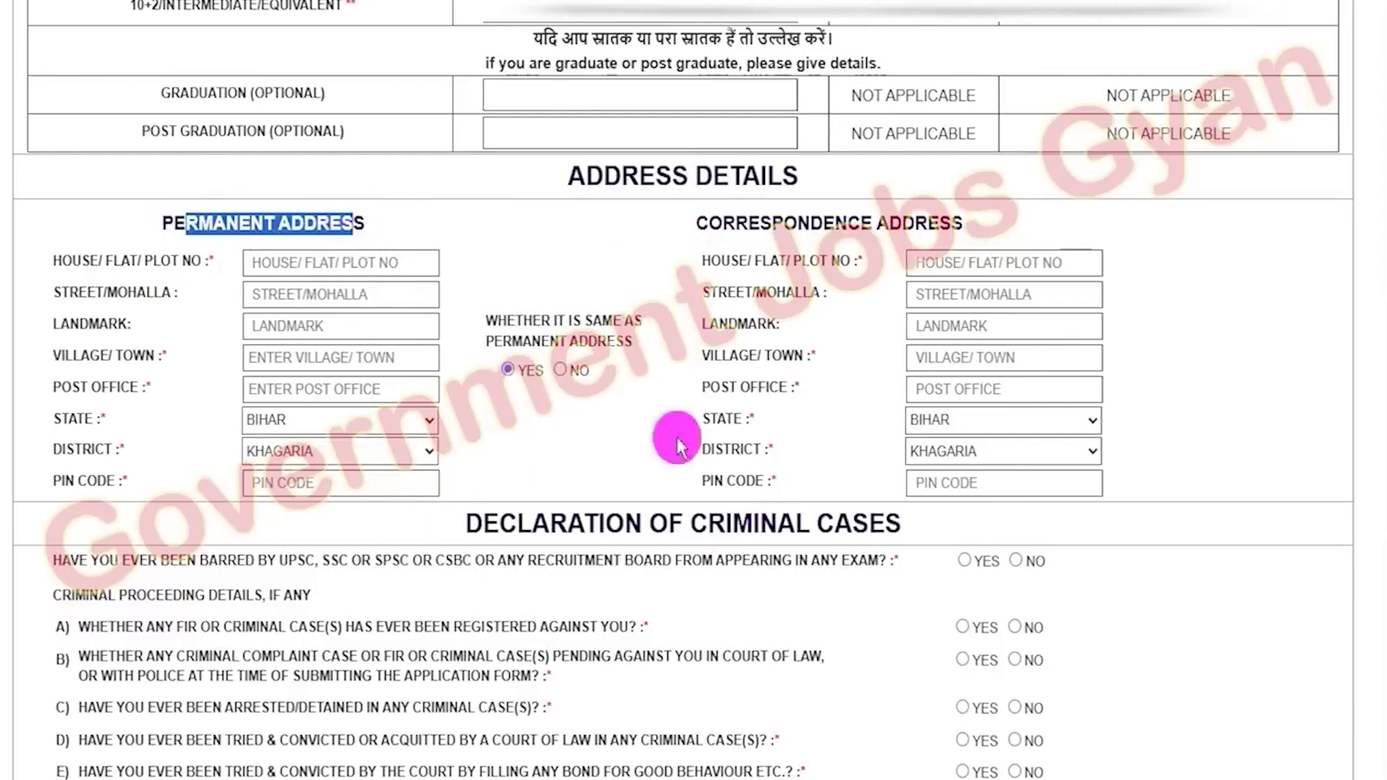
- Answer Yes to being barred from any exam and examine the debarment reference fields, including exam organizer, dates and reason
{"action": "scroll", "coordinate": [736, 517], "scroll_direction": "down", "scroll_amount": 2}
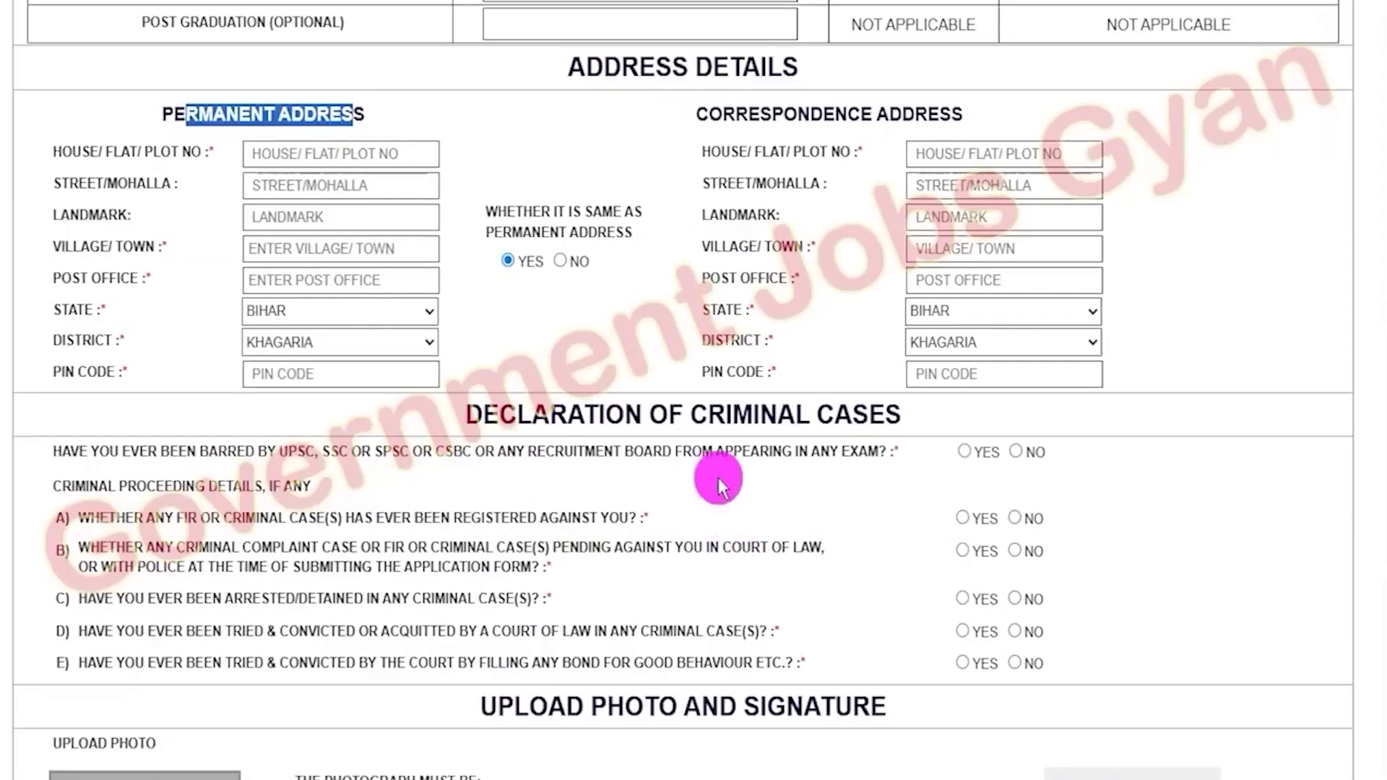
{"action": "left_click_drag", "start_coordinate": [500, 414], "coordinate": [862, 409]}
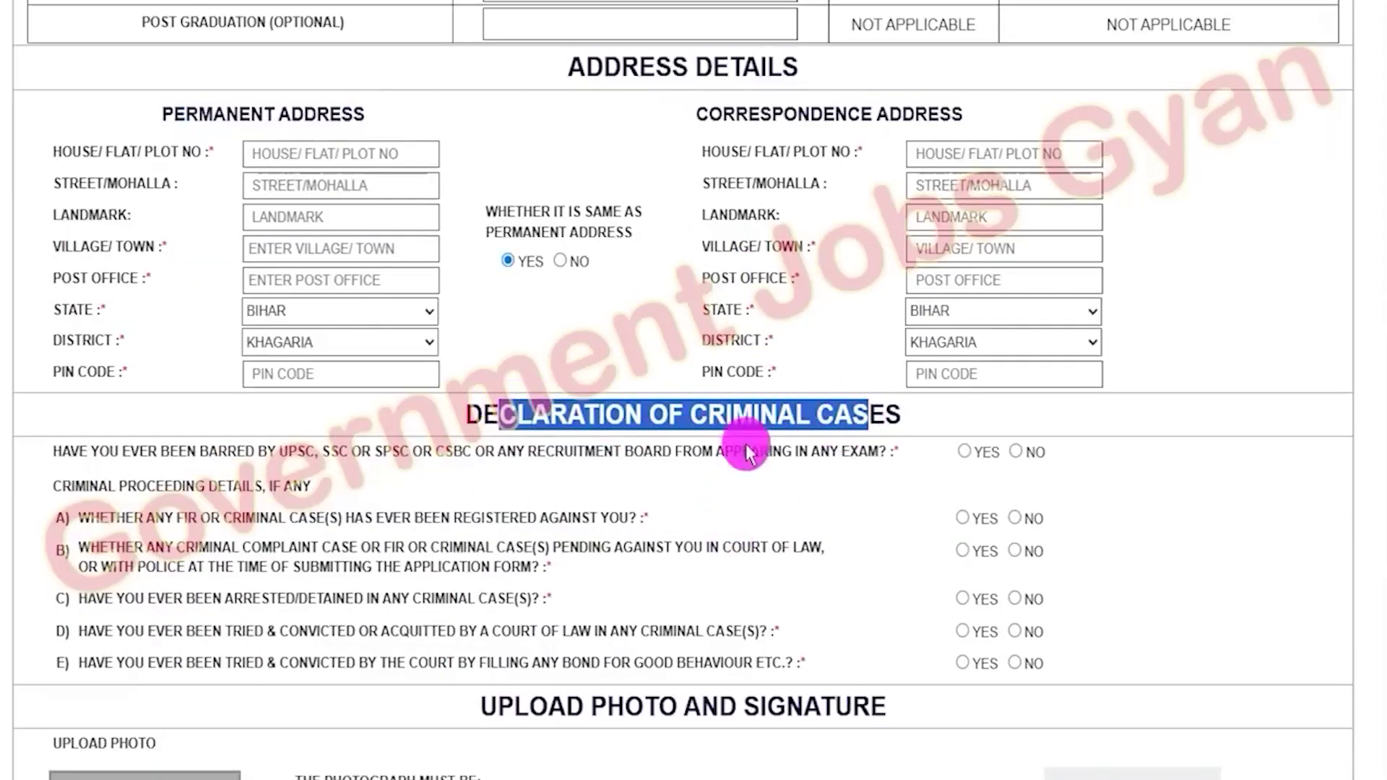
{"action": "scroll", "coordinate": [722, 492], "scroll_direction": "down", "scroll_amount": 3}
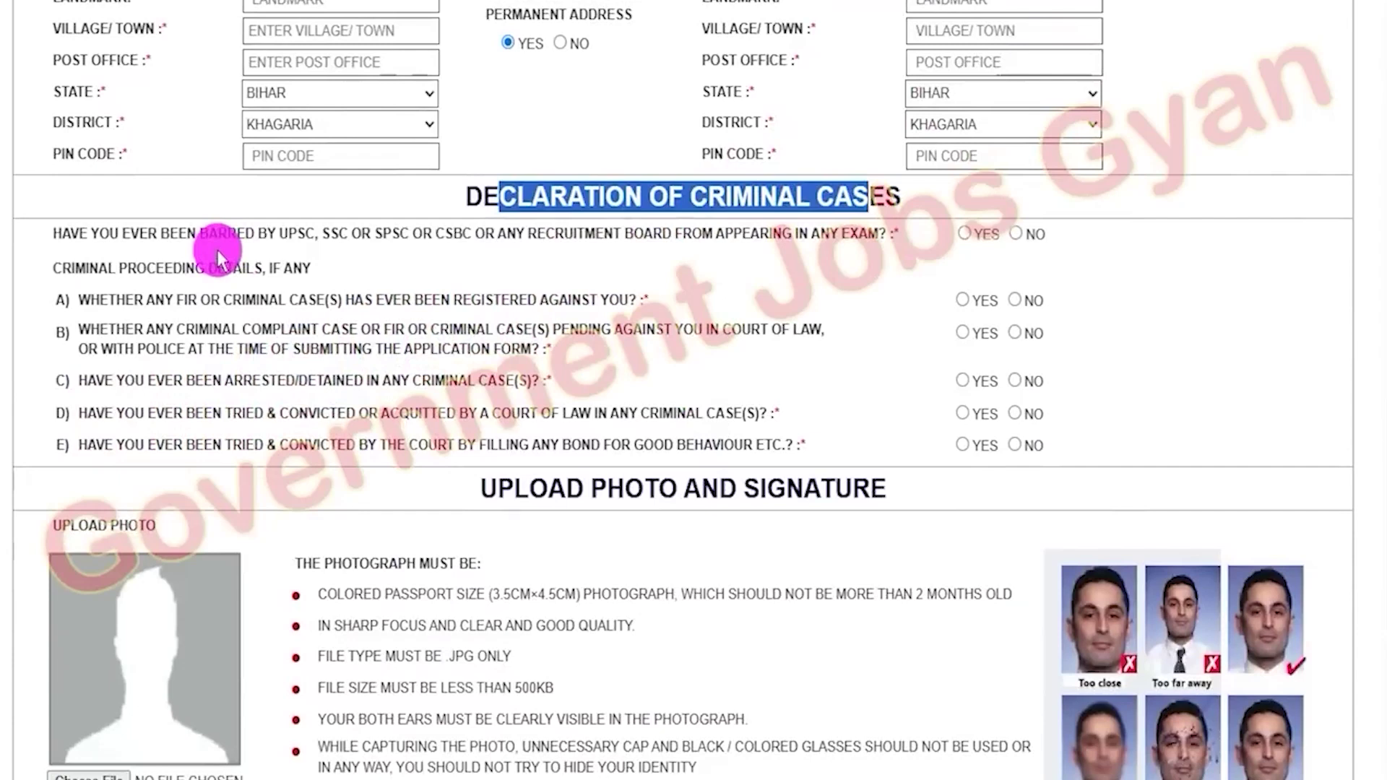
{"action": "left_click_drag", "start_coordinate": [295, 237], "coordinate": [645, 242]}
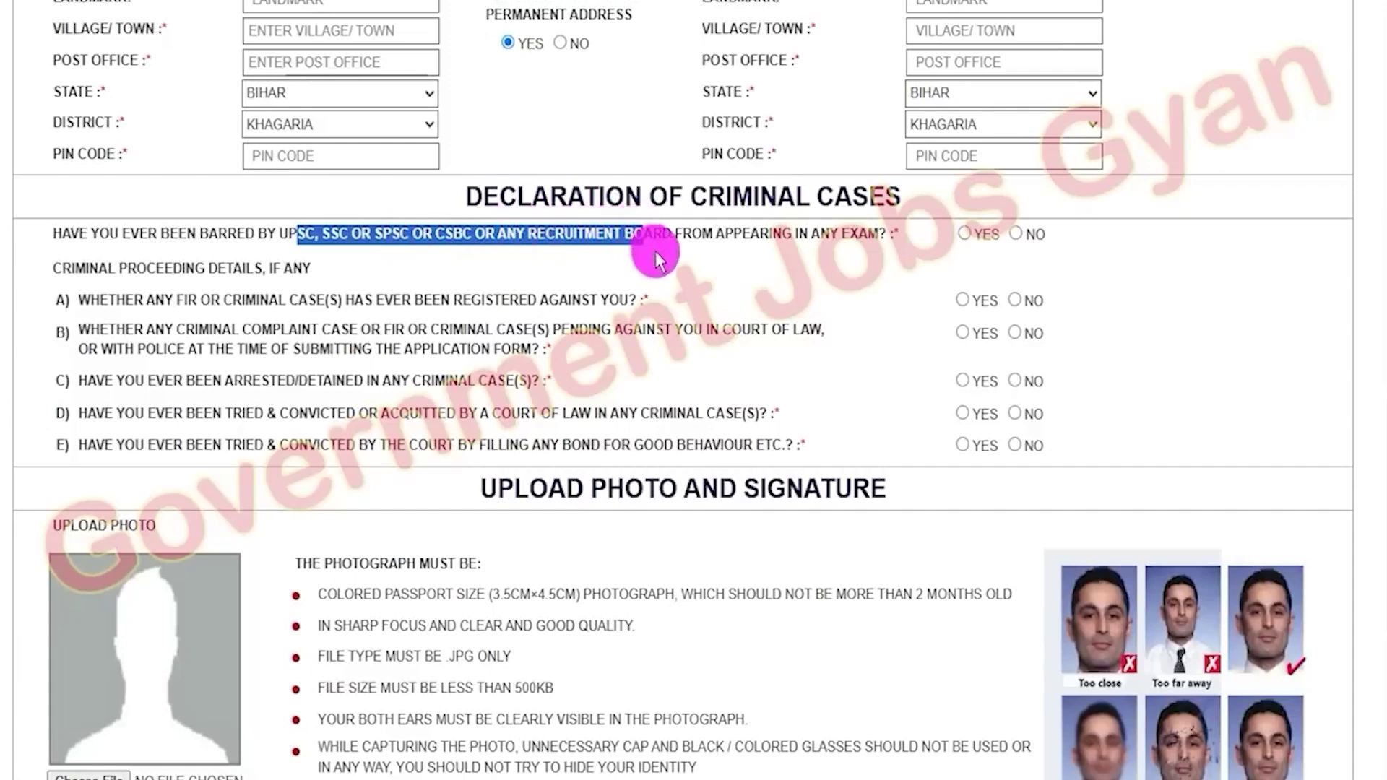
{"action": "left_click", "coordinate": [965, 234]}
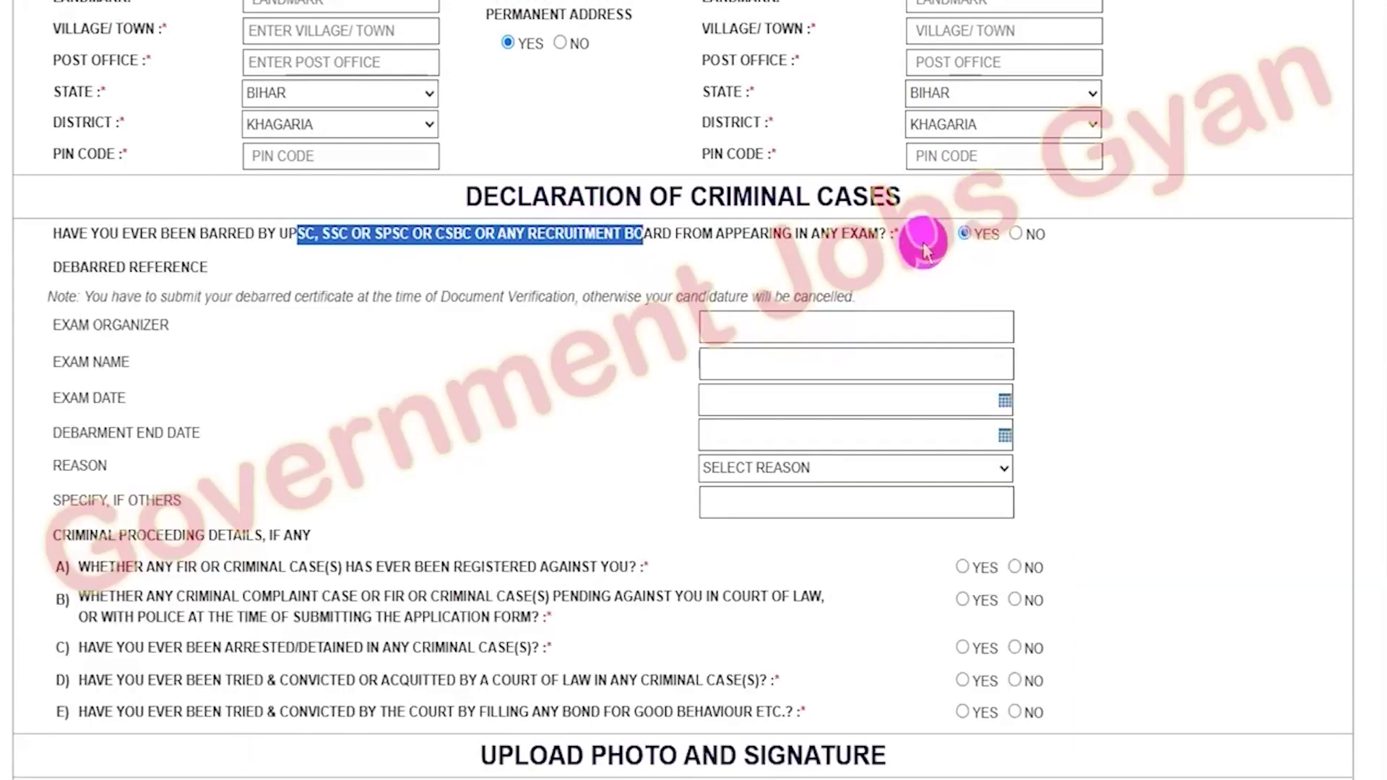
{"action": "left_click_drag", "start_coordinate": [79, 327], "coordinate": [160, 327]}
{"action": "left_click_drag", "start_coordinate": [78, 399], "coordinate": [185, 435]}
{"action": "left_click_drag", "start_coordinate": [77, 467], "coordinate": [154, 502]}
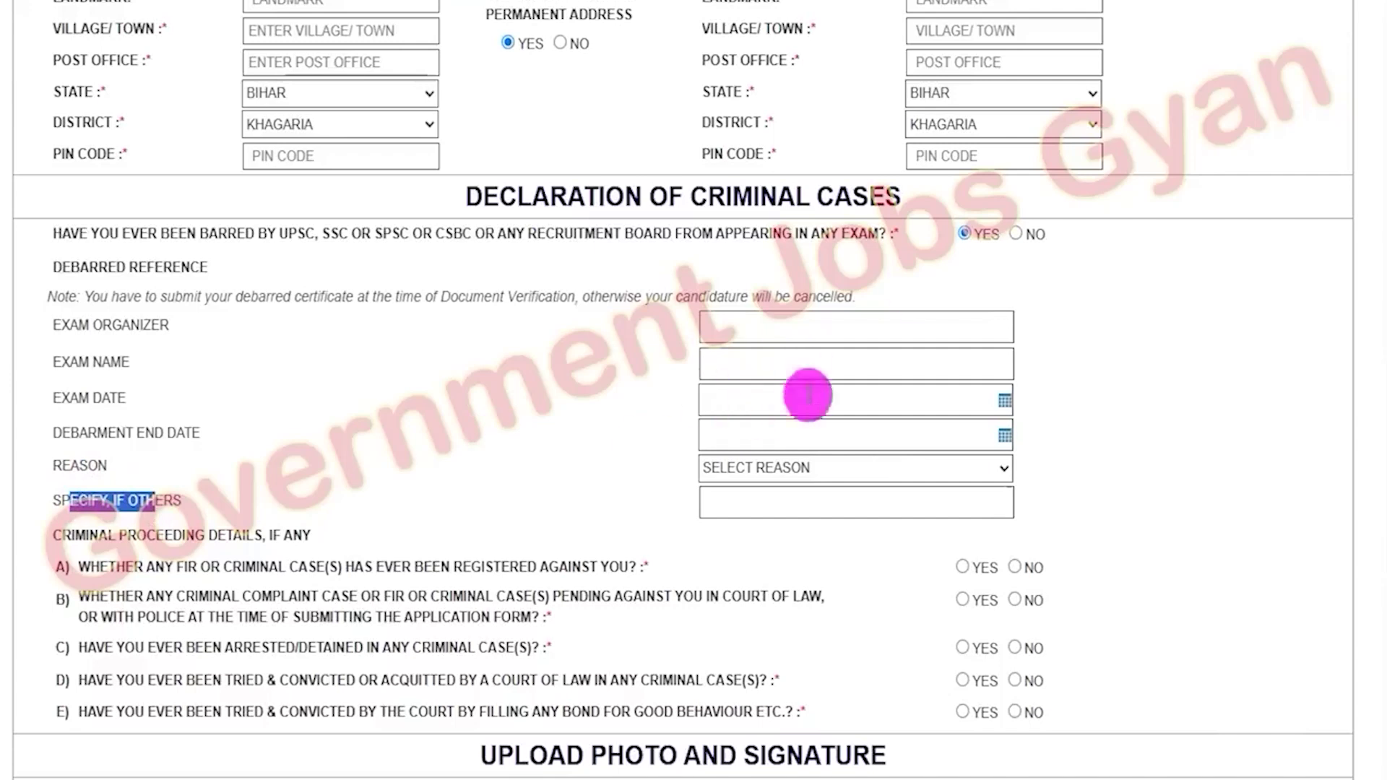
- Set the answers on being barred from any exam and on any registered FIR or criminal case to No
{"action": "left_click", "coordinate": [1013, 234]}
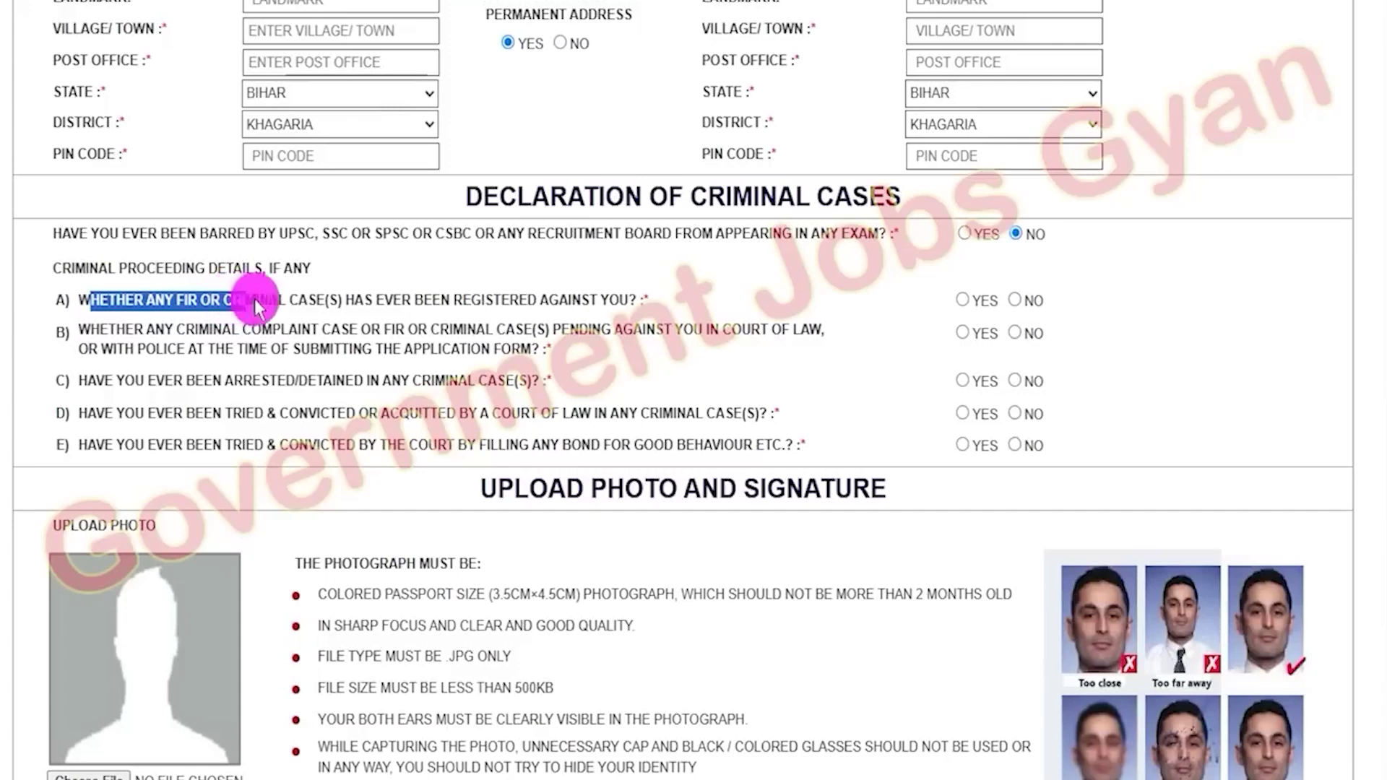
{"action": "left_click_drag", "start_coordinate": [354, 299], "coordinate": [540, 301]}
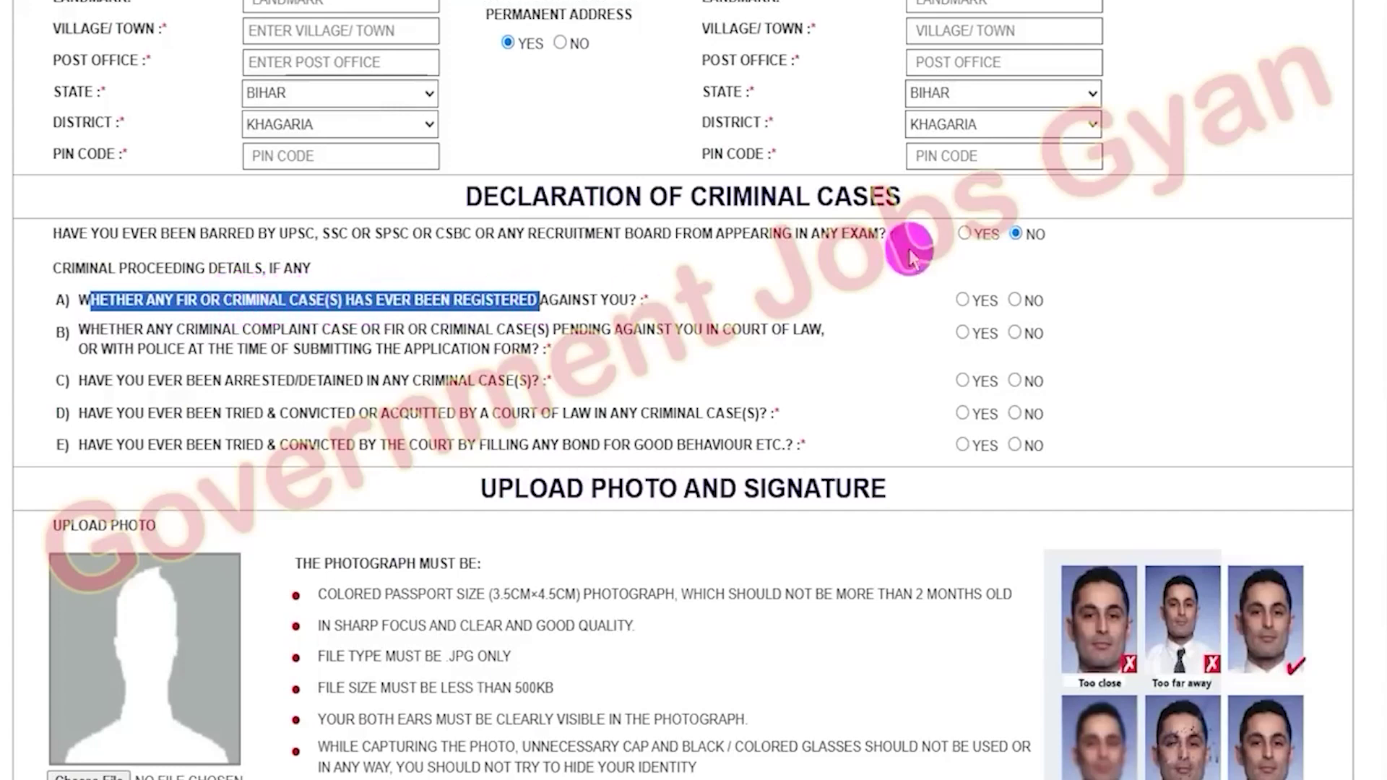
{"action": "left_click", "coordinate": [967, 300]}
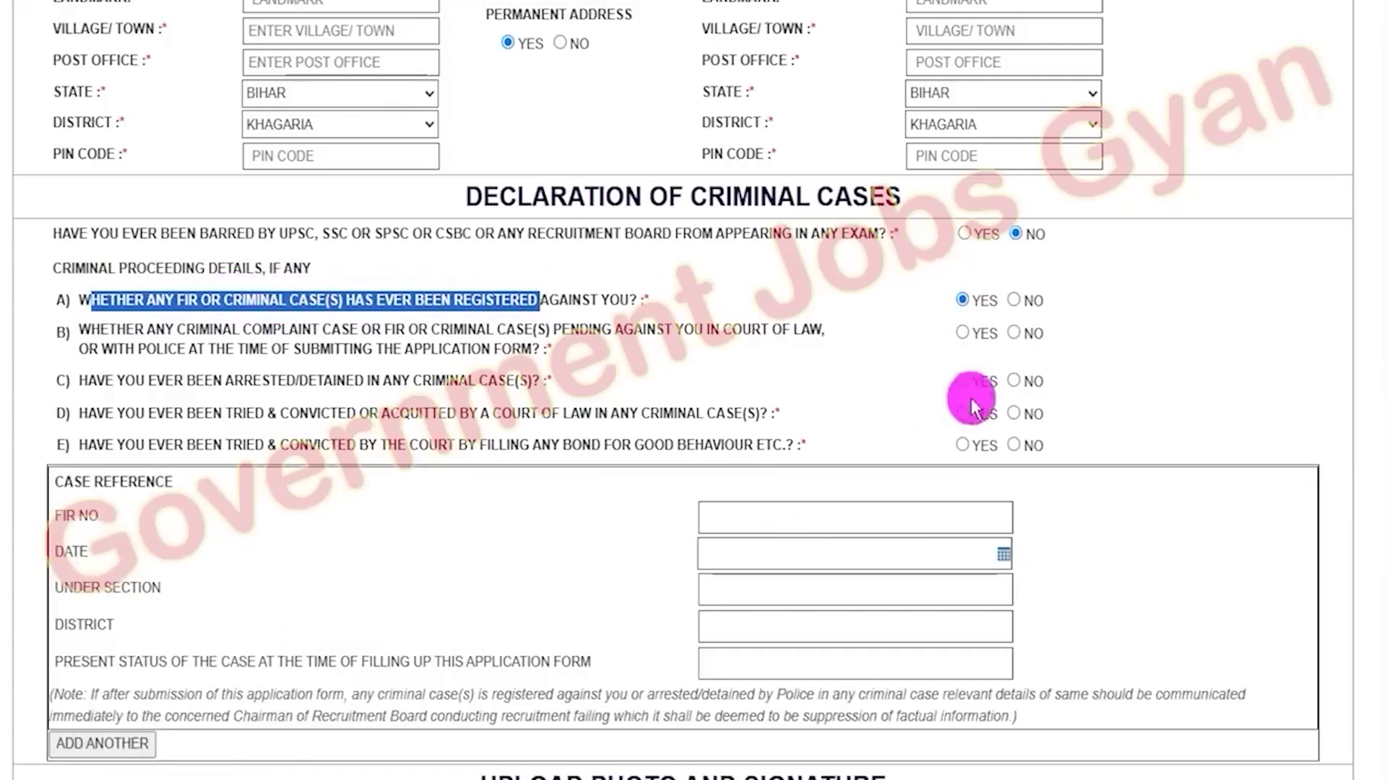
{"action": "left_click", "coordinate": [1013, 301]}
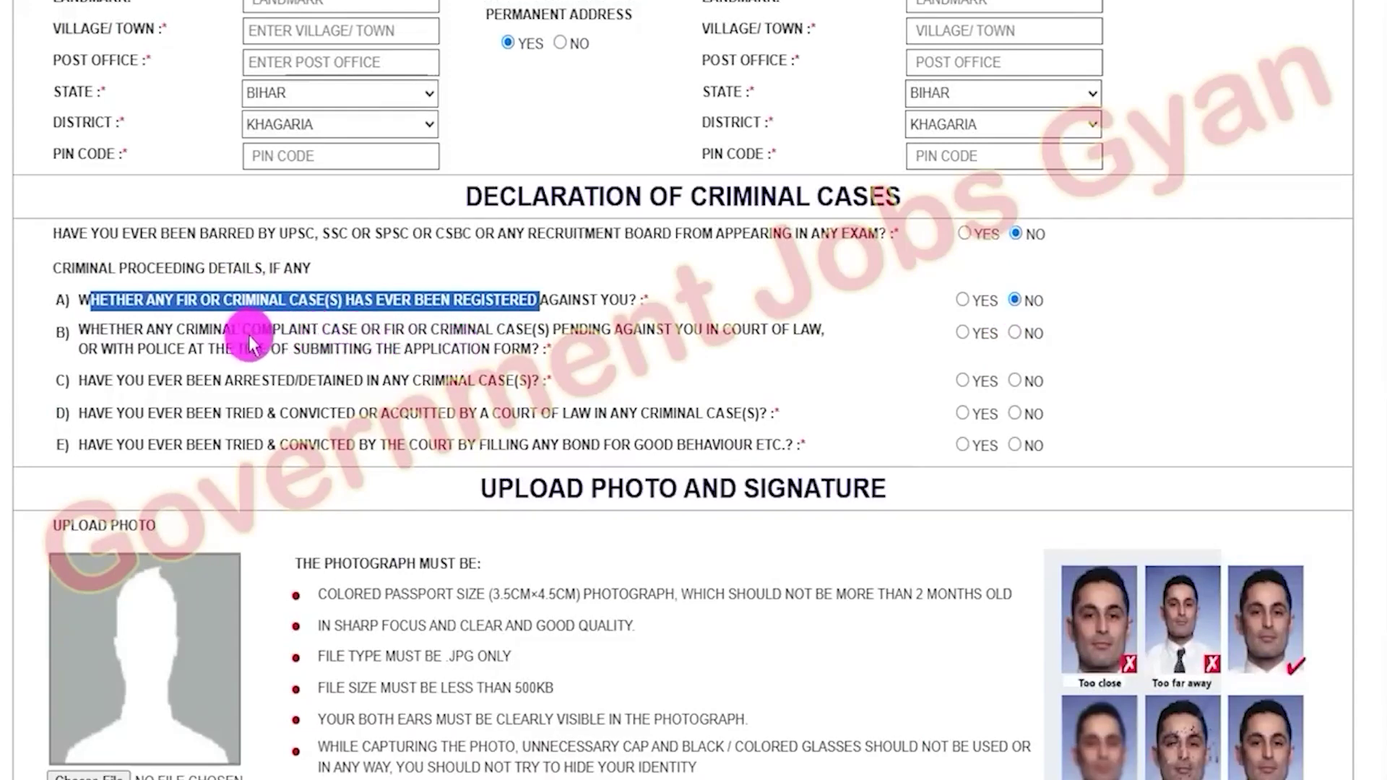
- Set the answers on pending criminal cases and on ever being arrested or detained to No, briefly checking the Yes option for each
{"action": "left_click_drag", "start_coordinate": [234, 328], "coordinate": [438, 329]}
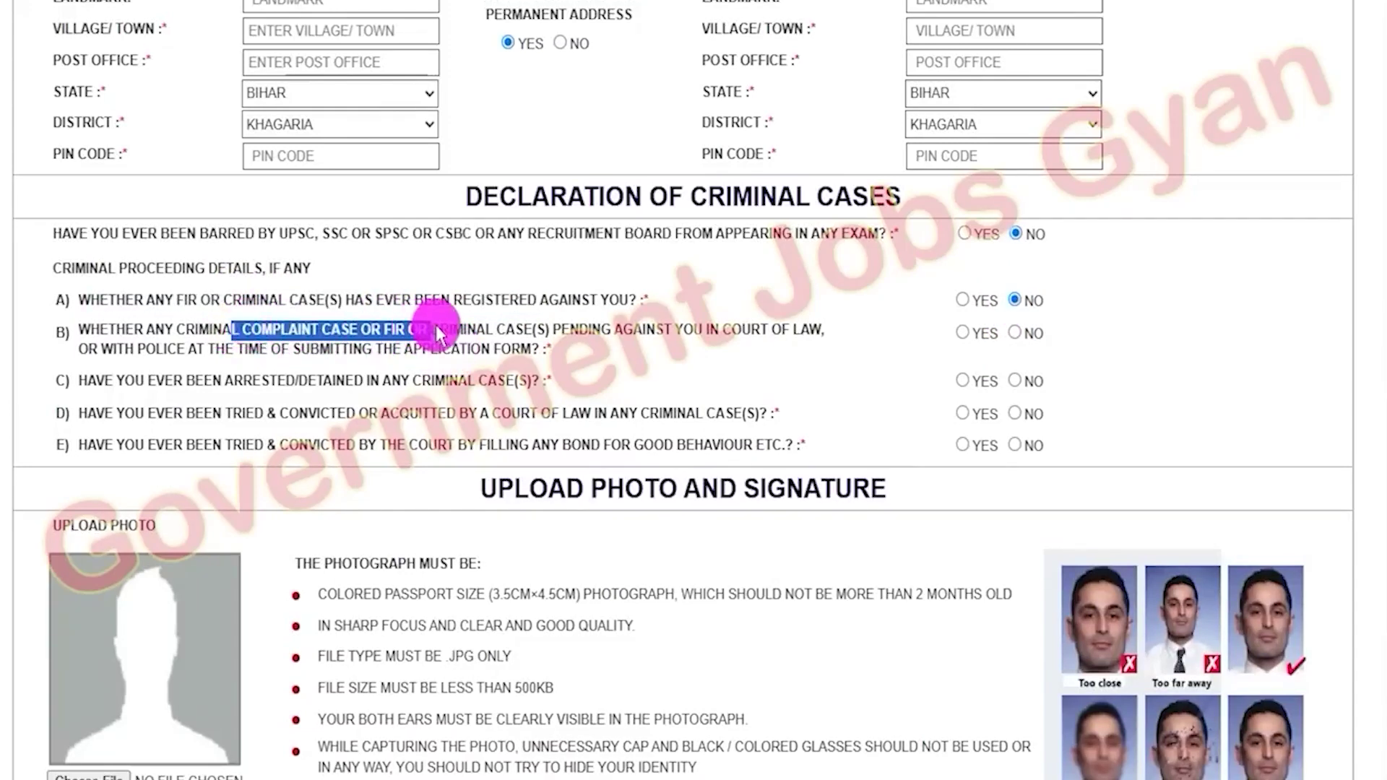
{"action": "left_click", "coordinate": [964, 333]}
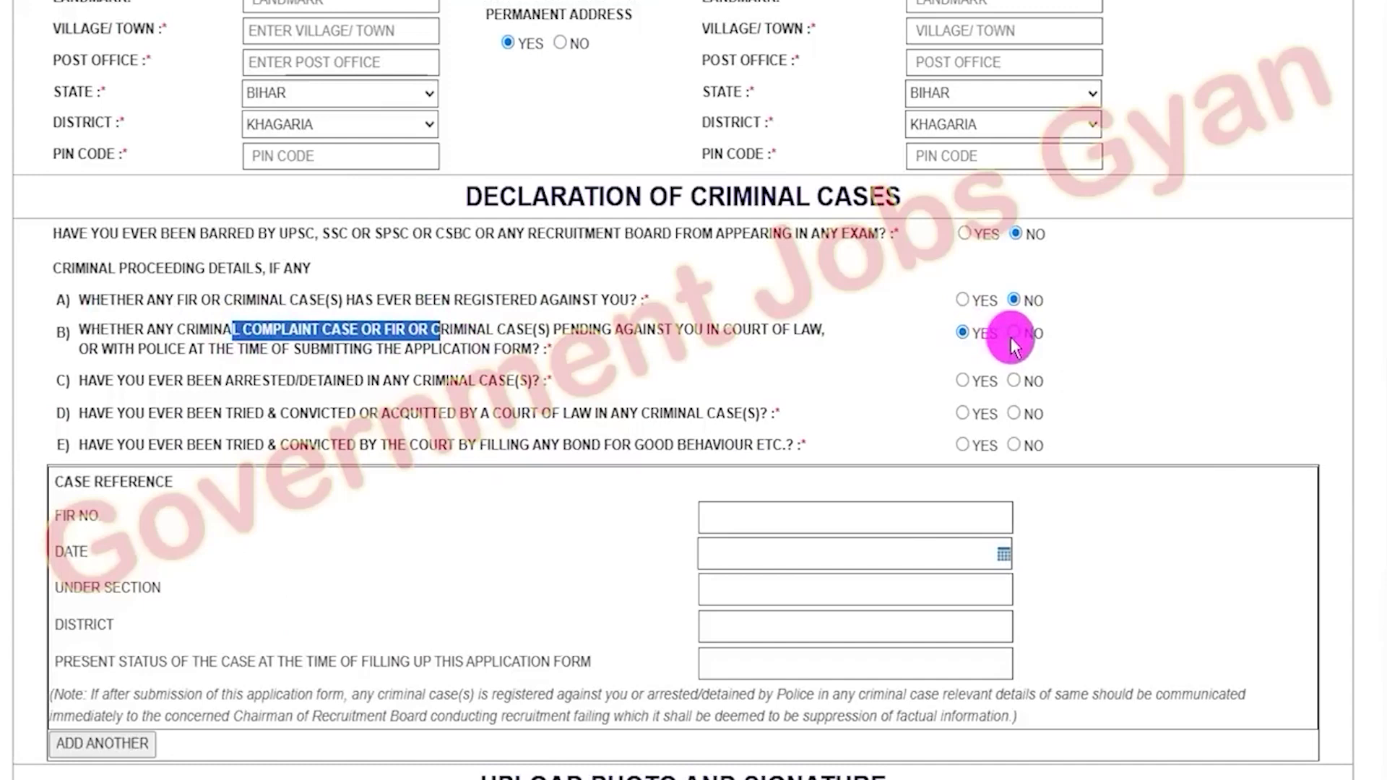
{"action": "left_click", "coordinate": [1013, 333]}
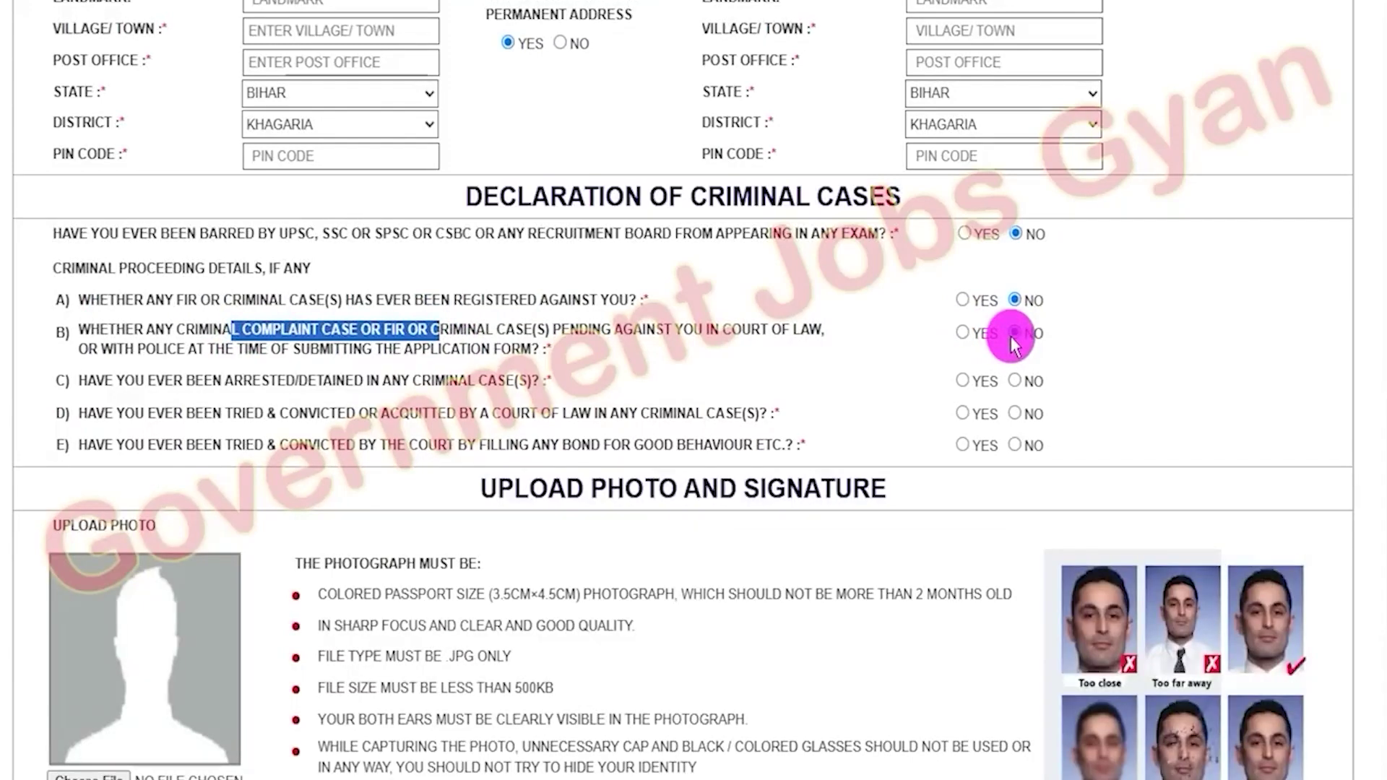
{"action": "left_click_drag", "start_coordinate": [127, 383], "coordinate": [487, 383]}
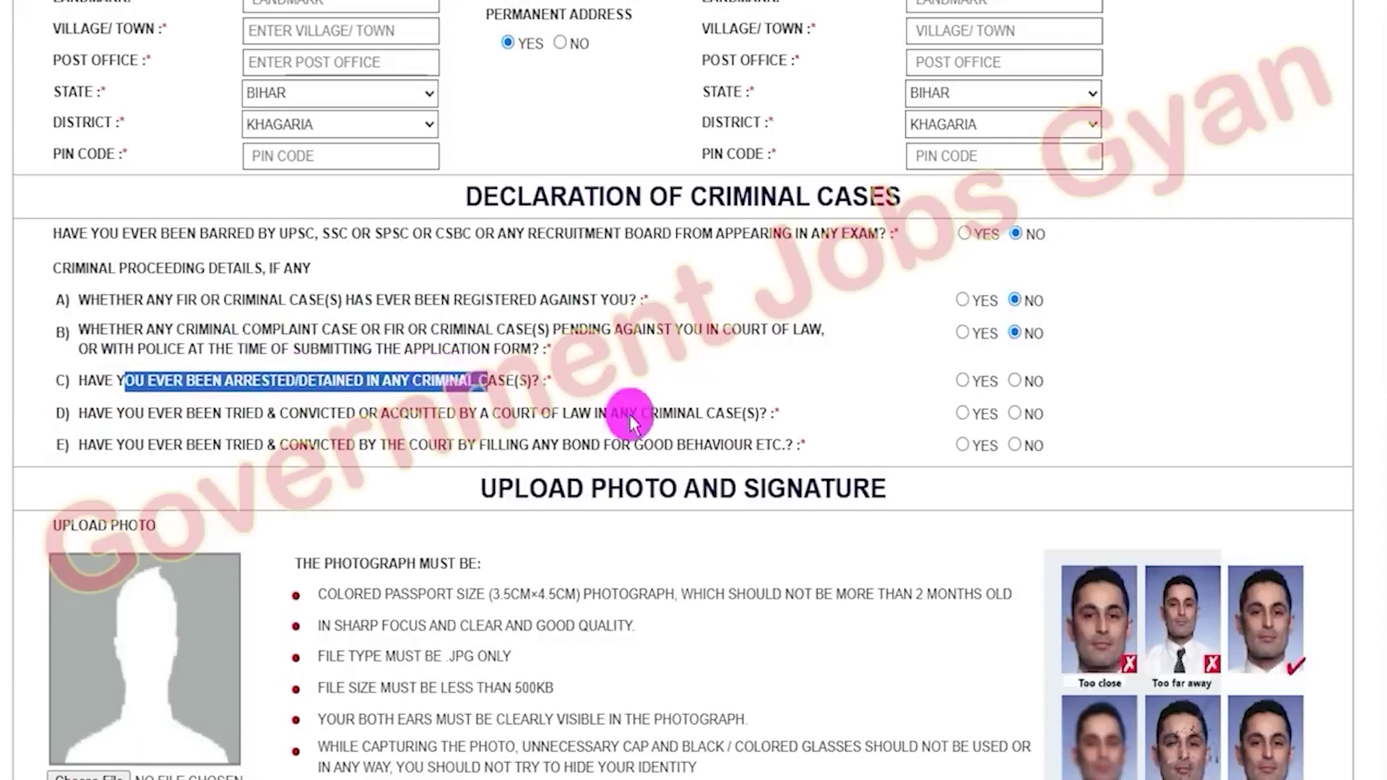
{"action": "left_click", "coordinate": [963, 379]}
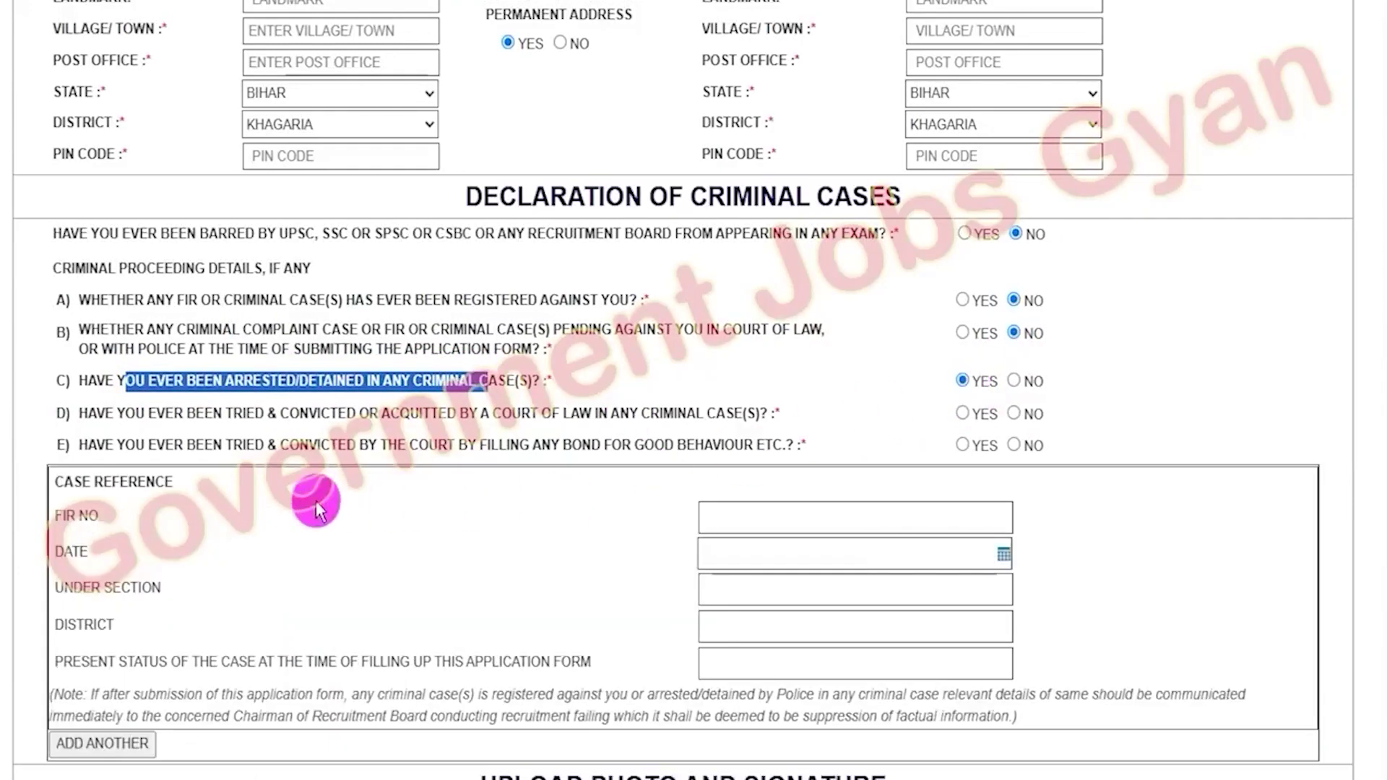
{"action": "left_click", "coordinate": [1014, 380]}
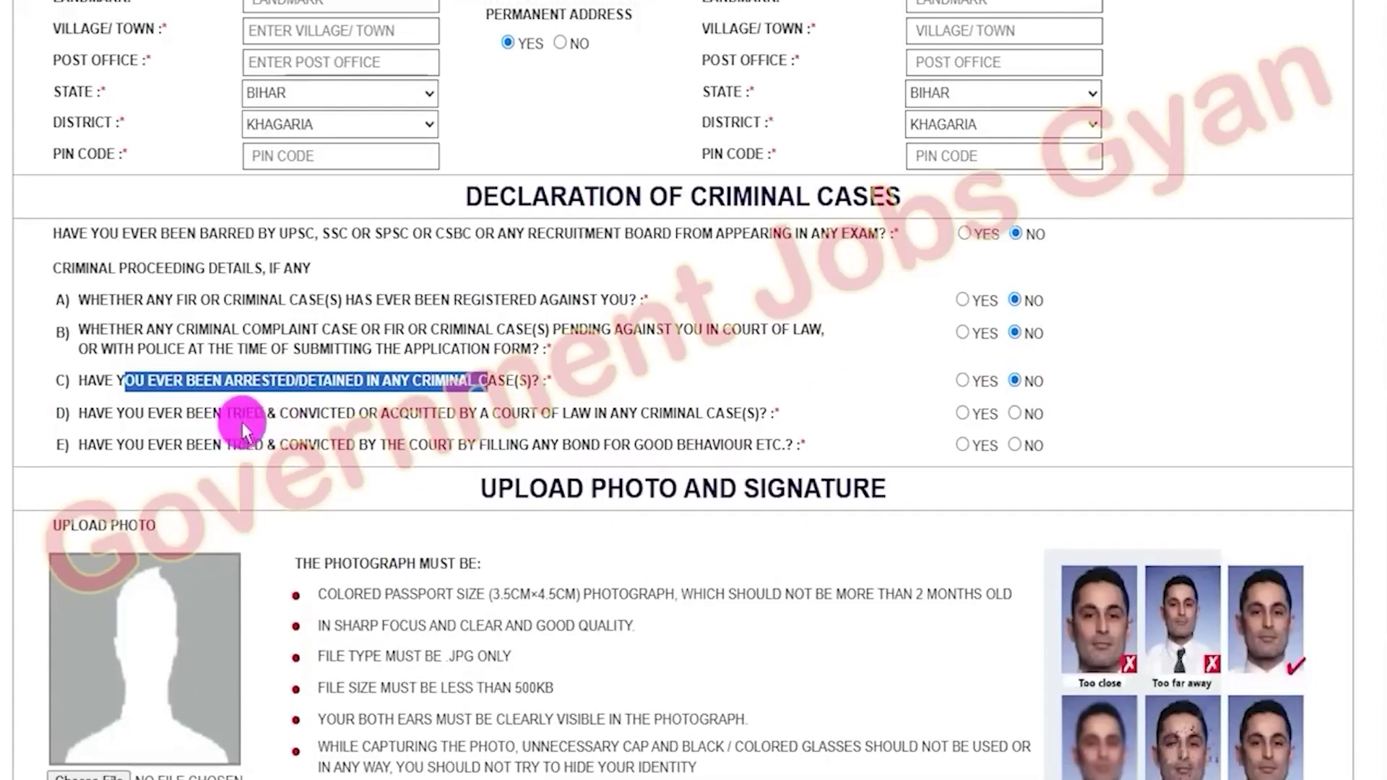
- Set the answers on being tried and convicted or acquitted, and on conviction with a good behaviour bond, to No
{"action": "left_click_drag", "start_coordinate": [492, 415], "coordinate": [704, 413]}
{"action": "left_click", "coordinate": [965, 415]}
{"action": "left_click", "coordinate": [1015, 414]}
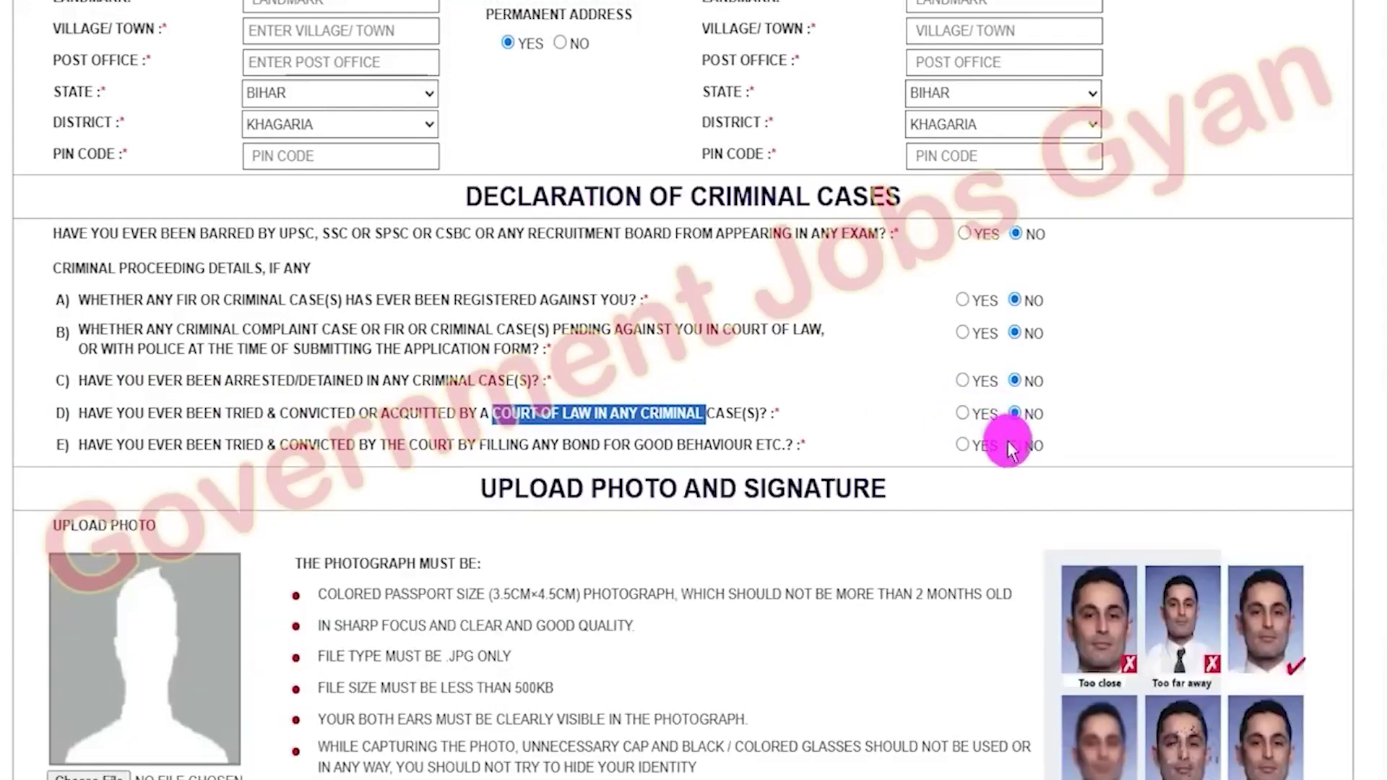
{"action": "left_click", "coordinate": [1014, 445]}
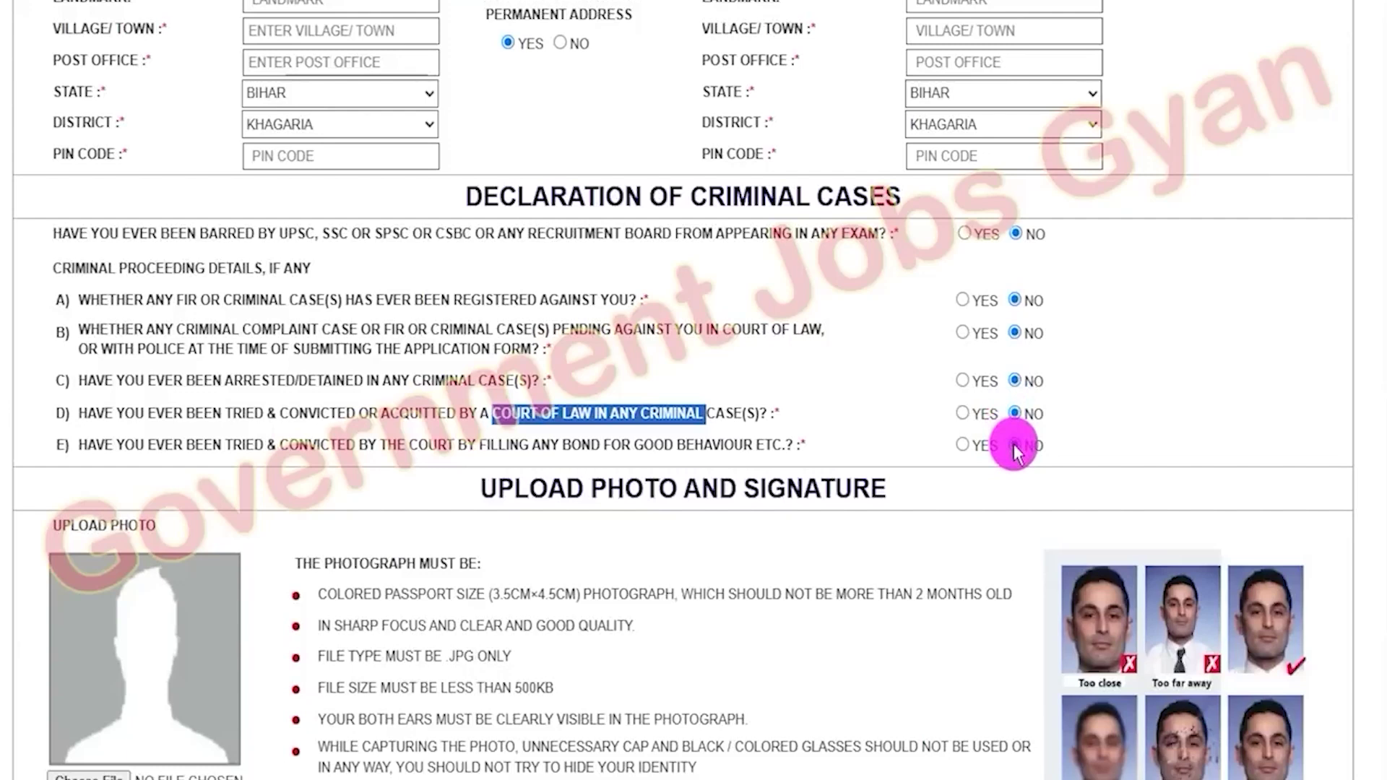
- Examine the photograph upload requirements, including dimensions, age, file type, file size and the accepted and rejected sample photos
{"action": "scroll", "coordinate": [589, 448], "scroll_direction": "down", "scroll_amount": 5}
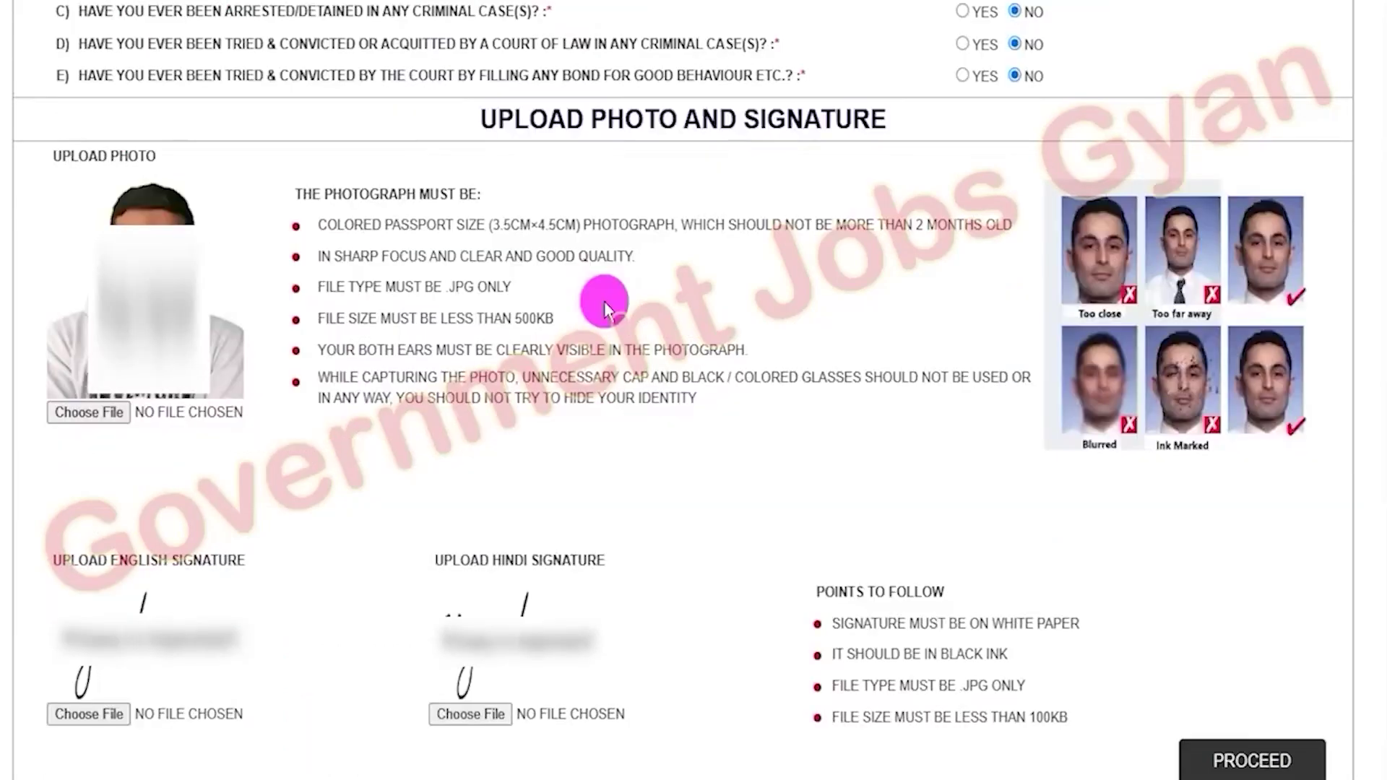
{"action": "left_click_drag", "start_coordinate": [529, 118], "coordinate": [871, 117]}
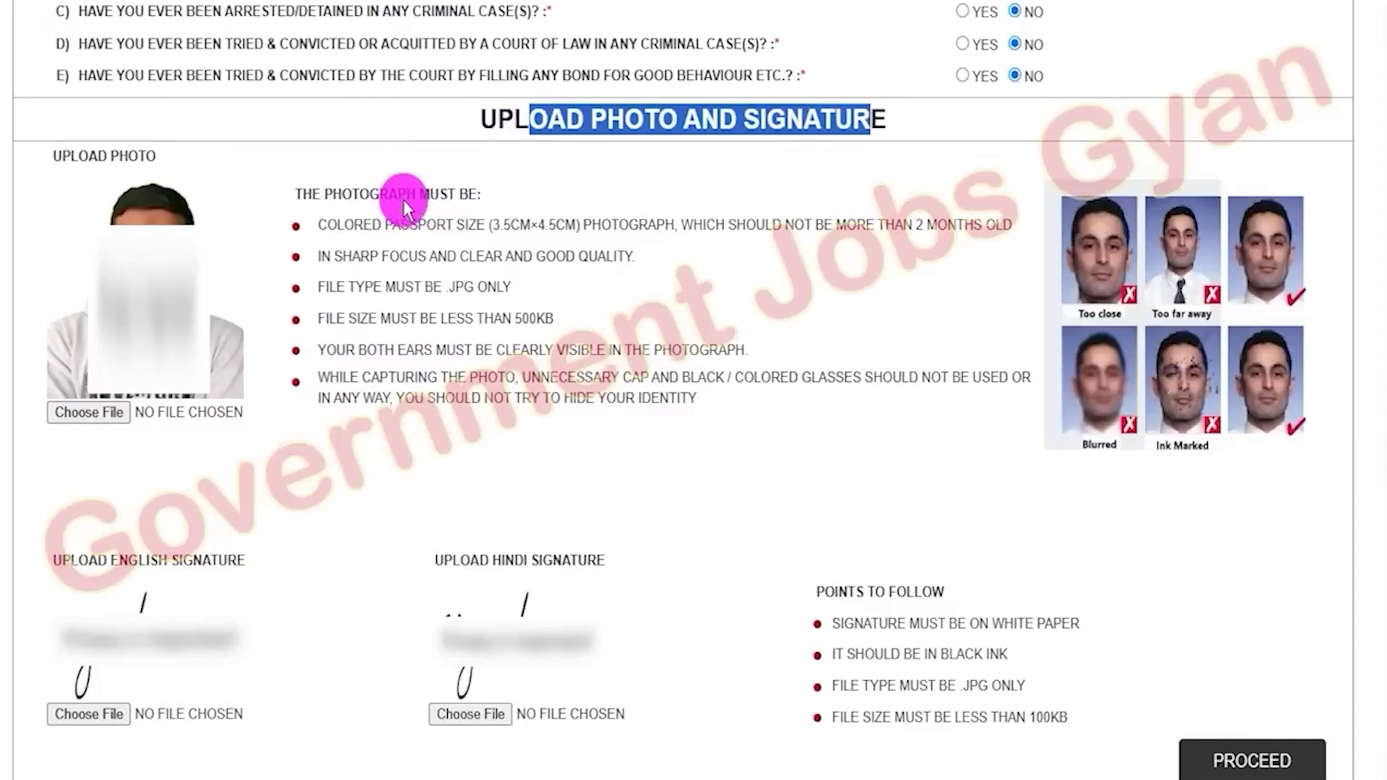
{"action": "left_click_drag", "start_coordinate": [370, 192], "coordinate": [473, 205]}
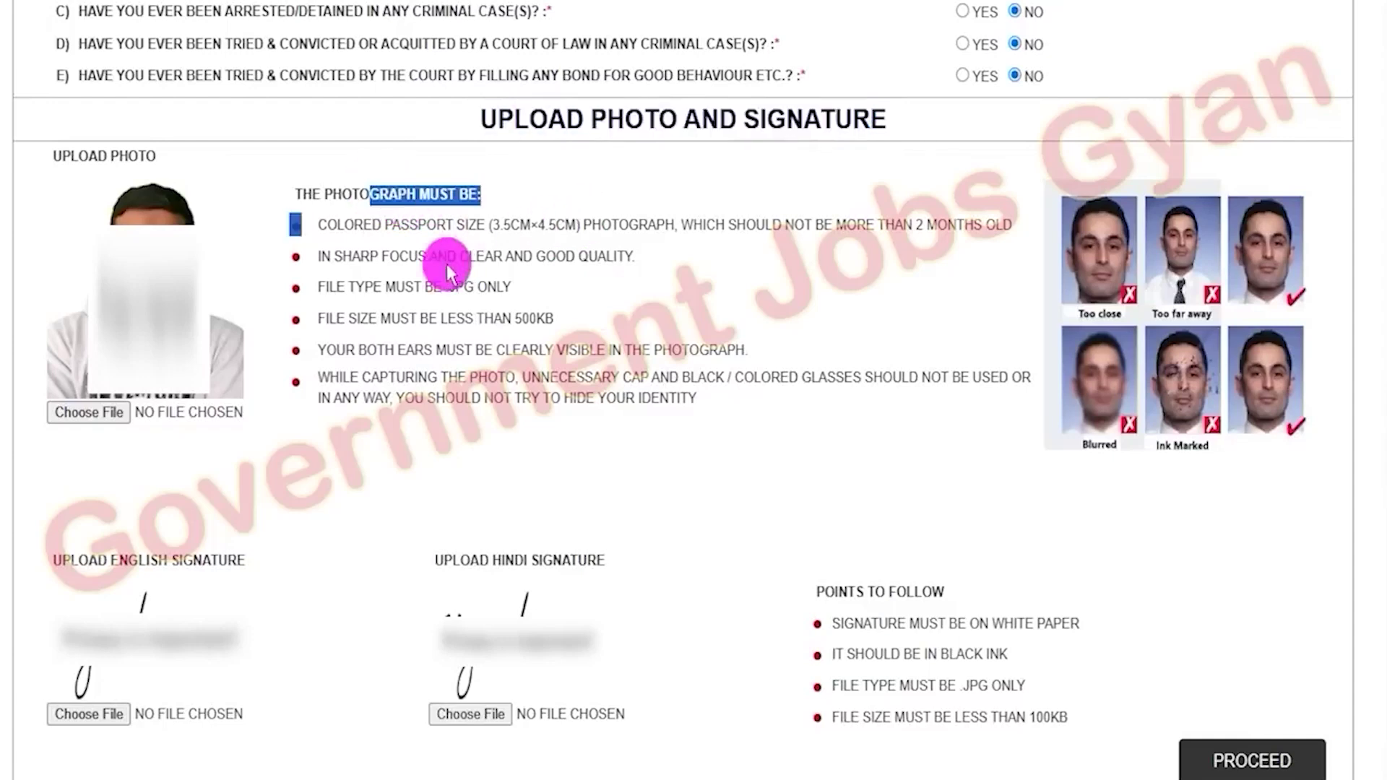
{"action": "left_click_drag", "start_coordinate": [446, 258], "coordinate": [536, 319]}
{"action": "left_click", "coordinate": [539, 363]}
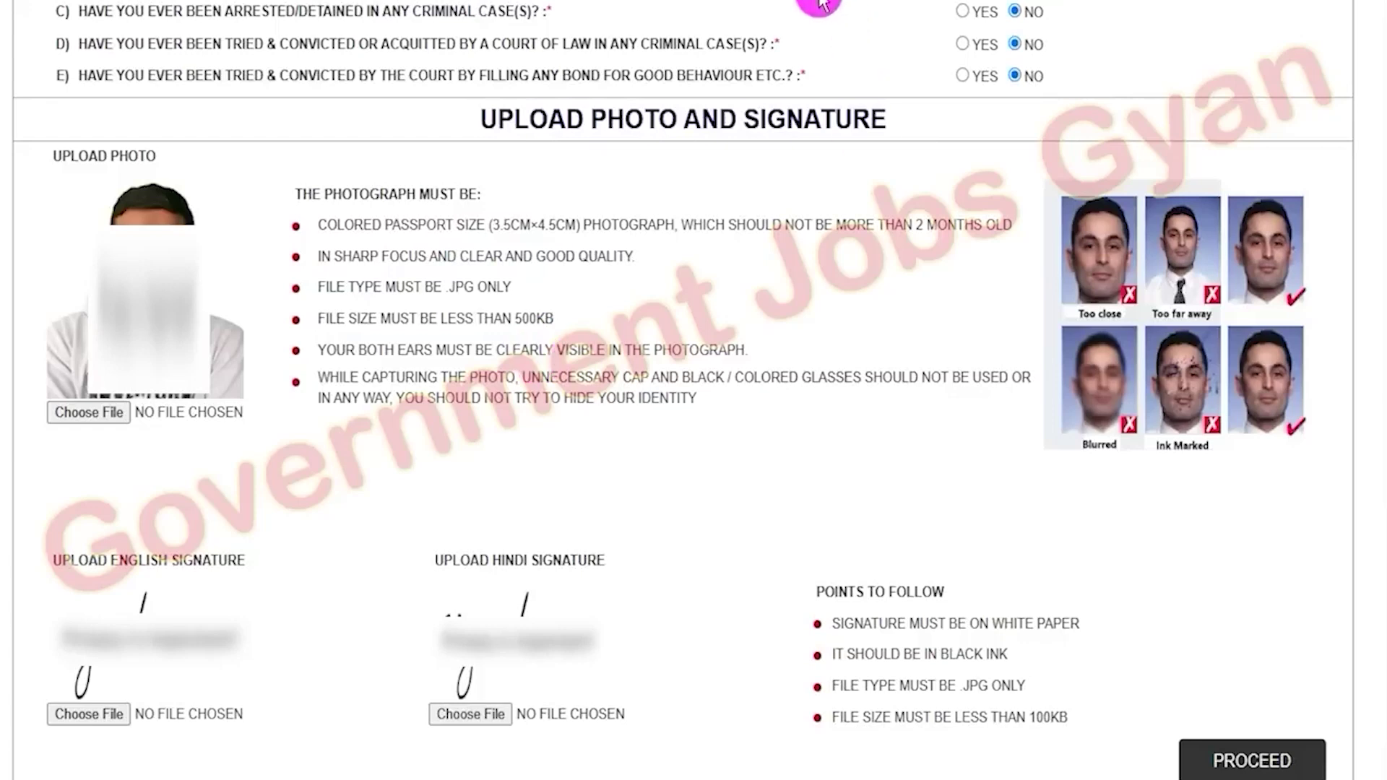
{"action": "left_click_drag", "start_coordinate": [1304, 247], "coordinate": [1367, 208]}
{"action": "left_click_drag", "start_coordinate": [1303, 359], "coordinate": [1360, 332]}
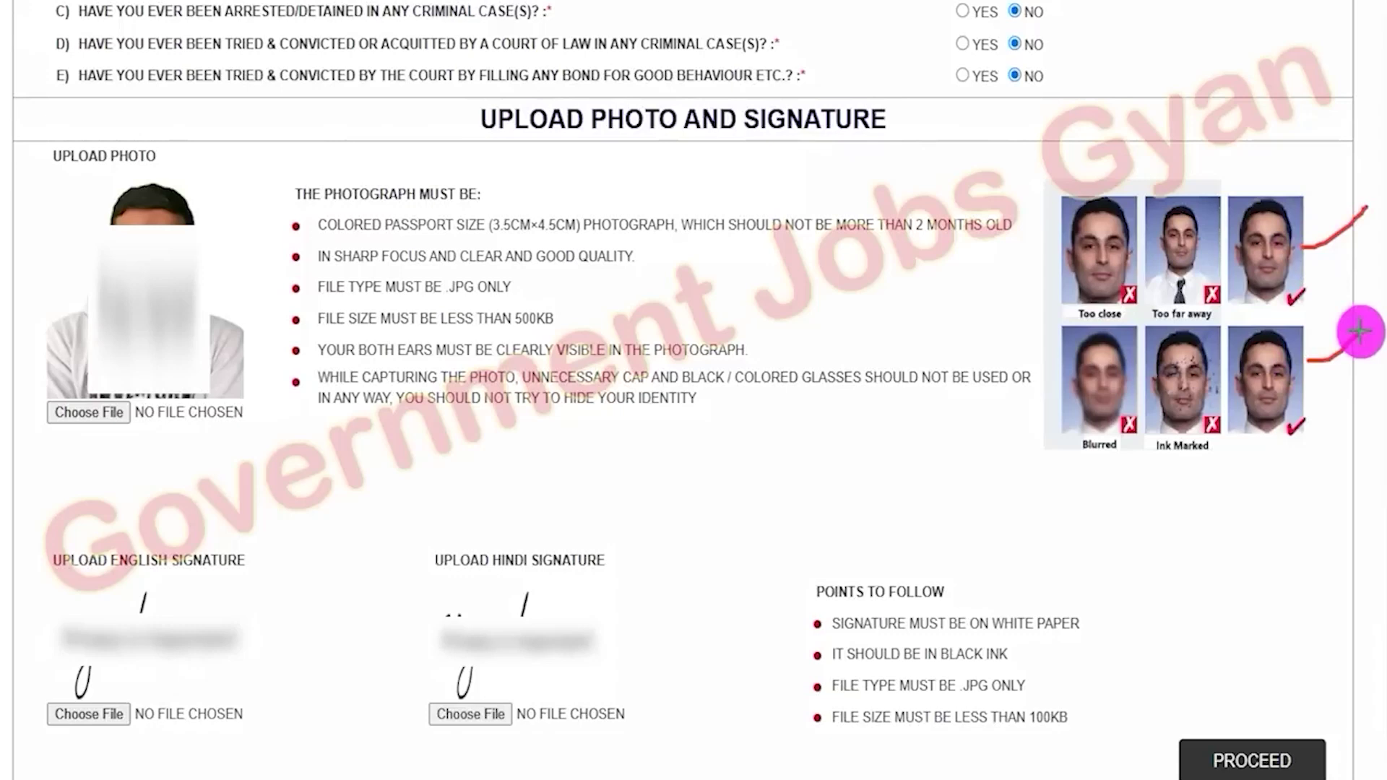
{"action": "left_click_drag", "start_coordinate": [1077, 180], "coordinate": [1119, 231]}
{"action": "left_click_drag", "start_coordinate": [1118, 177], "coordinate": [1080, 231]}
{"action": "mouse_move", "coordinate": [1159, 199]}
{"action": "left_mouse_down"}
{"action": "mouse_move", "coordinate": [1195, 217]}
{"action": "mouse_move", "coordinate": [1147, 242]}
{"action": "left_mouse_up"}
{"action": "mouse_move", "coordinate": [1073, 338]}
{"action": "left_mouse_down"}
{"action": "mouse_move", "coordinate": [1113, 362]}
{"action": "mouse_move", "coordinate": [1083, 366]}
{"action": "left_mouse_up"}
{"action": "mouse_move", "coordinate": [1159, 342]}
{"action": "left_mouse_down"}
{"action": "mouse_move", "coordinate": [1213, 367]}
{"action": "mouse_move", "coordinate": [1153, 389]}
{"action": "left_mouse_up"}
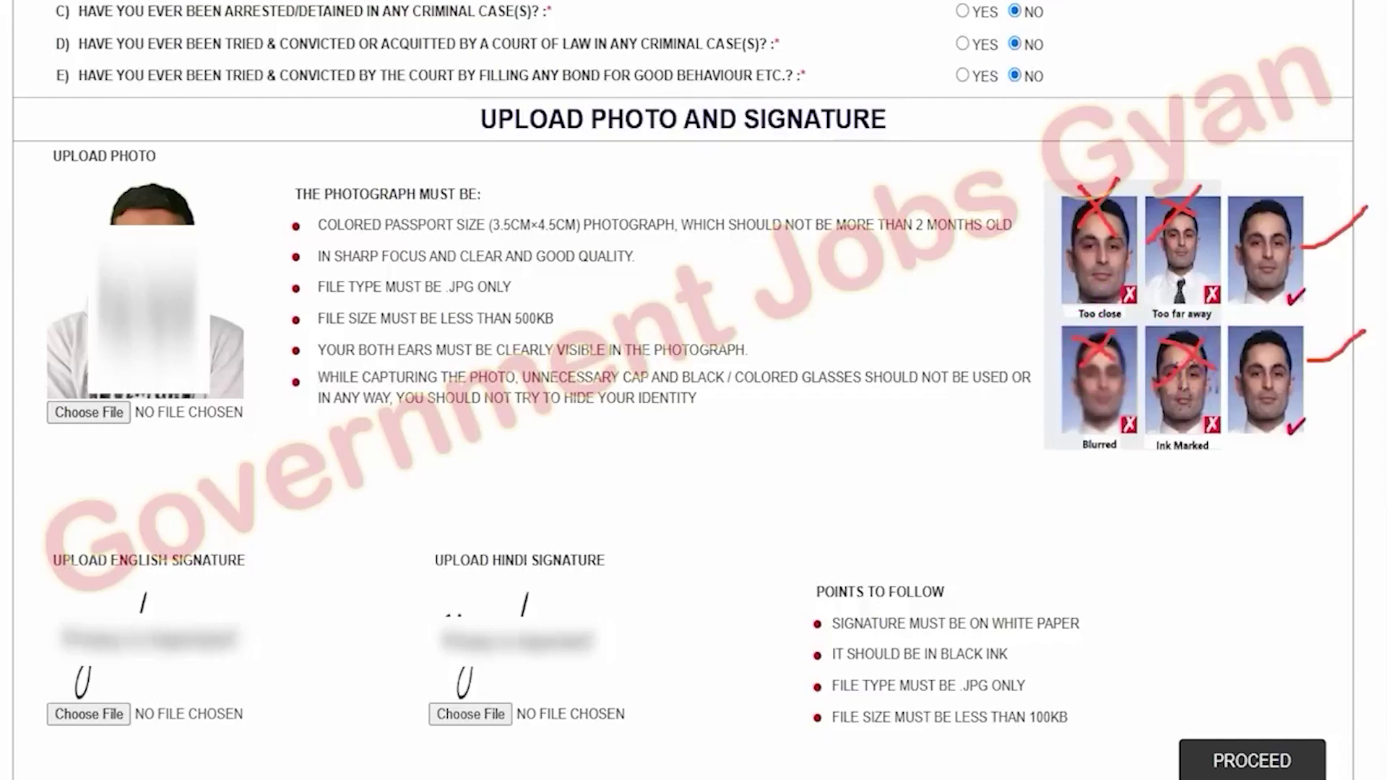
{"action": "key", "text": "Escape"}
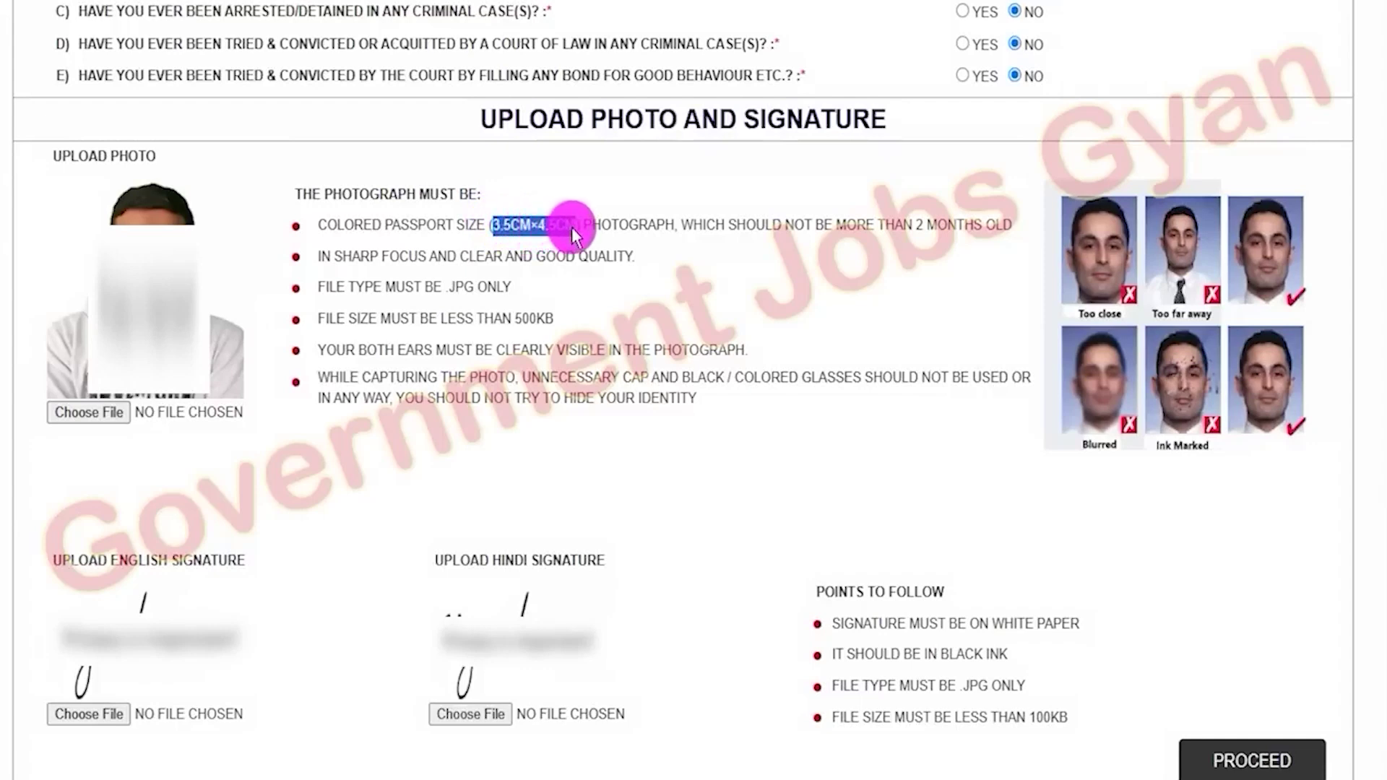
{"action": "left_click_drag", "start_coordinate": [916, 224], "coordinate": [985, 225]}
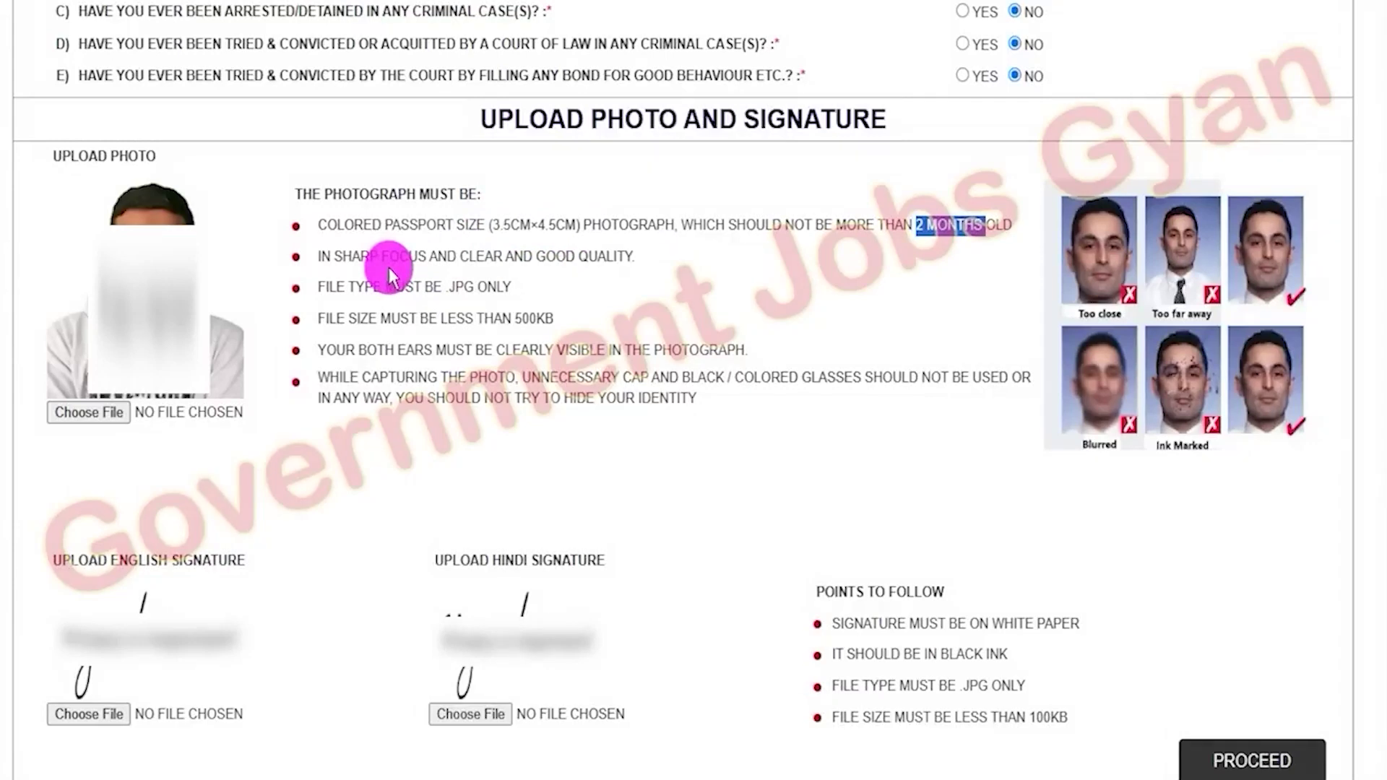
{"action": "left_click_drag", "start_coordinate": [447, 286], "coordinate": [517, 292]}
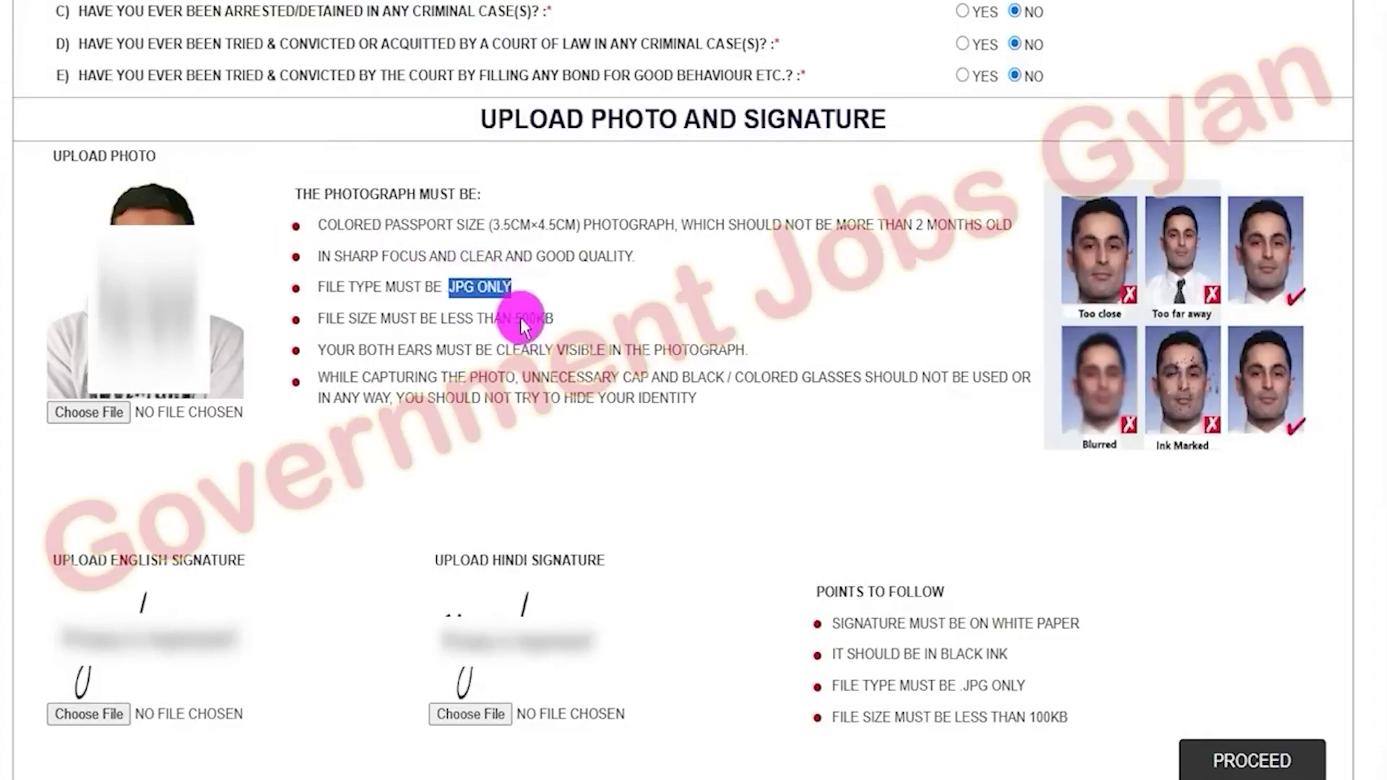
{"action": "left_click", "coordinate": [531, 320]}
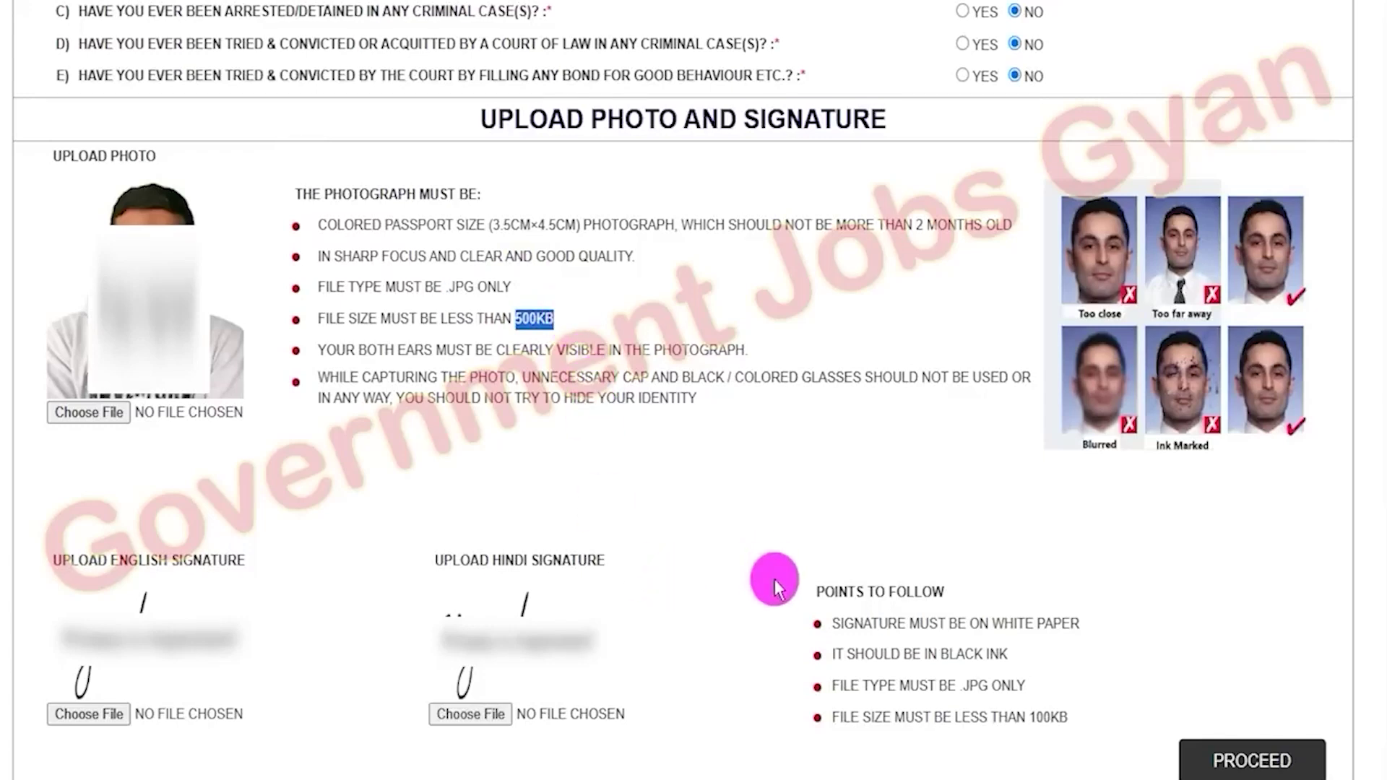
- Examine the signature requirements on paper, ink, file type and size, and the English and Hindi signature upload sections
{"action": "left_click_drag", "start_coordinate": [864, 626], "coordinate": [1060, 623]}
{"action": "mouse_move", "coordinate": [888, 656]}
{"action": "left_mouse_down"}
{"action": "mouse_move", "coordinate": [1008, 650]}
{"action": "mouse_move", "coordinate": [963, 683]}
{"action": "mouse_move", "coordinate": [1026, 684]}
{"action": "left_mouse_up"}
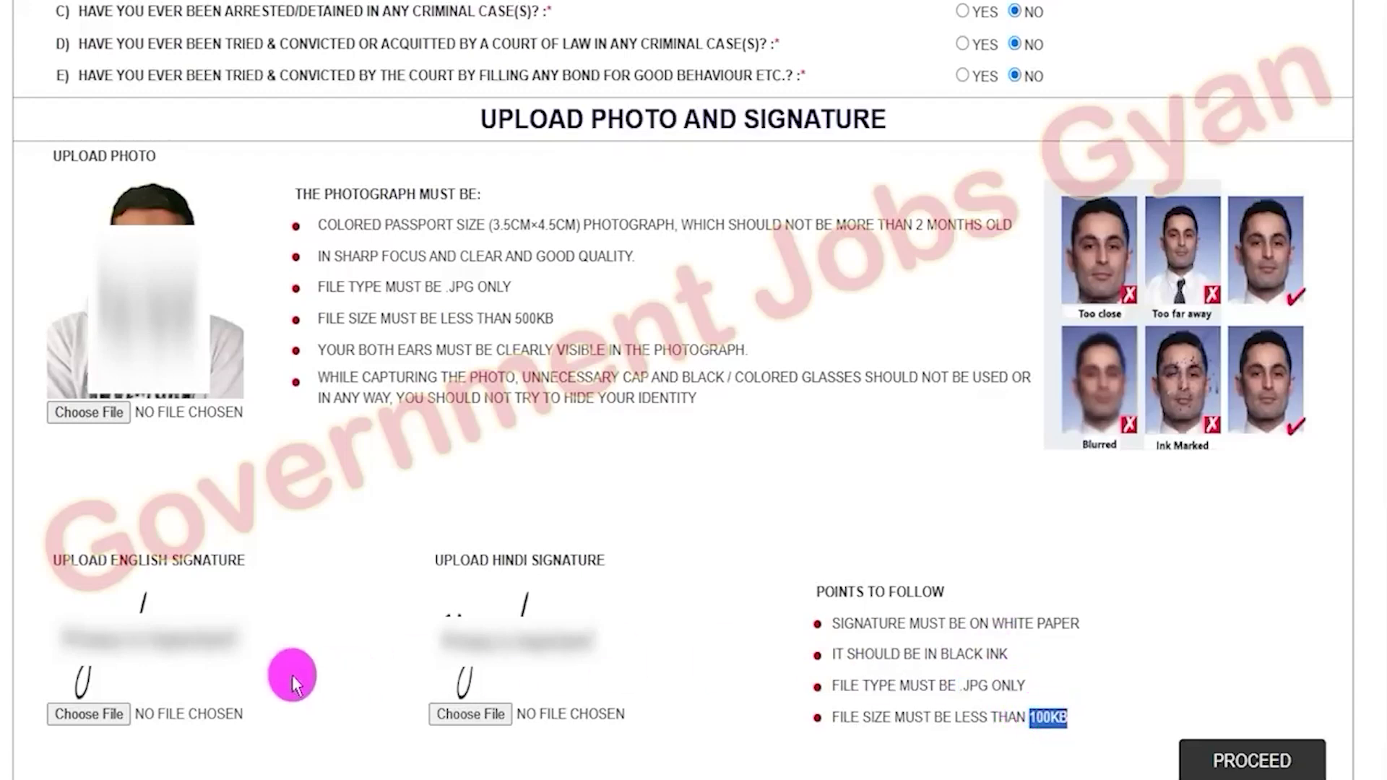
{"action": "left_click_drag", "start_coordinate": [80, 557], "coordinate": [201, 560]}
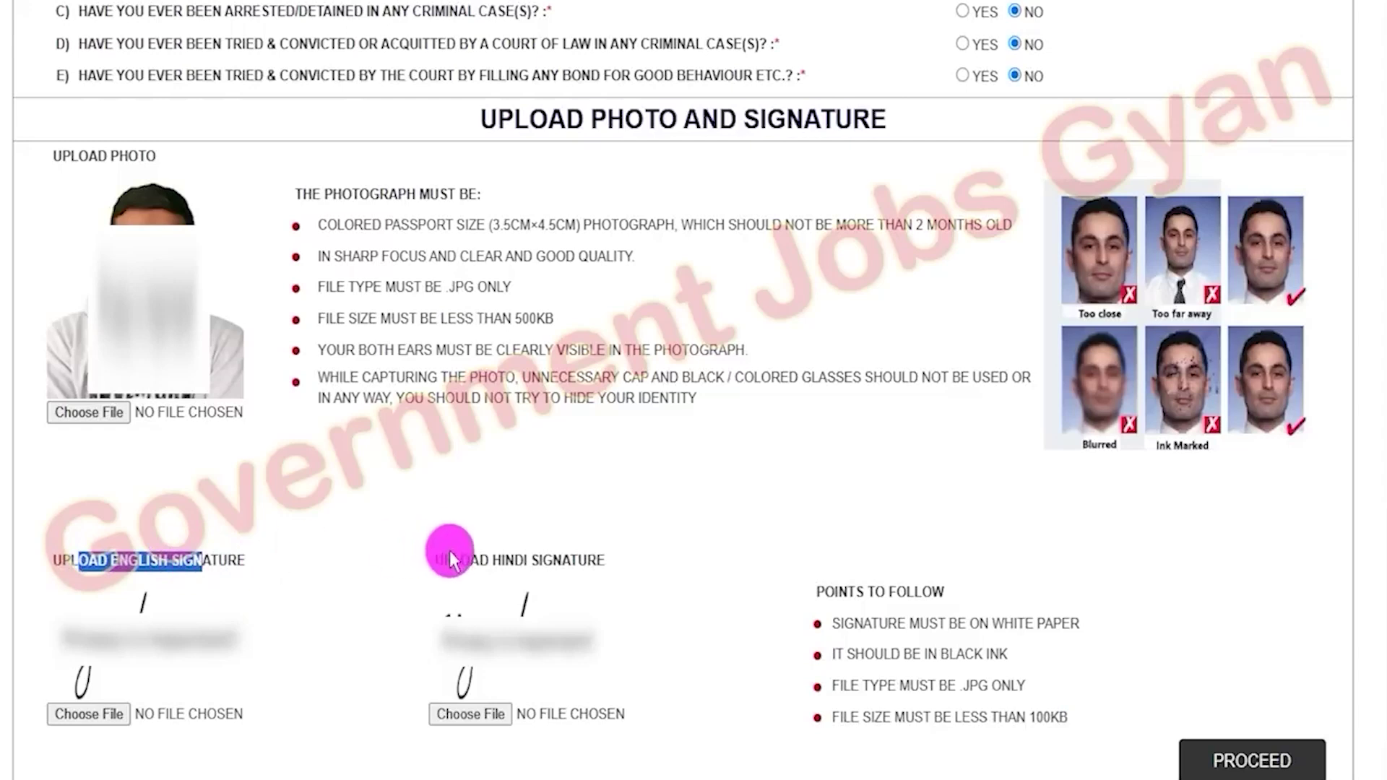
{"action": "left_click_drag", "start_coordinate": [452, 560], "coordinate": [553, 564]}
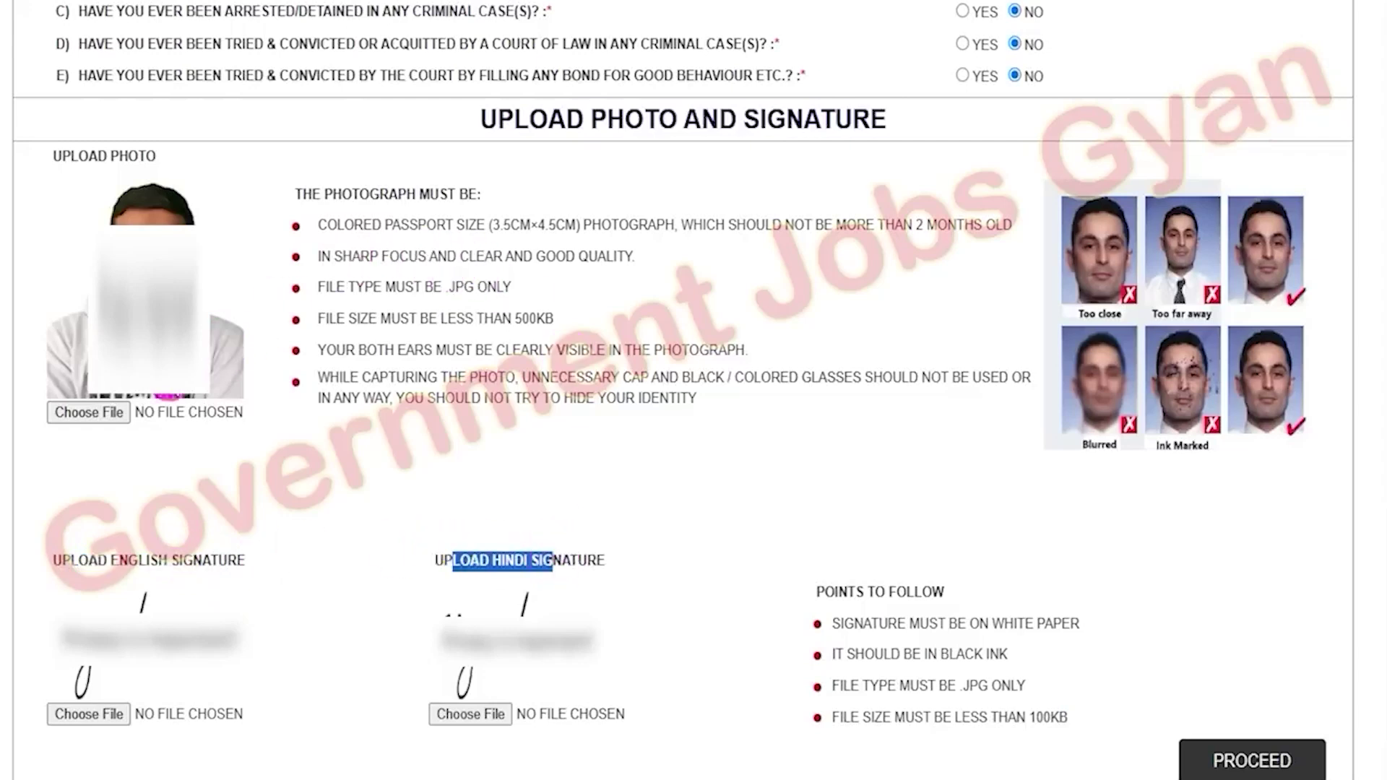
- Upload 67KB.JPG as the applicant's photo and 65KB.JPG as the English signature
{"action": "left_click", "coordinate": [109, 411]}
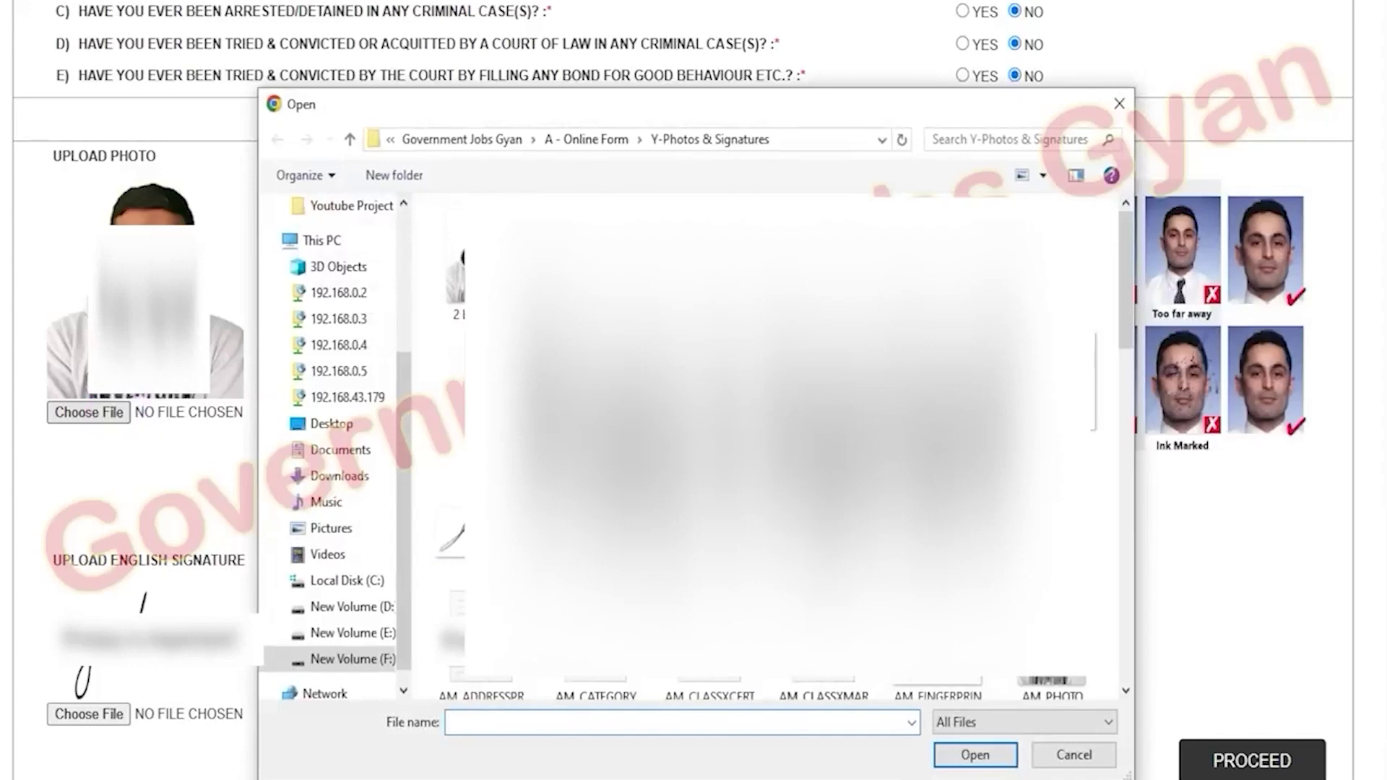
{"action": "double_click", "coordinate": [847, 377]}
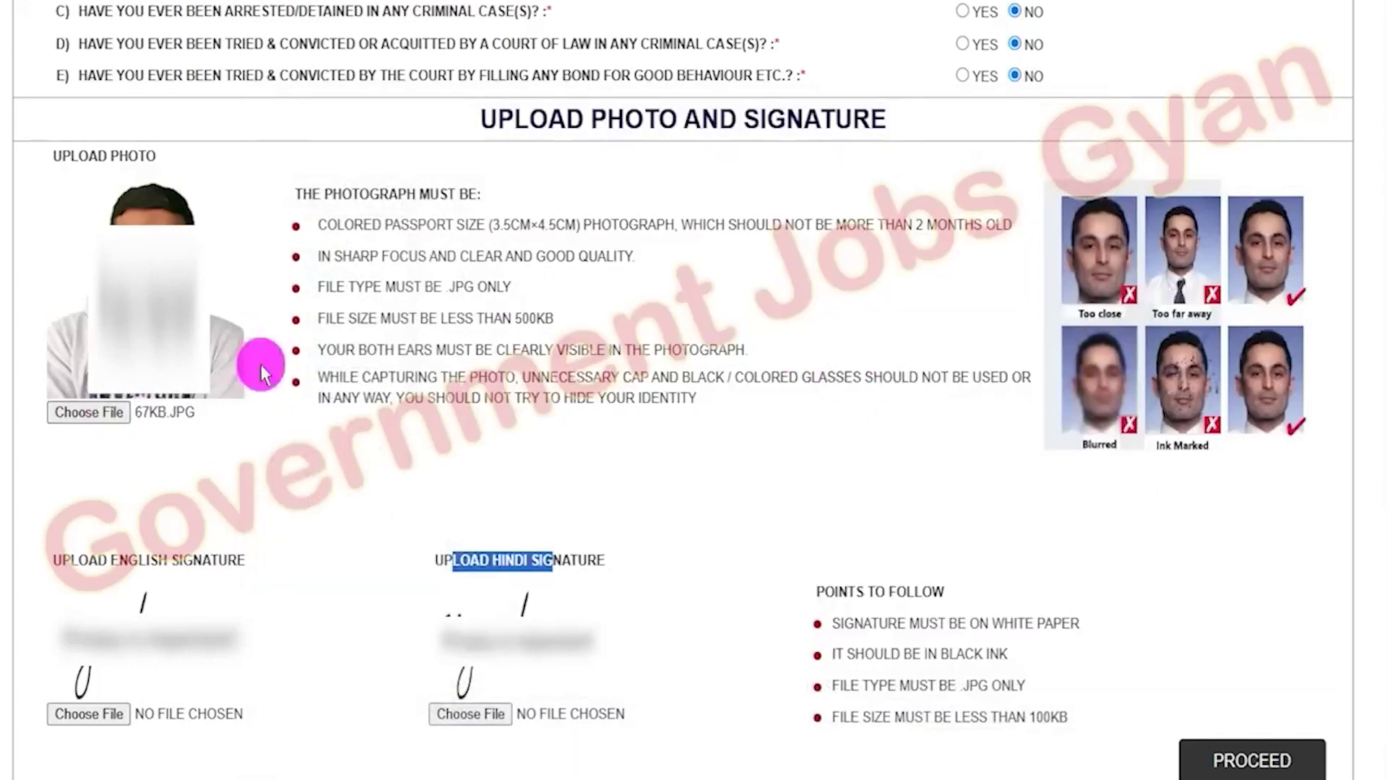
{"action": "scroll", "coordinate": [608, 387], "scroll_direction": "down", "scroll_amount": 1}
{"action": "scroll", "coordinate": [609, 383], "scroll_direction": "down", "scroll_amount": 1}
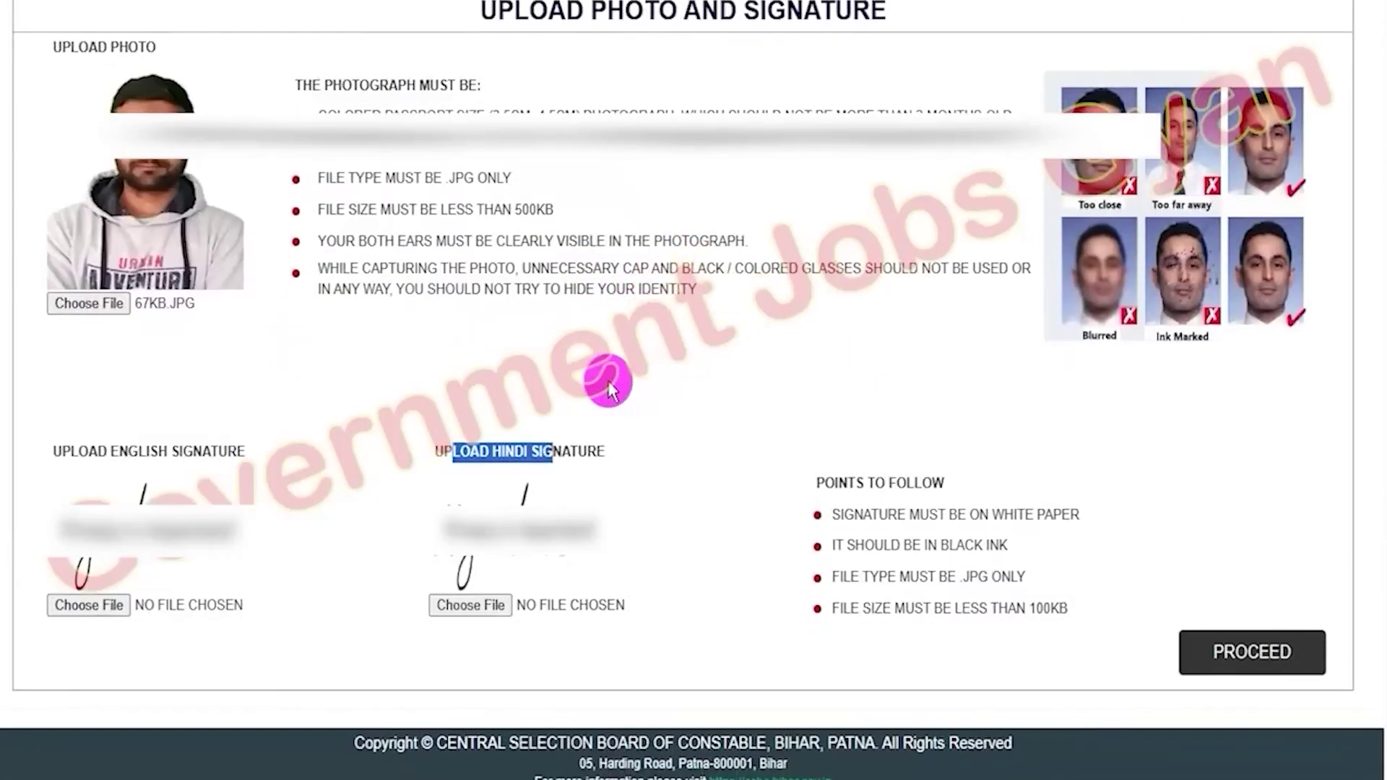
{"action": "left_click", "coordinate": [349, 448]}
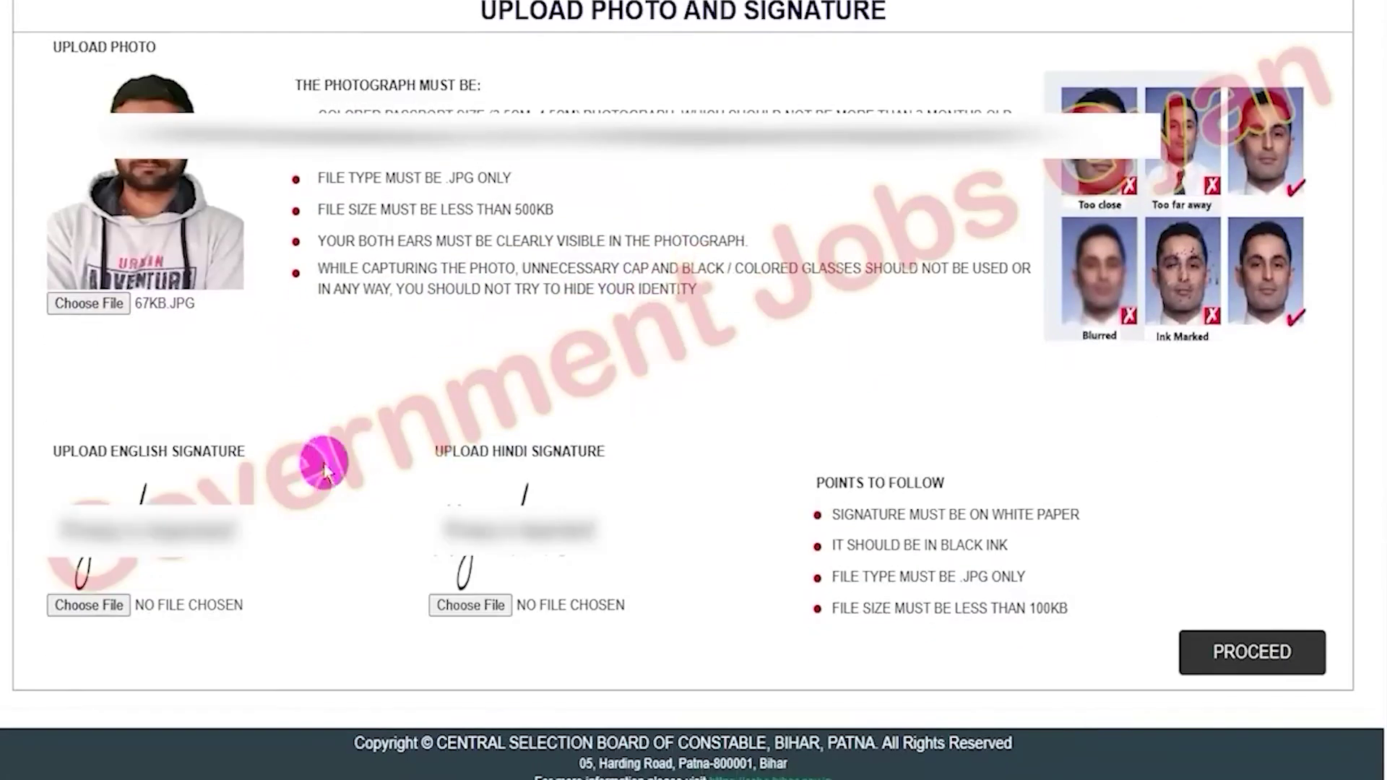
{"action": "left_click", "coordinate": [98, 605]}
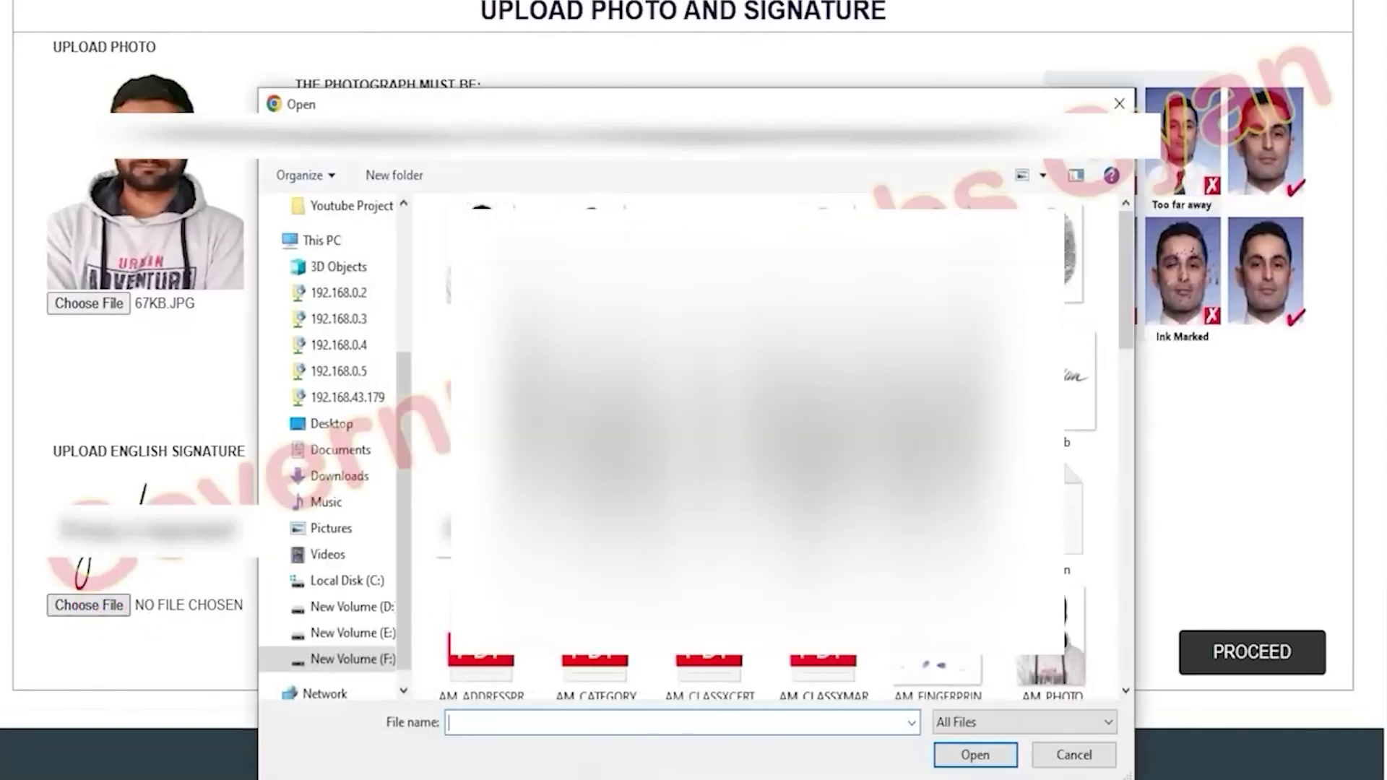
{"action": "double_click", "coordinate": [705, 418]}
- Open the file selection for the Hindi signature, close it without choosing a file, and proceed to the application preview
{"action": "left_click", "coordinate": [477, 605]}
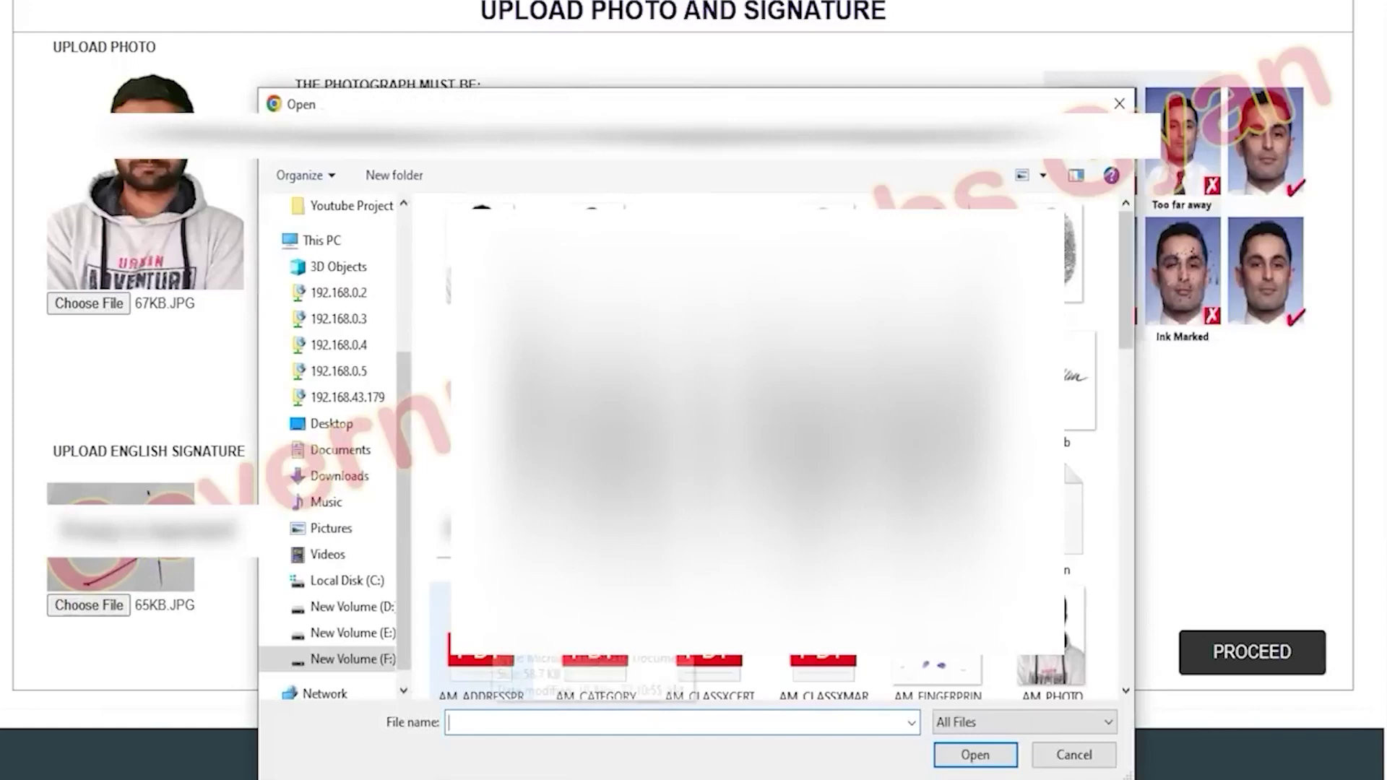
{"action": "left_click", "coordinate": [1071, 755]}
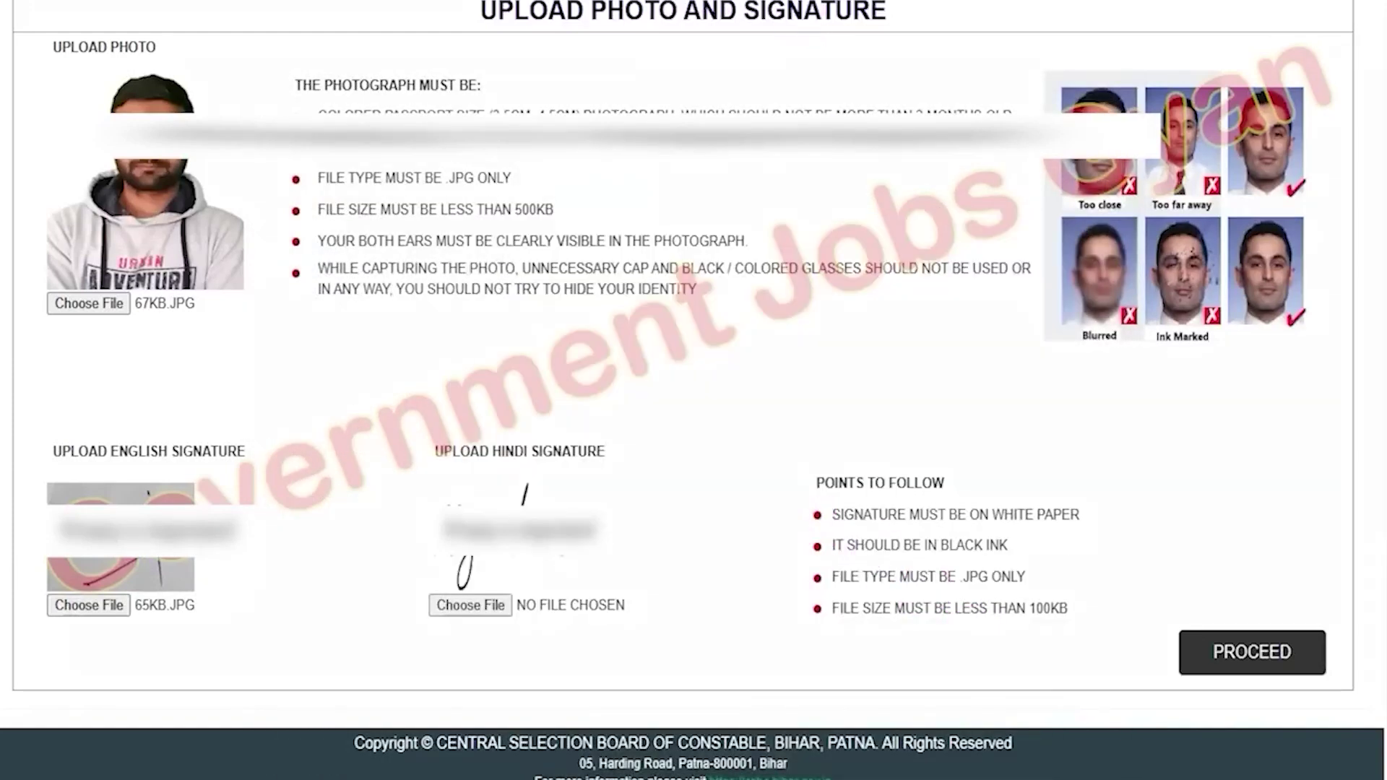
{"action": "mouse_move", "coordinate": [1136, 591]}
{"action": "left_mouse_down"}
{"action": "mouse_move", "coordinate": [1325, 675]}
{"action": "mouse_move", "coordinate": [1343, 702]}
{"action": "left_mouse_up"}
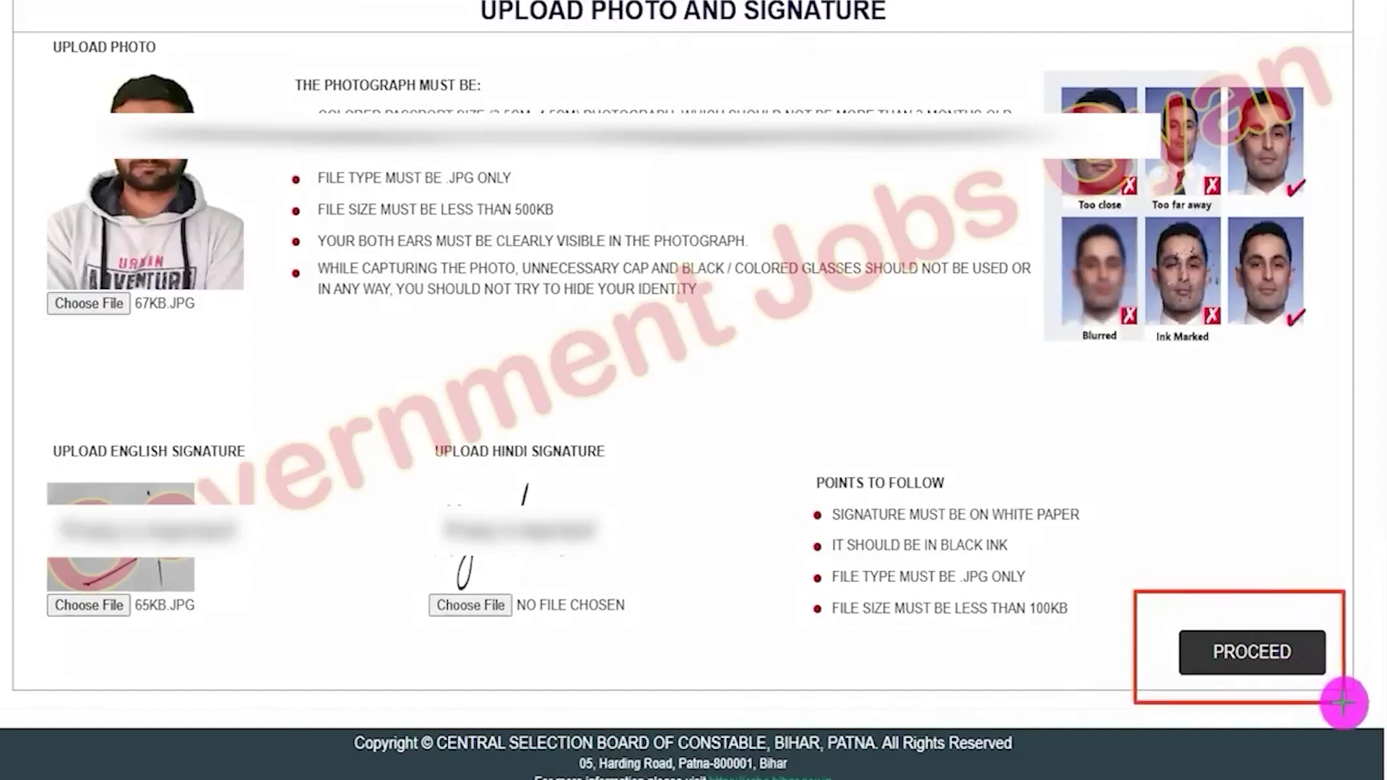
{"action": "left_click", "coordinate": [1296, 663]}
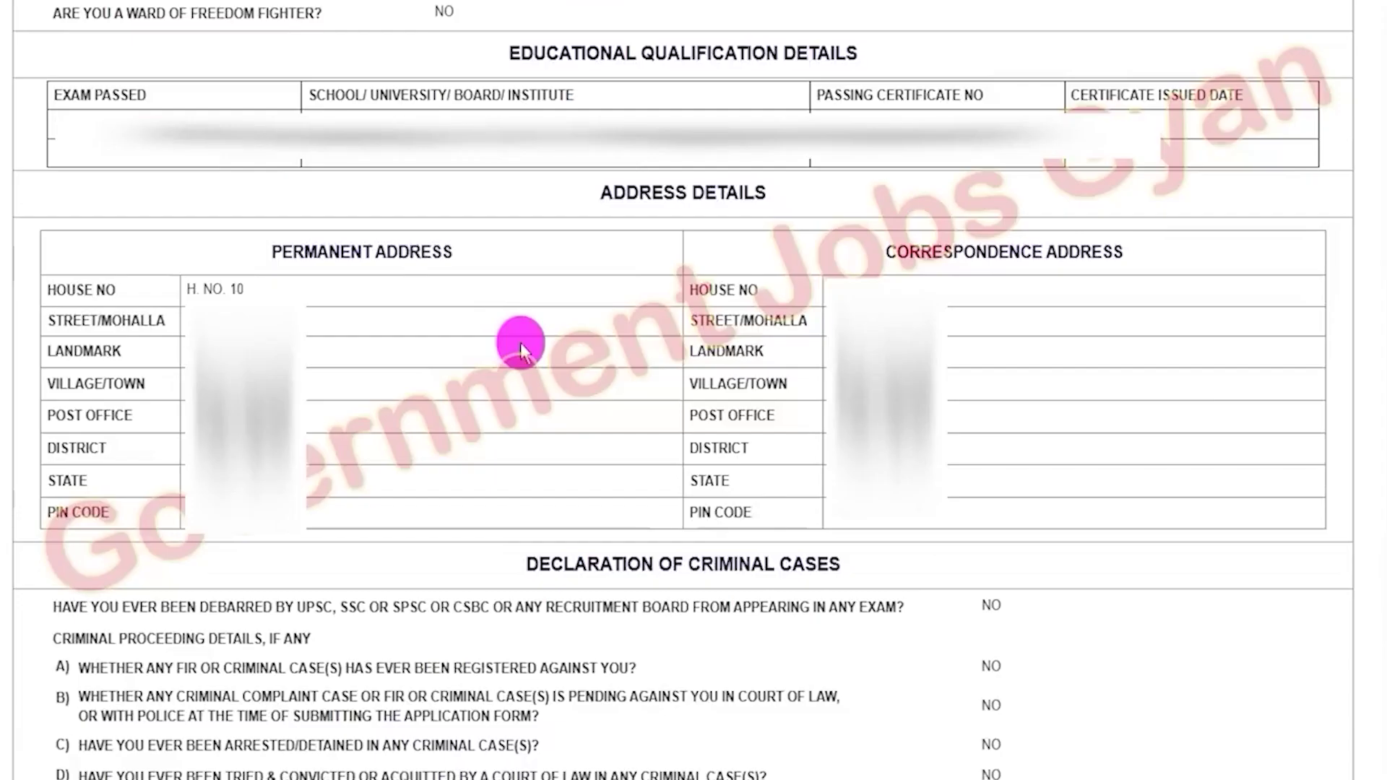
- Review the application preview, accept the candidate's declaration and submit the application
{"action": "scroll", "coordinate": [520, 342], "scroll_direction": "down", "scroll_amount": 9}
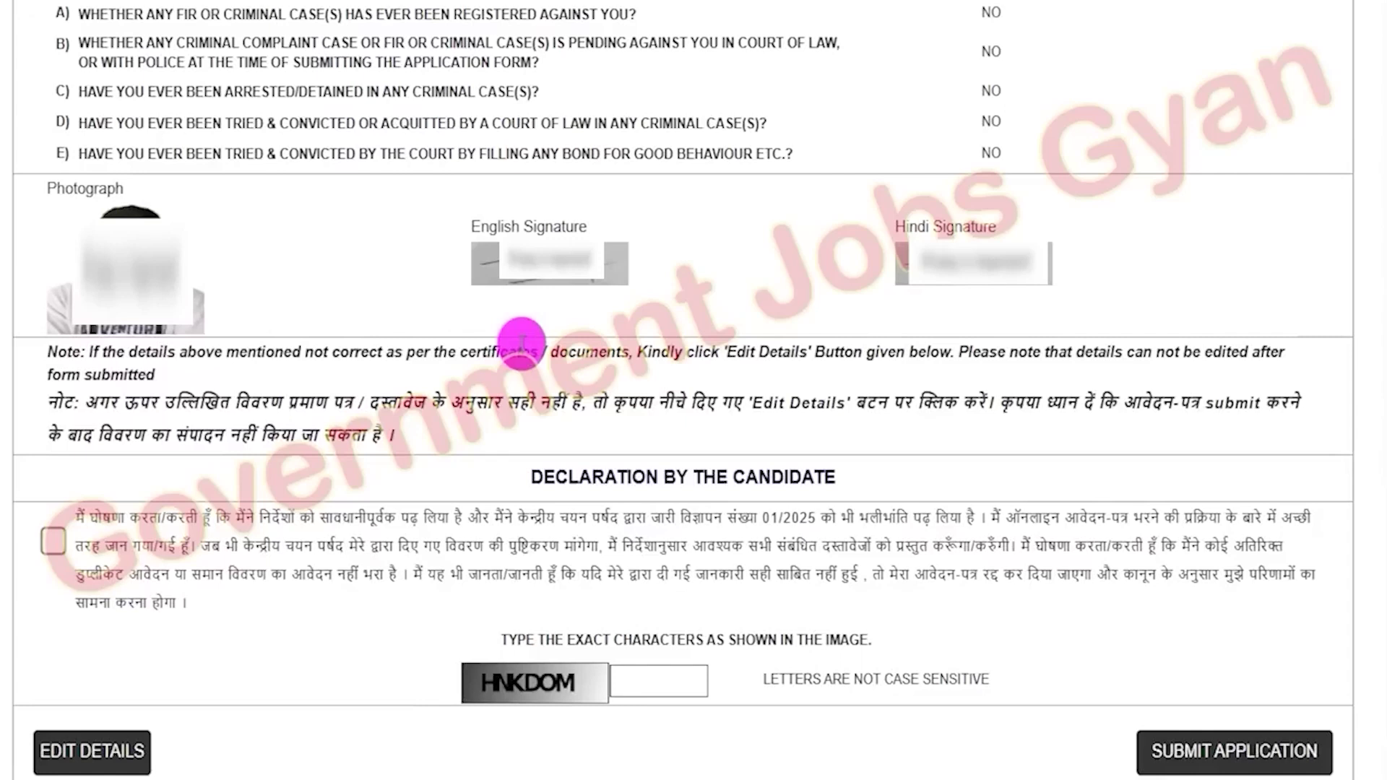
{"action": "scroll", "coordinate": [520, 342], "scroll_direction": "down", "scroll_amount": 2}
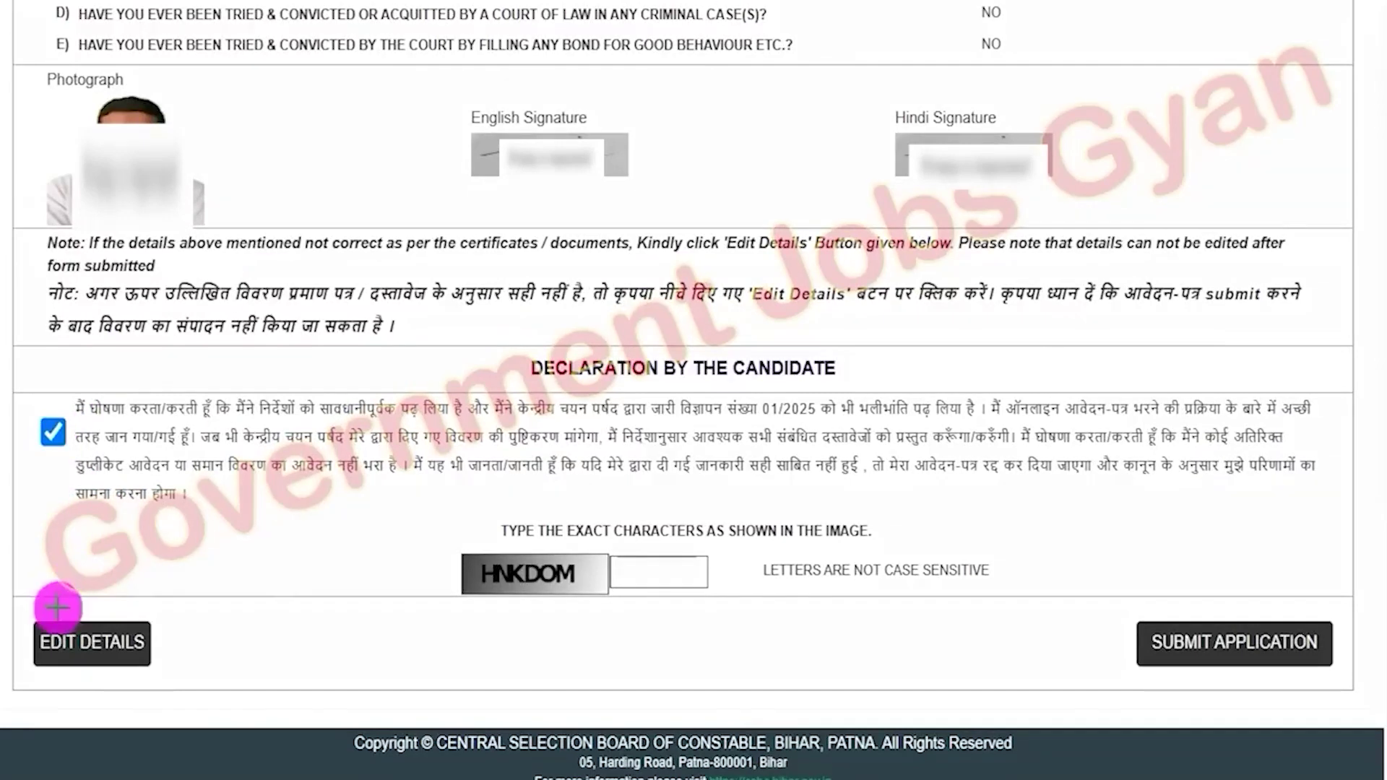
{"action": "mouse_move", "coordinate": [19, 604]}
{"action": "left_mouse_down"}
{"action": "mouse_move", "coordinate": [139, 634]}
{"action": "mouse_move", "coordinate": [162, 683]}
{"action": "left_mouse_up"}
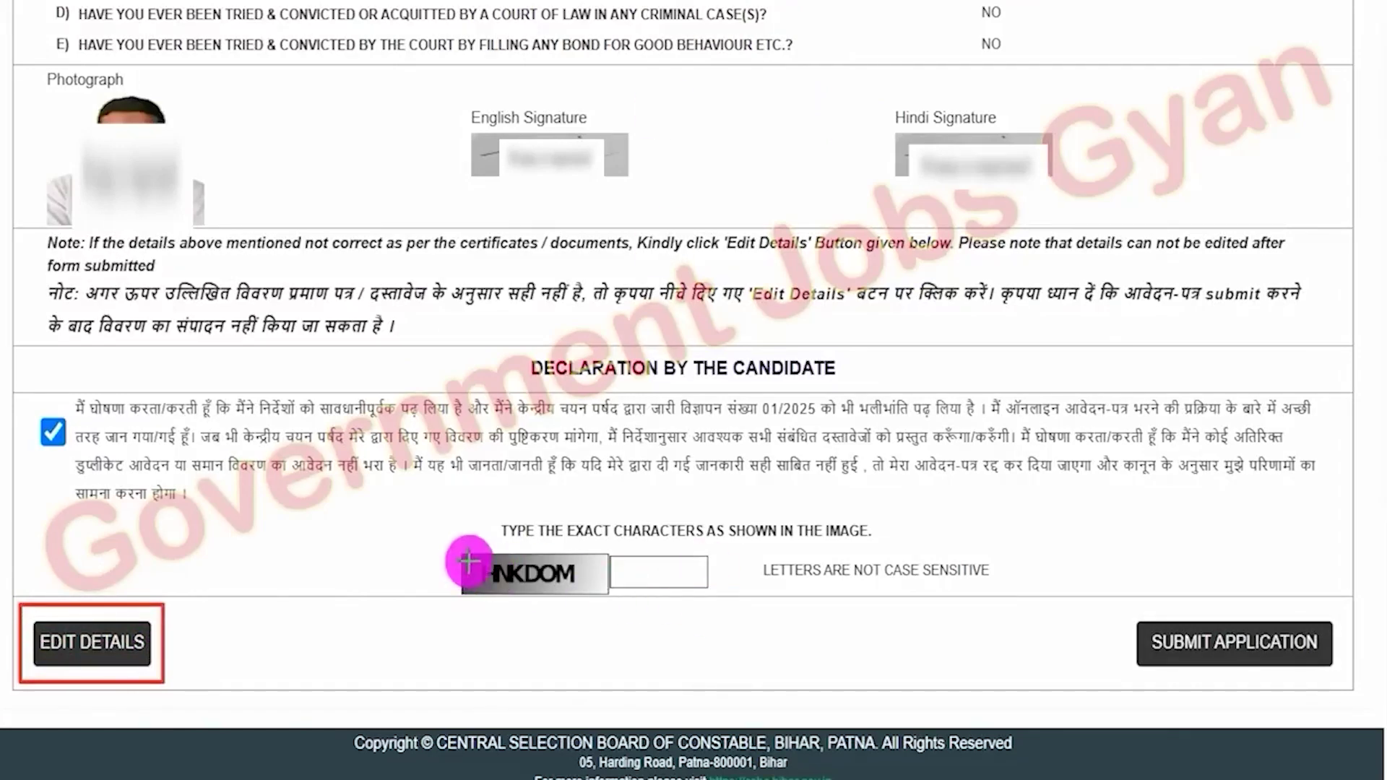
{"action": "left_click_drag", "start_coordinate": [479, 563], "coordinate": [525, 548]}
{"action": "left_click_drag", "start_coordinate": [691, 575], "coordinate": [771, 518]}
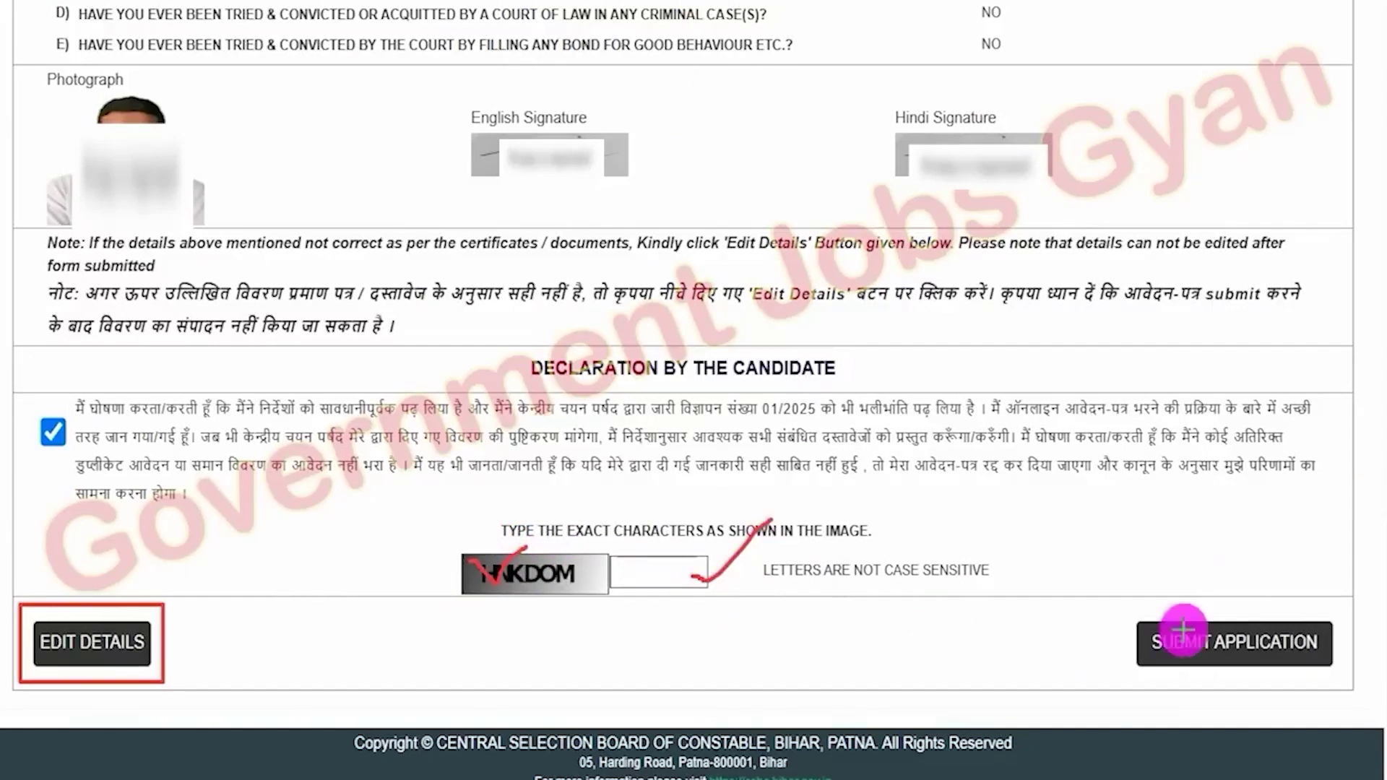
{"action": "left_click_drag", "start_coordinate": [1122, 606], "coordinate": [1340, 677]}
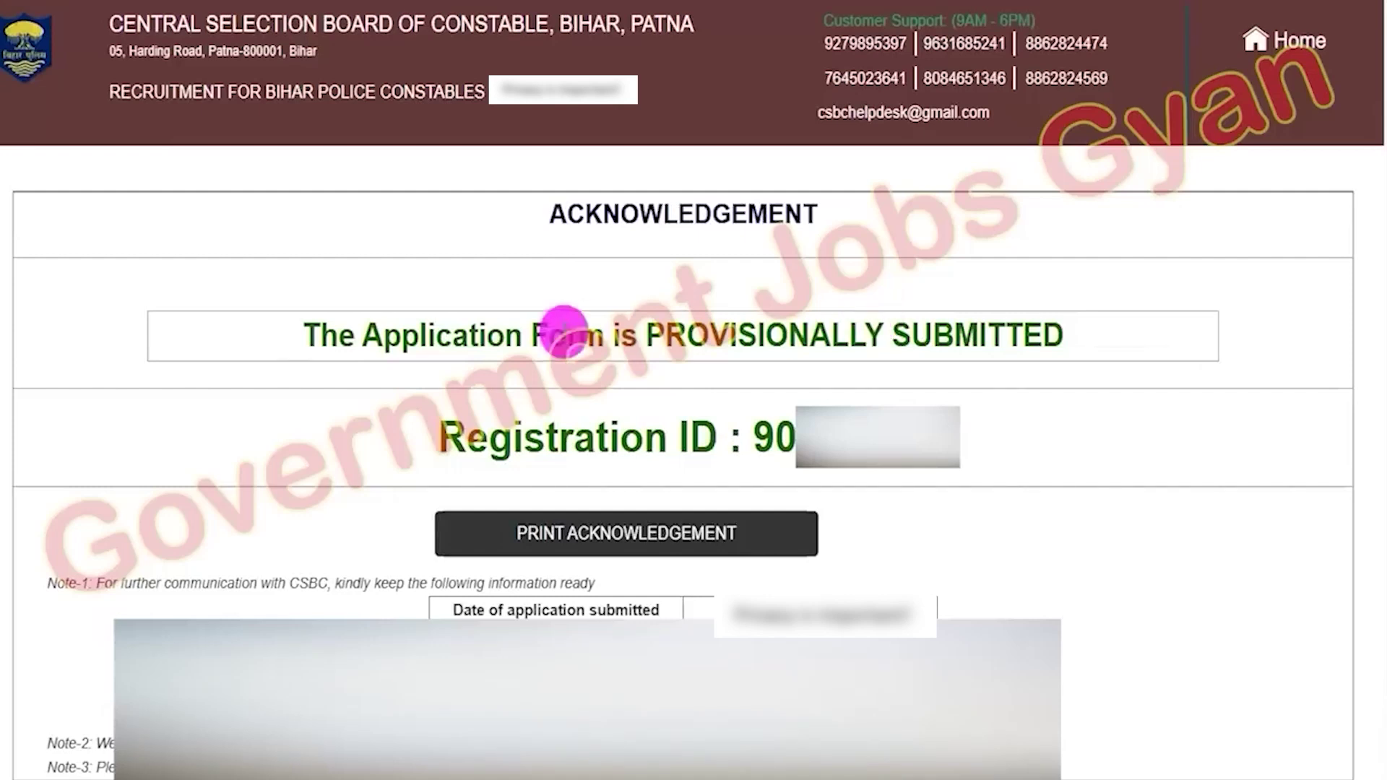
- Review the acknowledgement page's submission status and registration ID
{"action": "left_click_drag", "start_coordinate": [339, 335], "coordinate": [999, 337]}
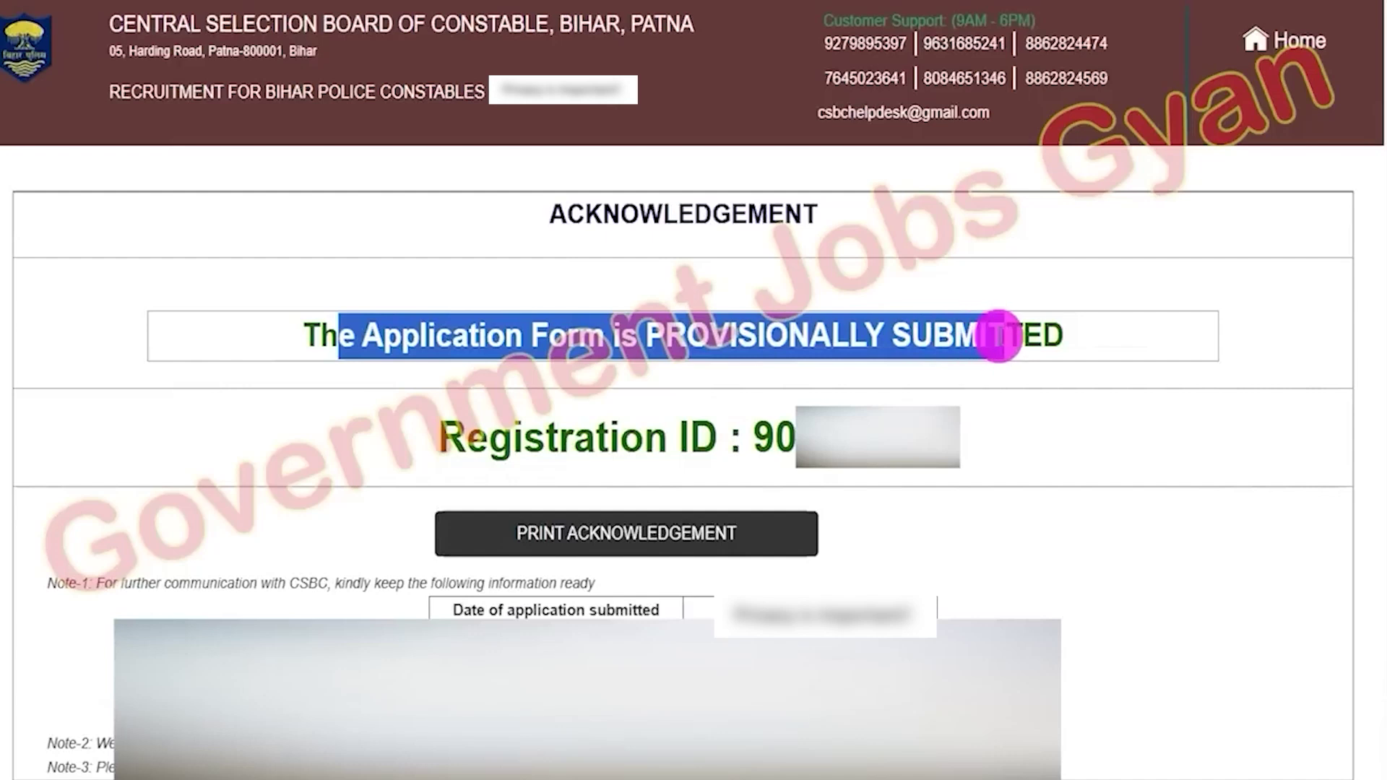
{"action": "left_click_drag", "start_coordinate": [754, 437], "coordinate": [867, 437]}
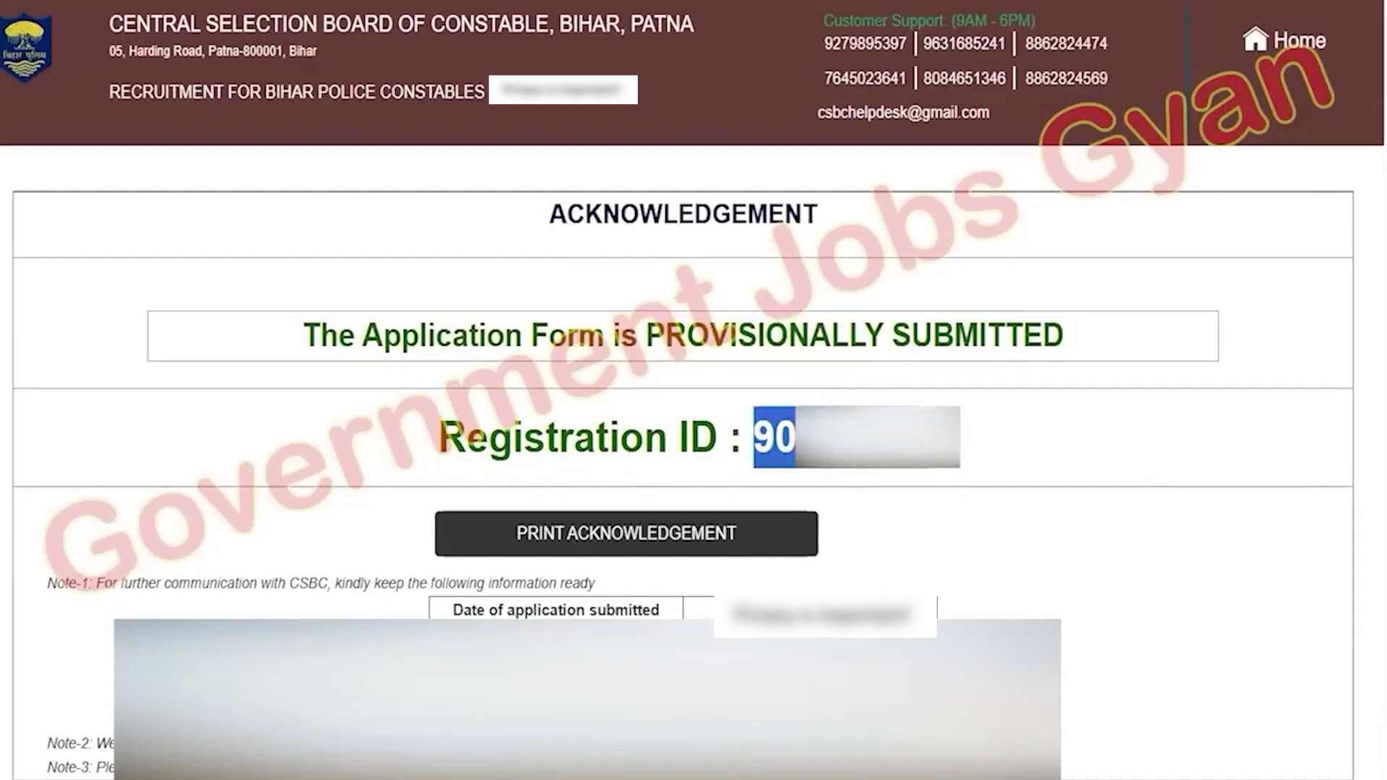
{"action": "left_click", "coordinate": [965, 534]}
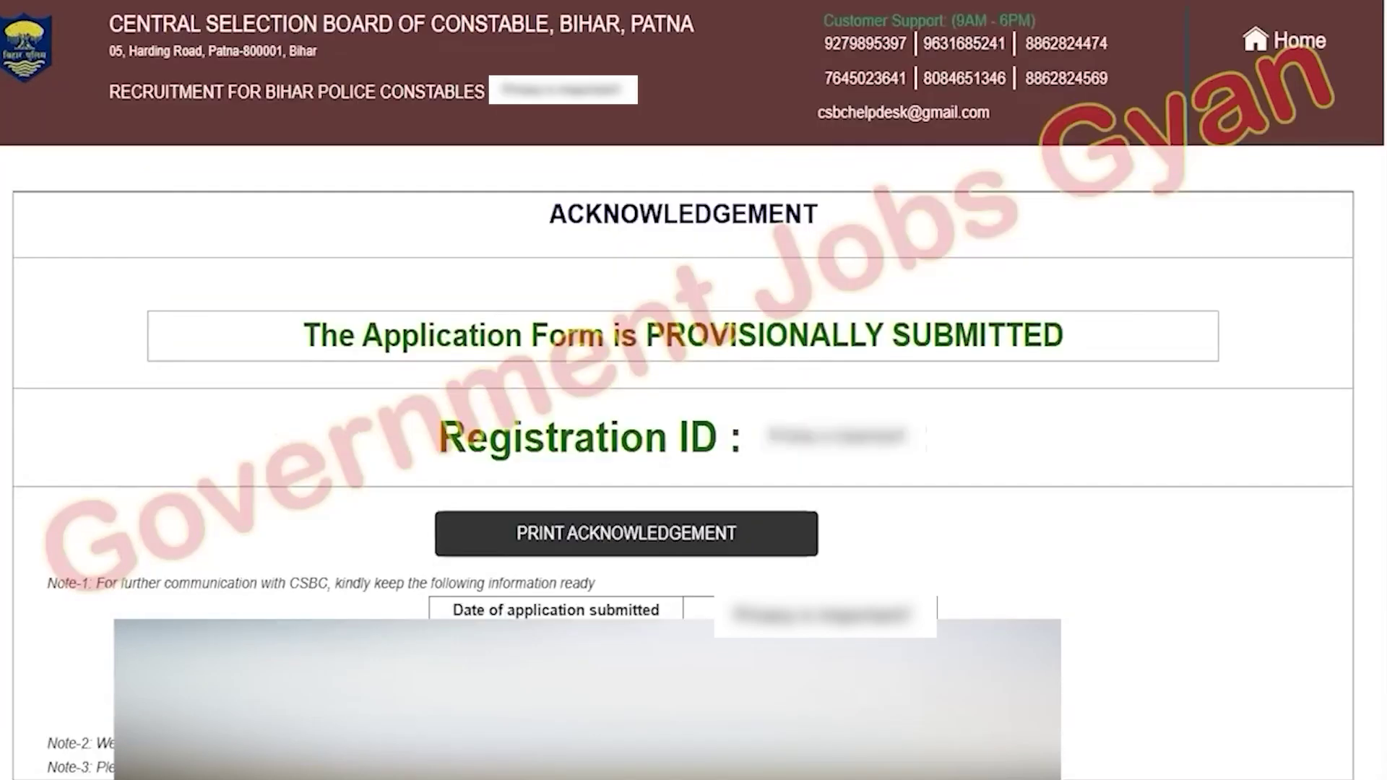
{"action": "left_click_drag", "start_coordinate": [341, 323], "coordinate": [830, 310]}
{"action": "left_click", "coordinate": [838, 318]}
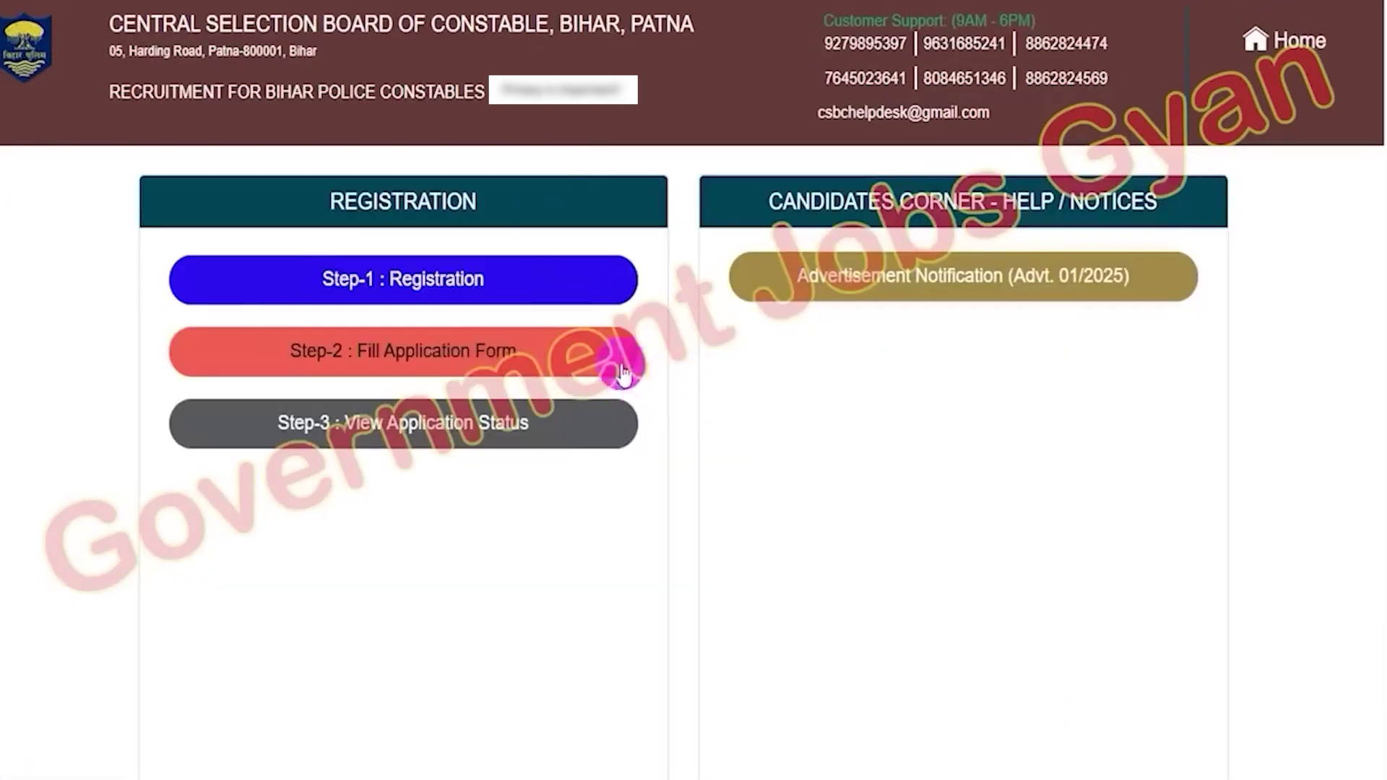
- Open the registered applicants' login for Step-2 and examine its registration ID, mobile number, date of birth and captcha fields
{"action": "left_click", "coordinate": [449, 354]}
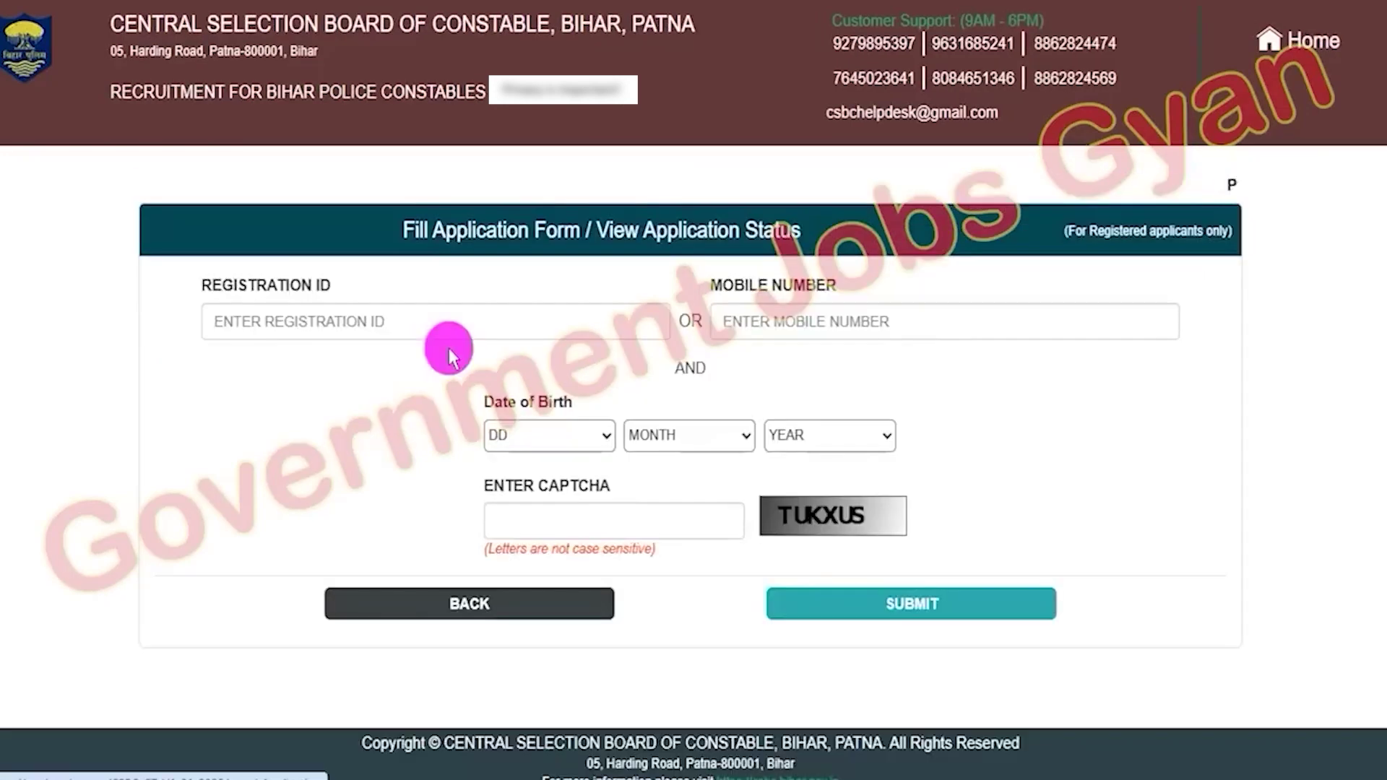
{"action": "left_click_drag", "start_coordinate": [221, 286], "coordinate": [316, 282]}
{"action": "left_click", "coordinate": [752, 290]}
{"action": "left_click_drag", "start_coordinate": [751, 290], "coordinate": [821, 288]}
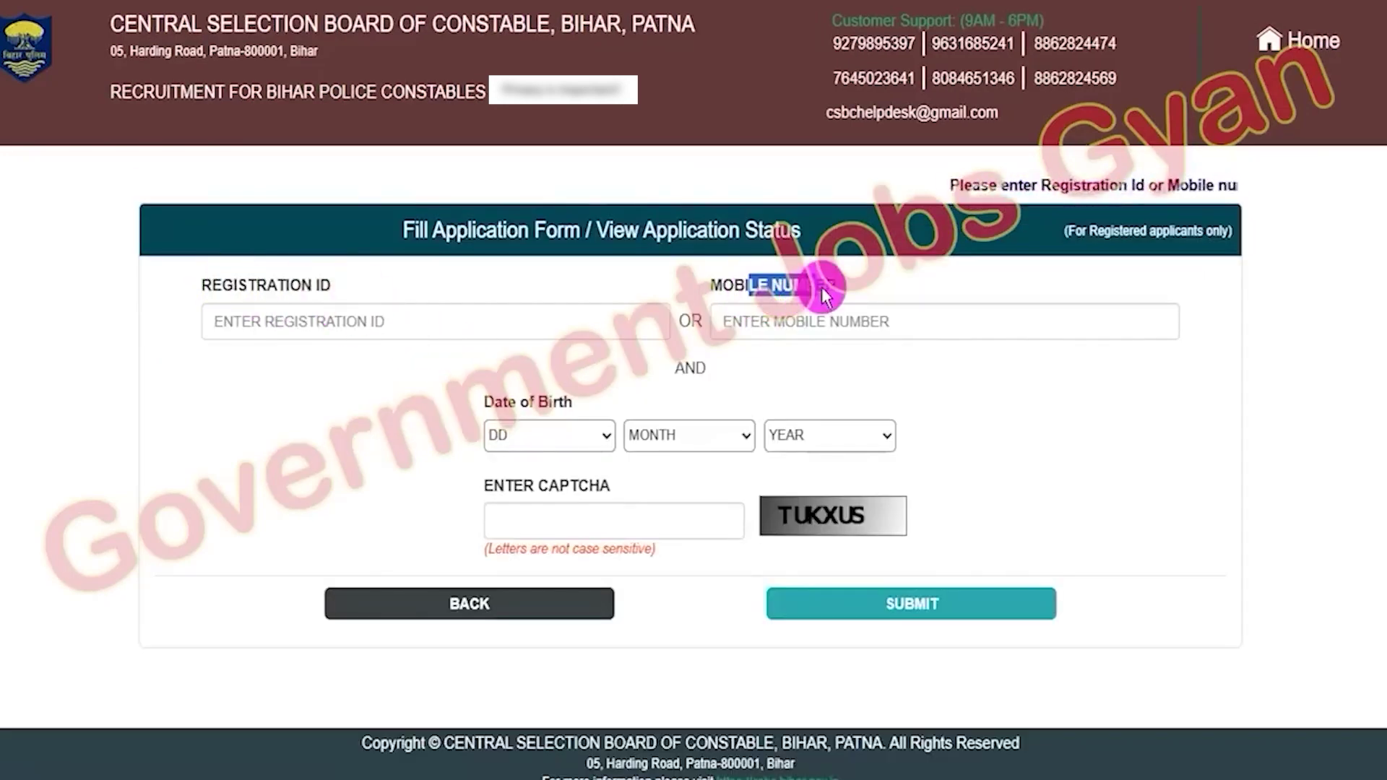
{"action": "left_click", "coordinate": [560, 436]}
{"action": "left_click", "coordinate": [672, 434]}
{"action": "left_click", "coordinate": [774, 430]}
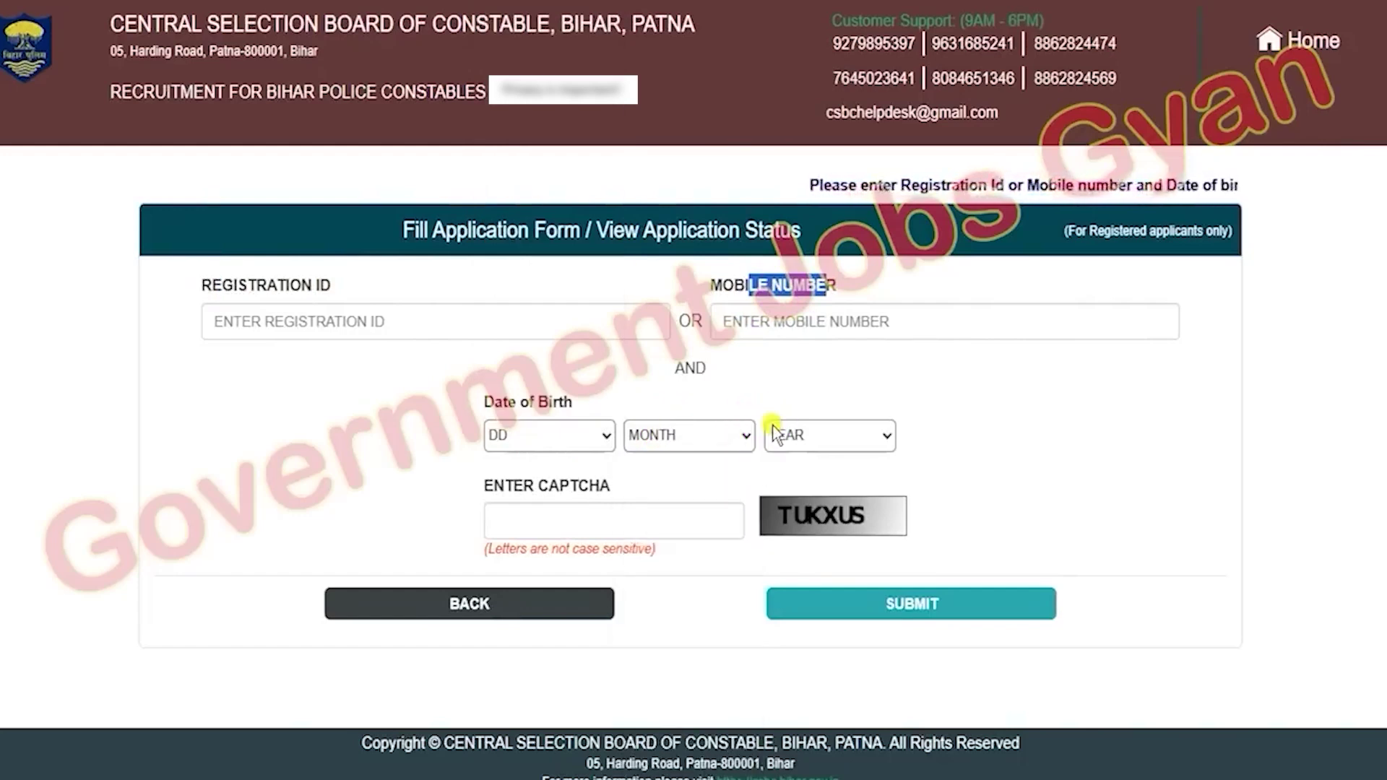
{"action": "left_click", "coordinate": [1070, 457]}
{"action": "left_click", "coordinate": [647, 515]}
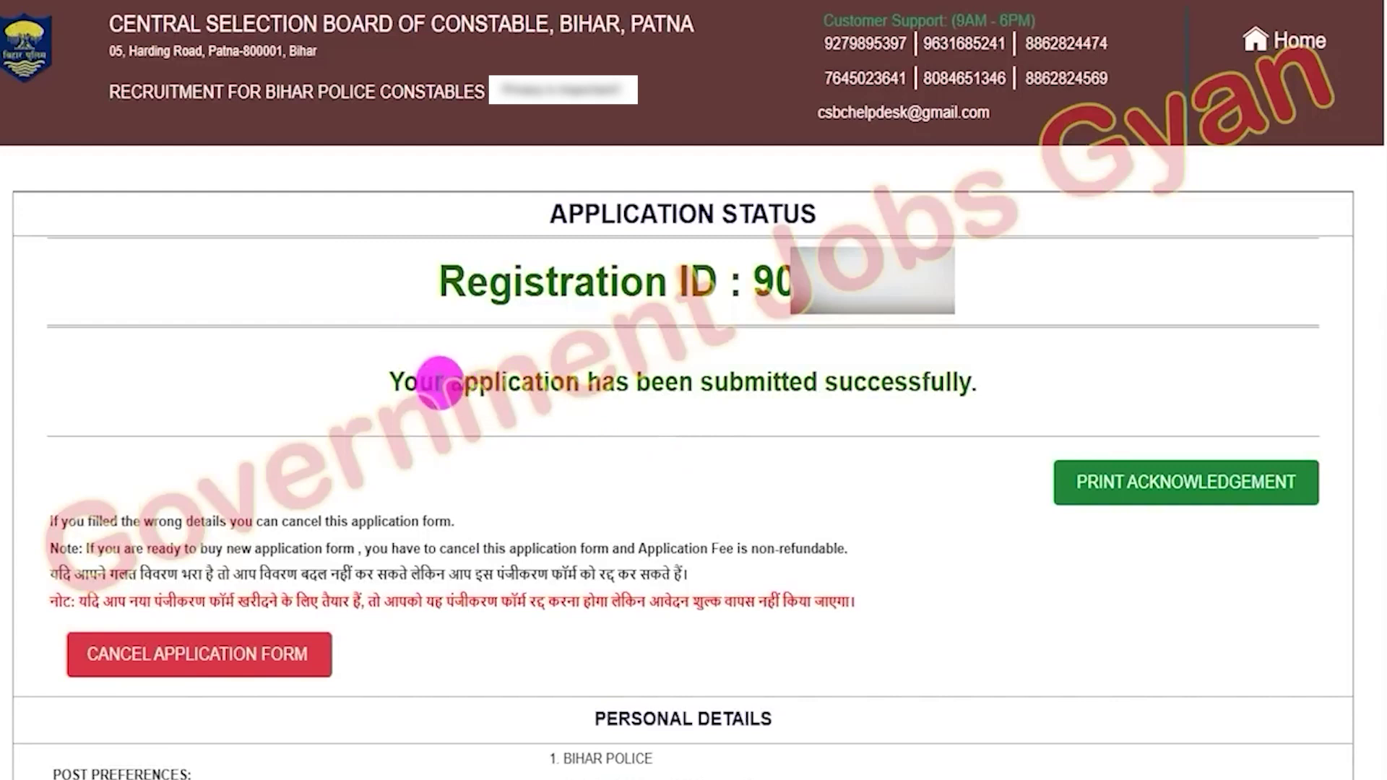
- Check the submission message and the acknowledgement printing option on the application status page
{"action": "left_click_drag", "start_coordinate": [430, 380], "coordinate": [933, 378]}
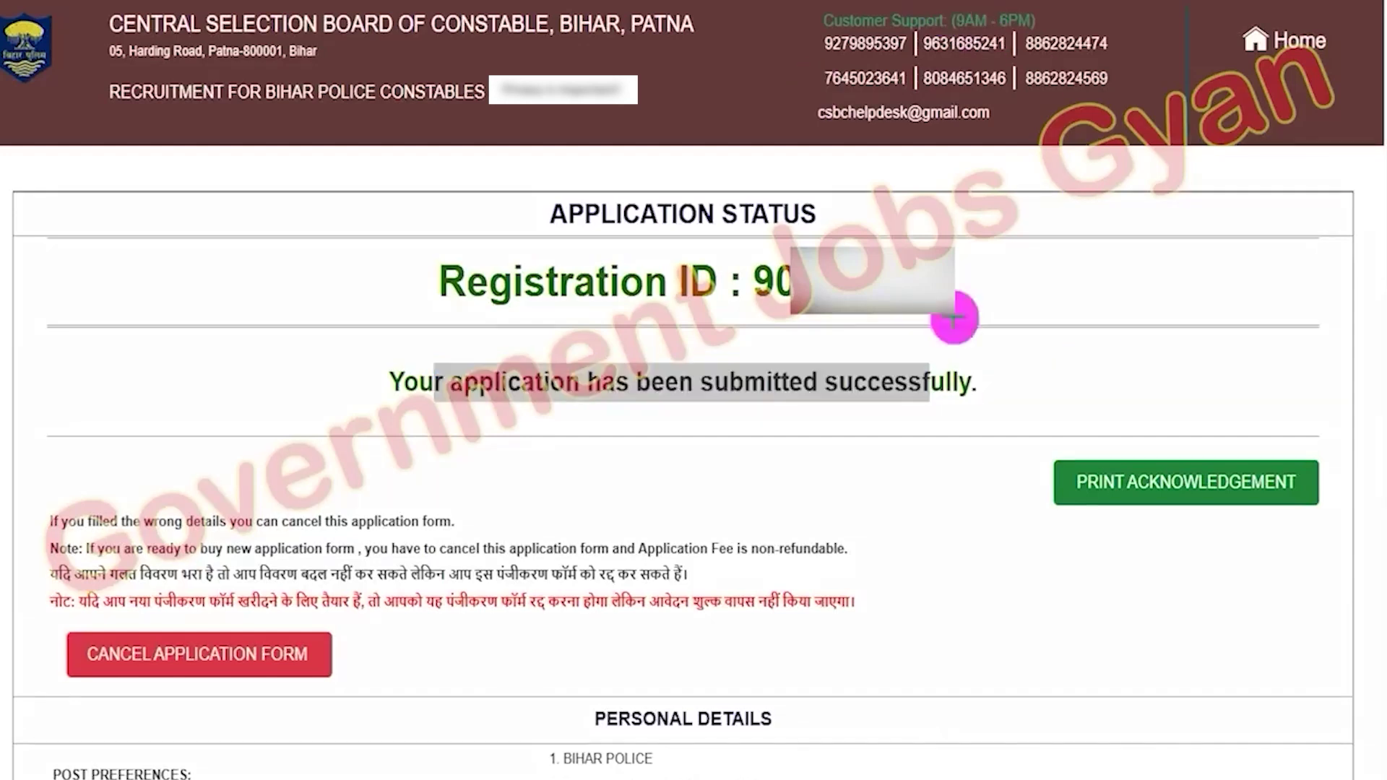
{"action": "left_click_drag", "start_coordinate": [1157, 314], "coordinate": [1186, 466]}
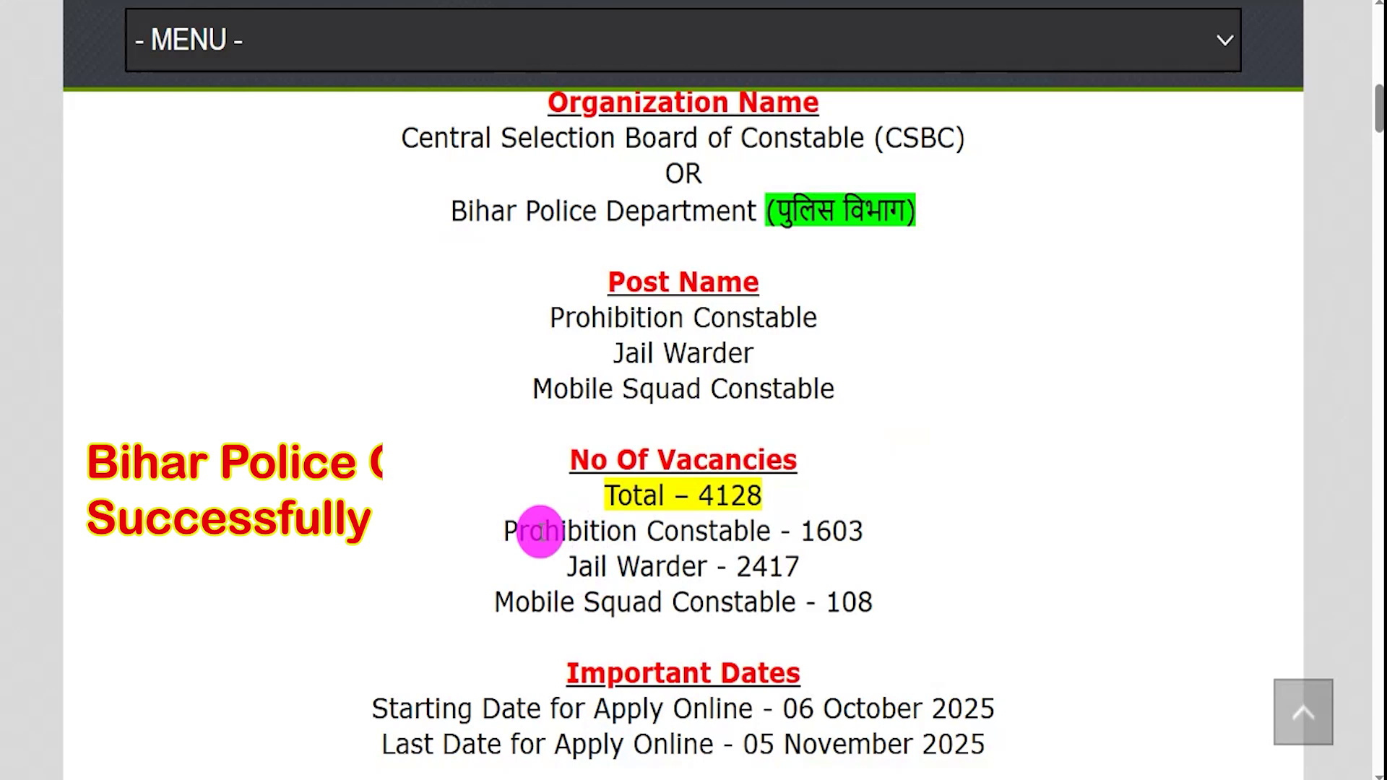
- Examine the vacancy breakdown for Prohibition Constable, Jail Warder and Mobile Squad Constable in the recruitment article
{"action": "left_click_drag", "start_coordinate": [542, 532], "coordinate": [665, 530]}
{"action": "left_click_drag", "start_coordinate": [584, 565], "coordinate": [654, 566]}
{"action": "left_click_drag", "start_coordinate": [528, 604], "coordinate": [684, 604]}
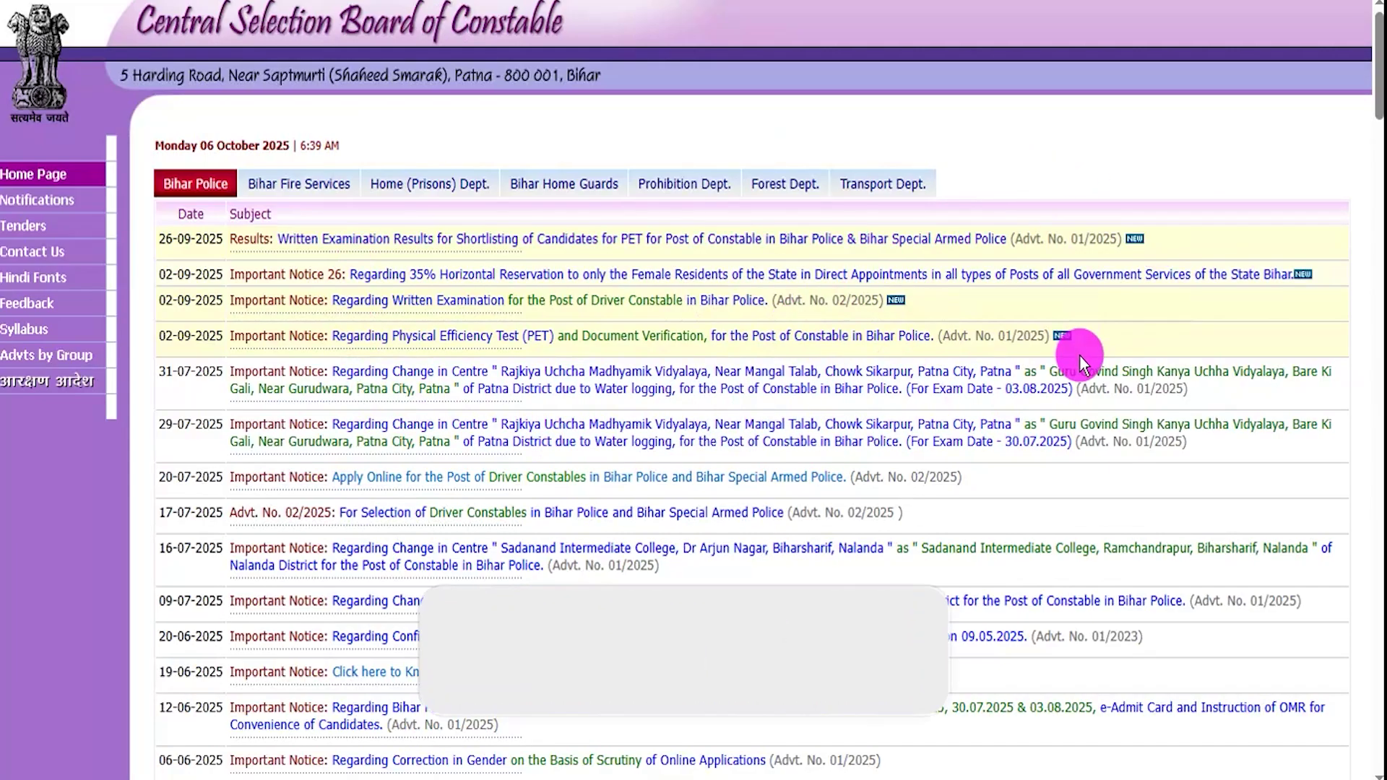
{"action": "scroll", "coordinate": [1080, 361], "scroll_direction": "down", "scroll_amount": 5}
{"action": "scroll", "coordinate": [1080, 361], "scroll_direction": "up", "scroll_amount": 5}
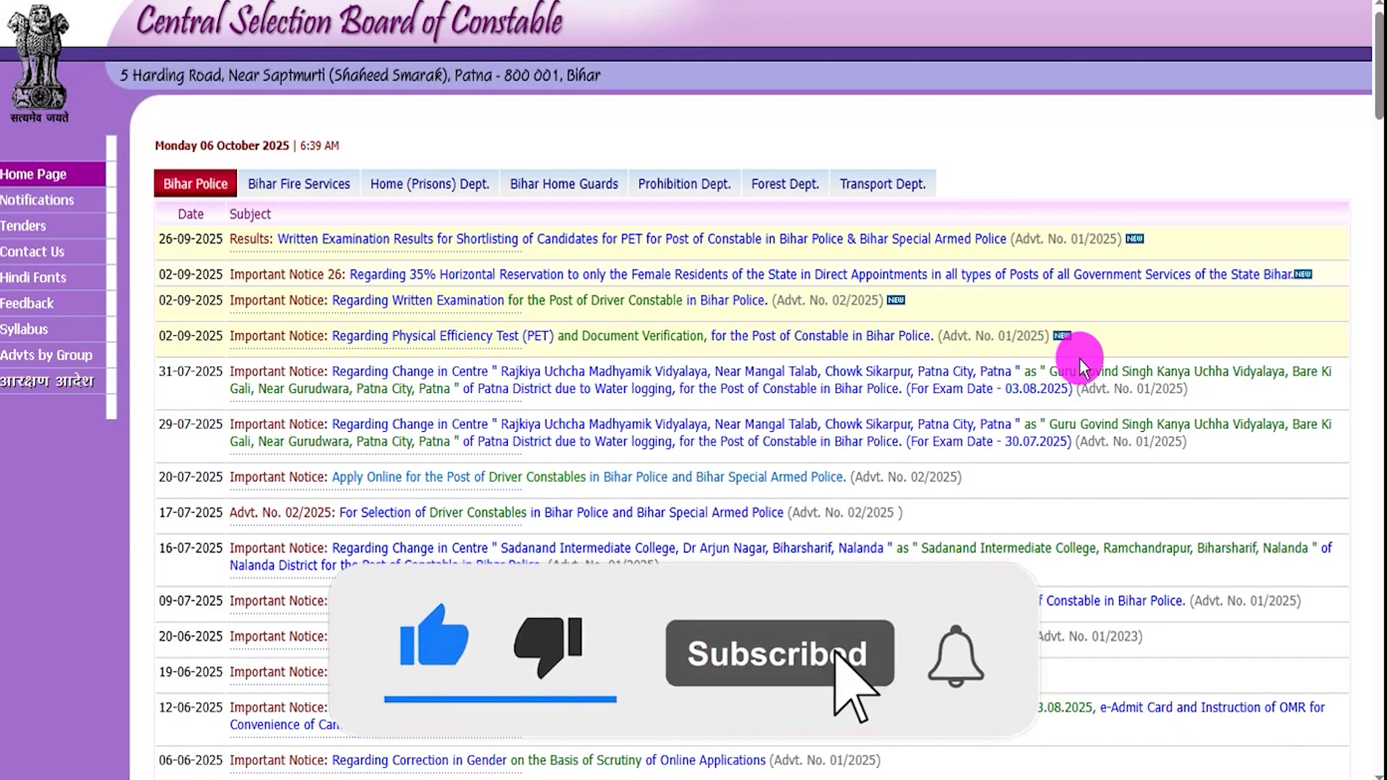
{"action": "scroll", "coordinate": [1079, 358], "scroll_direction": "down", "scroll_amount": 3}
{"action": "scroll", "coordinate": [1082, 359], "scroll_direction": "up", "scroll_amount": 2}
{"action": "scroll", "coordinate": [1080, 360], "scroll_direction": "up", "scroll_amount": 1}
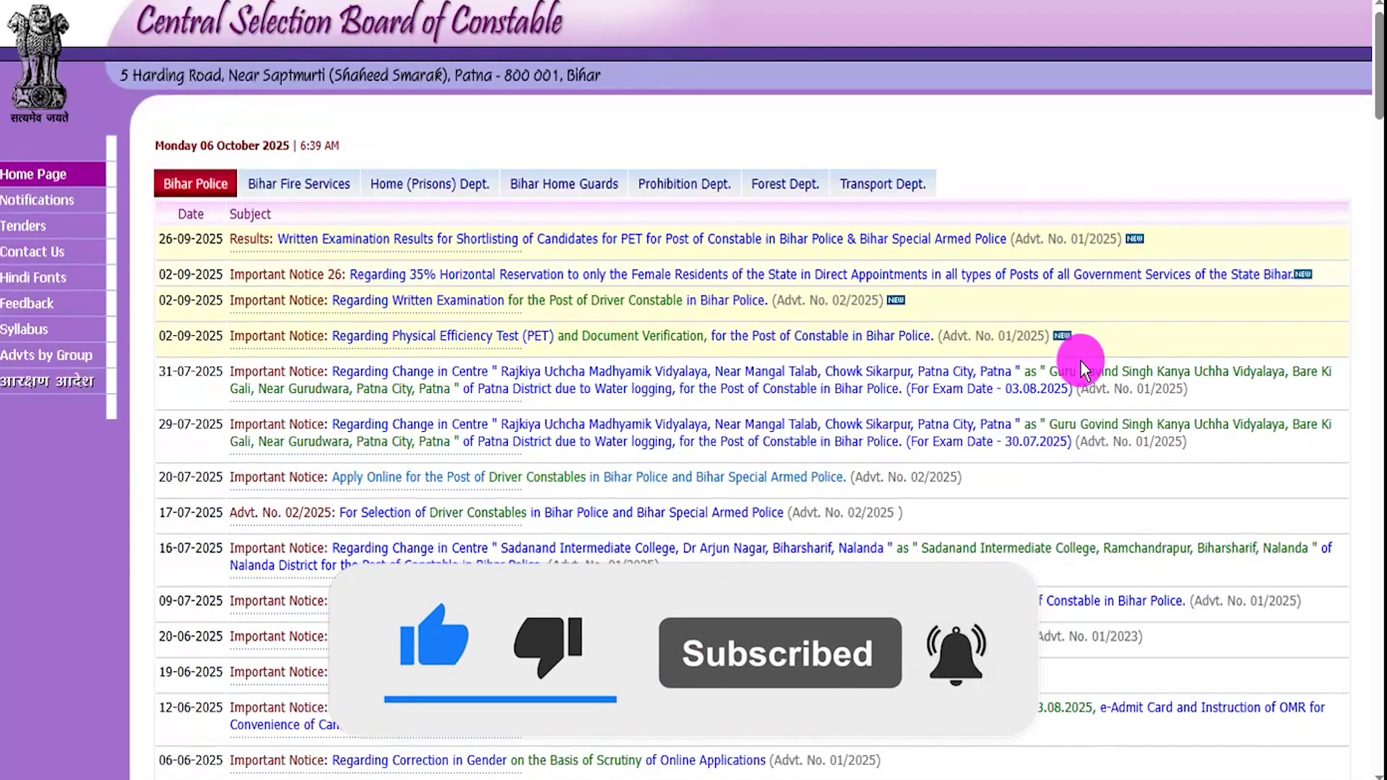